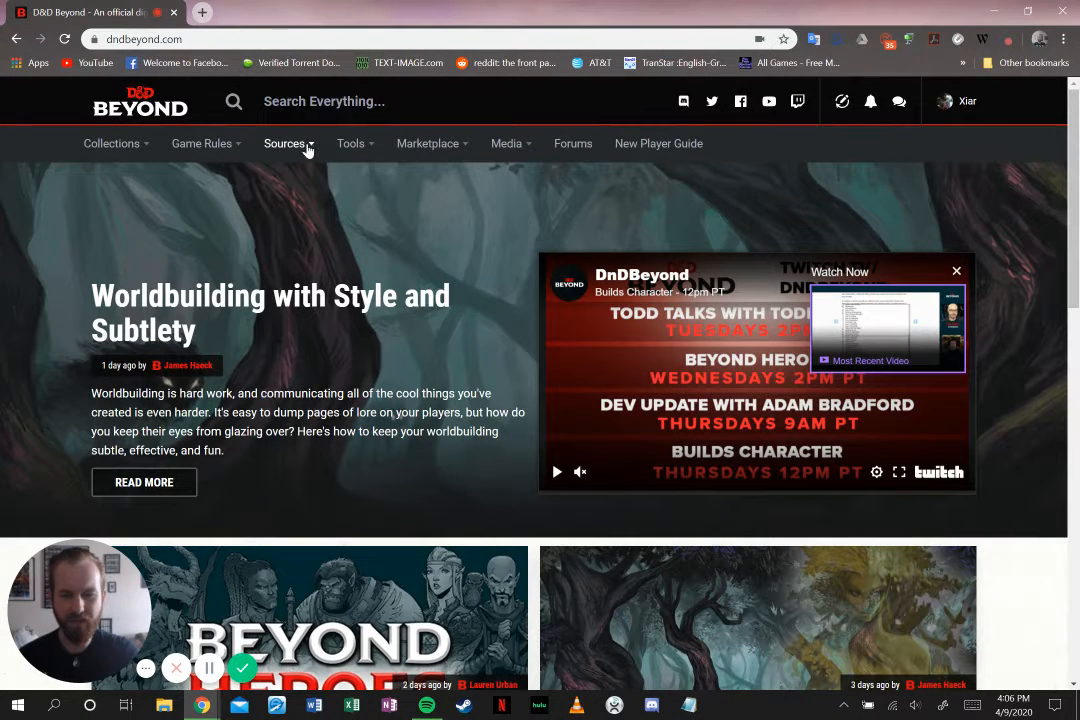
Open the My Characters collection and start a new character with the Standard creation method
mouse_move(305, 147)
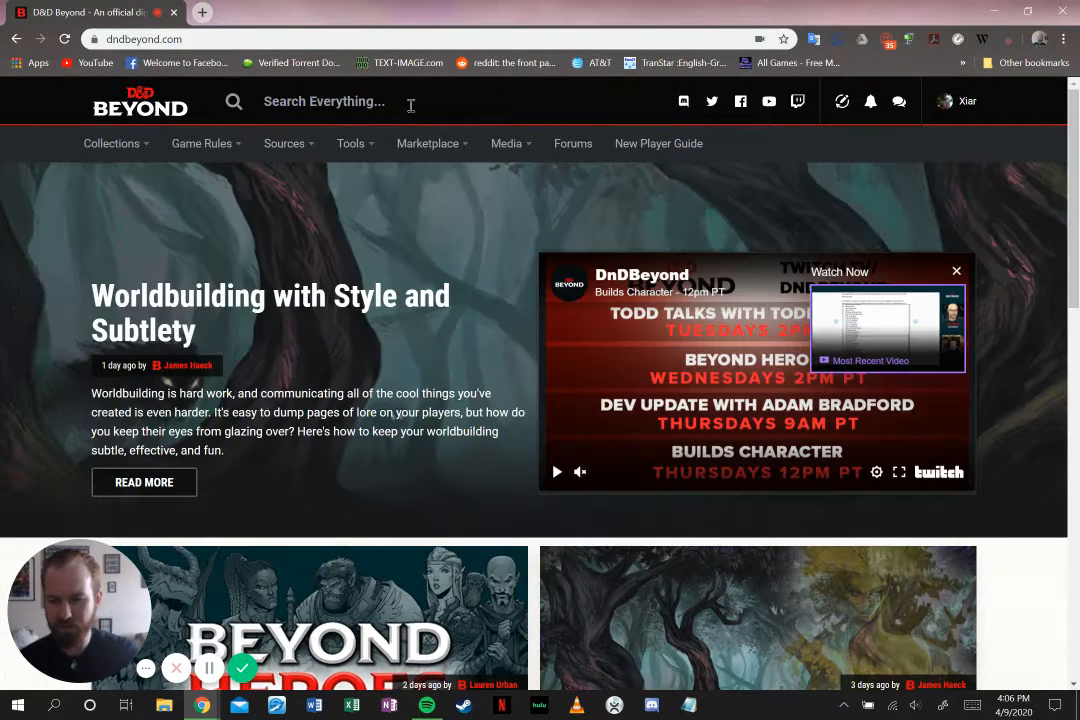
mouse_move(125, 148)
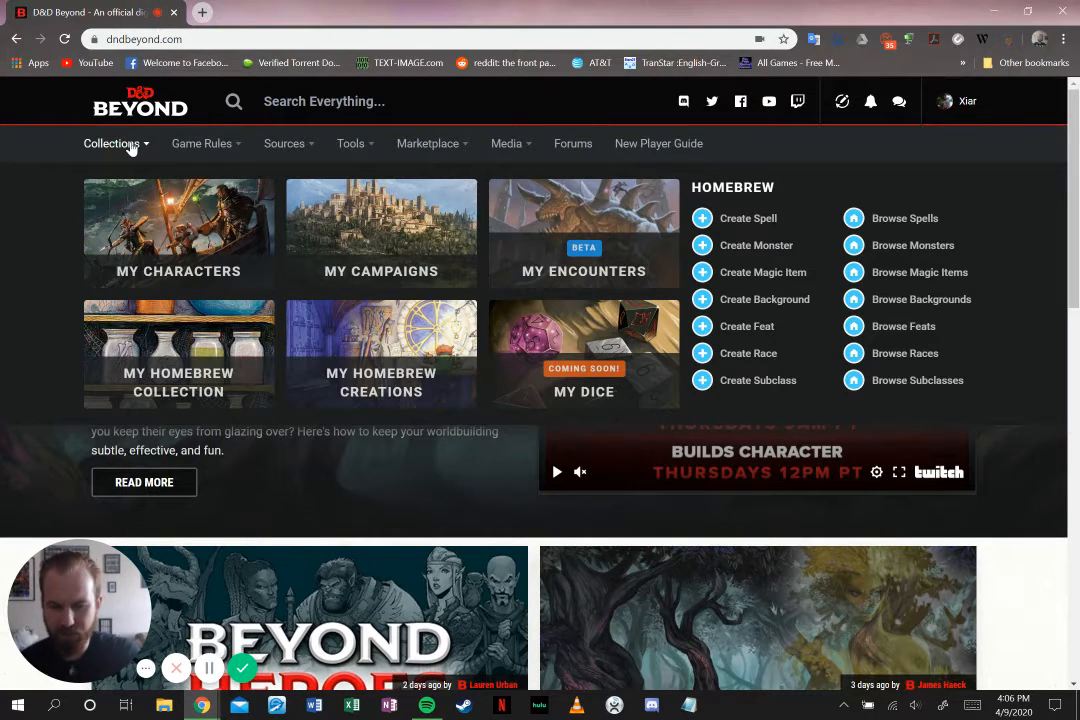
left_click(185, 250)
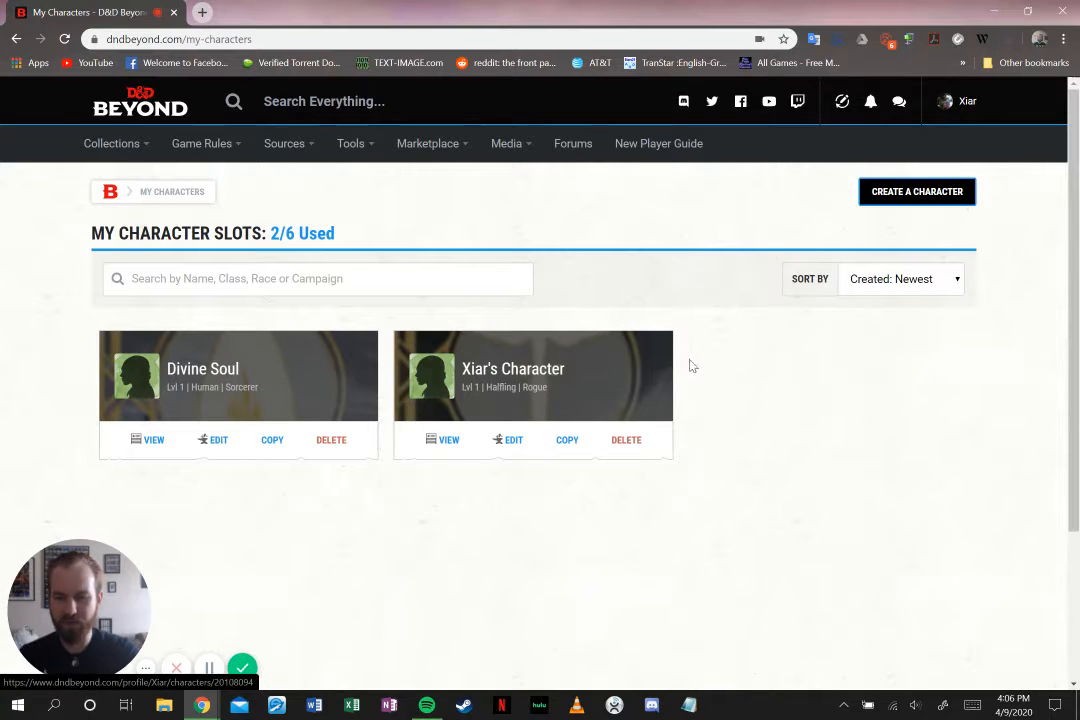
left_click(908, 195)
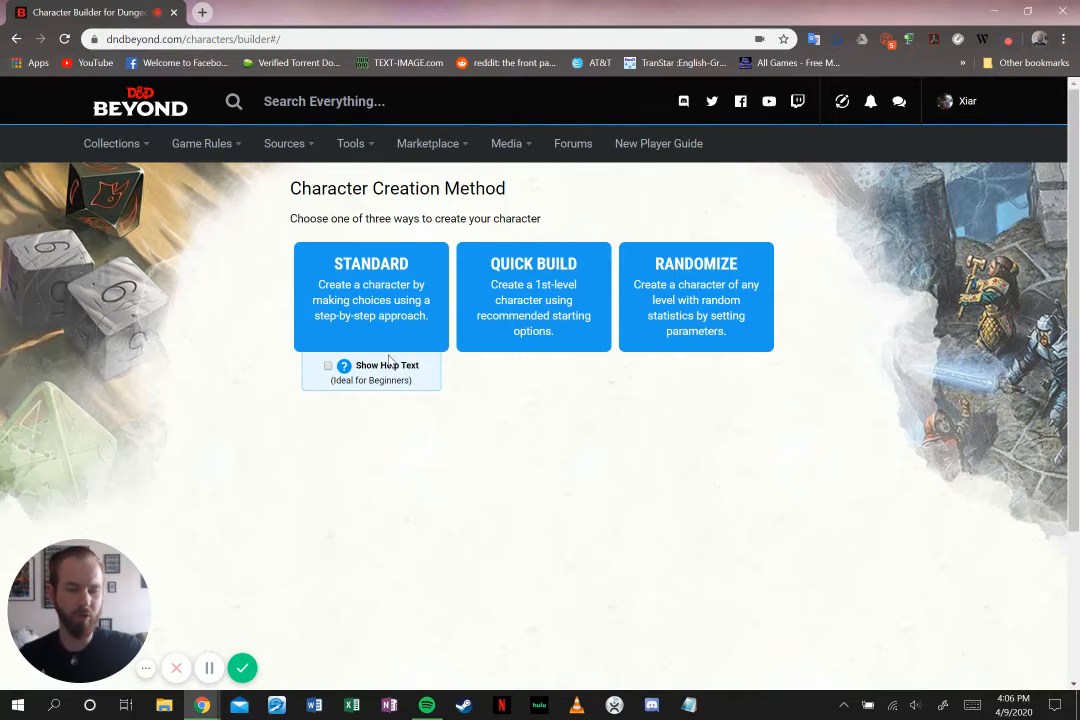
left_click(383, 292)
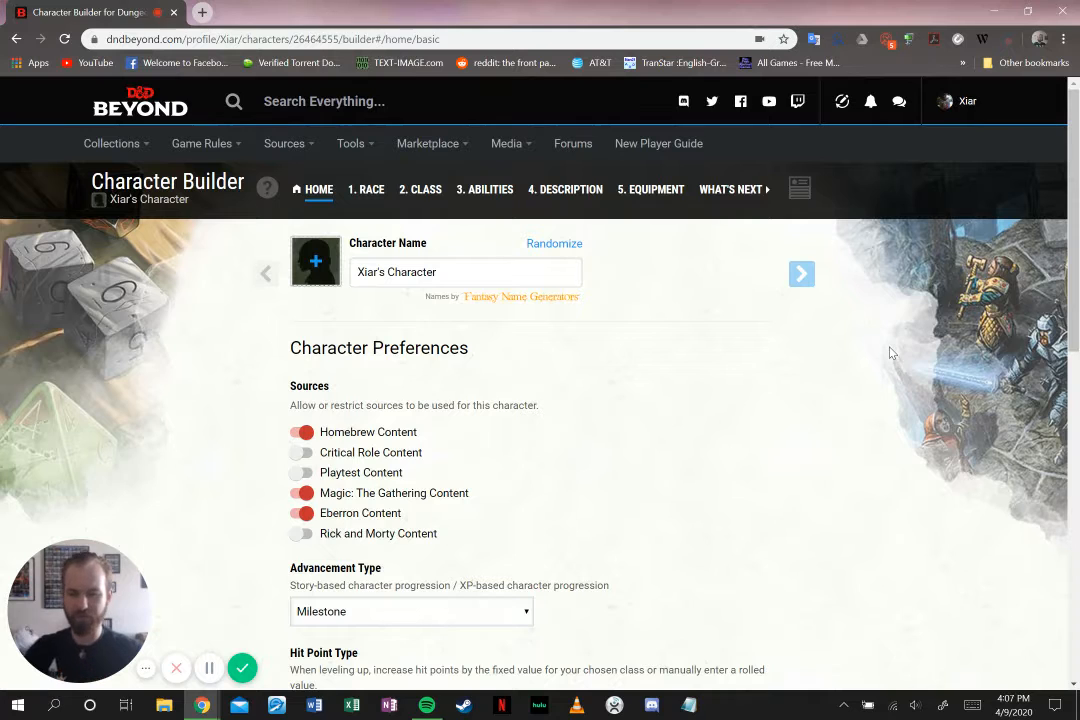
Replace the default character name with Beringer
triple_click(478, 266)
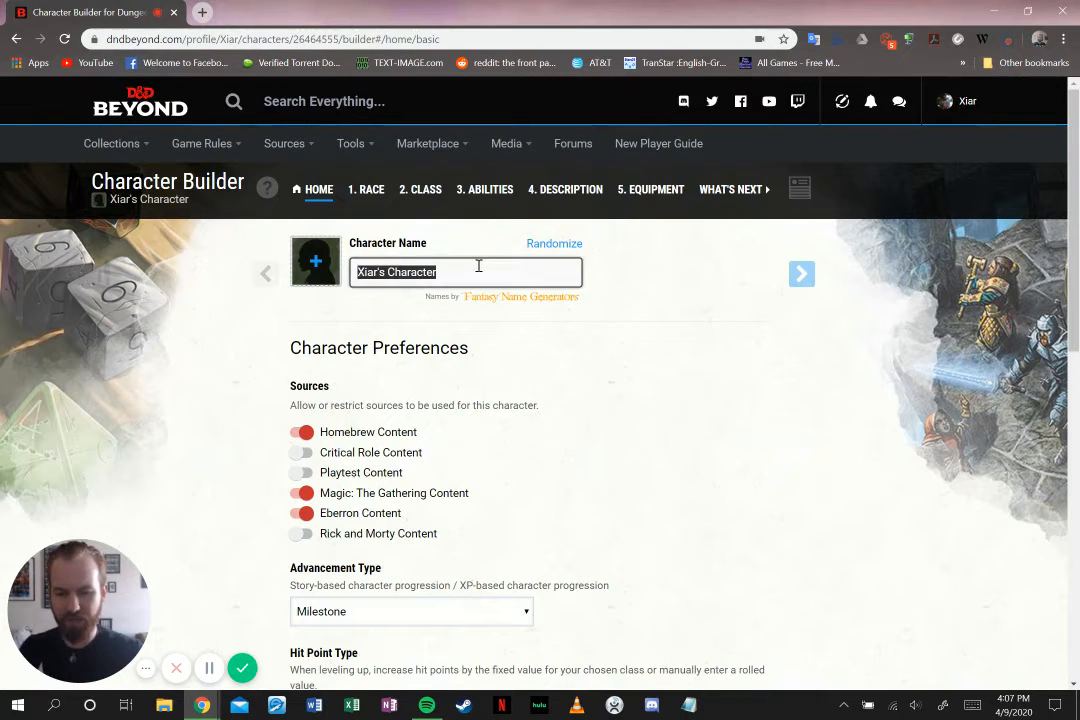
type("B")
key("BackSpace")
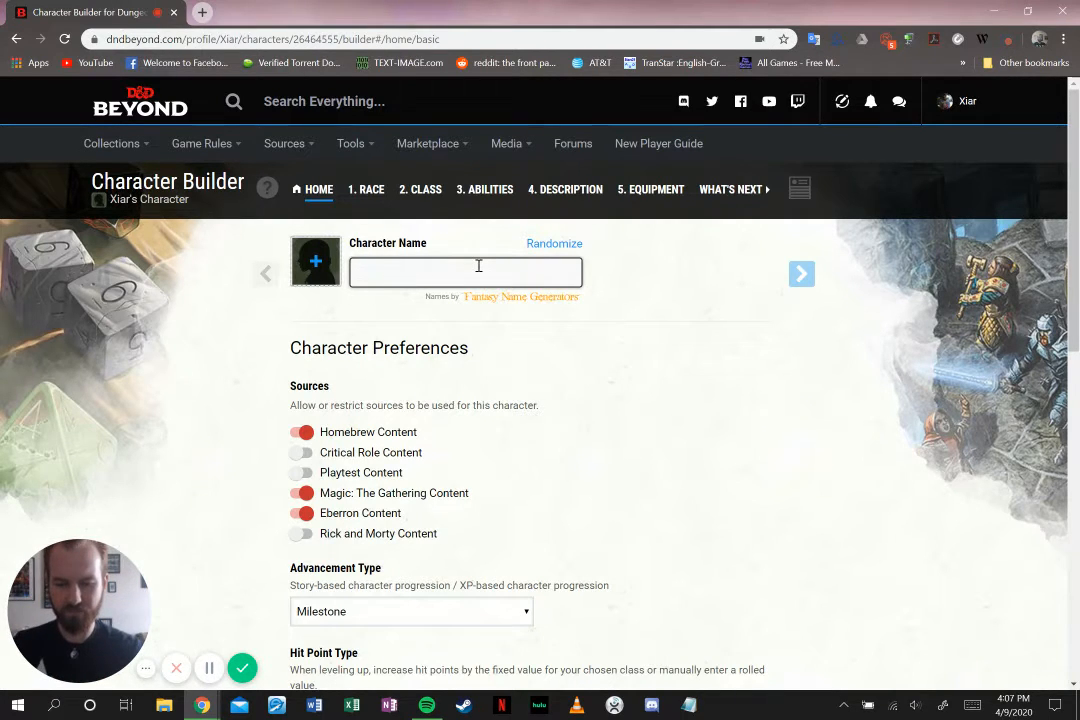
type("Beringer")
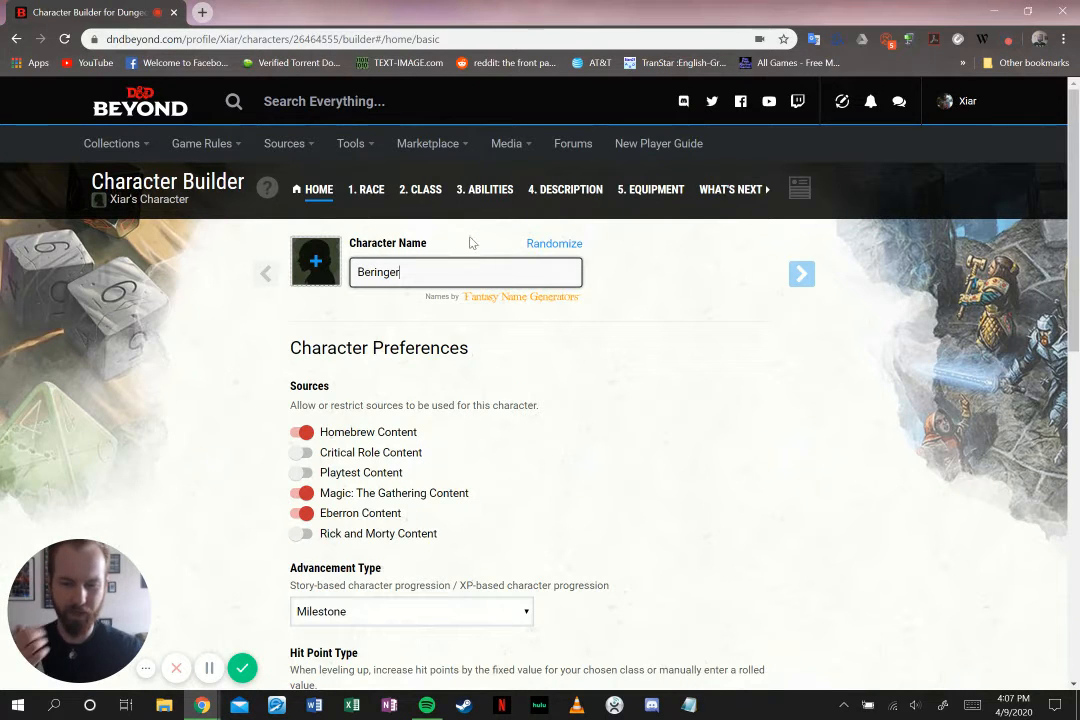
left_click(680, 333)
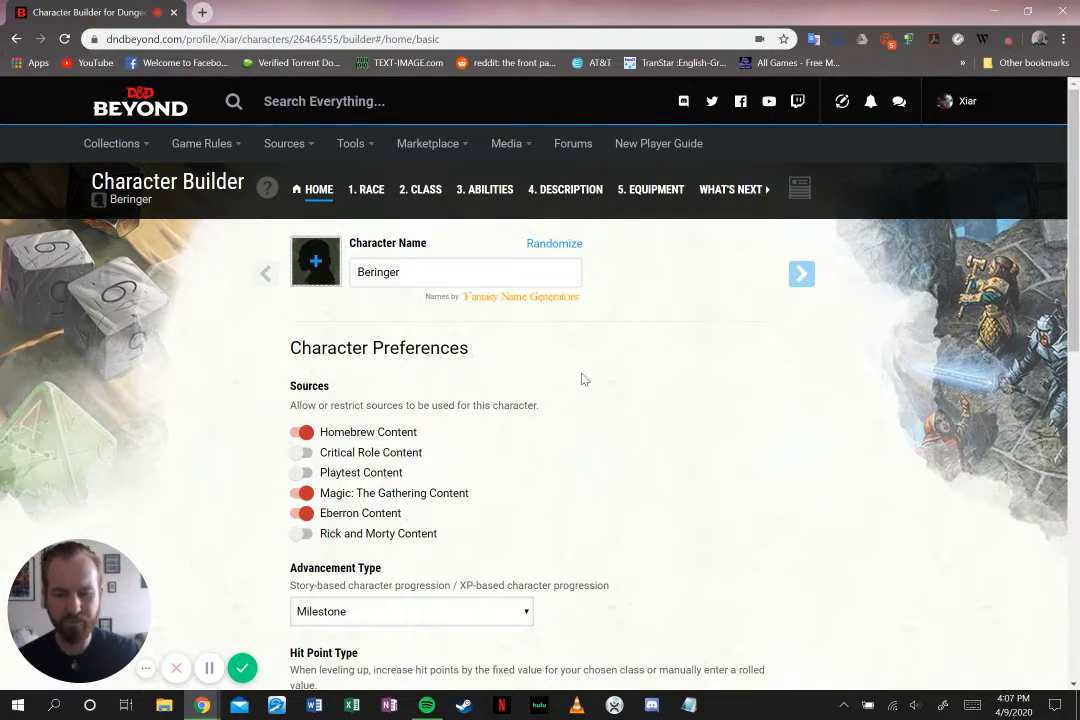
Review the character preferences, from sources and advancement type through hit points, prerequisites, encumbrance and coin weight to character privacy
scroll(642, 421, "down", 1)
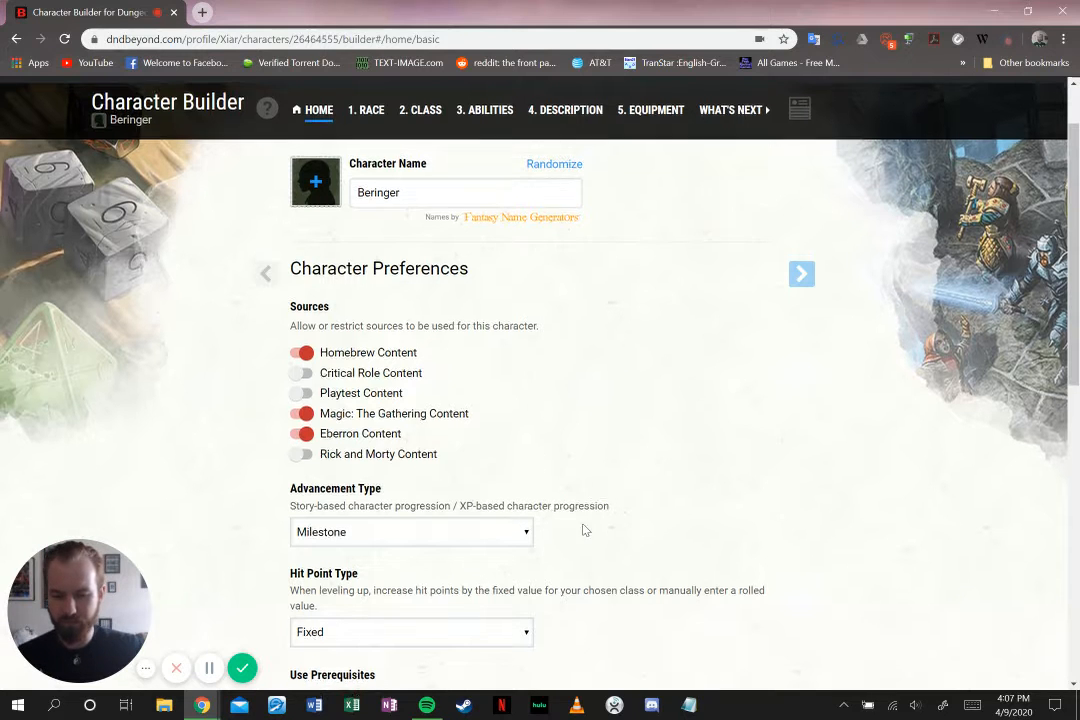
scroll(570, 490, "down", 1)
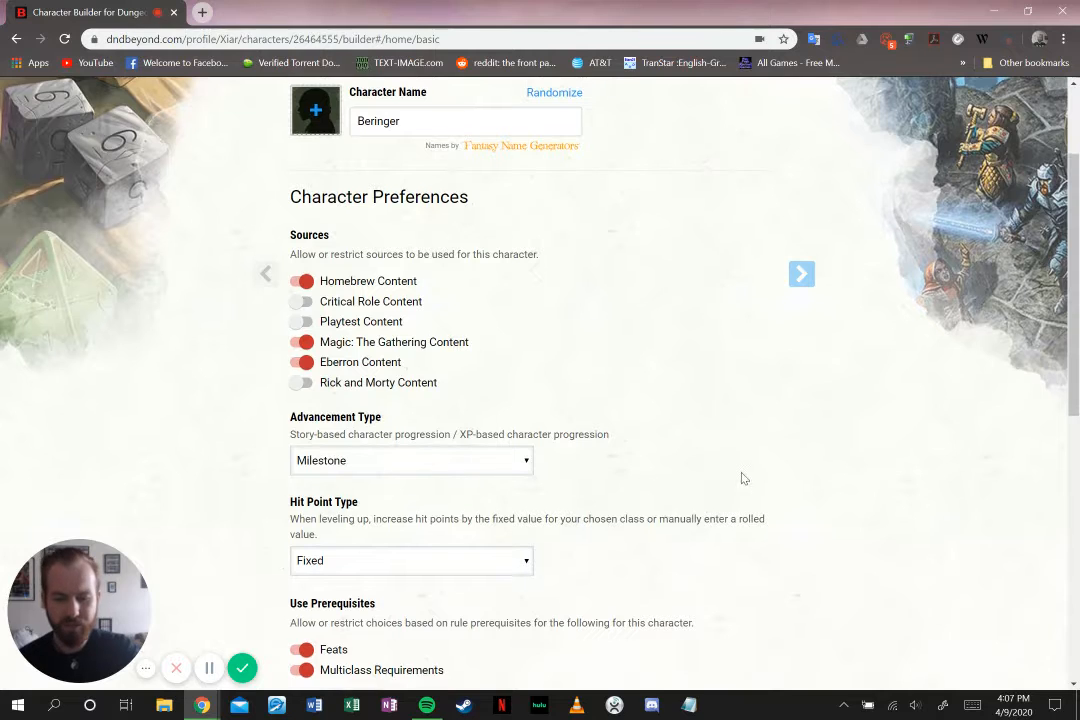
scroll(743, 479, "down", 2)
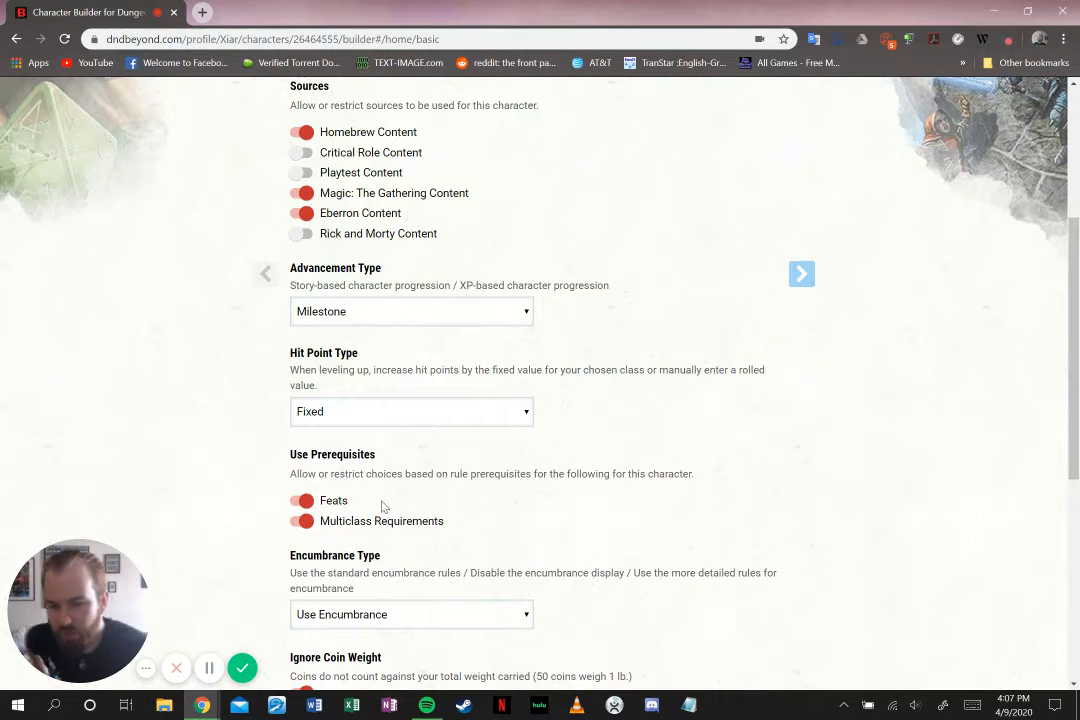
scroll(520, 545, "down", 2)
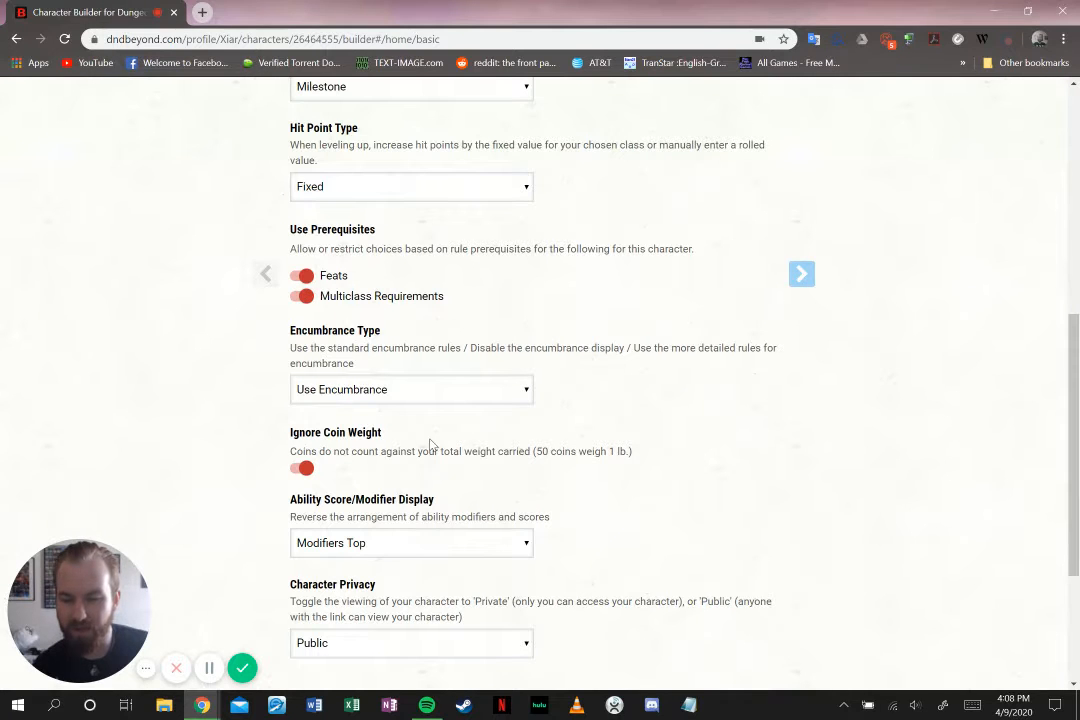
scroll(366, 372, "down", 3)
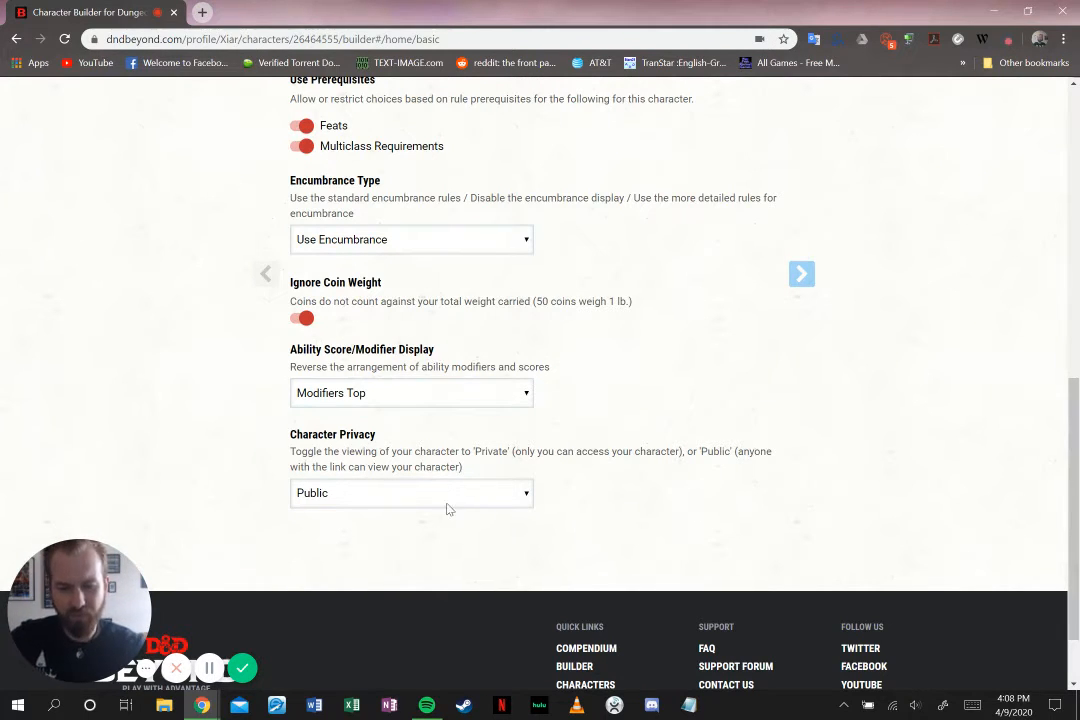
scroll(603, 463, "up", 6)
scroll(603, 463, "up", 1)
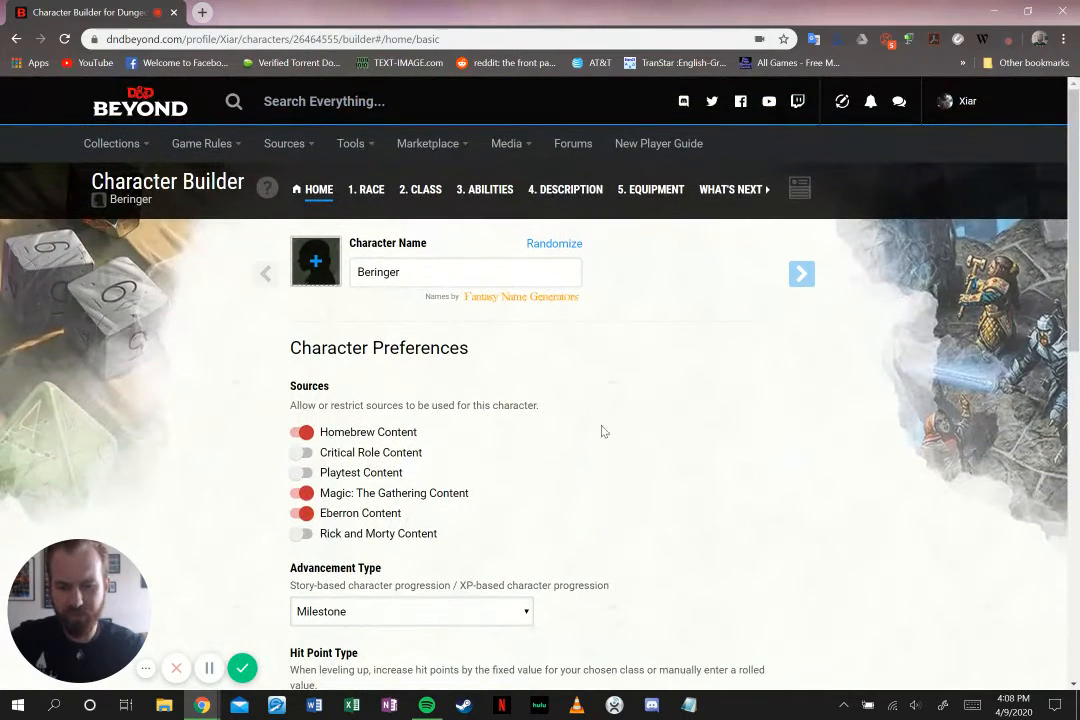
Advance to the race selection, expand the Human entry and open the base Human race for confirmation
left_click(819, 275)
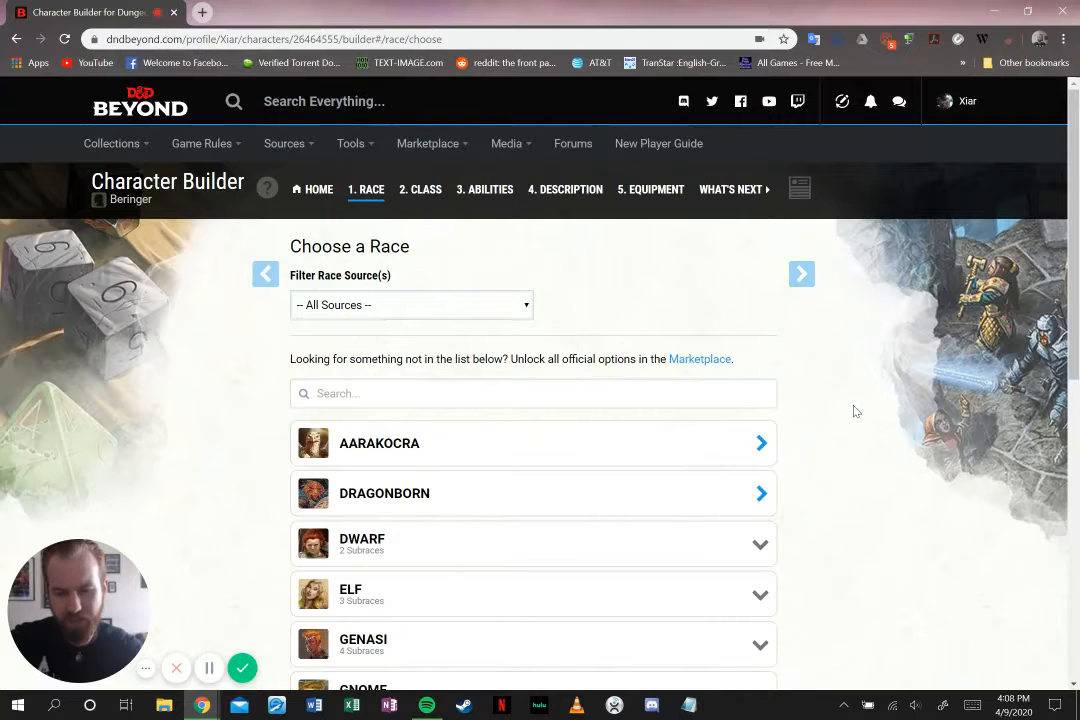
scroll(720, 342, "down", 2)
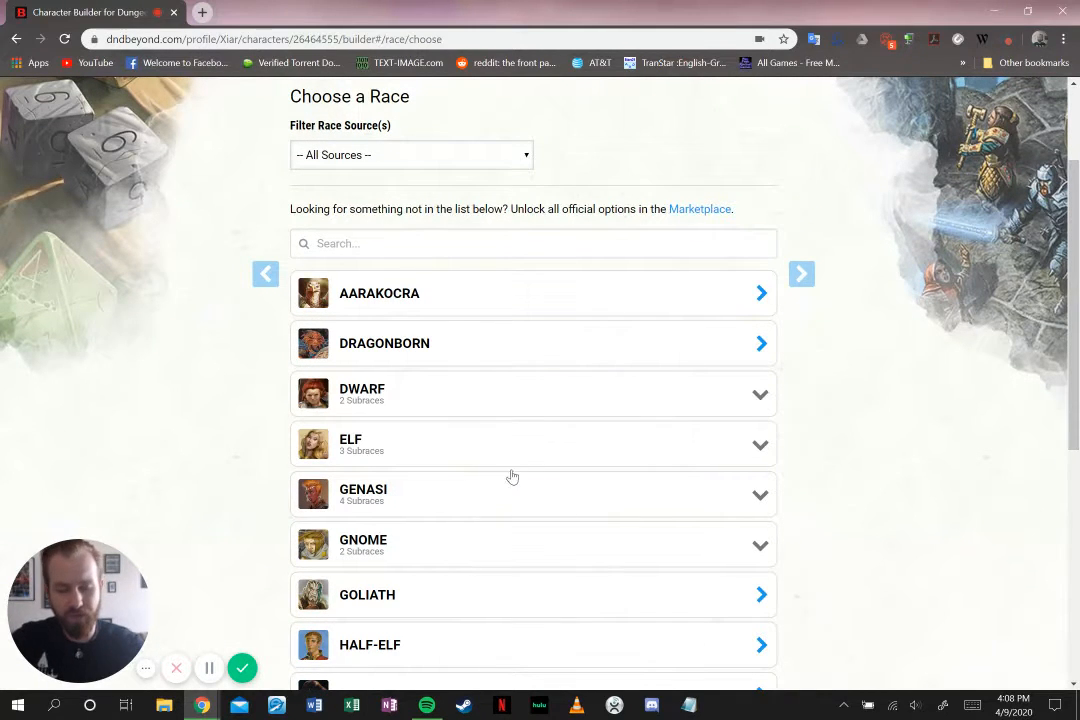
scroll(509, 475, "down", 3)
scroll(510, 472, "down", 3)
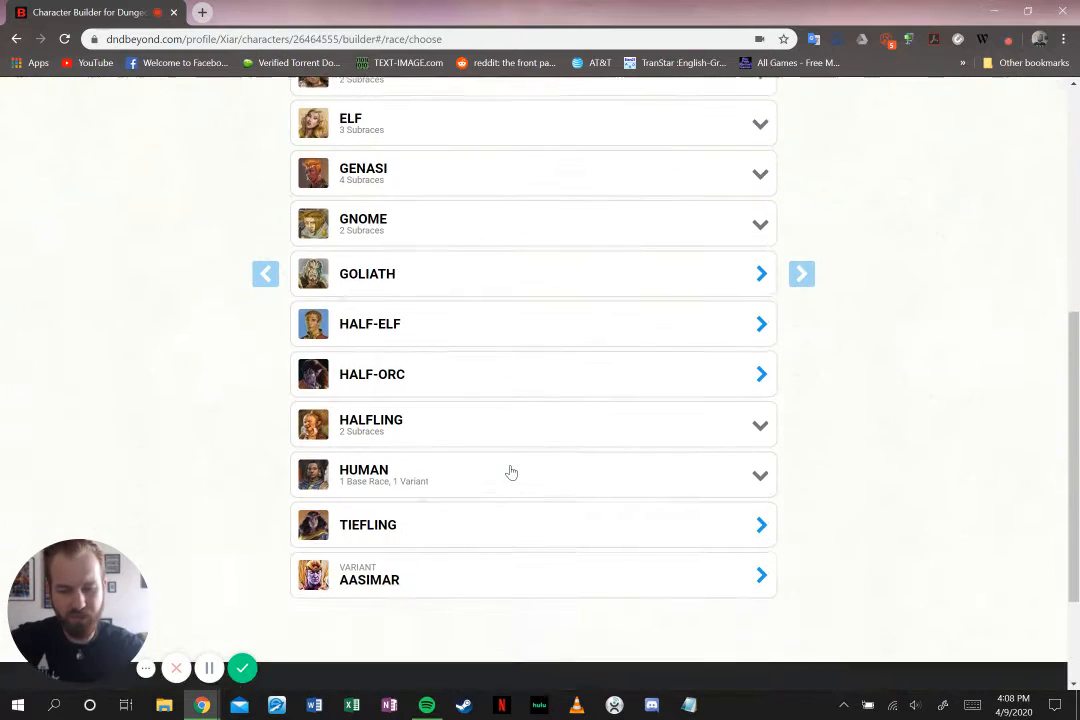
scroll(510, 475, "up", 1)
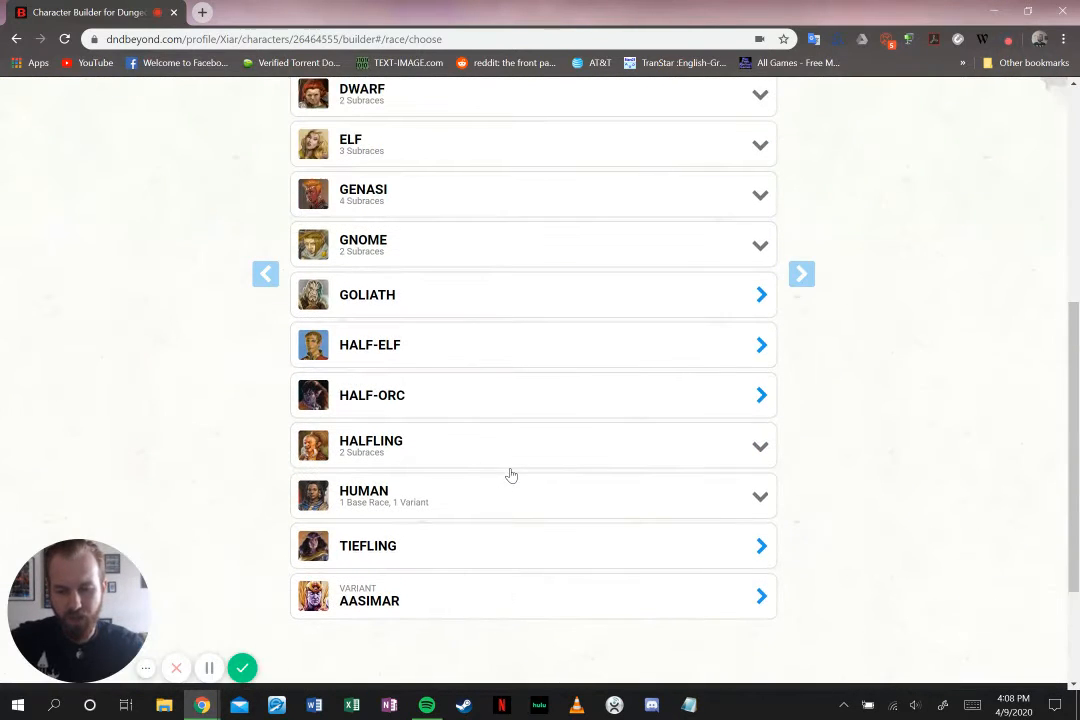
left_click(623, 503)
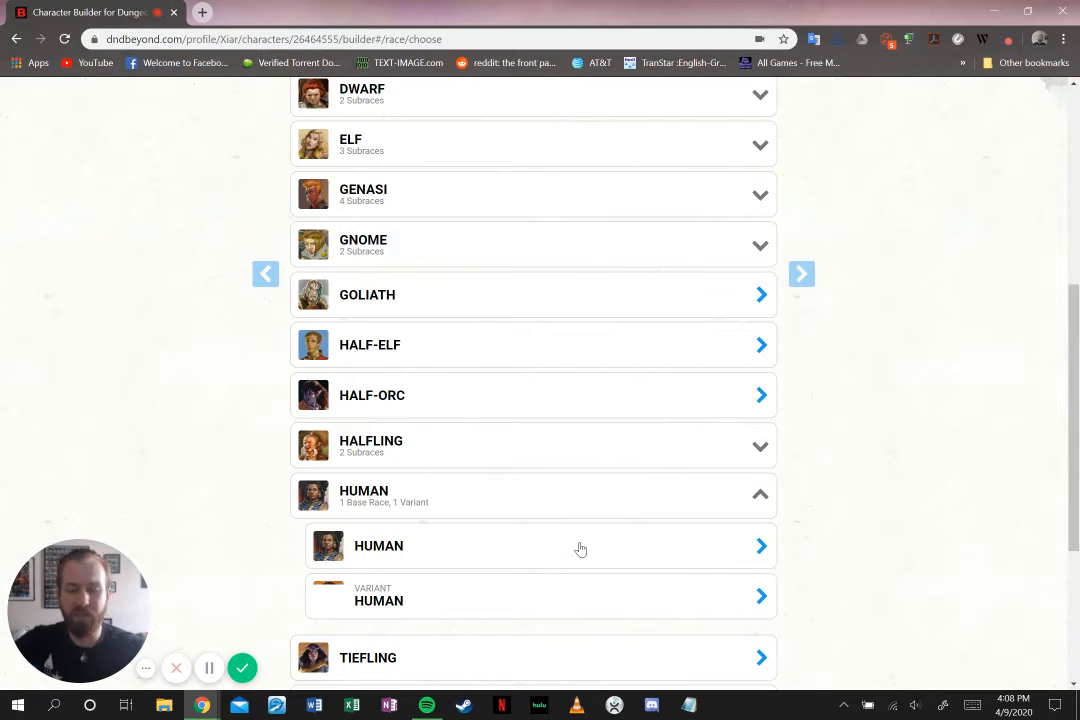
left_click(619, 553)
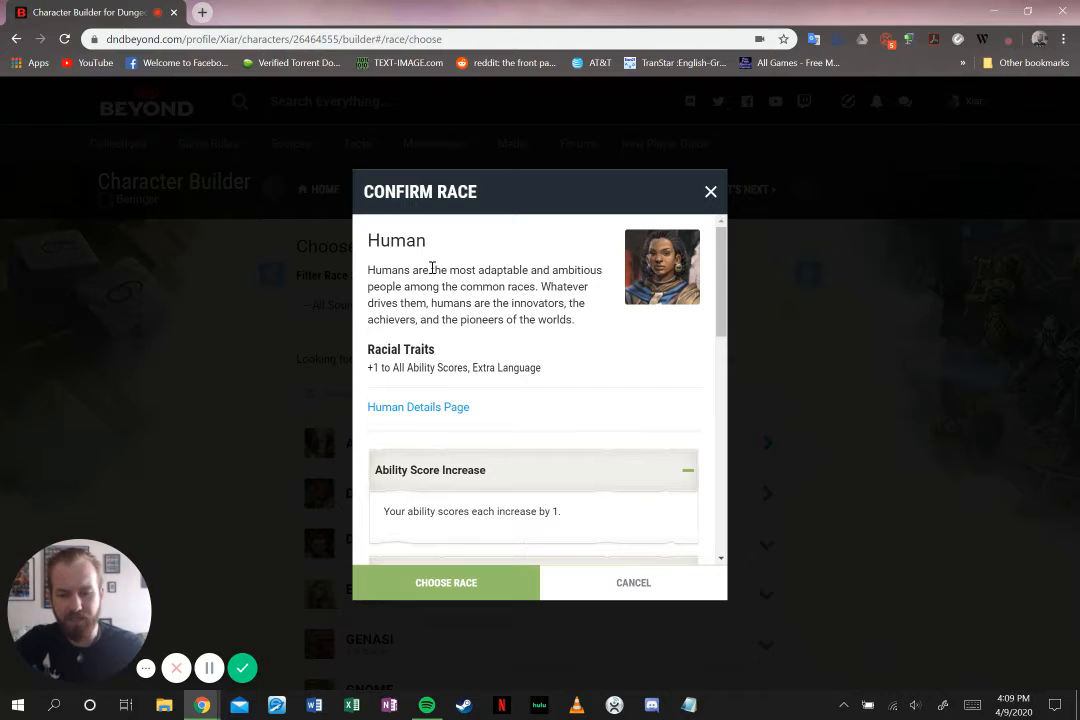
Read the Human race's description and racial traits in the race confirmation
left_click_drag(369, 270, 598, 337)
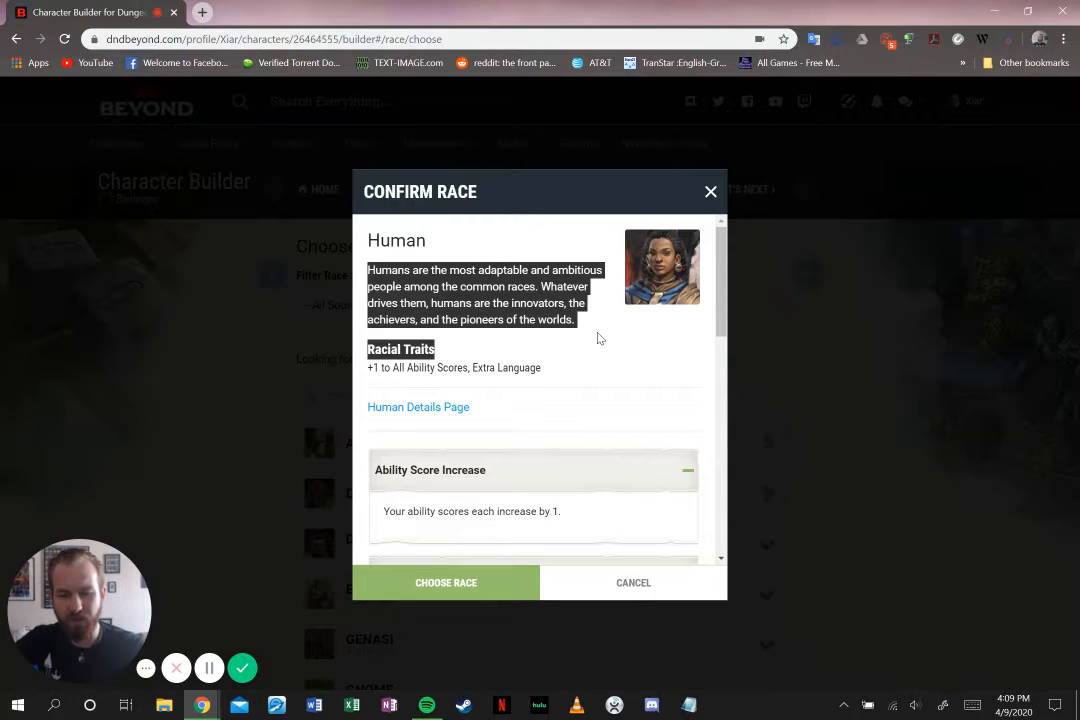
left_click(519, 350)
left_click_drag(370, 367, 552, 371)
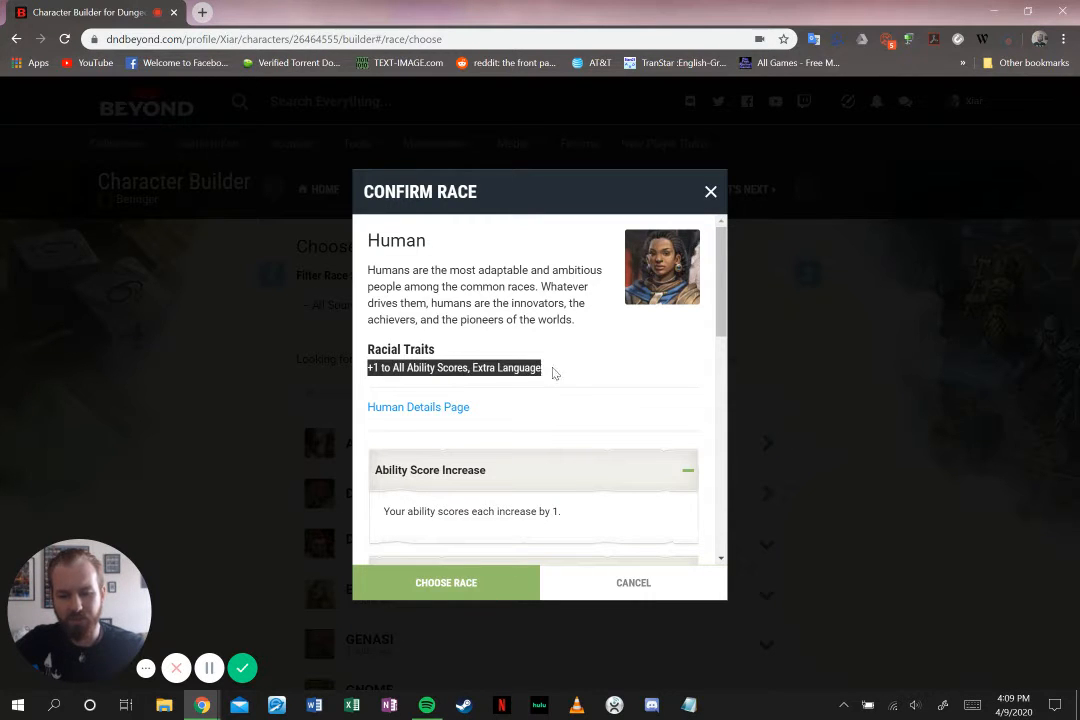
left_click(488, 370)
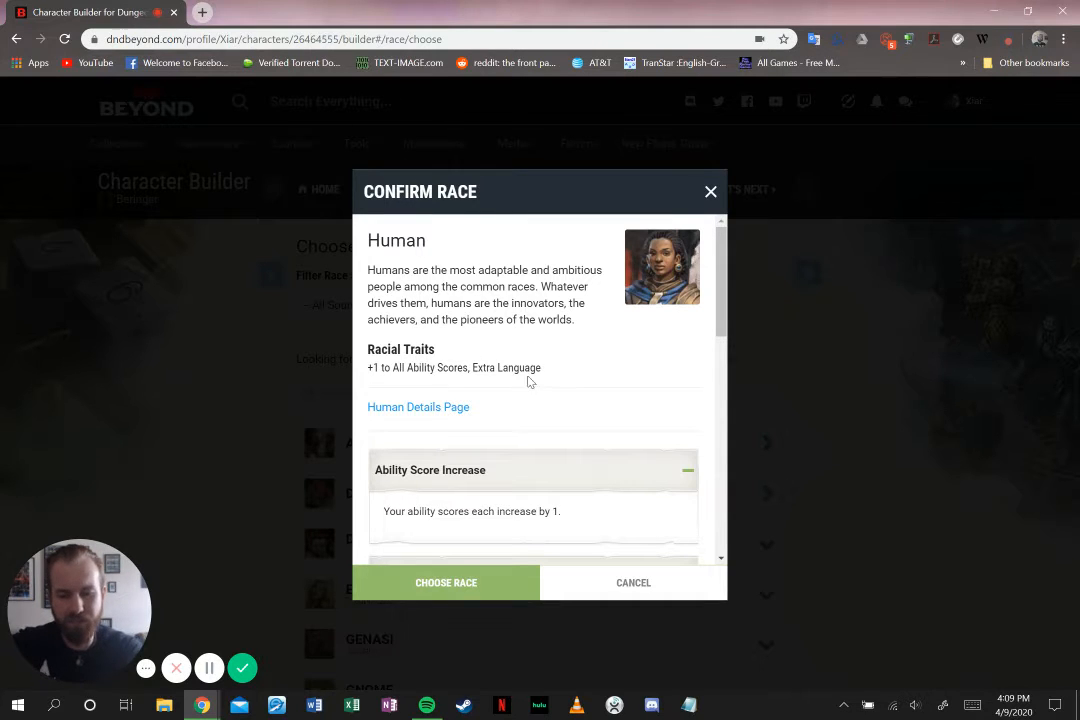
left_click_drag(560, 377, 484, 372)
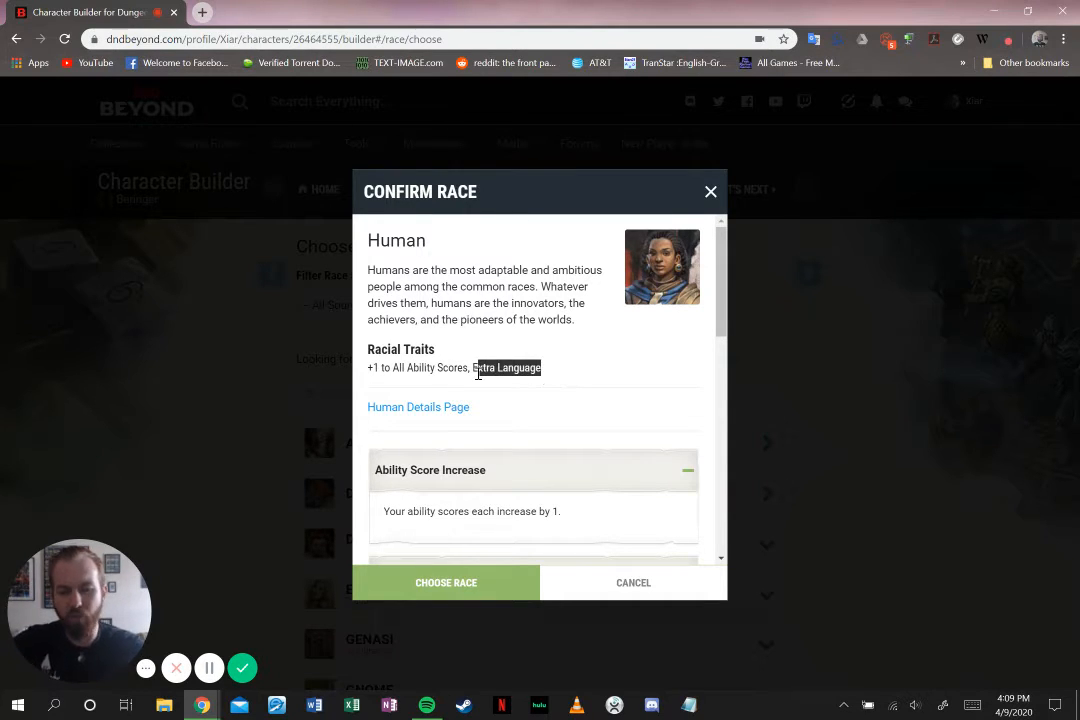
left_click(572, 358)
scroll(585, 360, "down", 1)
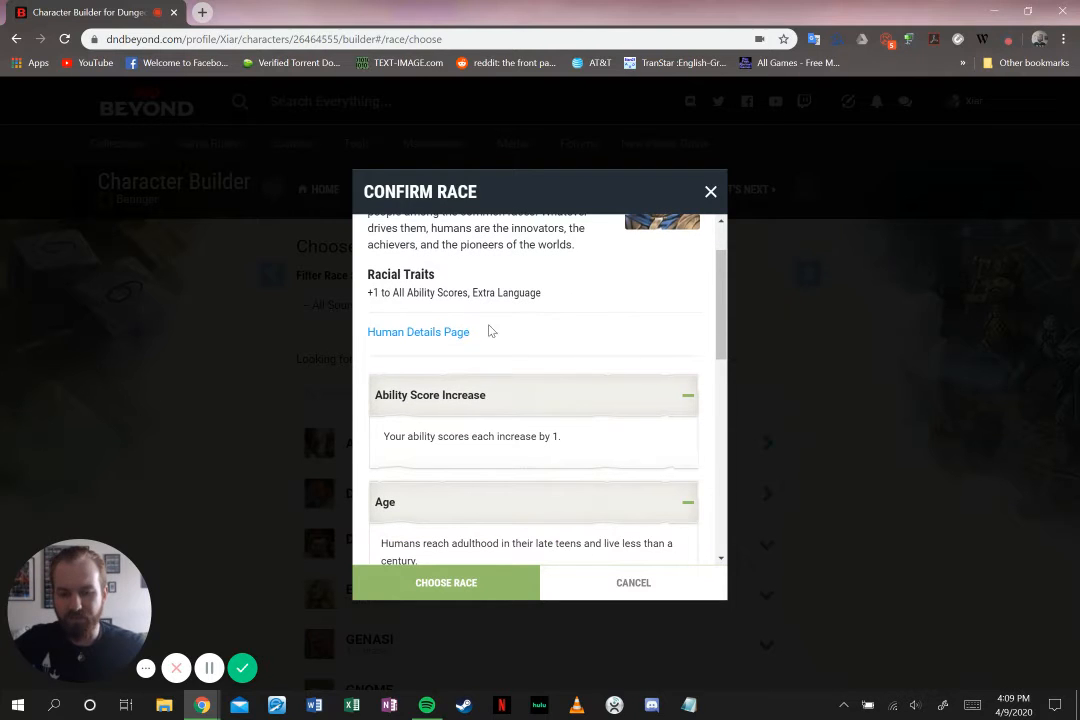
Open the Human details page and read through its lore down to the human names and ethnicities
left_click(433, 340)
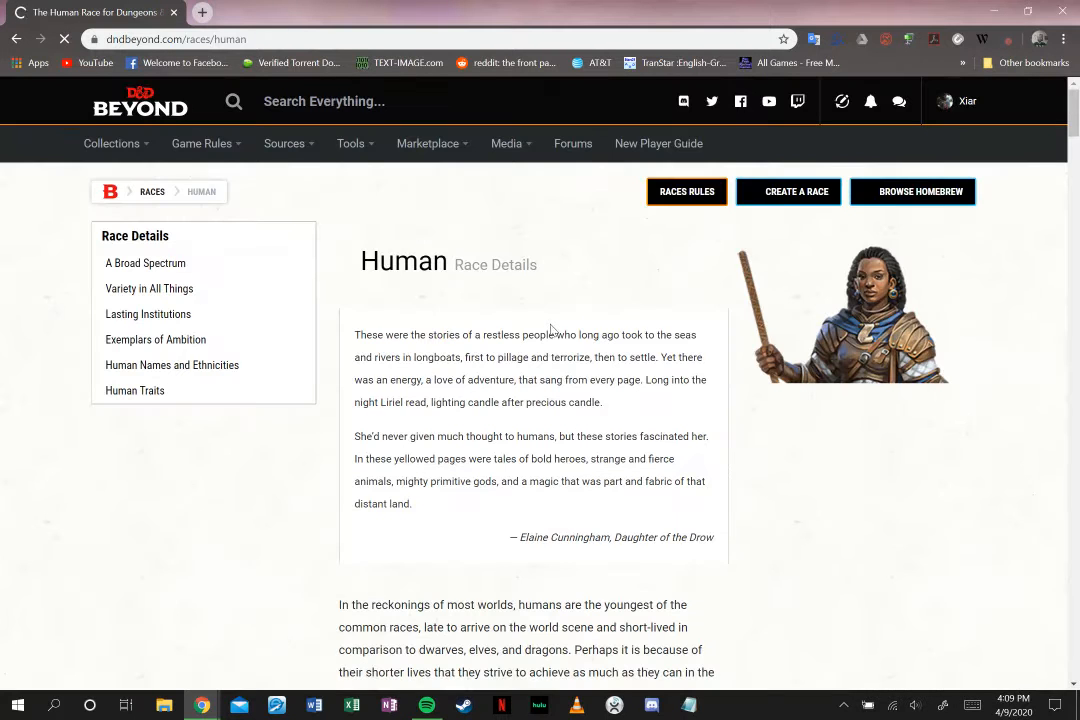
scroll(544, 313, "down", 1)
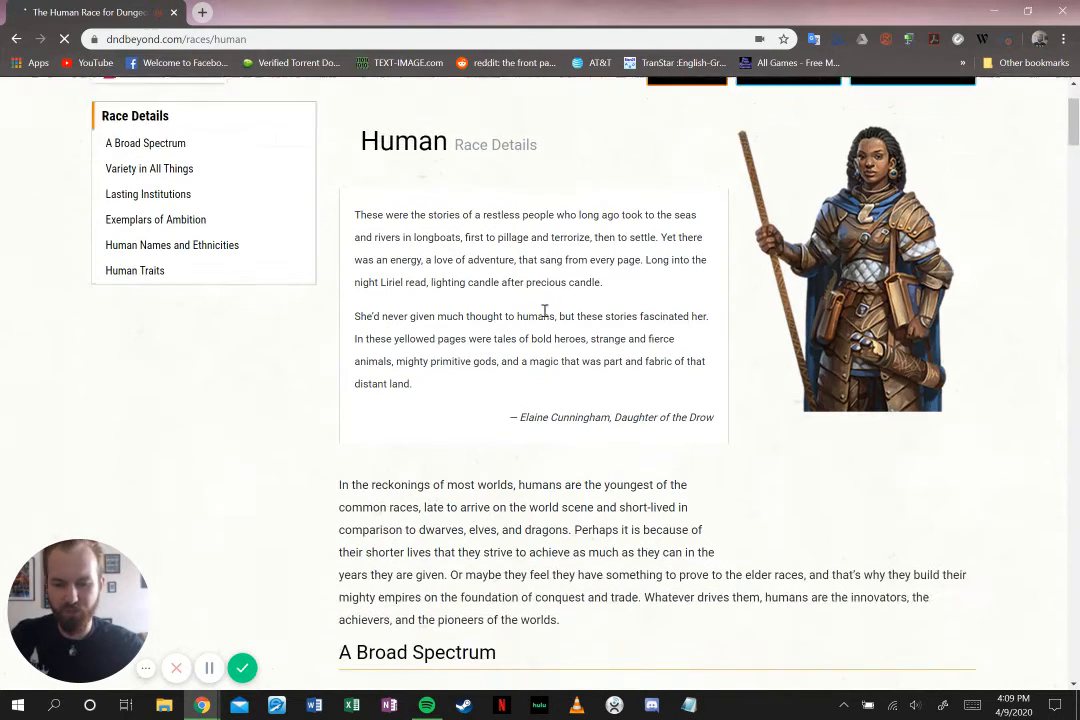
scroll(544, 313, "down", 8)
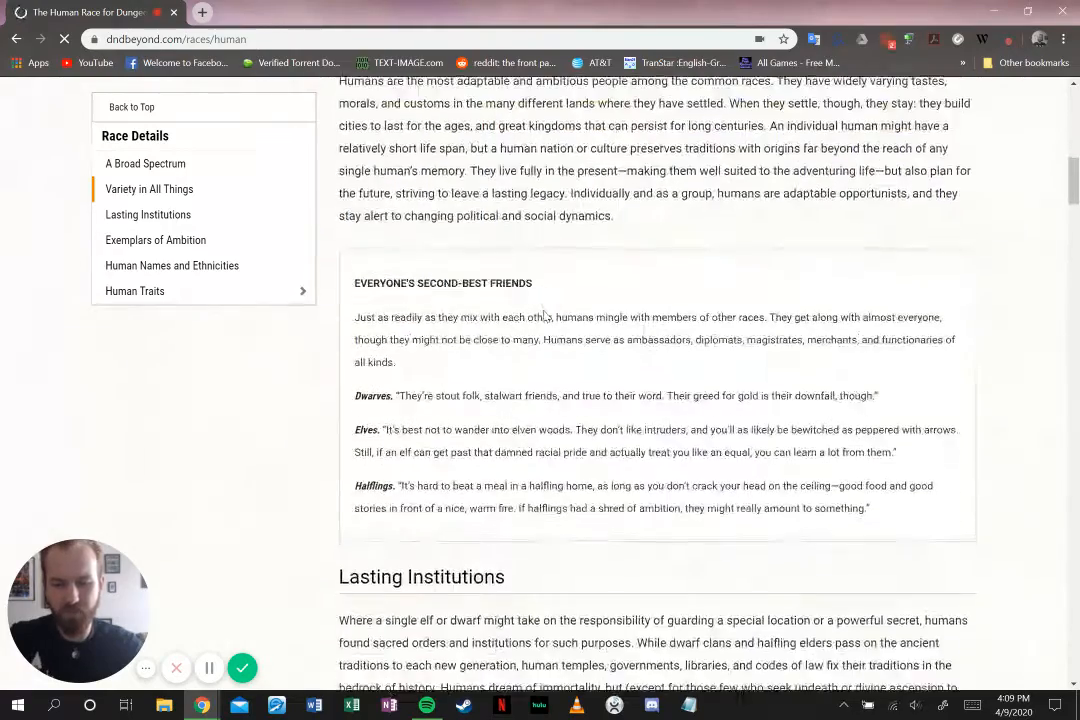
scroll(544, 315, "down", 8)
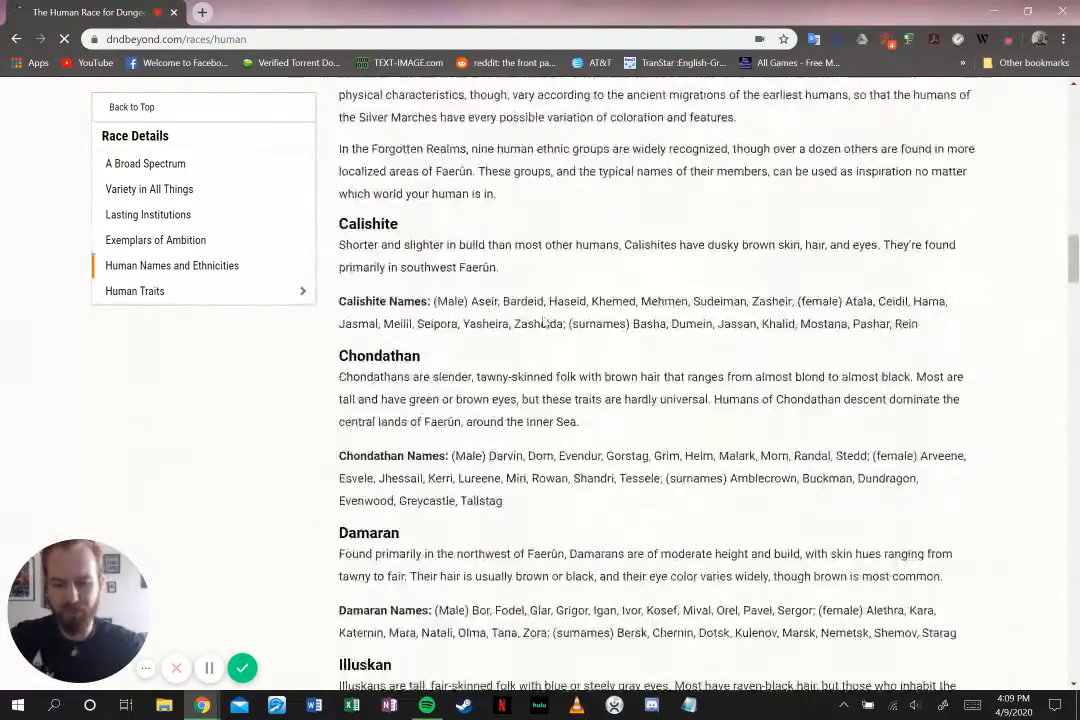
scroll(544, 322, "down", 5)
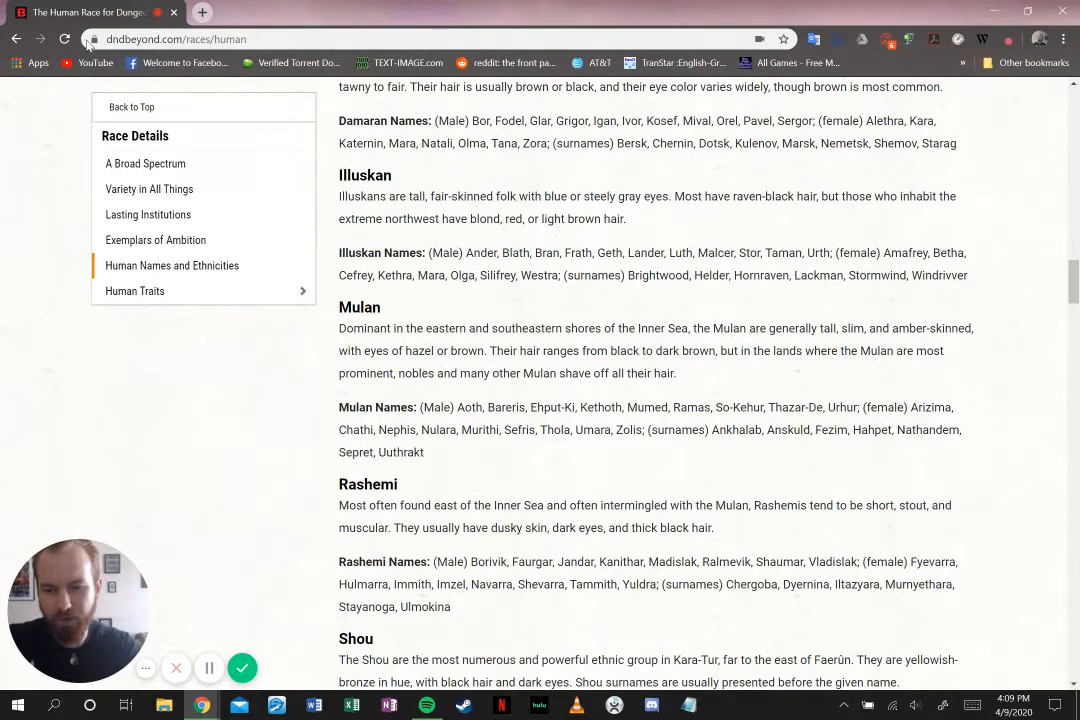
Return to the character builder's race selection and look through the list of available races
right_click(19, 42)
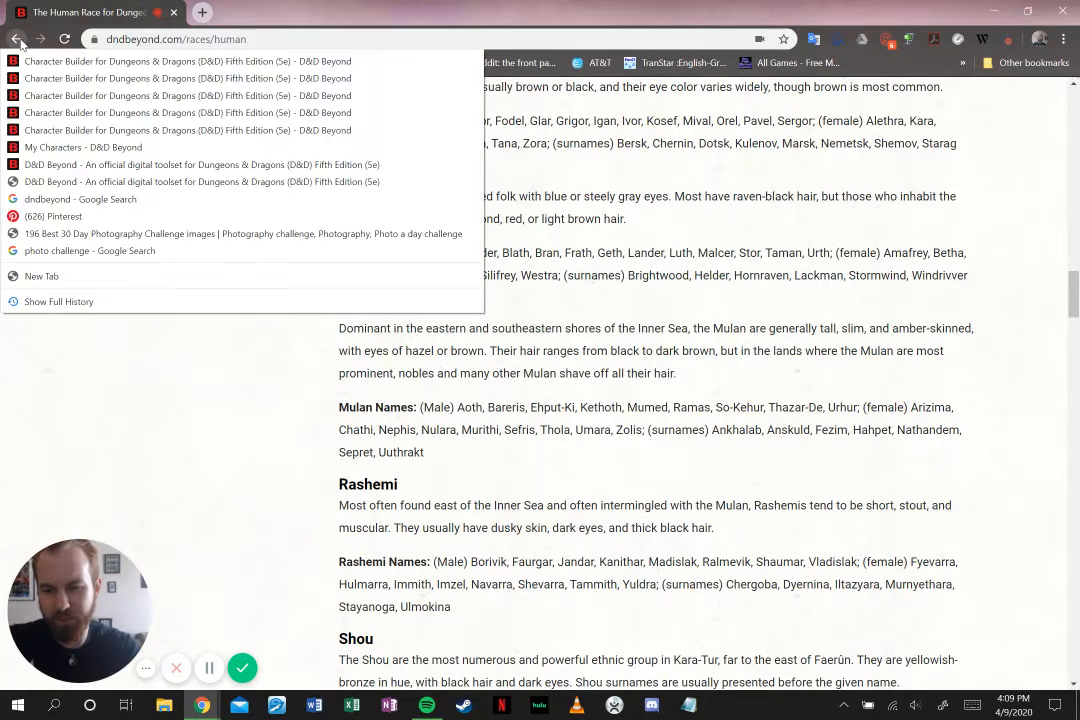
left_click(100, 61)
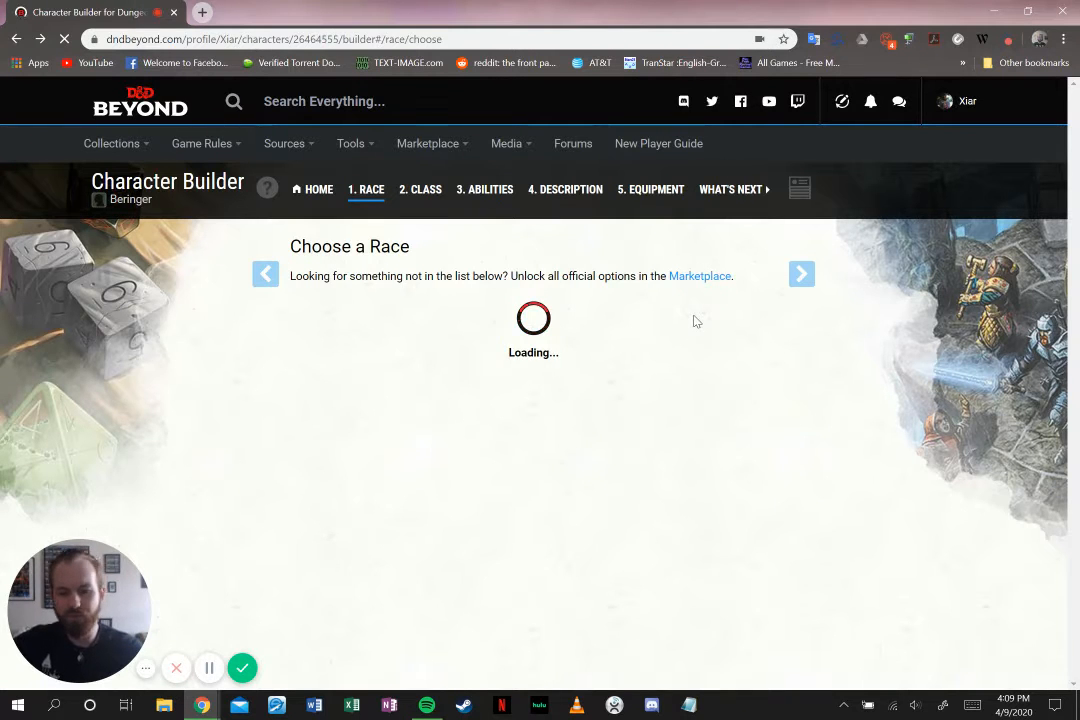
scroll(750, 450, "down", 3)
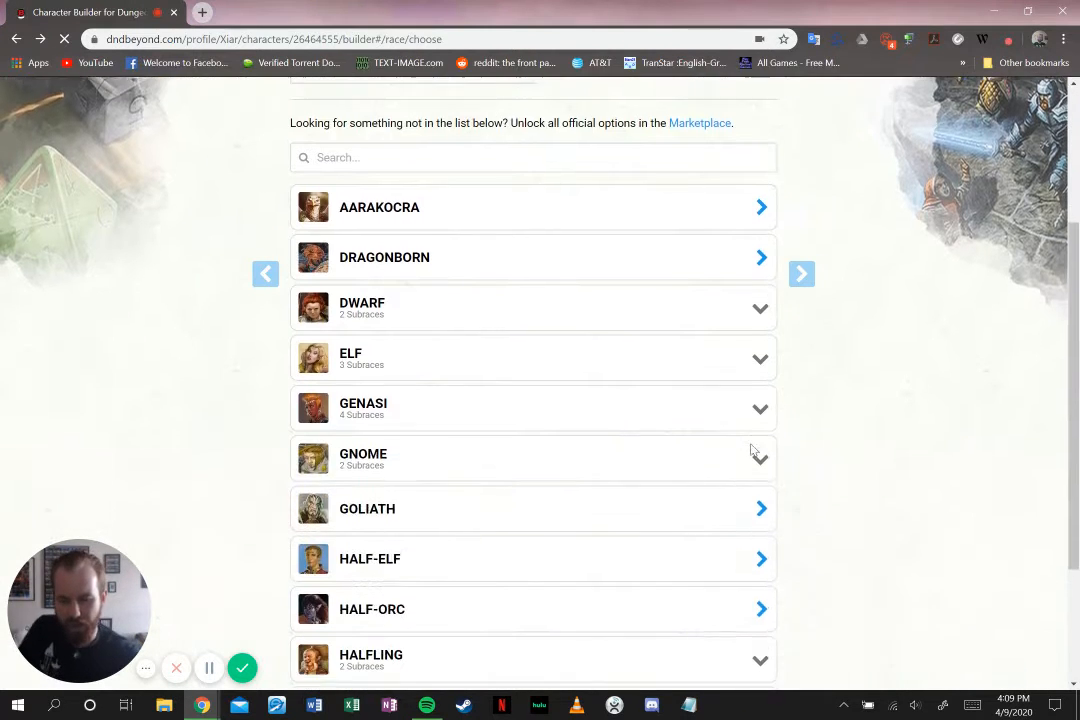
scroll(752, 450, "down", 2)
scroll(580, 337, "up", 2)
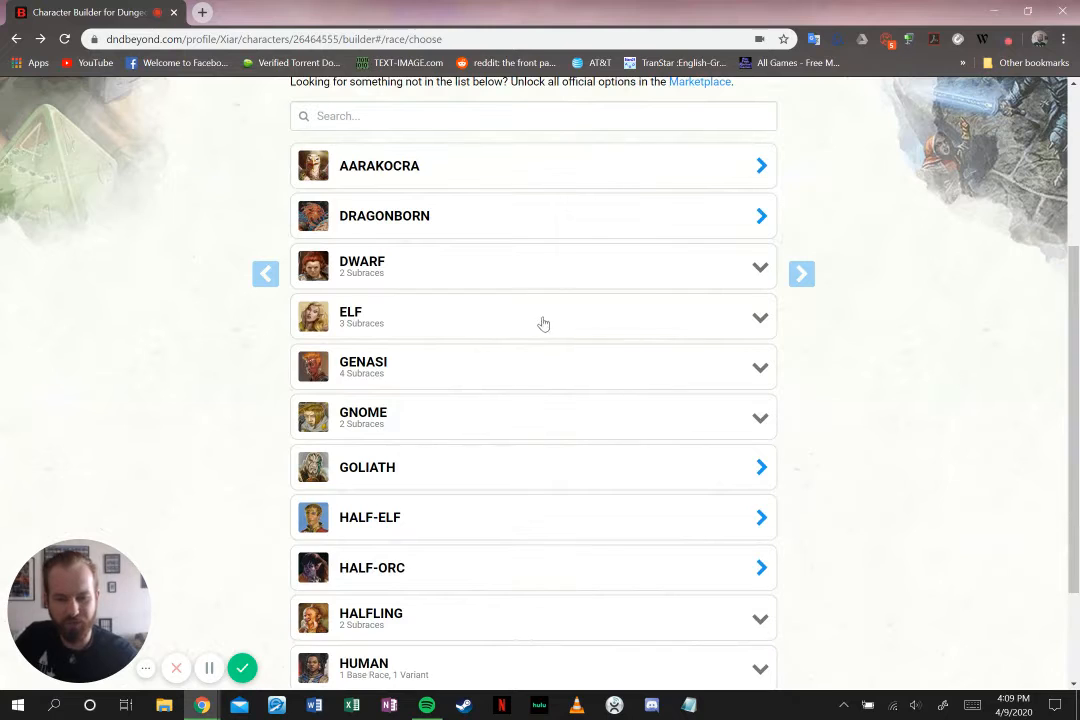
Expand the Elf entry, open the High Elf subrace to read its racial traits and close it without choosing it
left_click(543, 324)
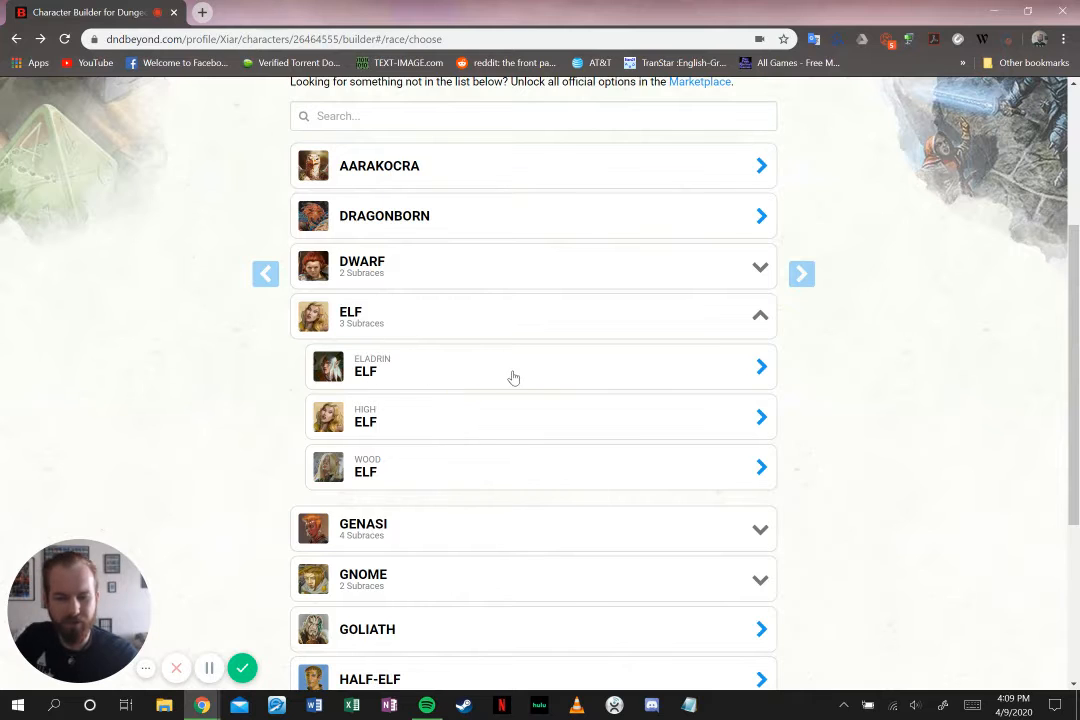
left_click(508, 430)
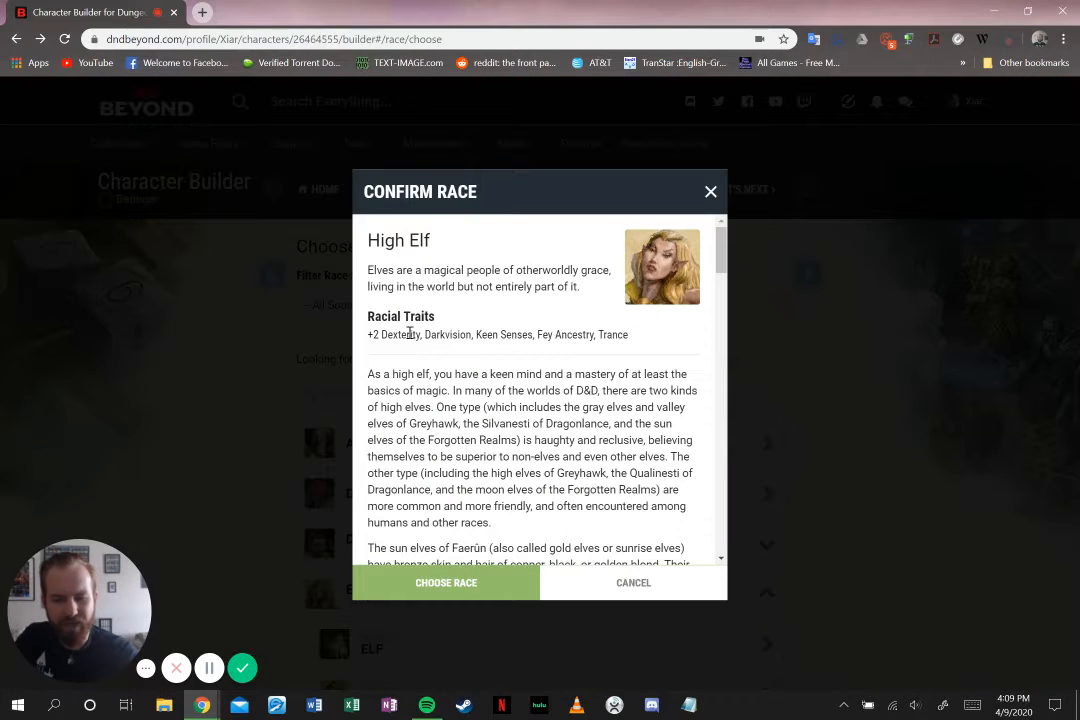
left_click_drag(369, 334, 428, 334)
left_click(624, 334)
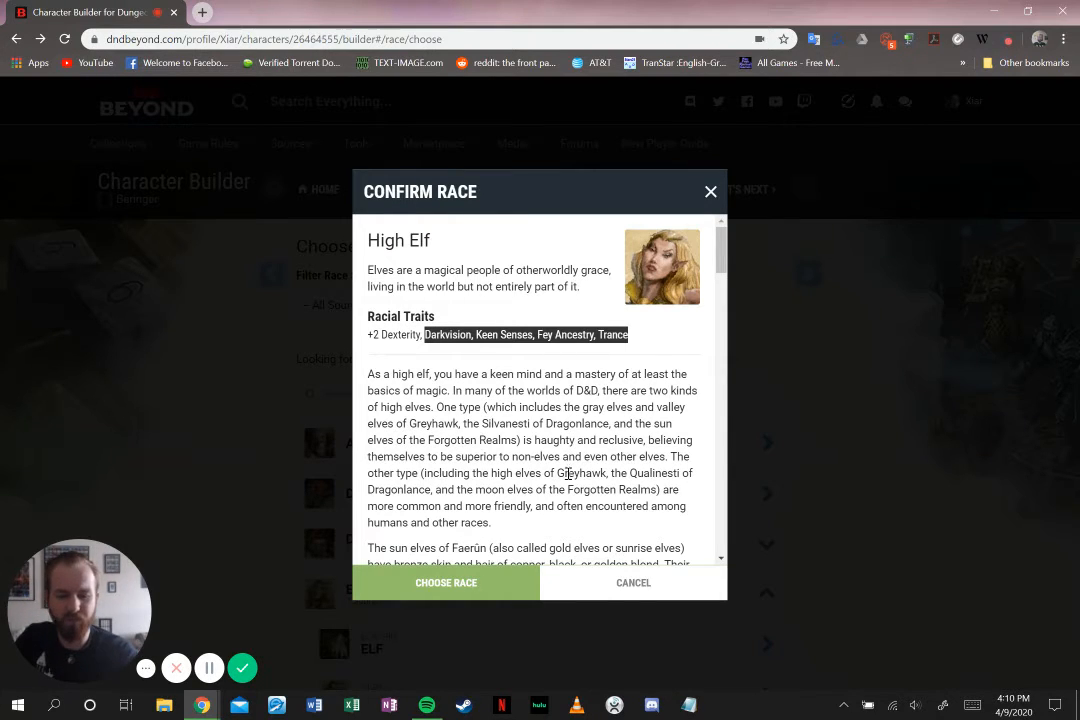
left_click(711, 191)
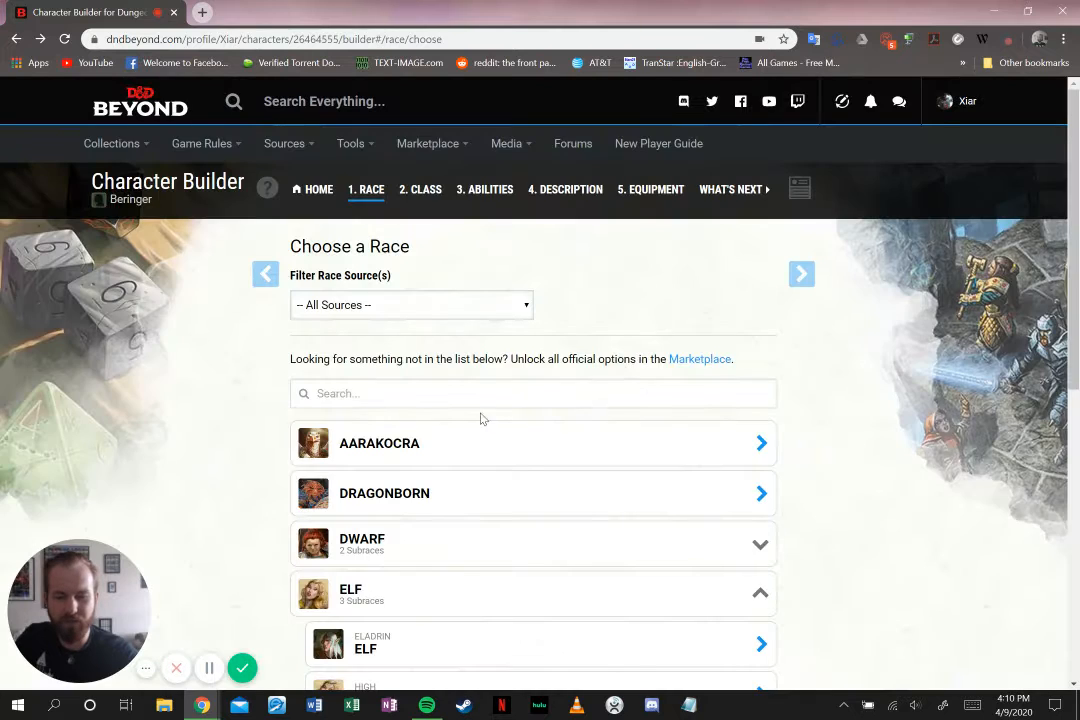
Open the base Human race, read its traits from age and alignment through languages, and choose it as the character's race
scroll(899, 463, "down", 10)
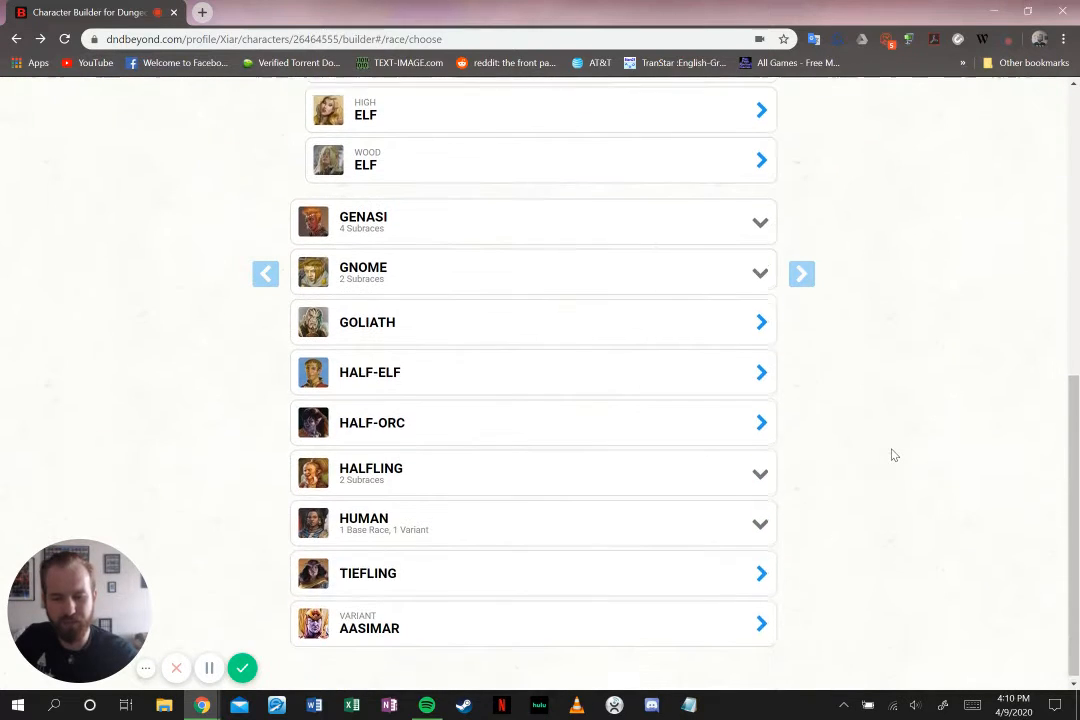
left_click(547, 516)
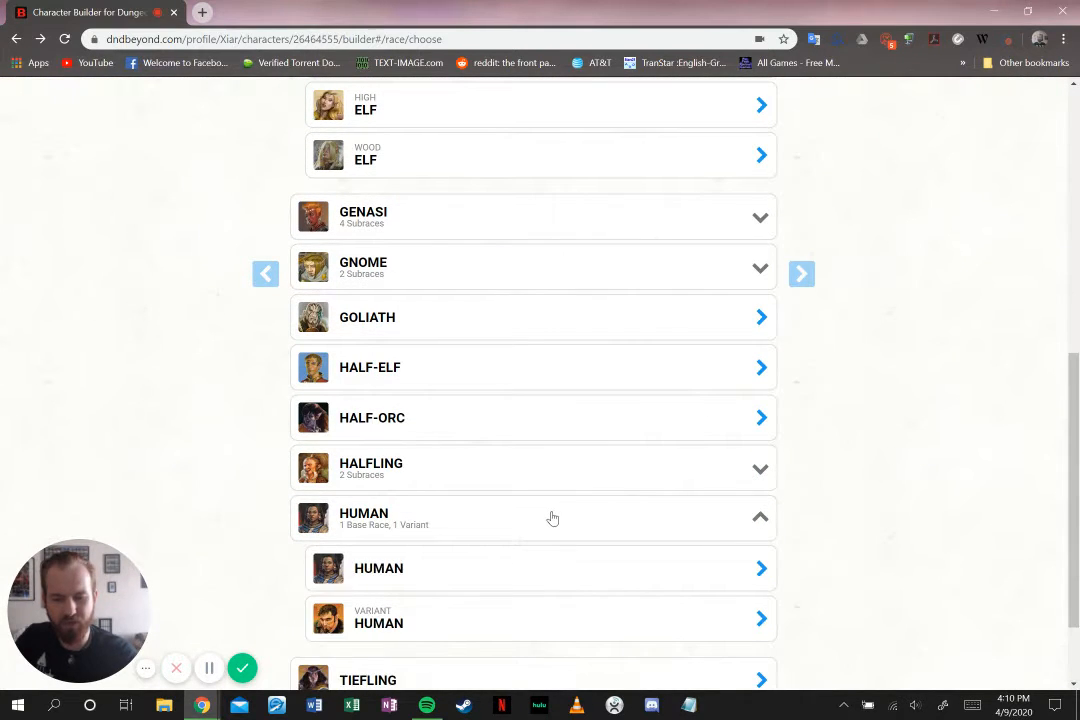
left_click(487, 578)
scroll(617, 472, "down", 2)
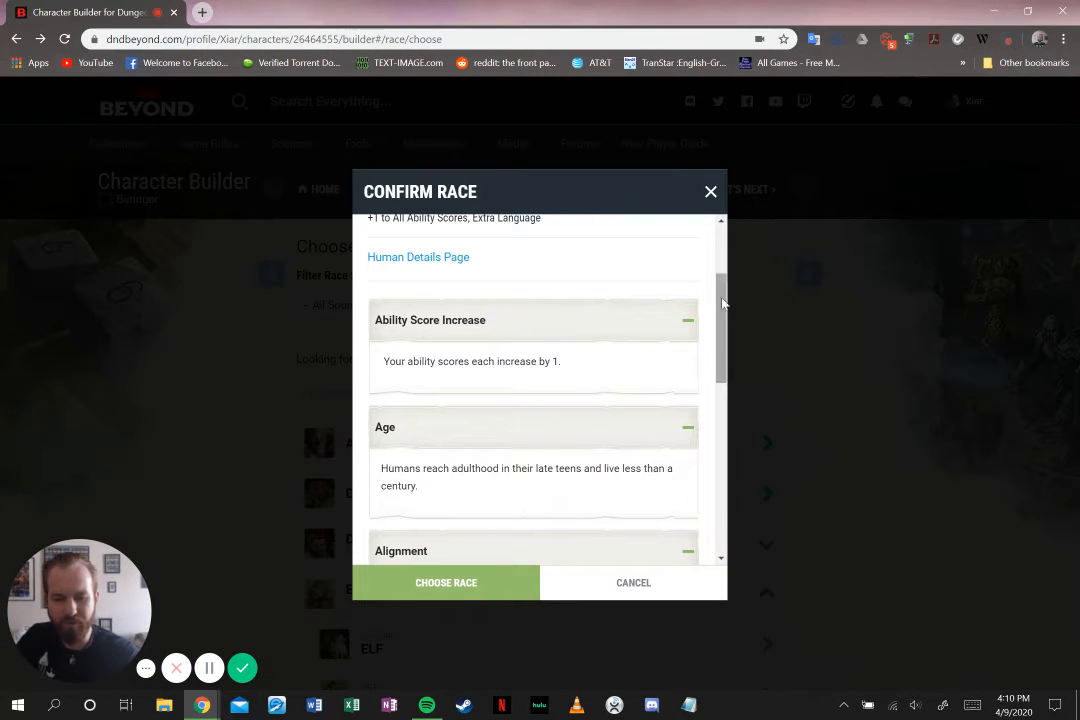
scroll(721, 321, "down", 1)
scroll(721, 321, "down", 2)
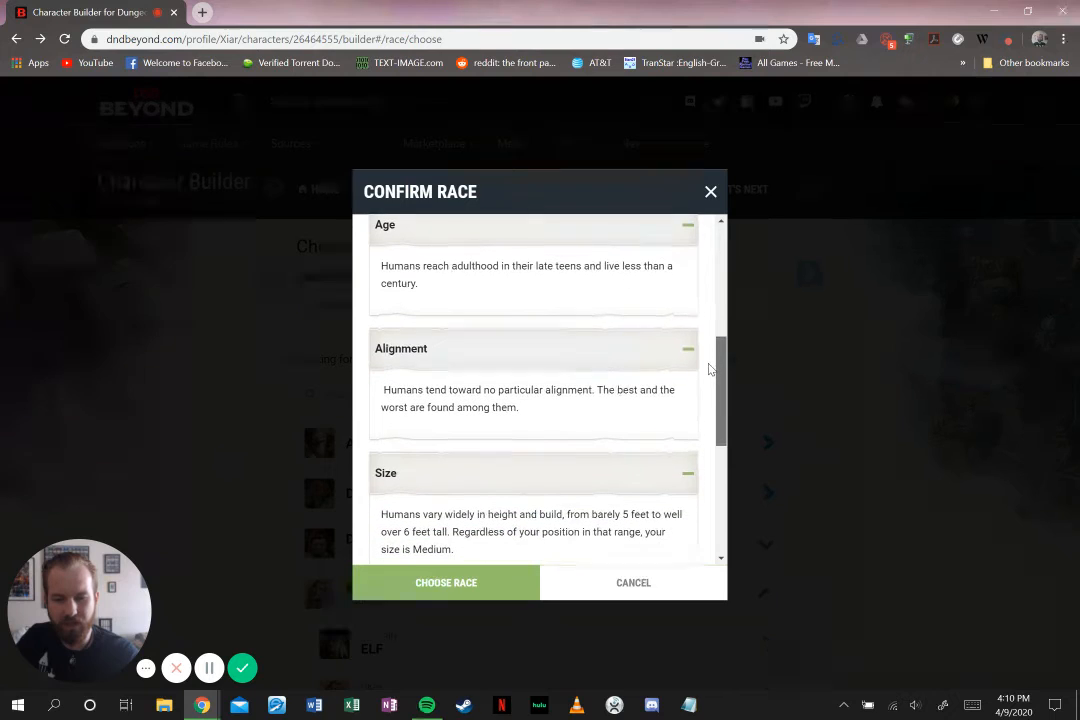
left_click_drag(381, 266, 427, 285)
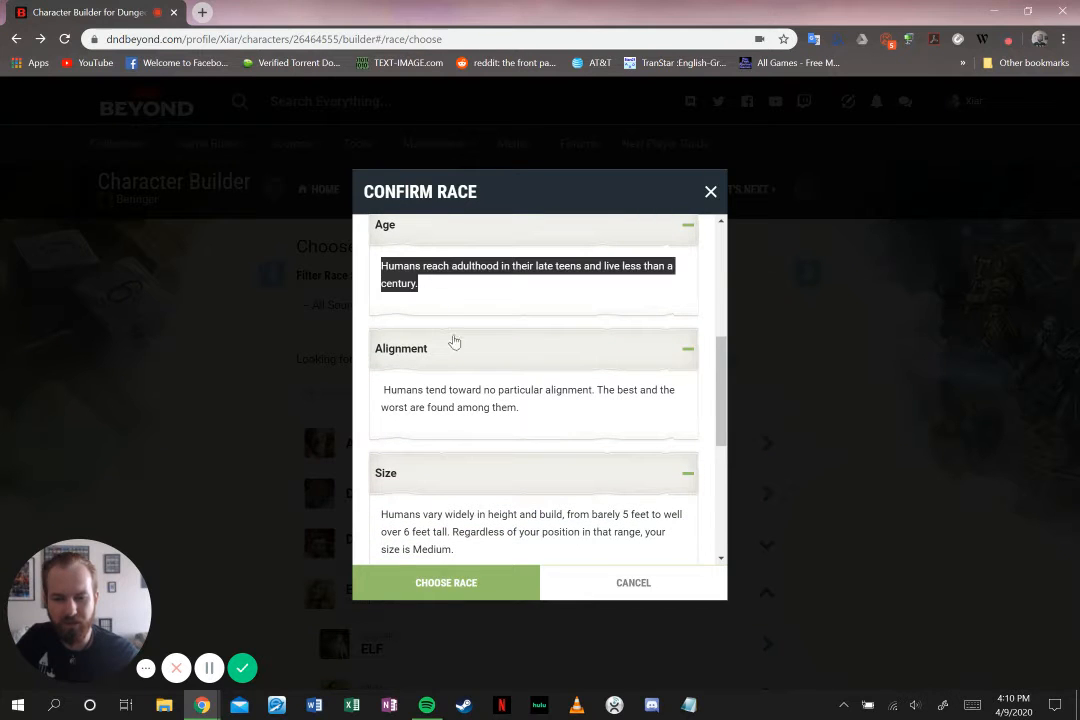
left_click(470, 403)
left_click_drag(546, 422, 383, 390)
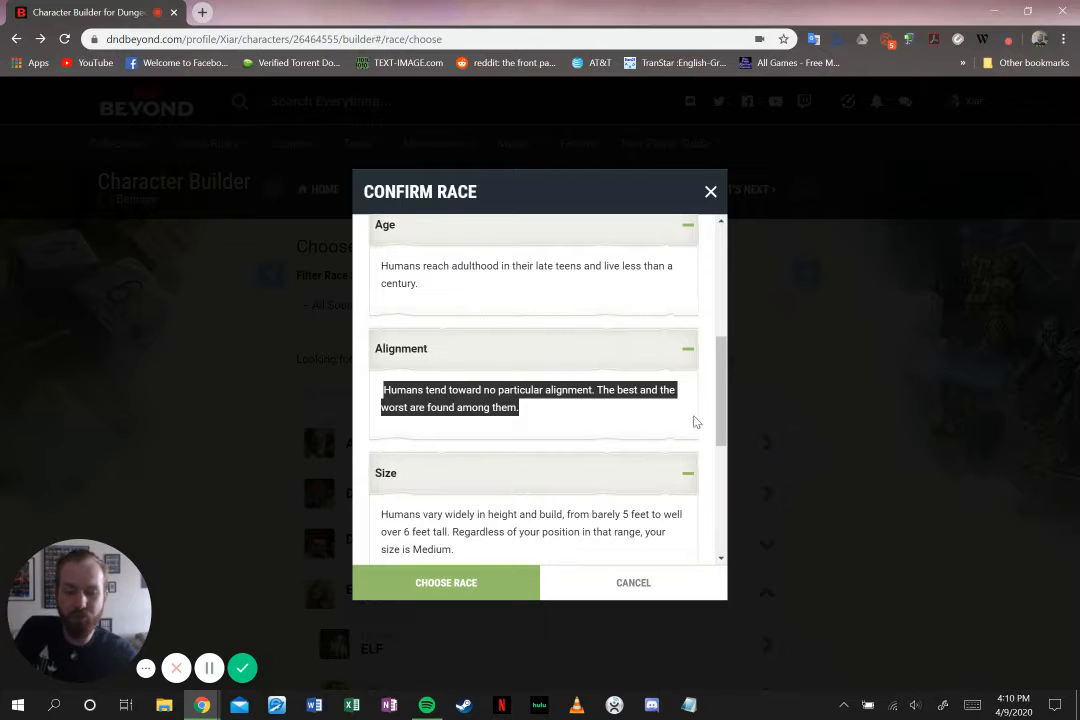
left_click_drag(721, 376, 712, 506)
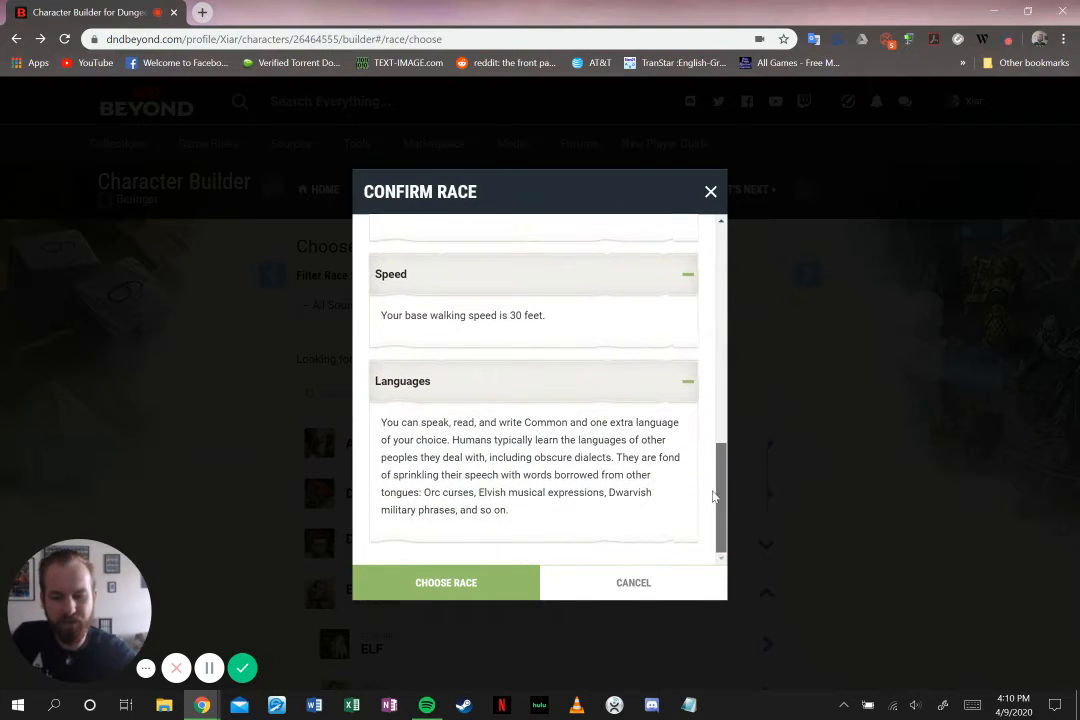
left_click(451, 582)
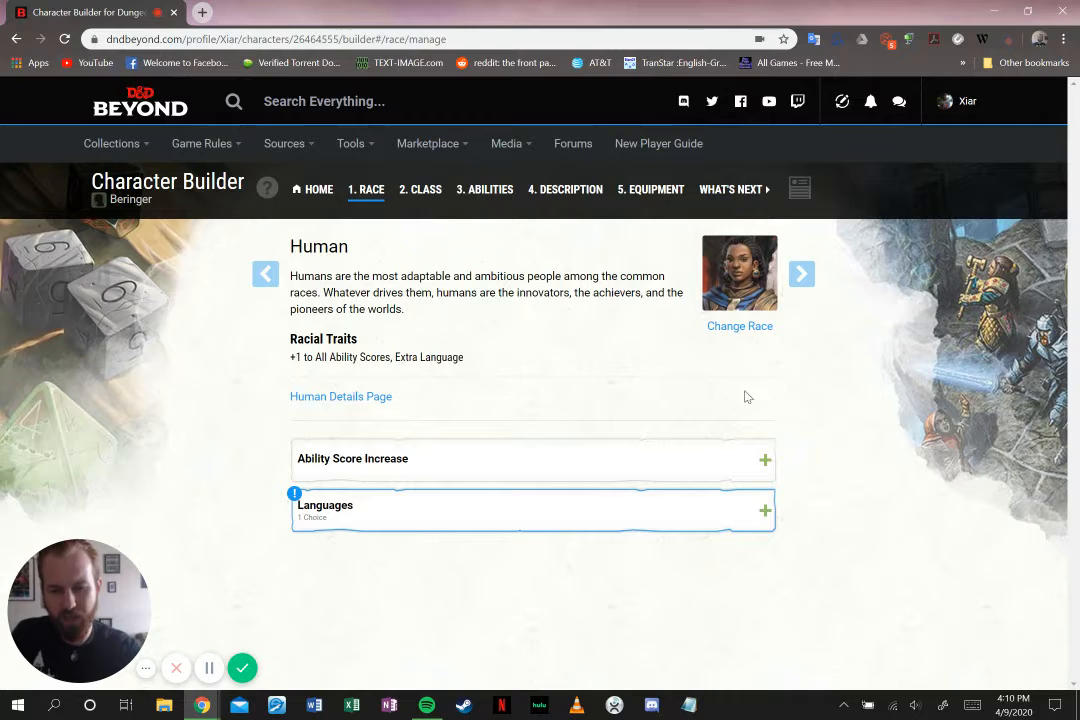
Check the Human ability score increase trait and choose Giant as the extra language
left_click(765, 461)
left_click(765, 461)
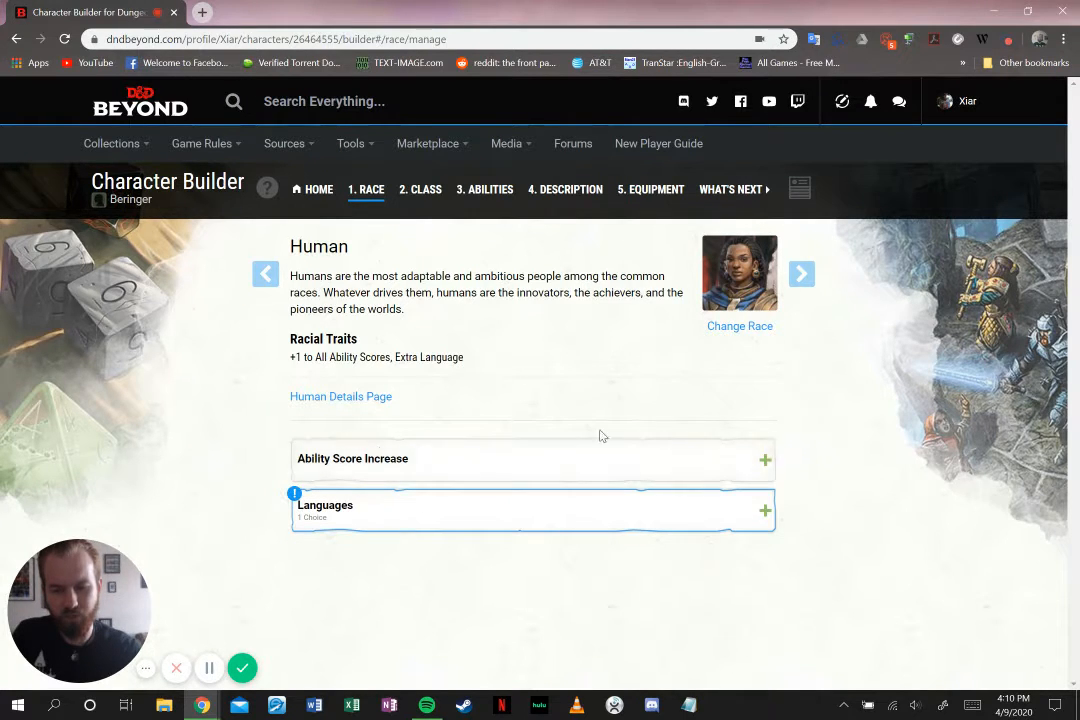
left_click(482, 516)
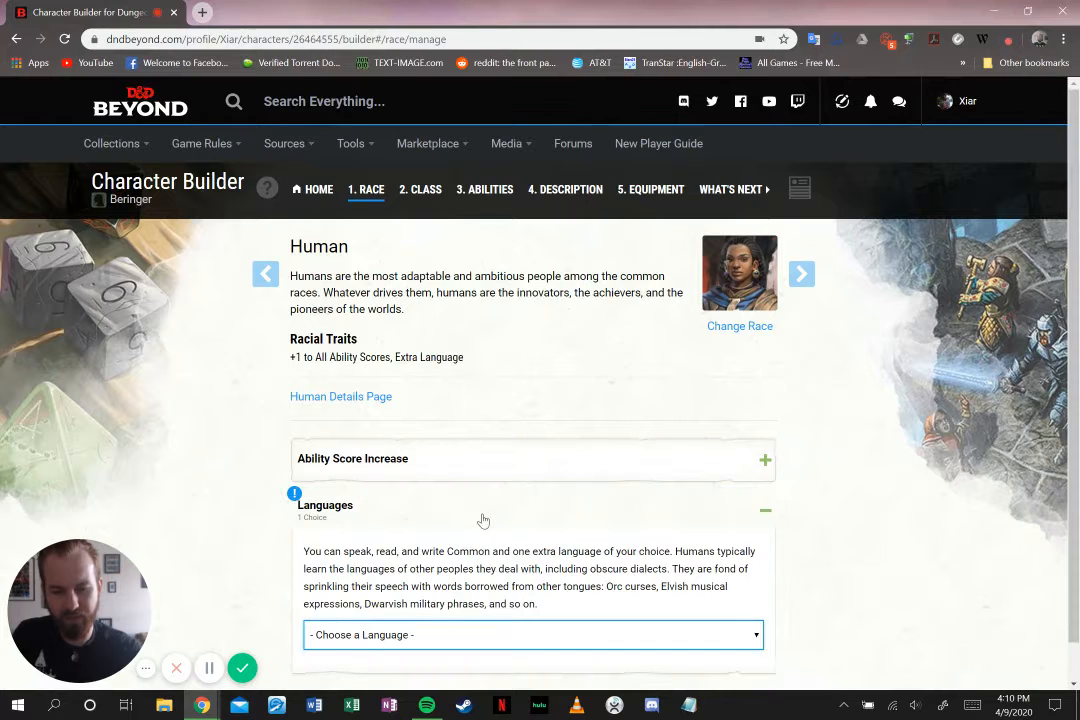
scroll(600, 535, "down", 1)
left_click(518, 597)
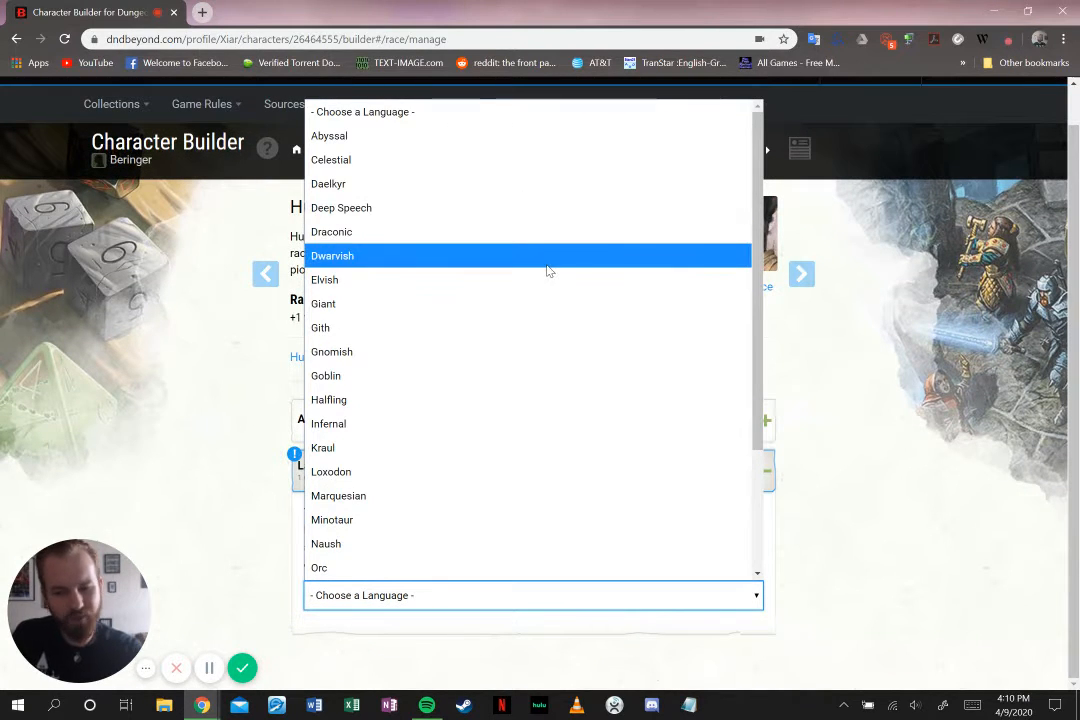
scroll(547, 270, "down", 2)
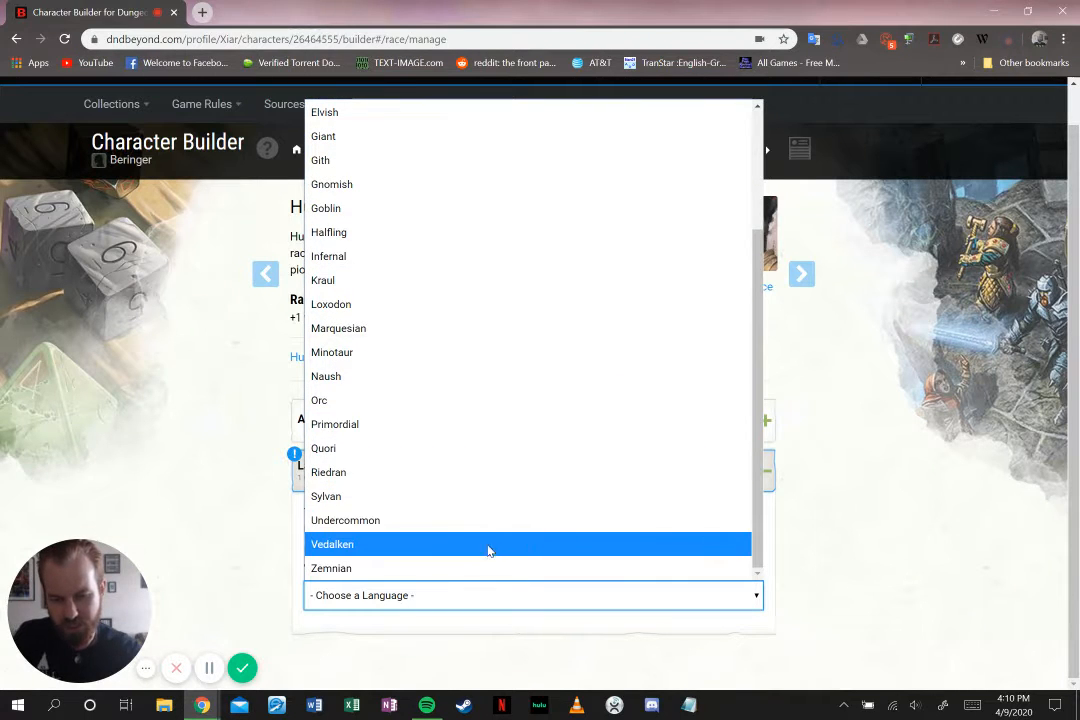
scroll(535, 508, "up", 1)
scroll(534, 500, "up", 2)
scroll(535, 492, "down", 2)
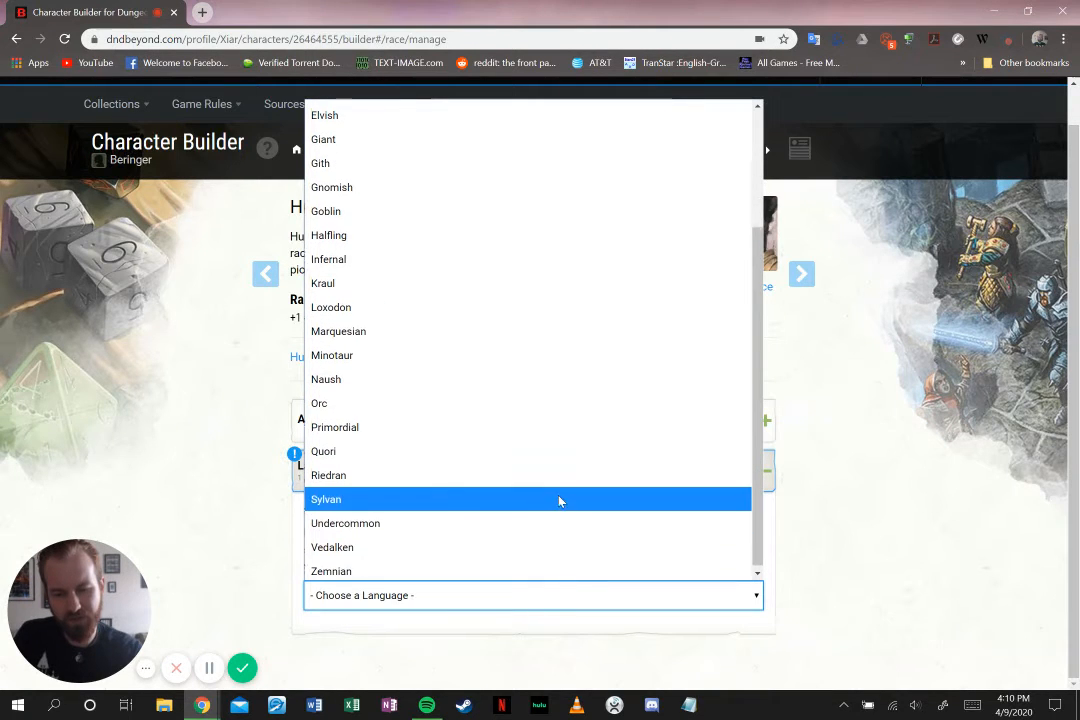
scroll(560, 501, "up", 2)
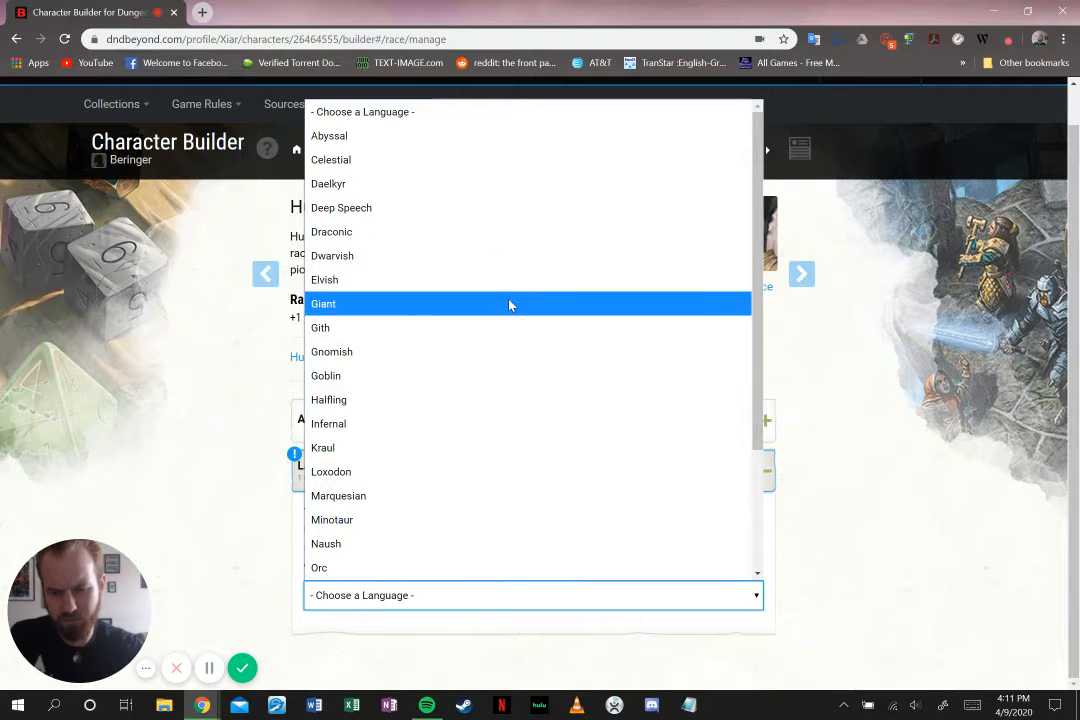
left_click(509, 305)
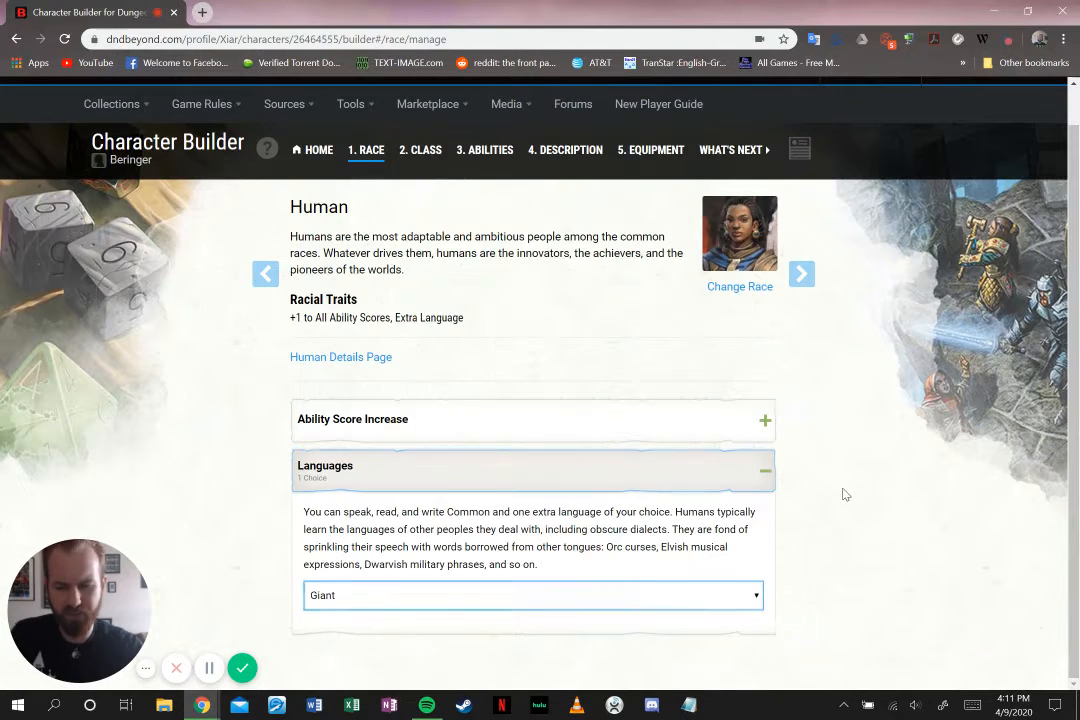
Advance to the class selection and look through the list of available classes
scroll(810, 456, "up", 1)
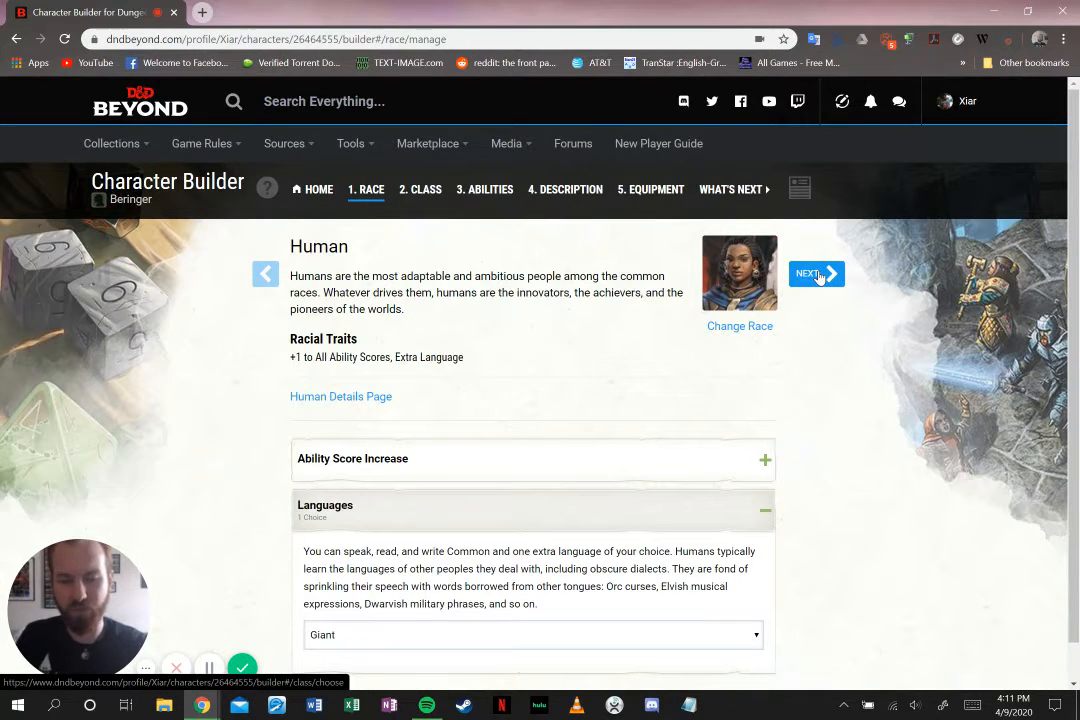
left_click(818, 276)
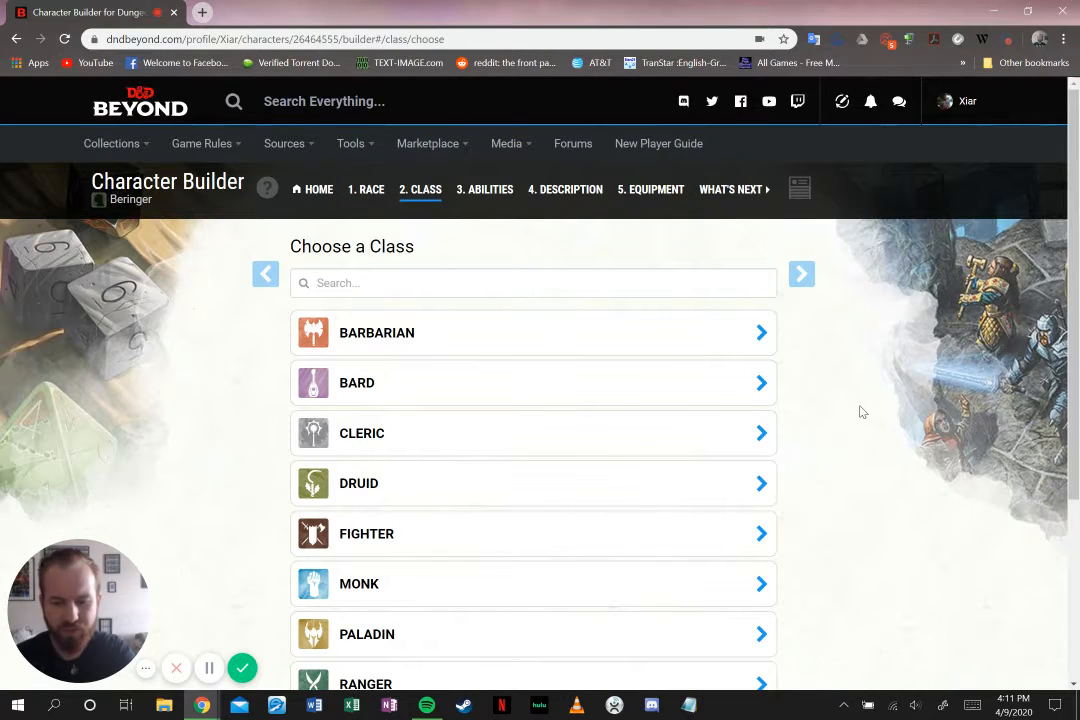
scroll(862, 411, "down", 1)
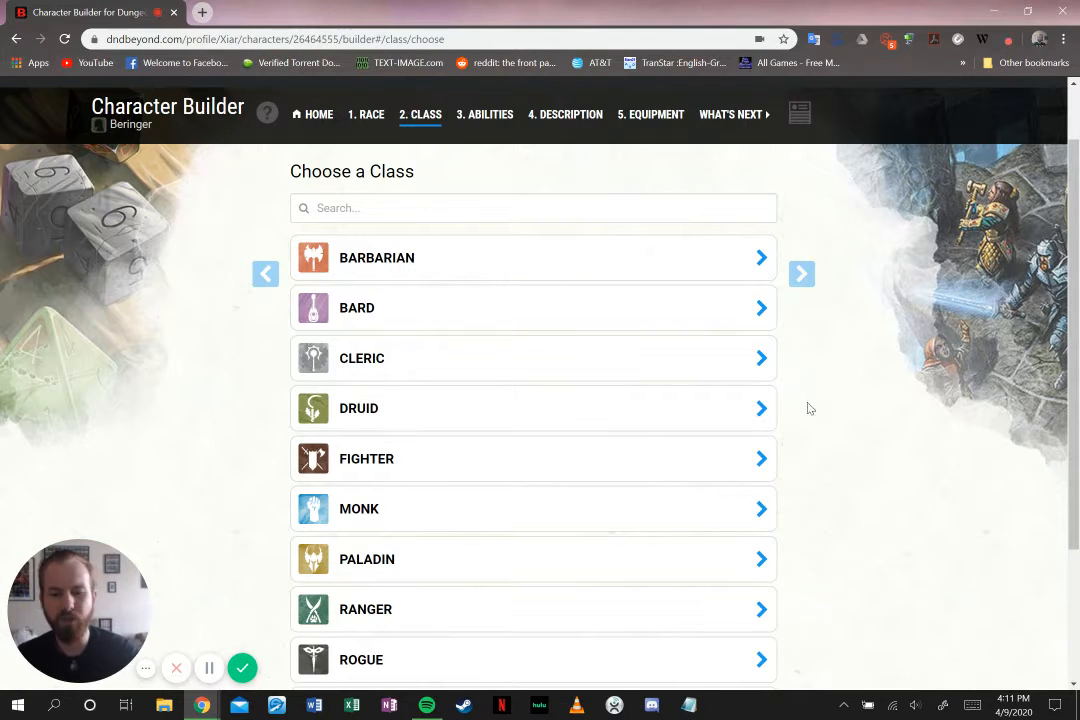
scroll(818, 427, "down", 2)
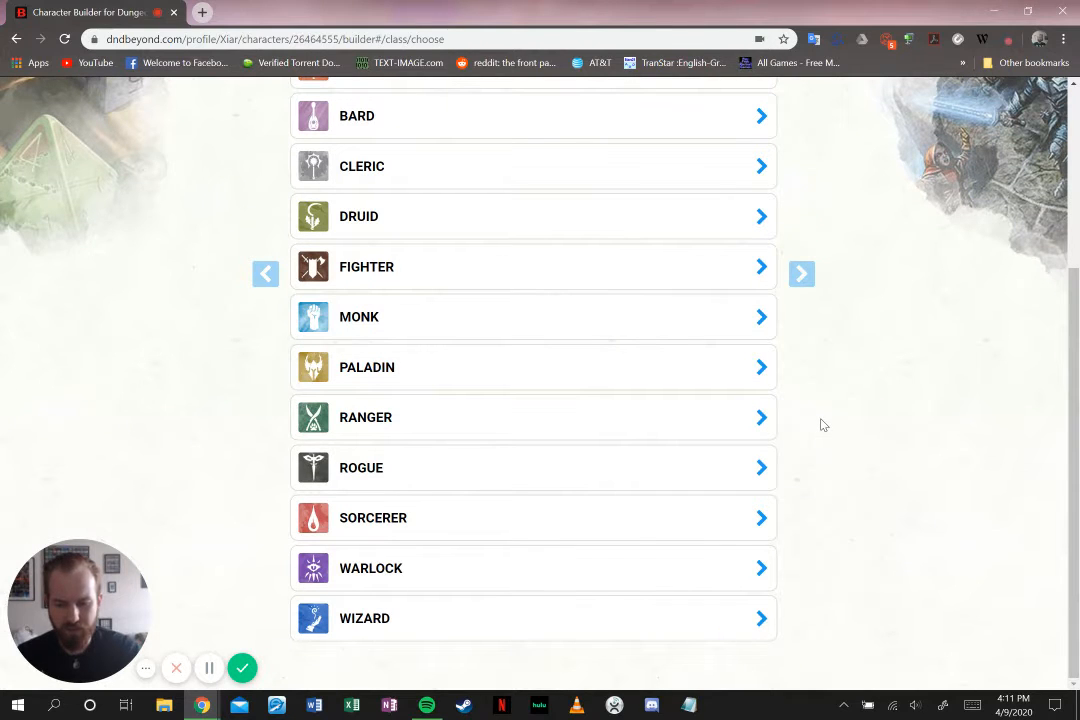
scroll(850, 446, "up", 2)
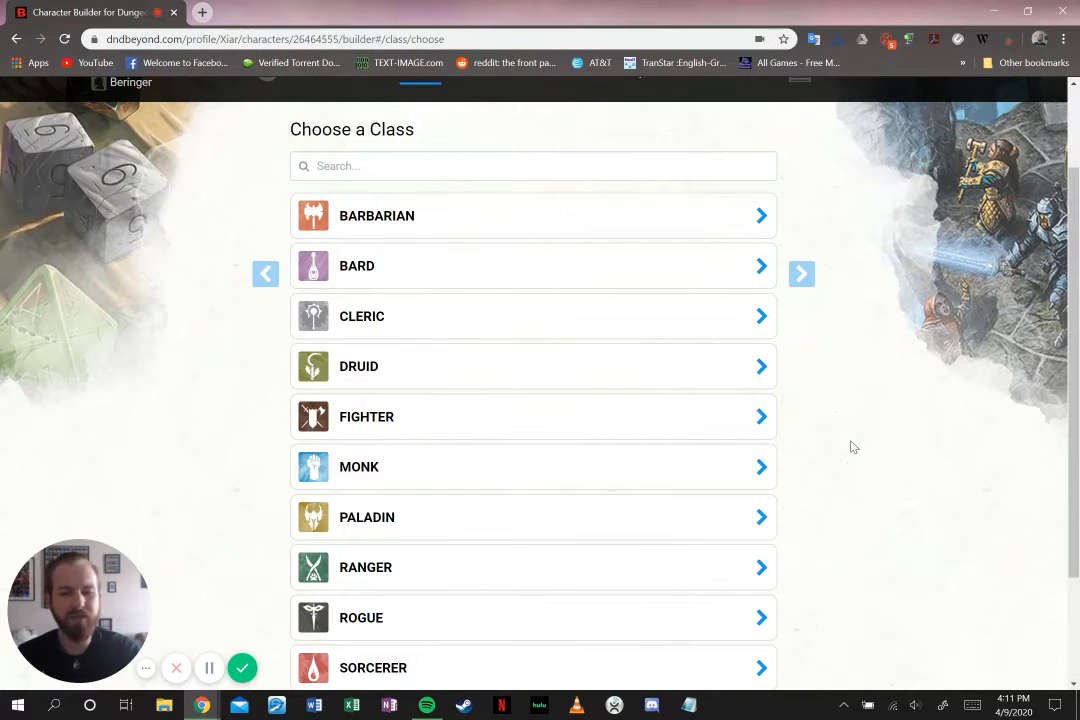
View the Barbarian class summary, close it without adding the class and review the rest of the class list
left_click(707, 228)
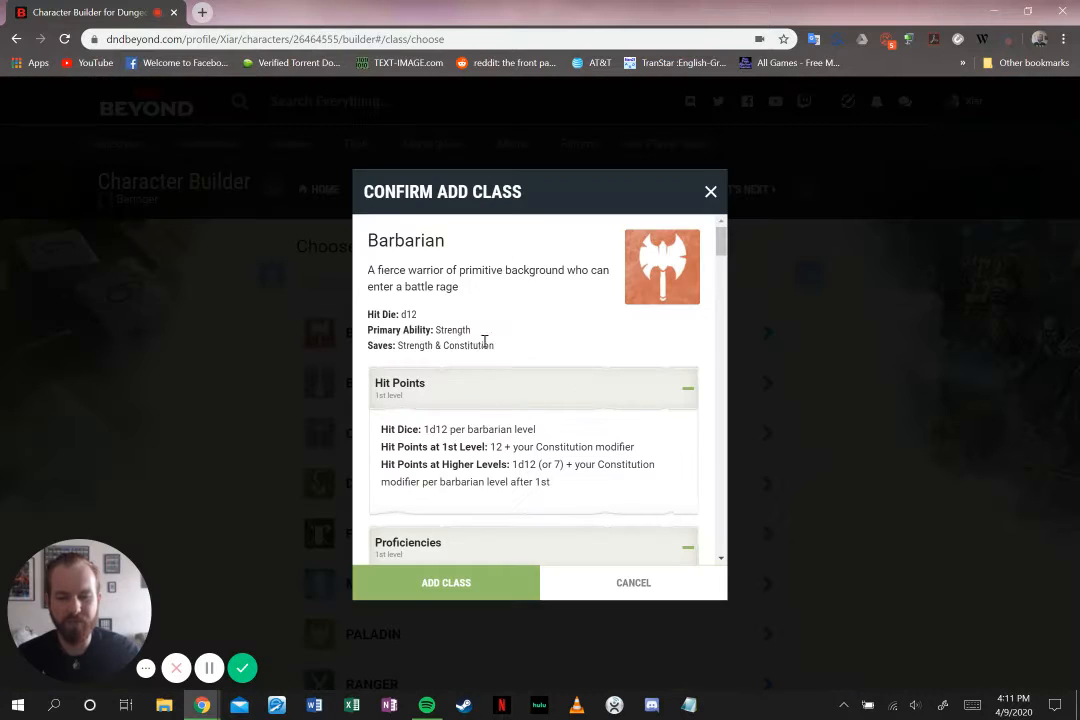
left_click(712, 192)
scroll(767, 320, "down", 2)
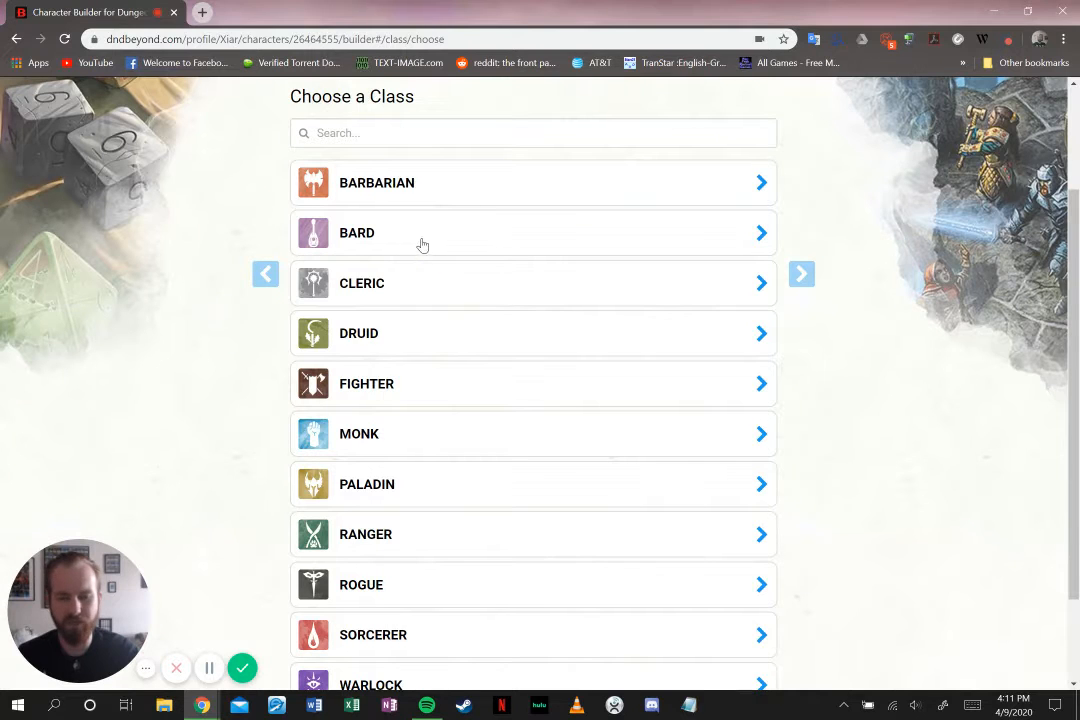
scroll(530, 320, "down", 1)
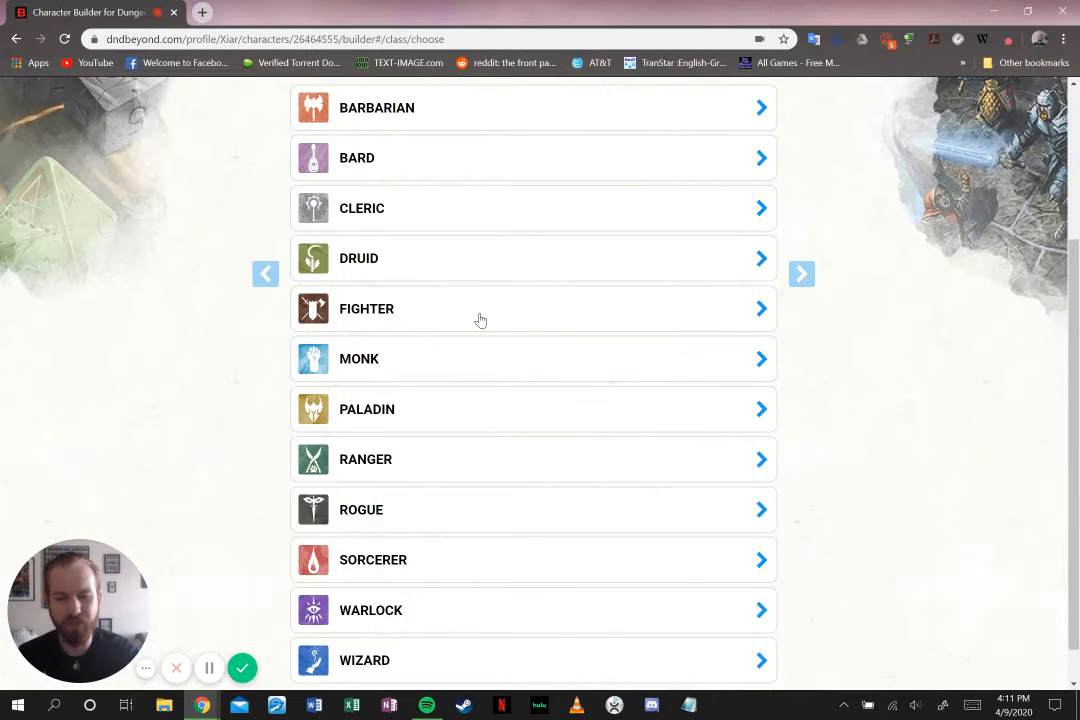
scroll(480, 320, "down", 1)
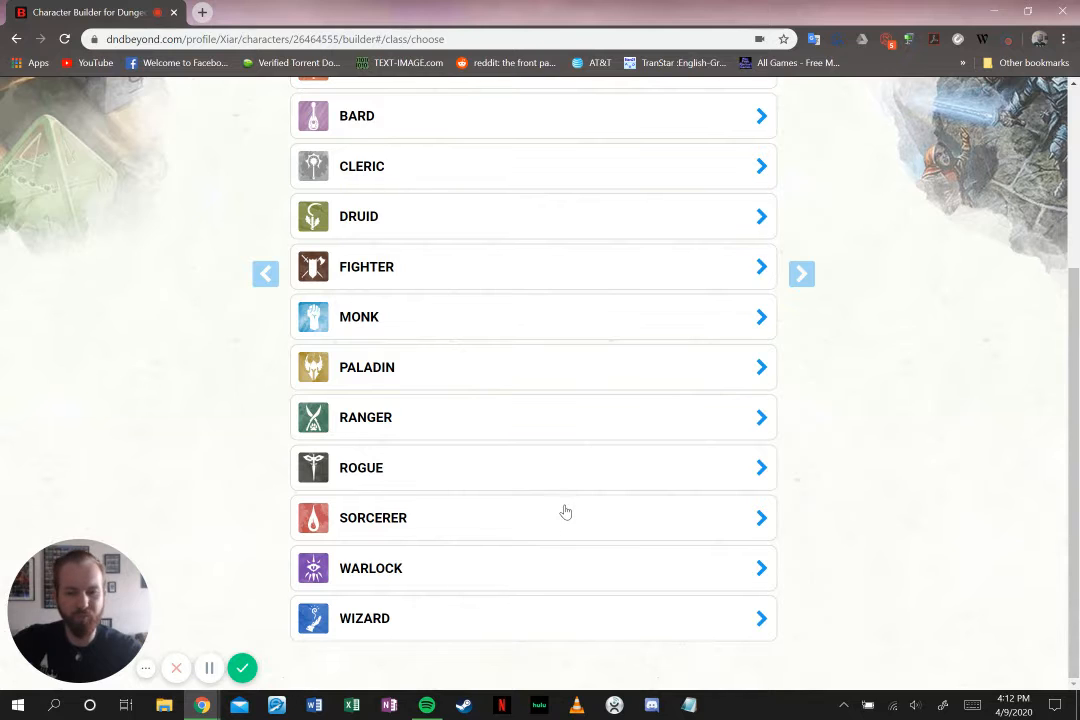
scroll(565, 511, "up", 3)
scroll(565, 511, "up", 2)
scroll(564, 499, "down", 2)
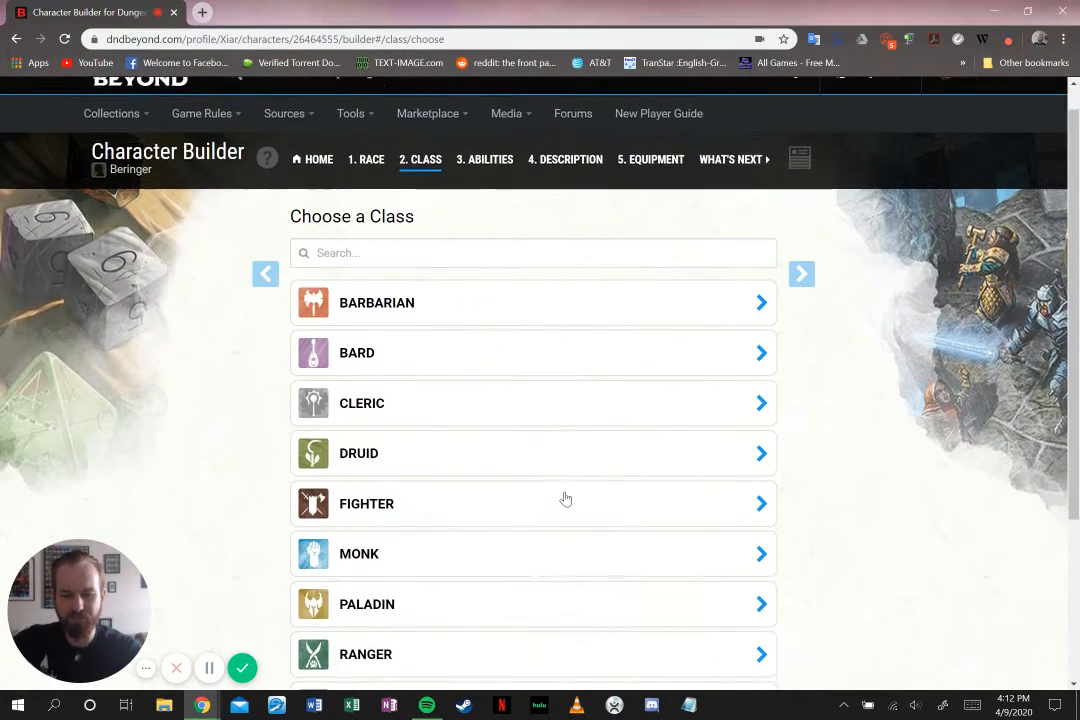
scroll(625, 535, "down", 2)
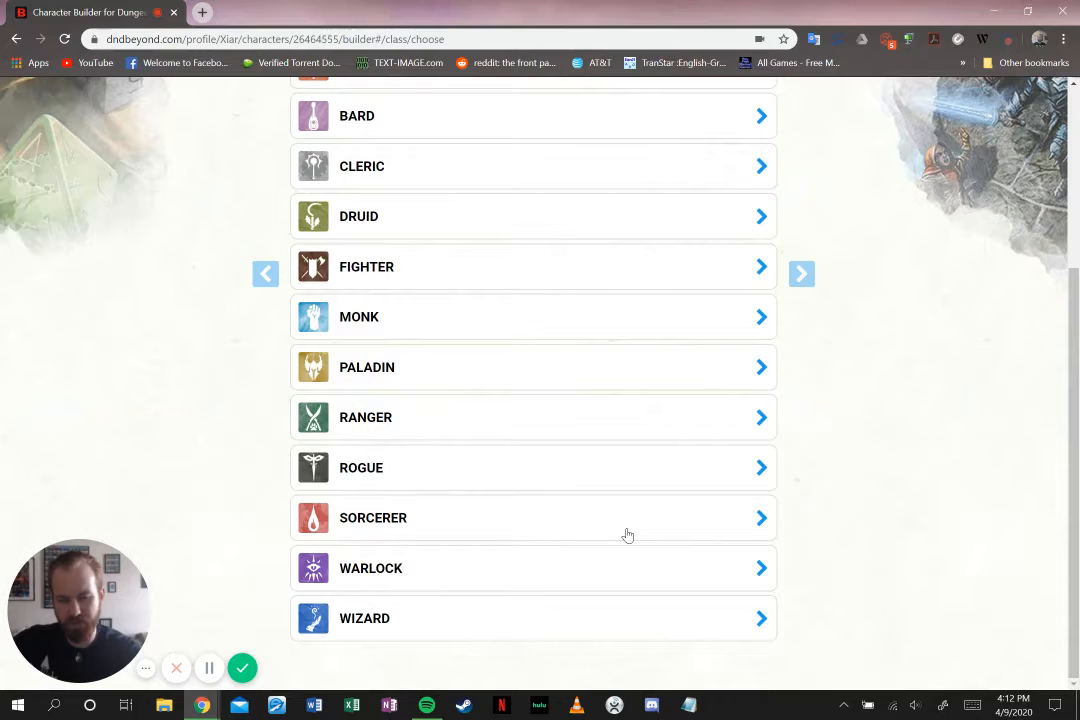
Open the Monk class for confirmation and read its hit die and primary abilities
left_click(588, 318)
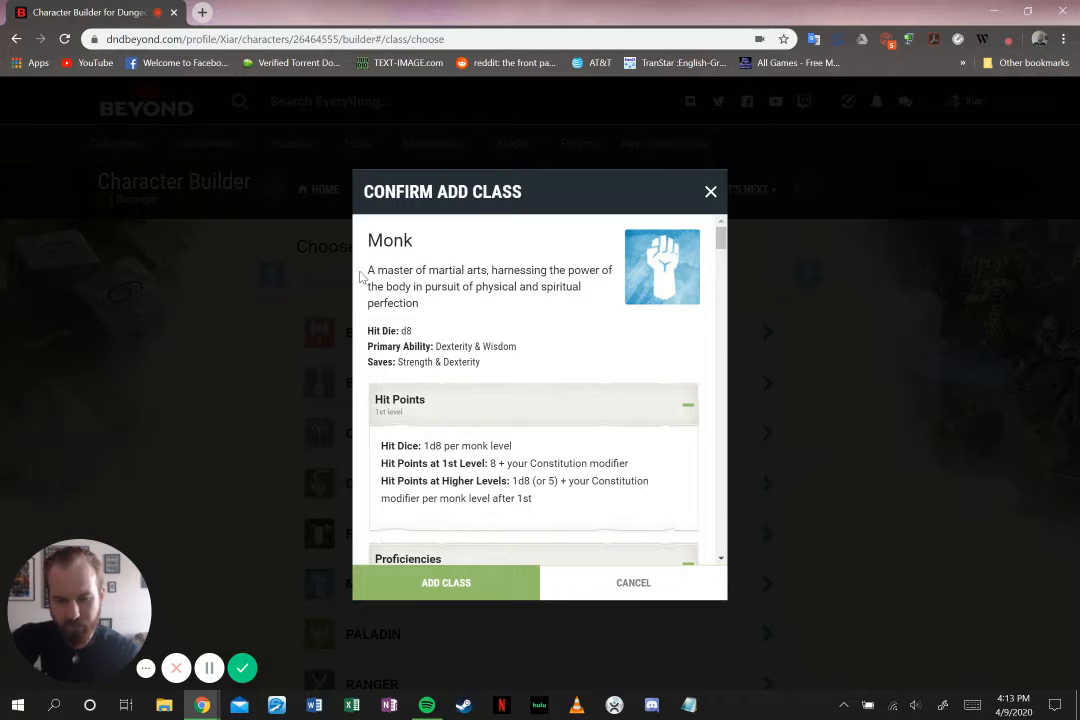
left_click_drag(423, 336, 364, 330)
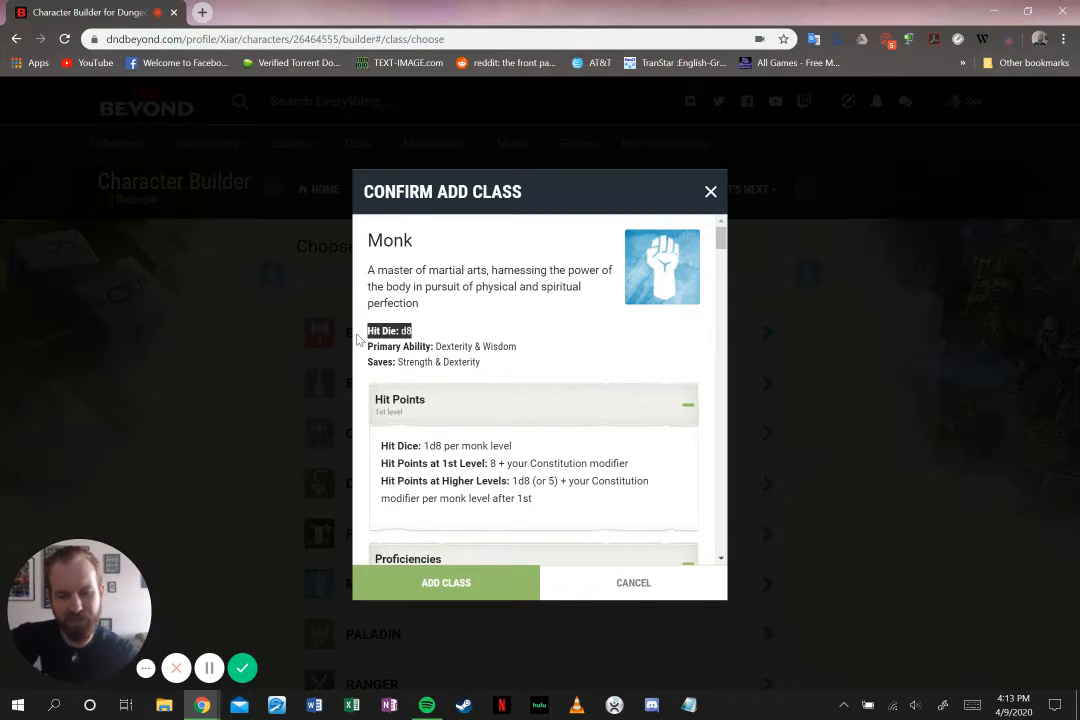
left_click(534, 334)
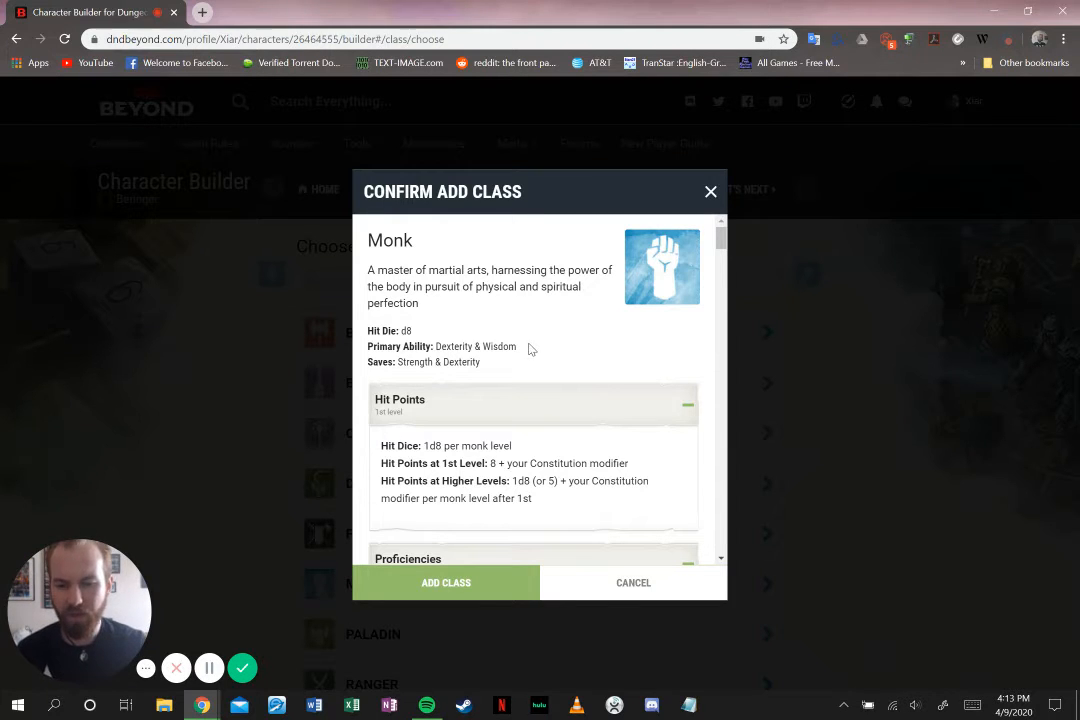
left_click_drag(517, 346, 435, 346)
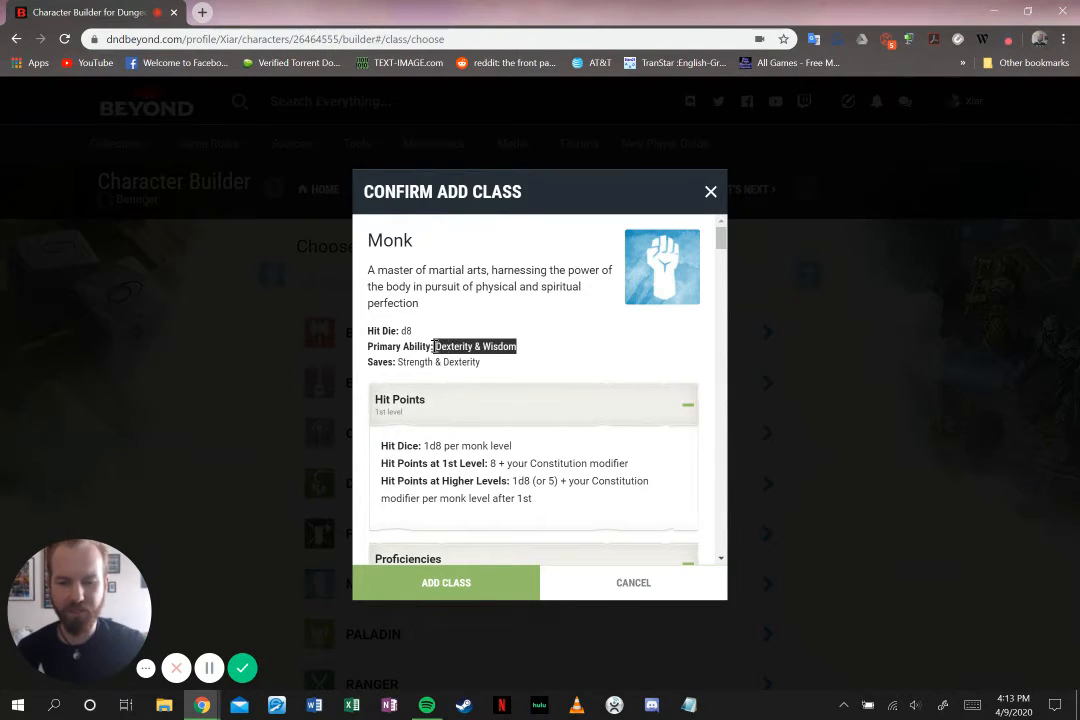
left_click(664, 356)
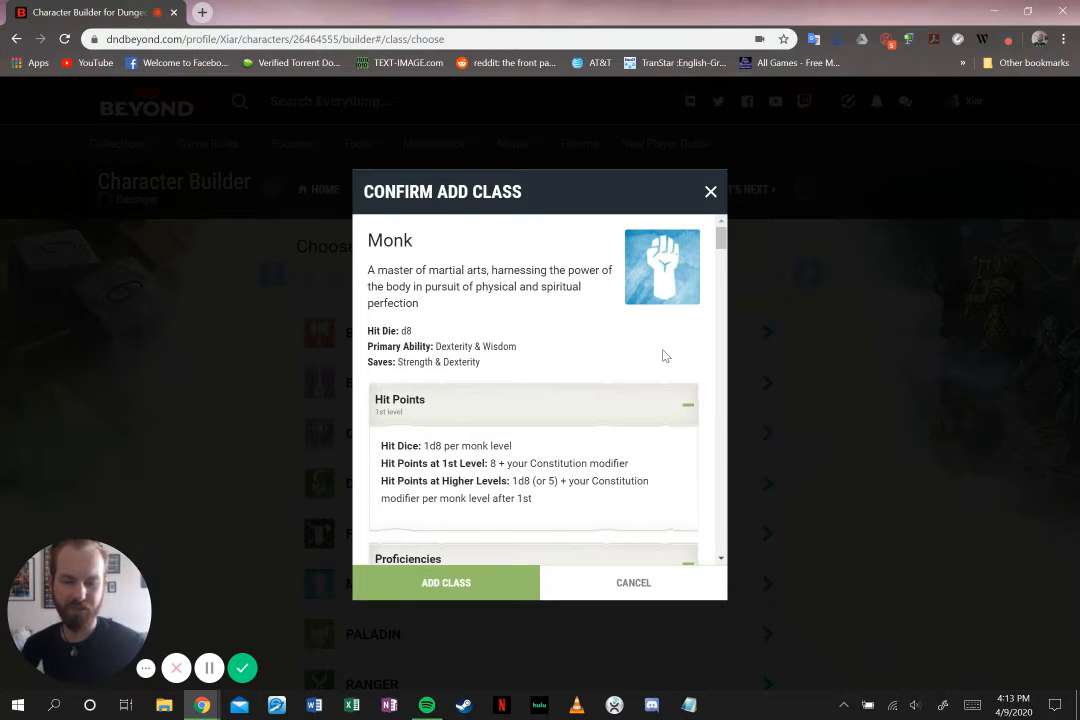
Read the Monk's saves and its Hit Points section, including hit dice and hit points at 1st level
left_click_drag(481, 362, 411, 367)
left_click(557, 366)
scroll(586, 366, "down", 2)
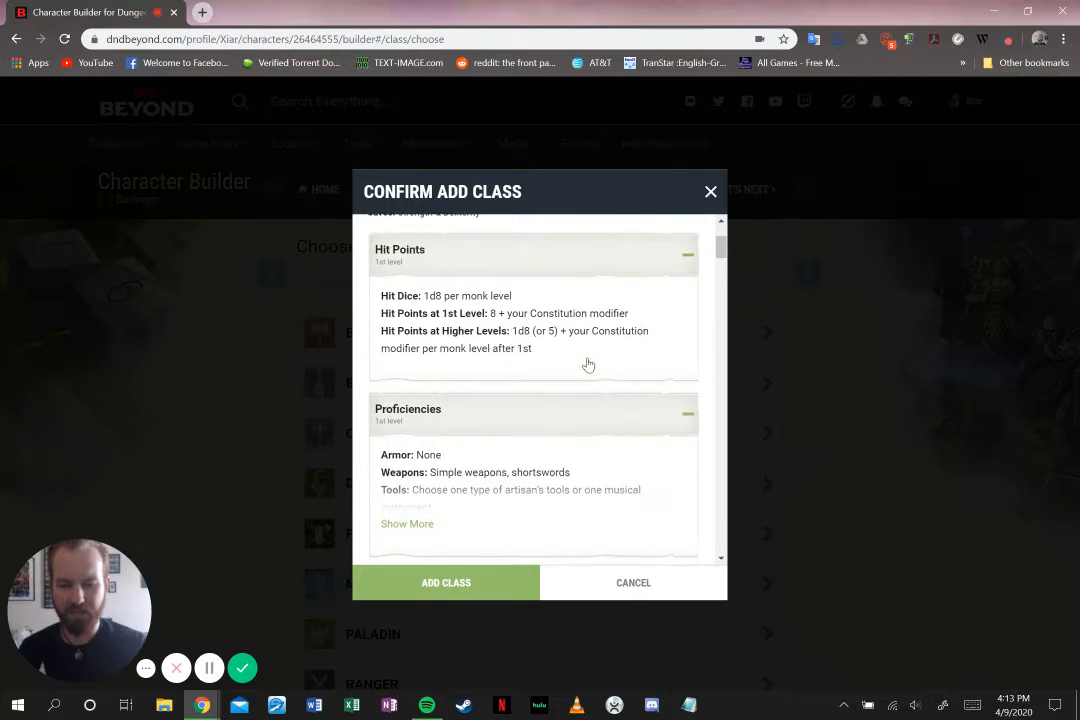
scroll(589, 364, "up", 1)
scroll(589, 364, "up", 1)
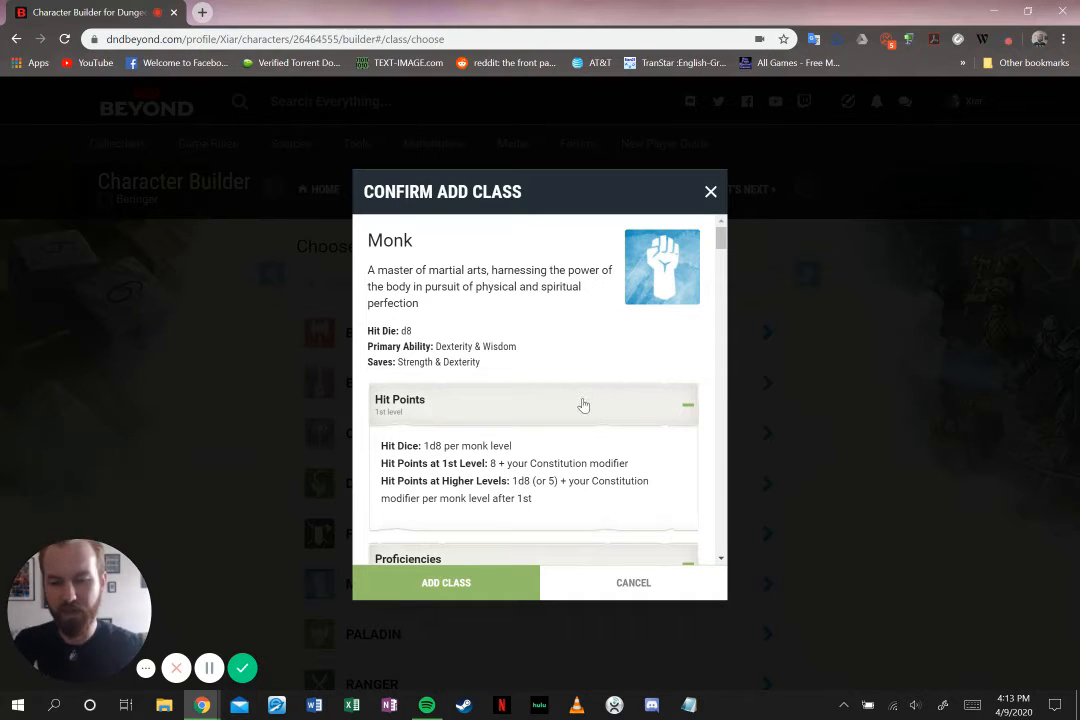
scroll(581, 405, "down", 2)
left_click_drag(425, 295, 513, 296)
left_click(540, 302)
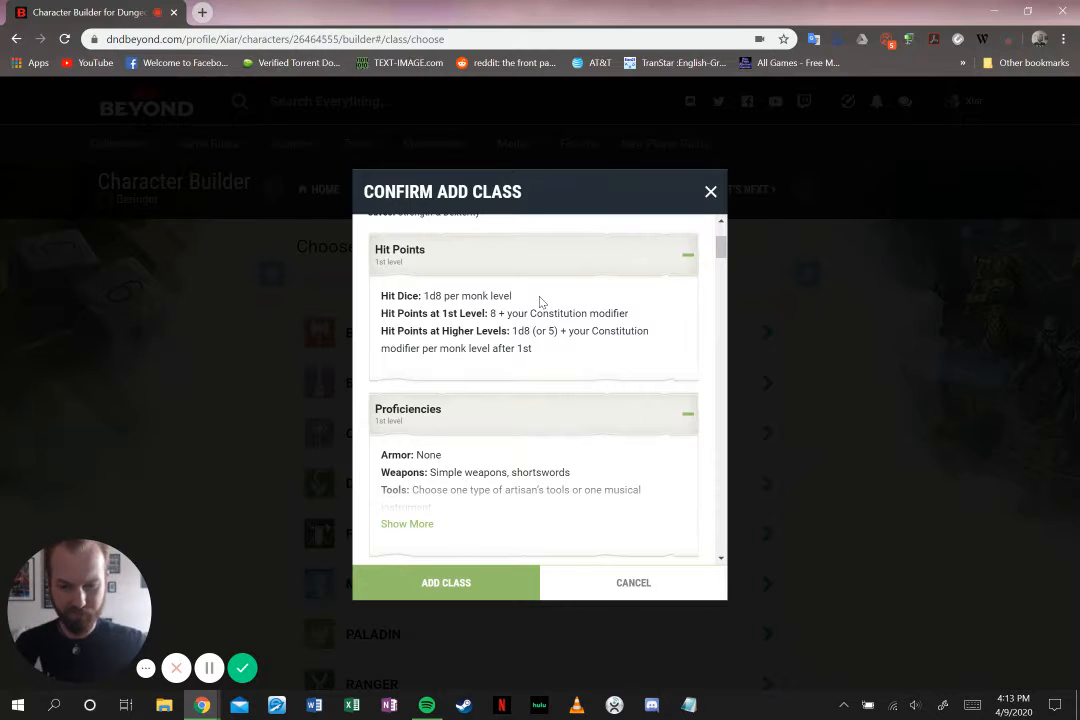
left_click_drag(645, 316, 487, 313)
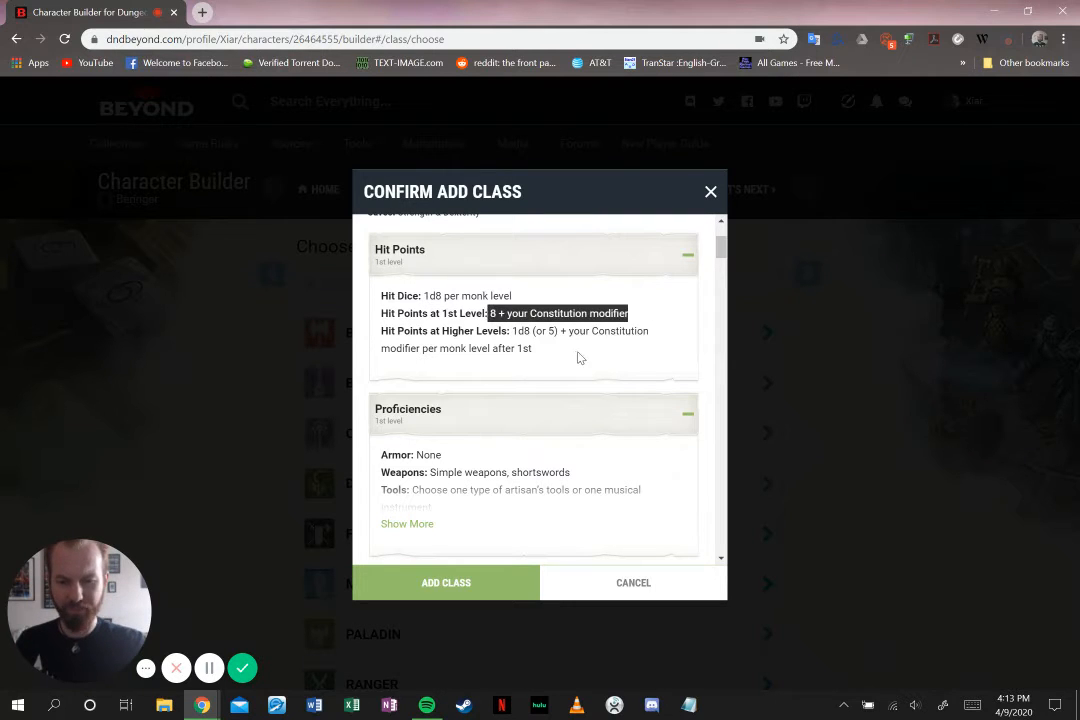
left_click(603, 352)
Expand the Monk's full Proficiencies description and read its armor, weapon and tool entries
scroll(603, 352, "down", 1)
scroll(590, 348, "down", 1)
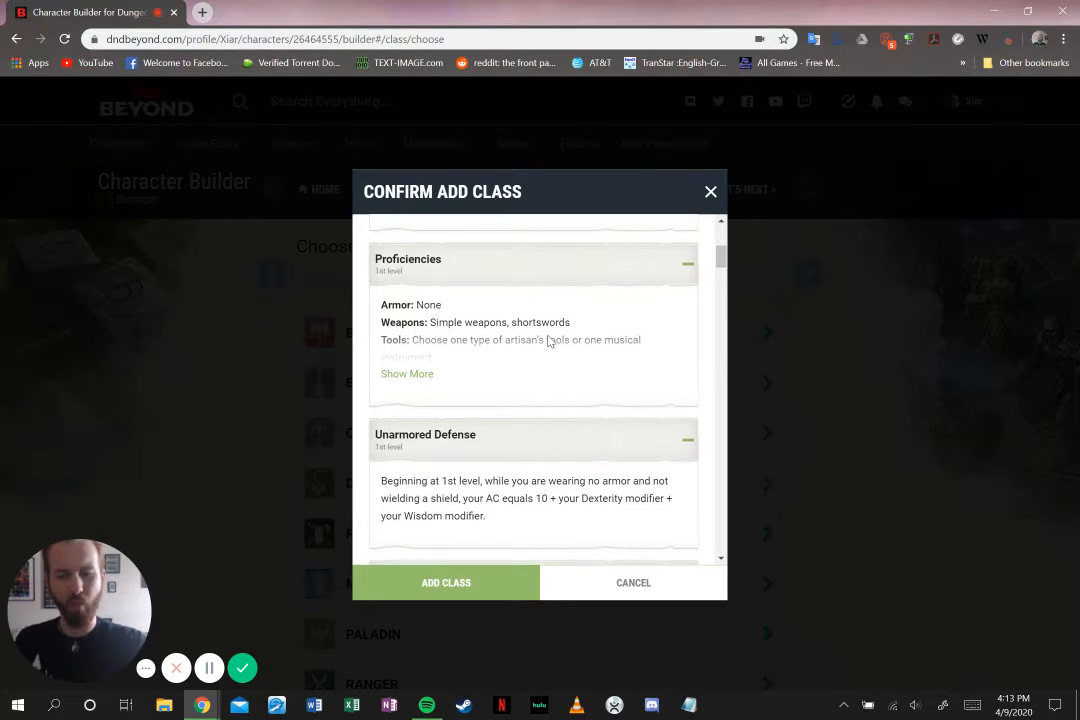
left_click(428, 374)
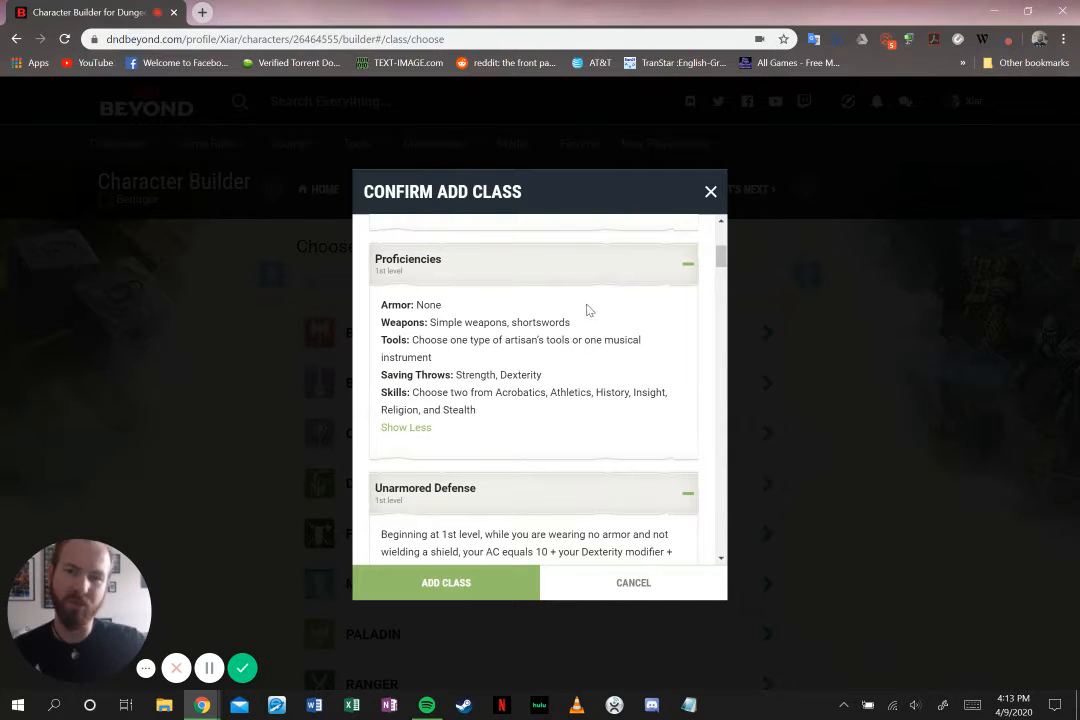
double_click(420, 305)
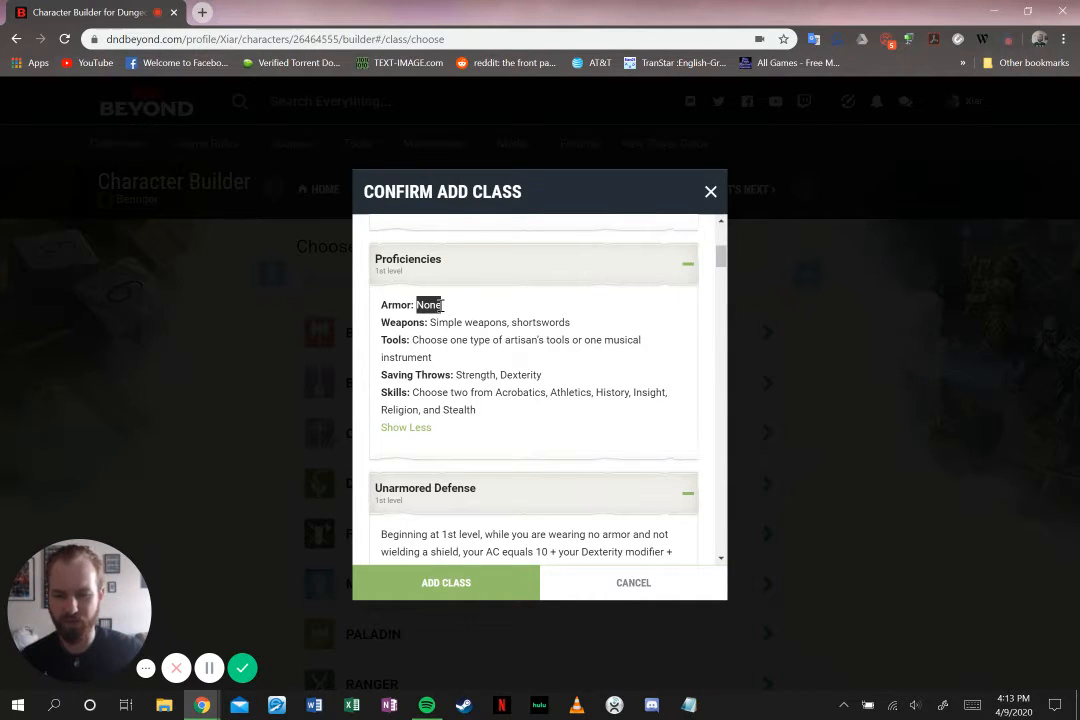
left_click_drag(438, 322, 497, 325)
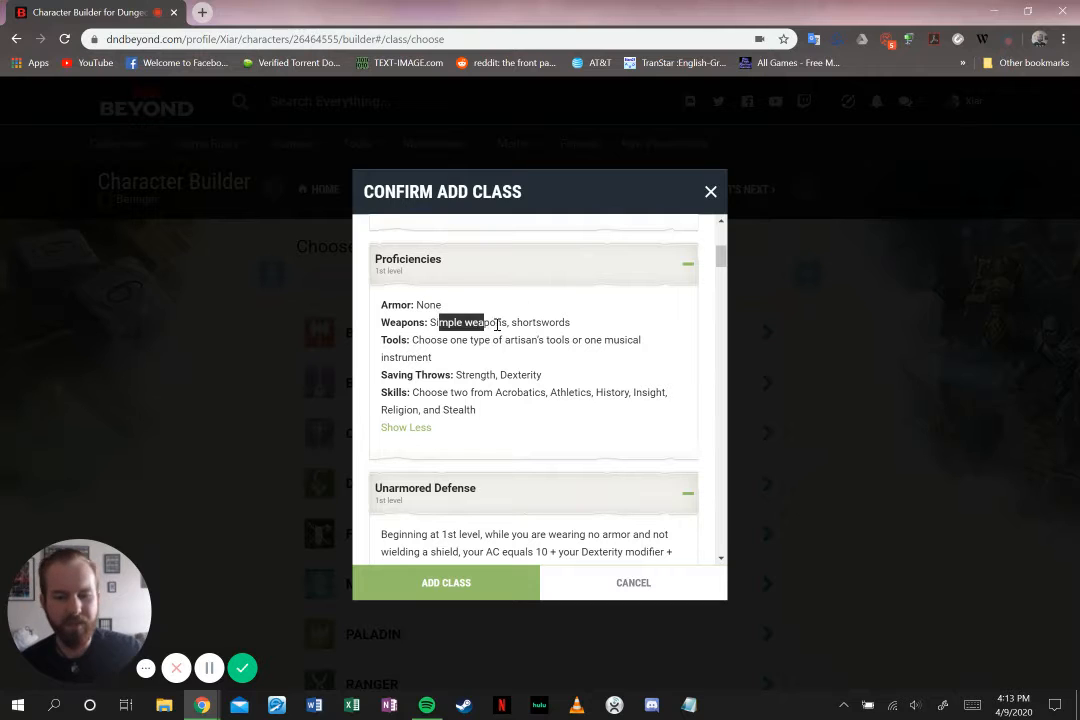
left_click(535, 340)
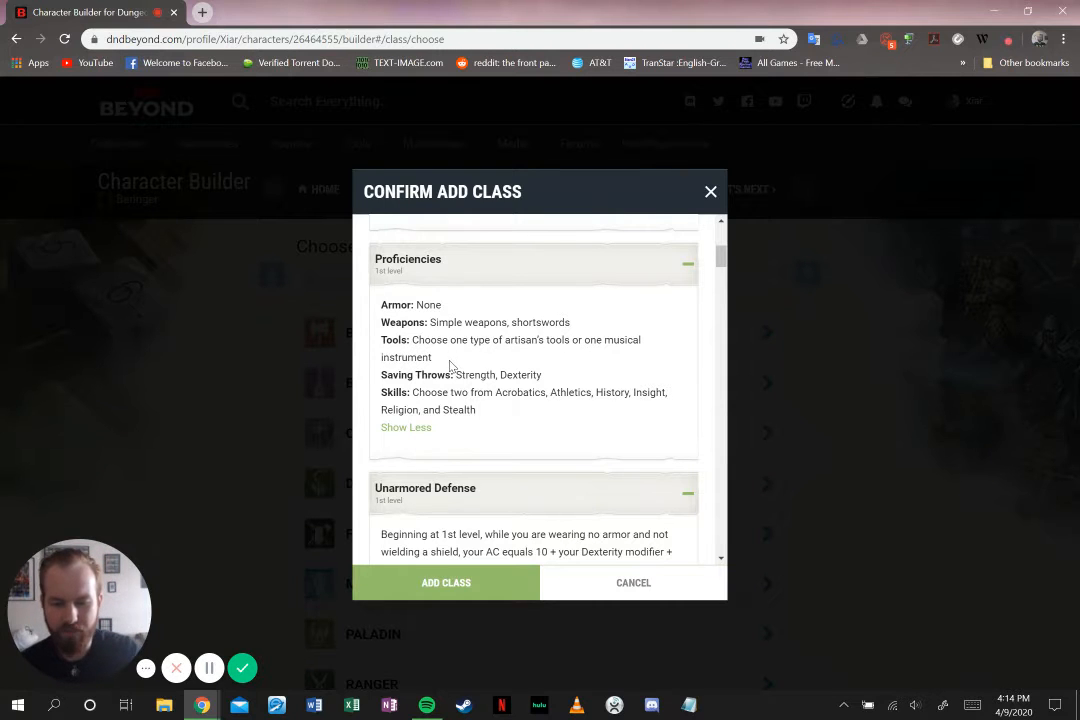
Read the Monk's remaining proficiencies and how Unarmored Defense calculates armor class
scroll(451, 360, "down", 1)
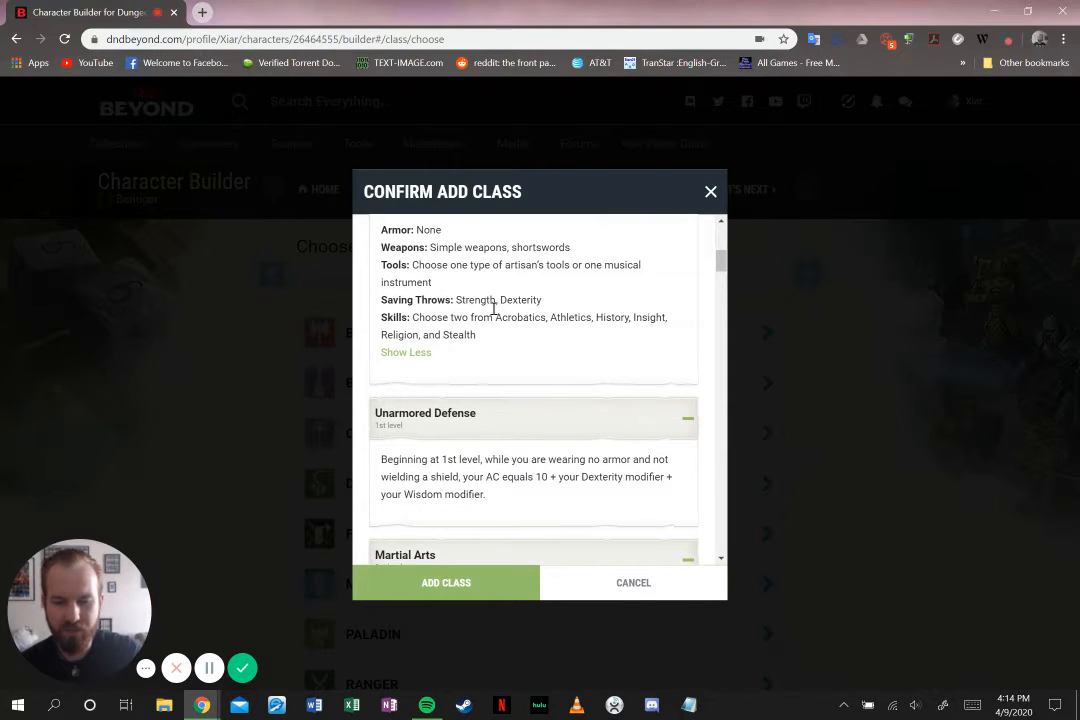
scroll(495, 310, "down", 2)
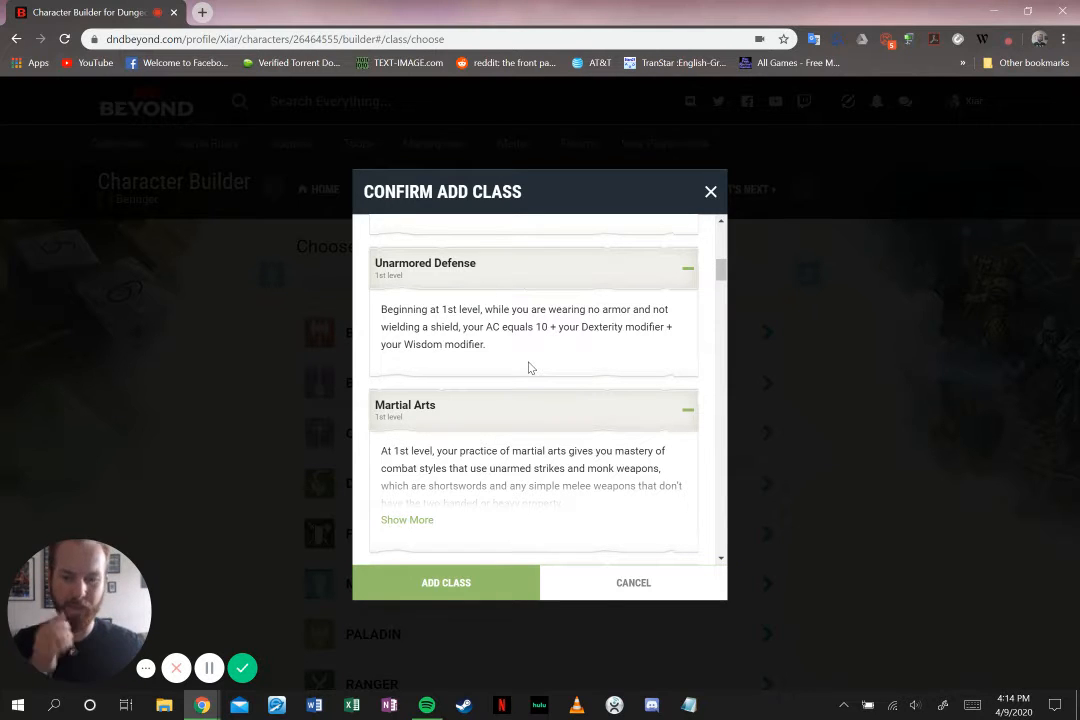
left_click_drag(503, 349, 486, 327)
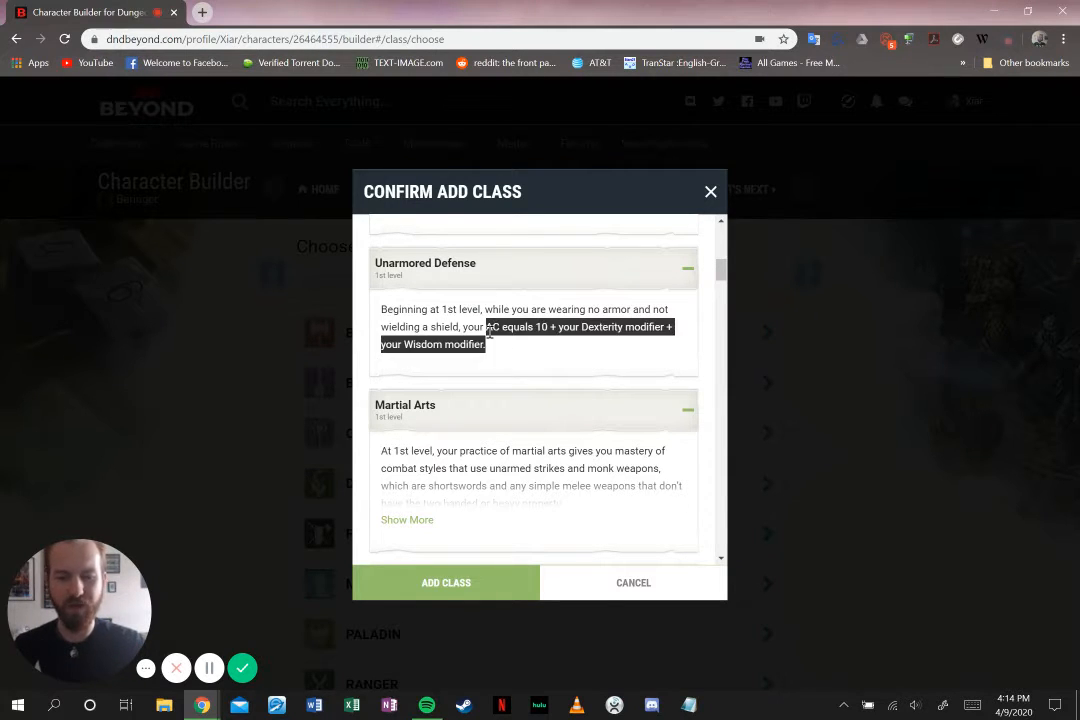
left_click(535, 355)
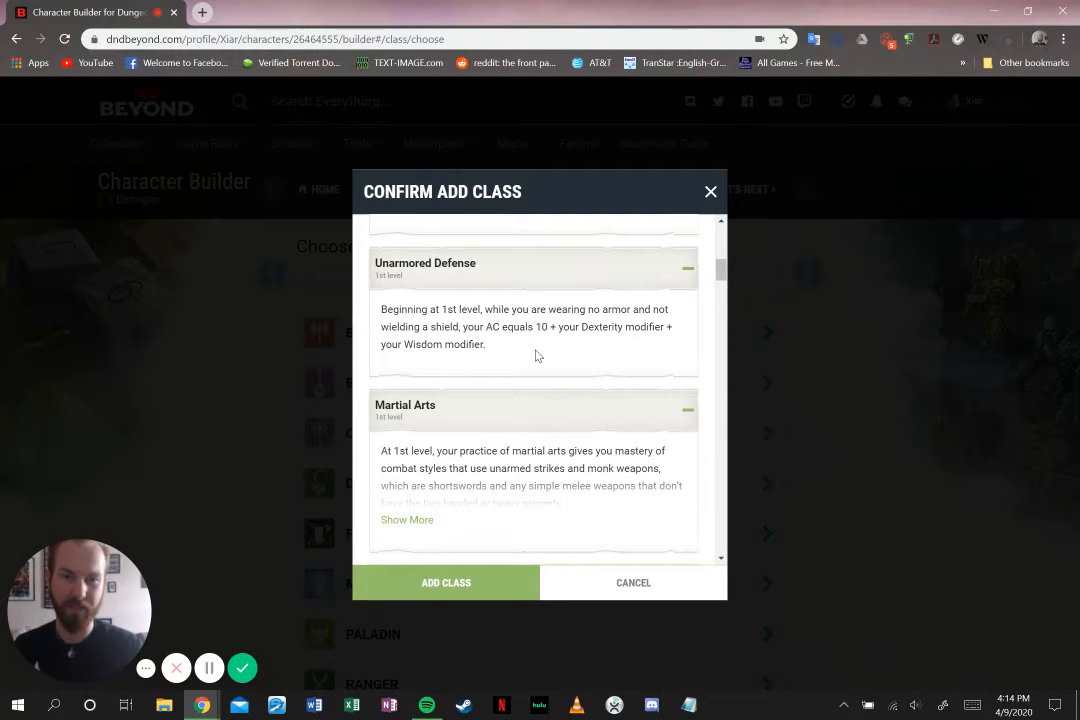
Expand the full Martial Arts description of the Monk and read through it
scroll(535, 355, "down", 1)
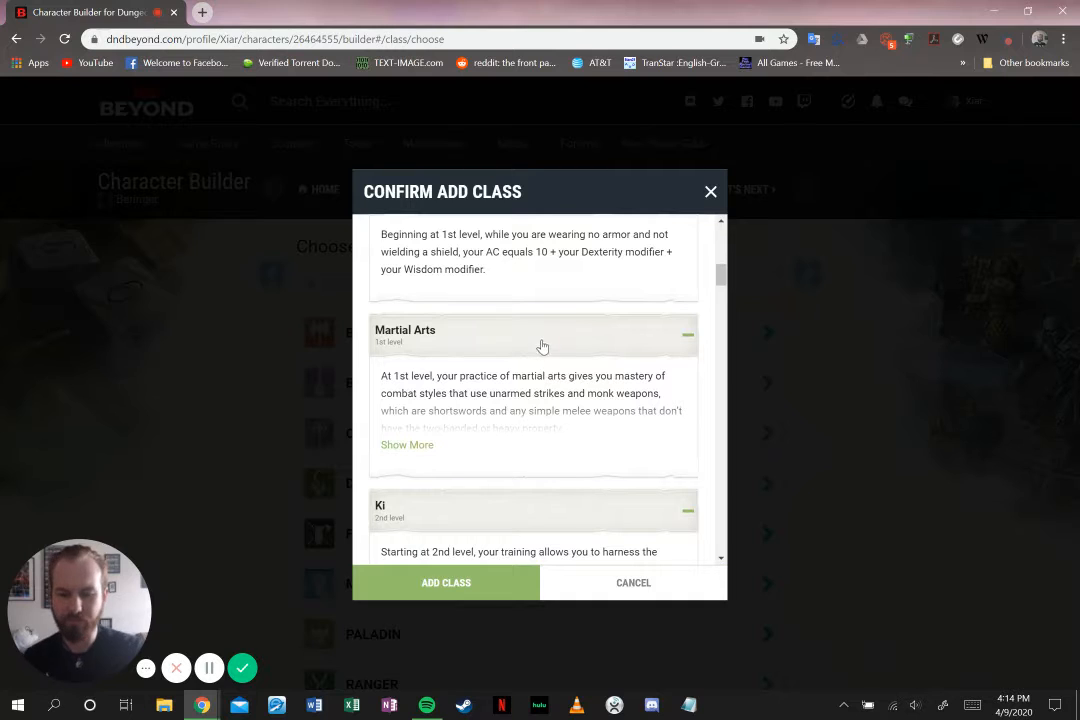
left_click(406, 446)
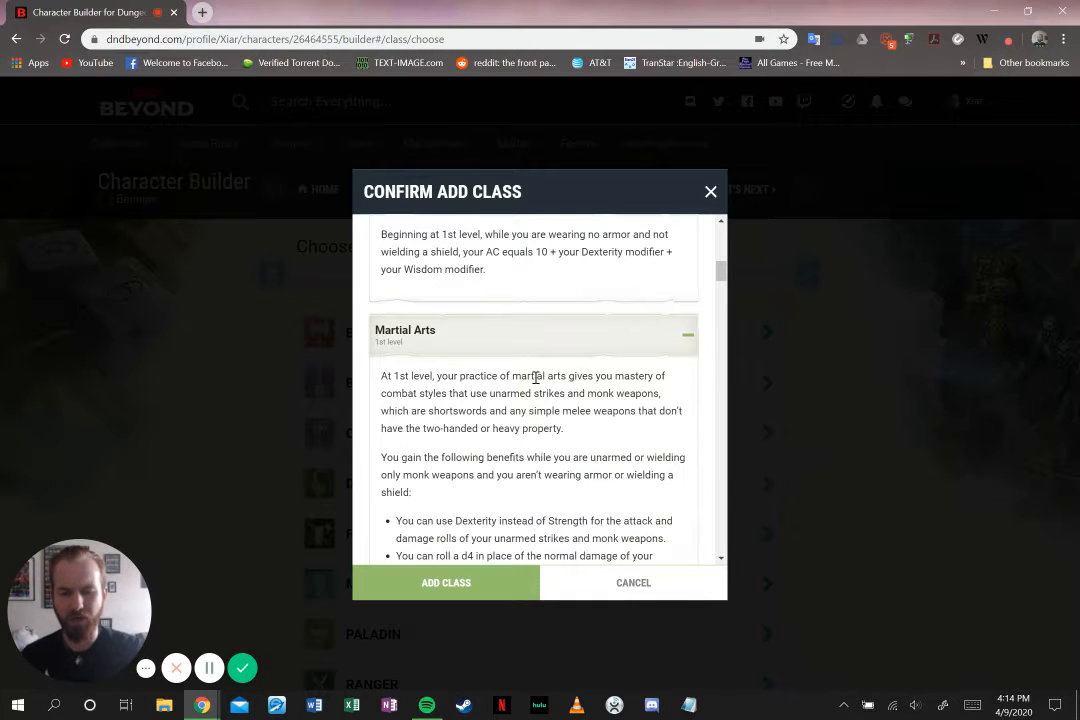
scroll(525, 370, "down", 2)
scroll(507, 342, "up", 2)
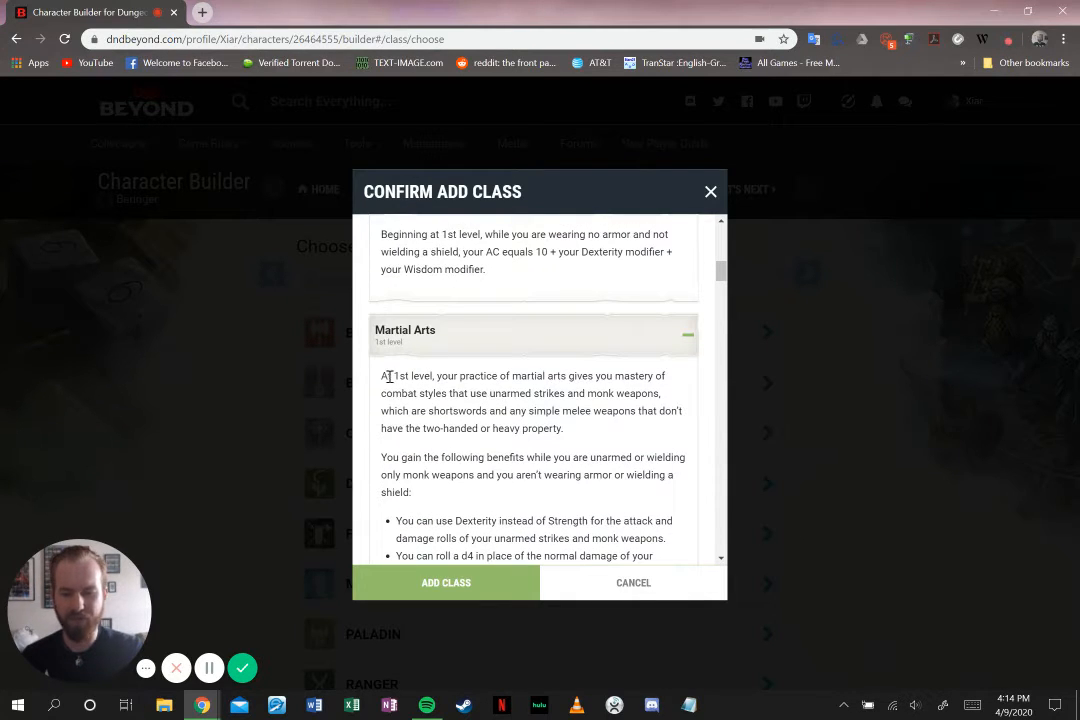
left_click_drag(388, 377, 489, 400)
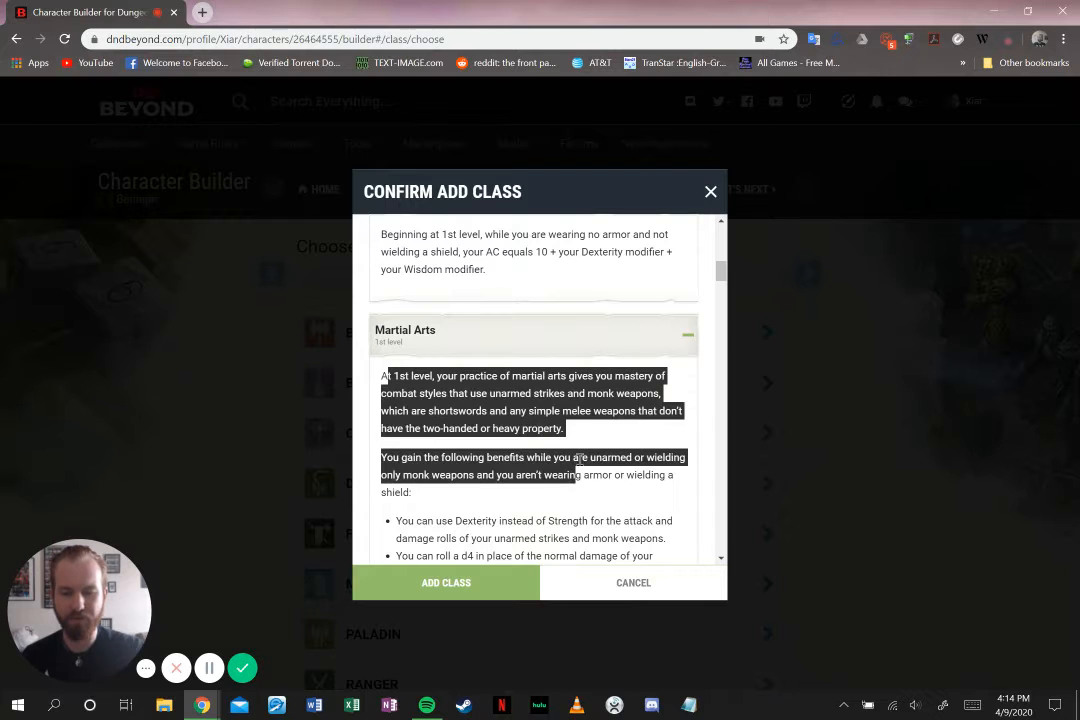
left_click(489, 390)
scroll(525, 430, "down", 3)
scroll(593, 432, "down", 6)
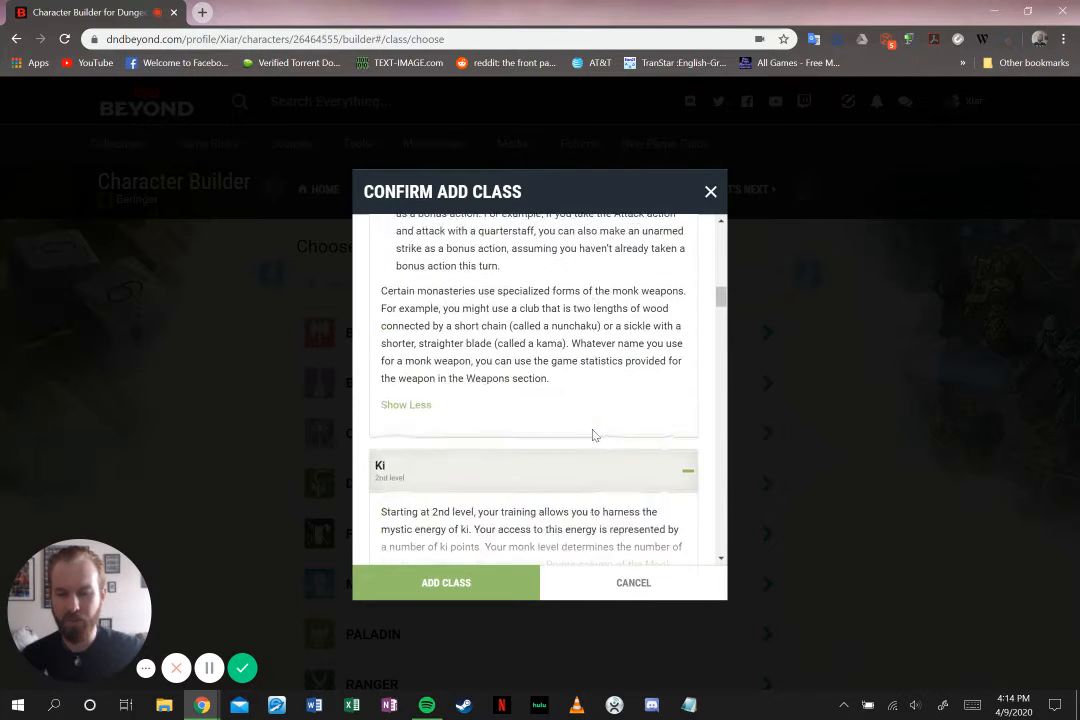
Collapse the Ki feature and read the Monk's Unarmored Movement and Monastic Tradition features
left_click(687, 243)
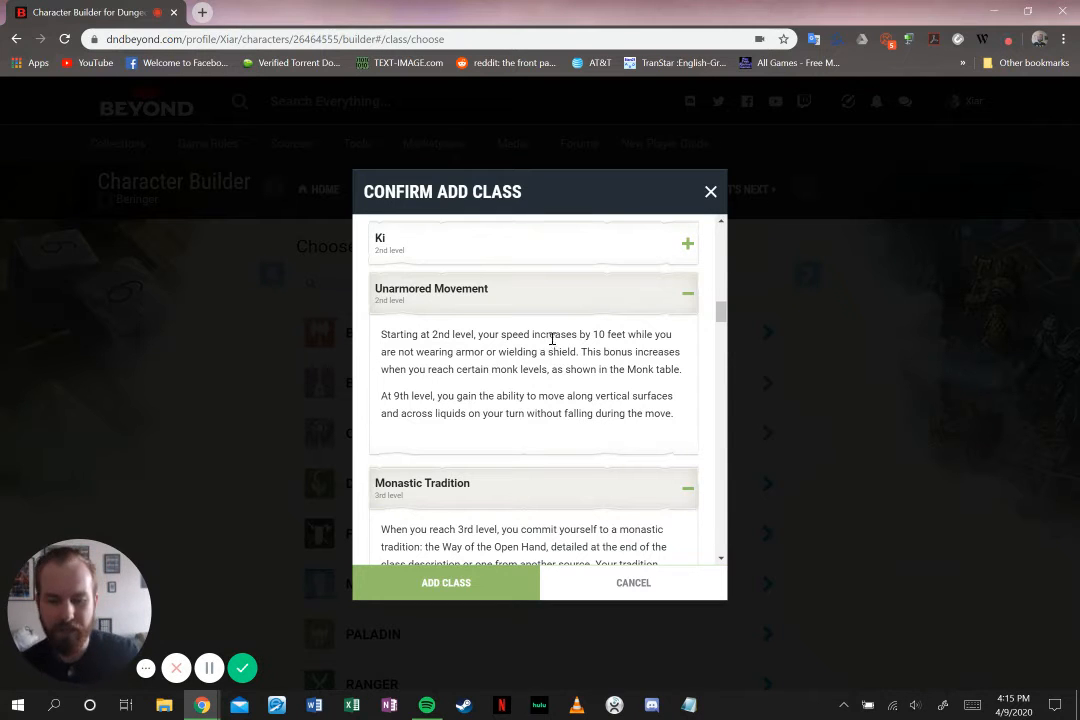
scroll(578, 358, "down", 5)
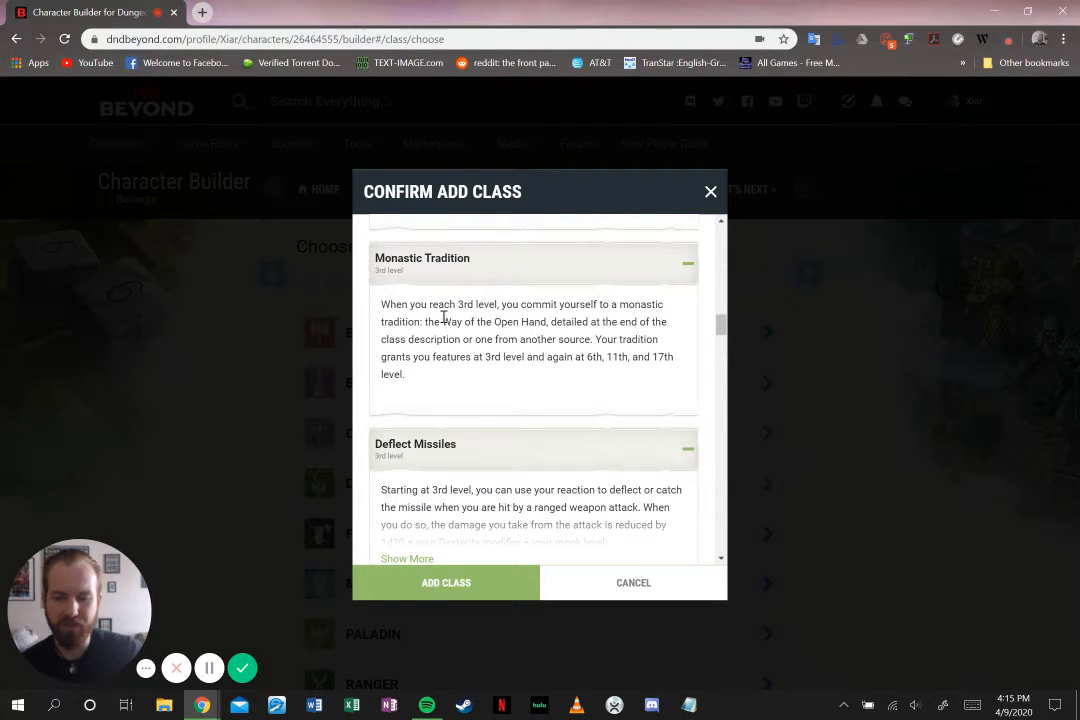
left_click(680, 265)
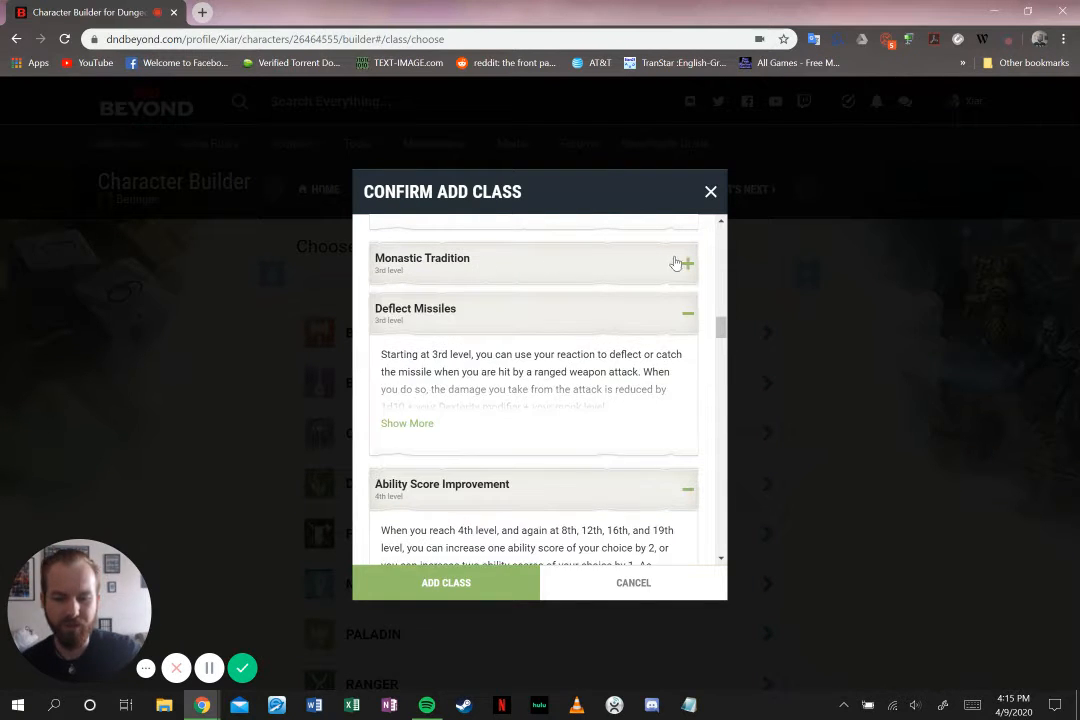
left_click(681, 272)
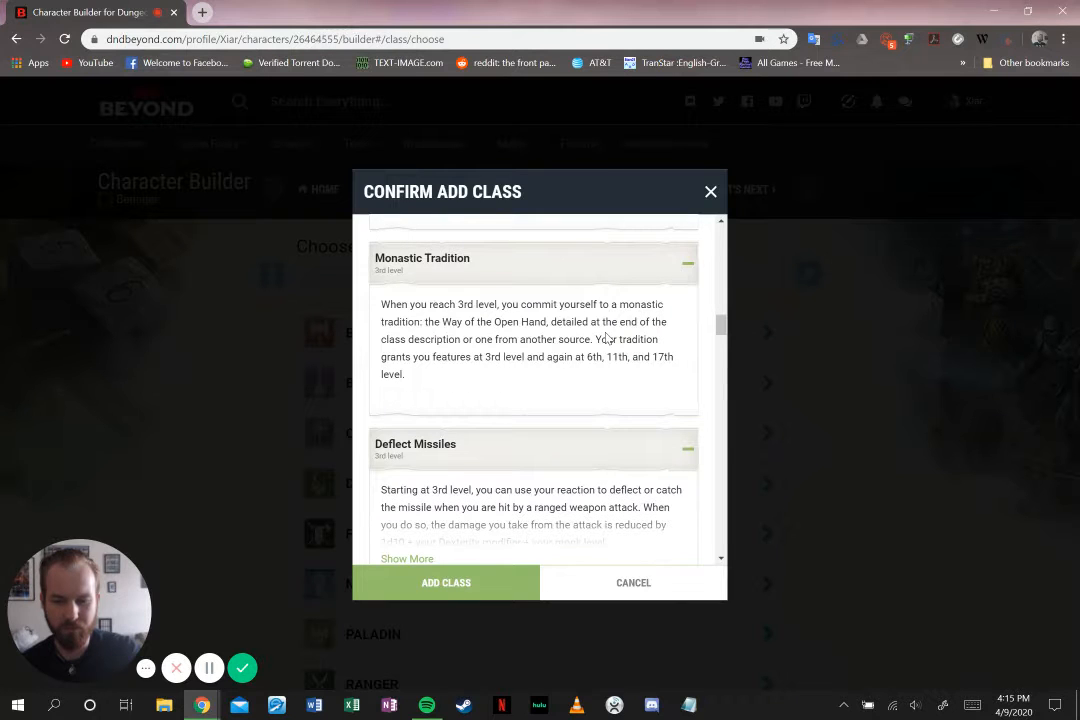
Skim the Monk's remaining level features from Deflect Missiles through the 20th-level Perfect Self
scroll(557, 286, "down", 1)
scroll(560, 324, "down", 3)
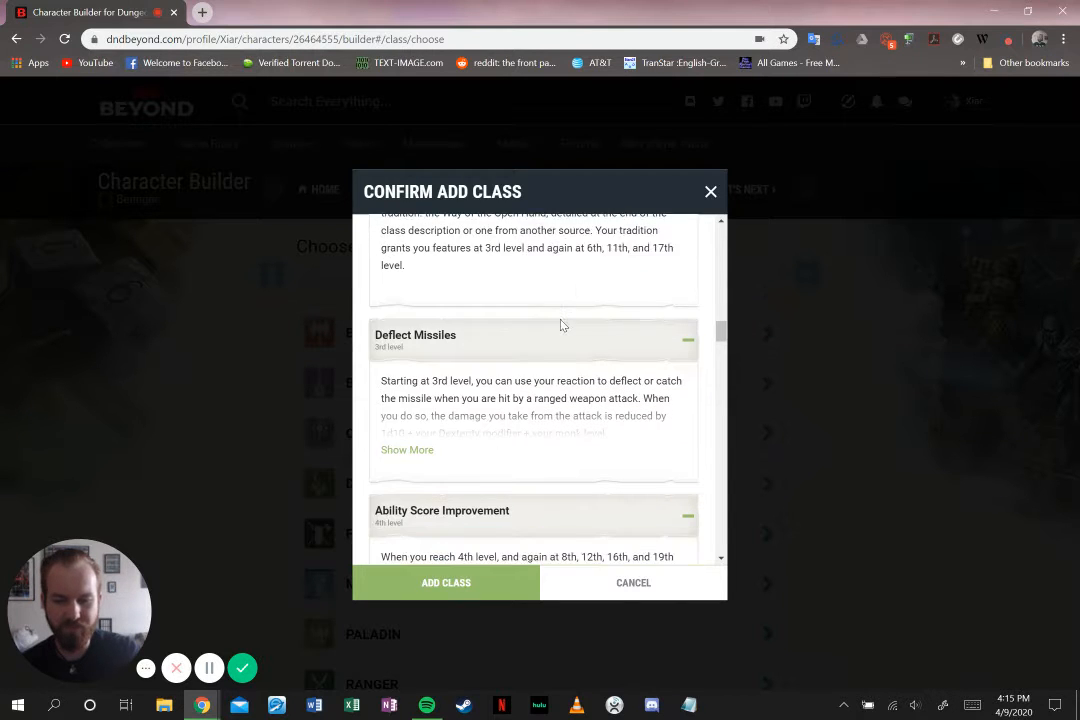
scroll(500, 320, "down", 6)
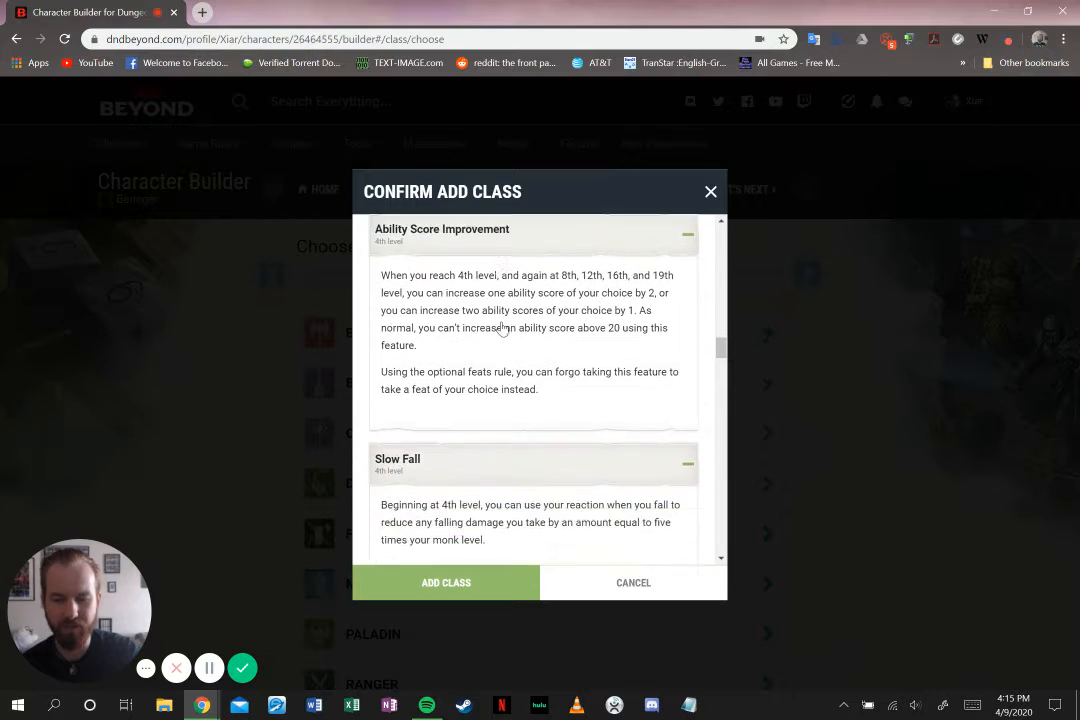
scroll(509, 314, "down", 2)
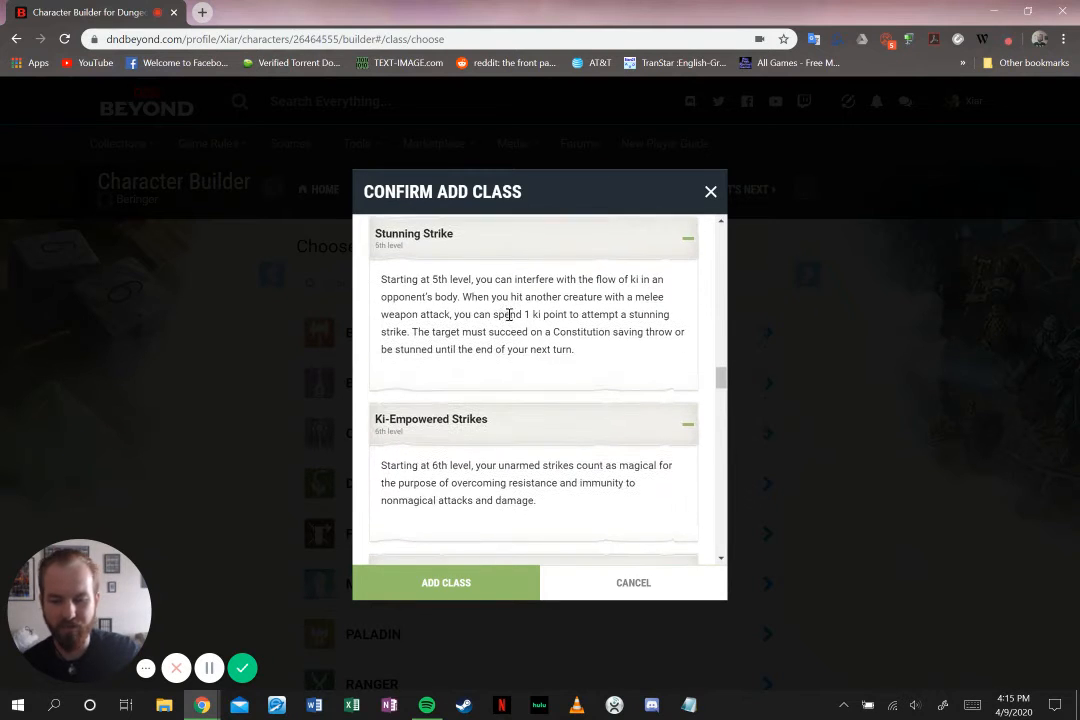
scroll(509, 314, "down", 2)
scroll(509, 314, "down", 3)
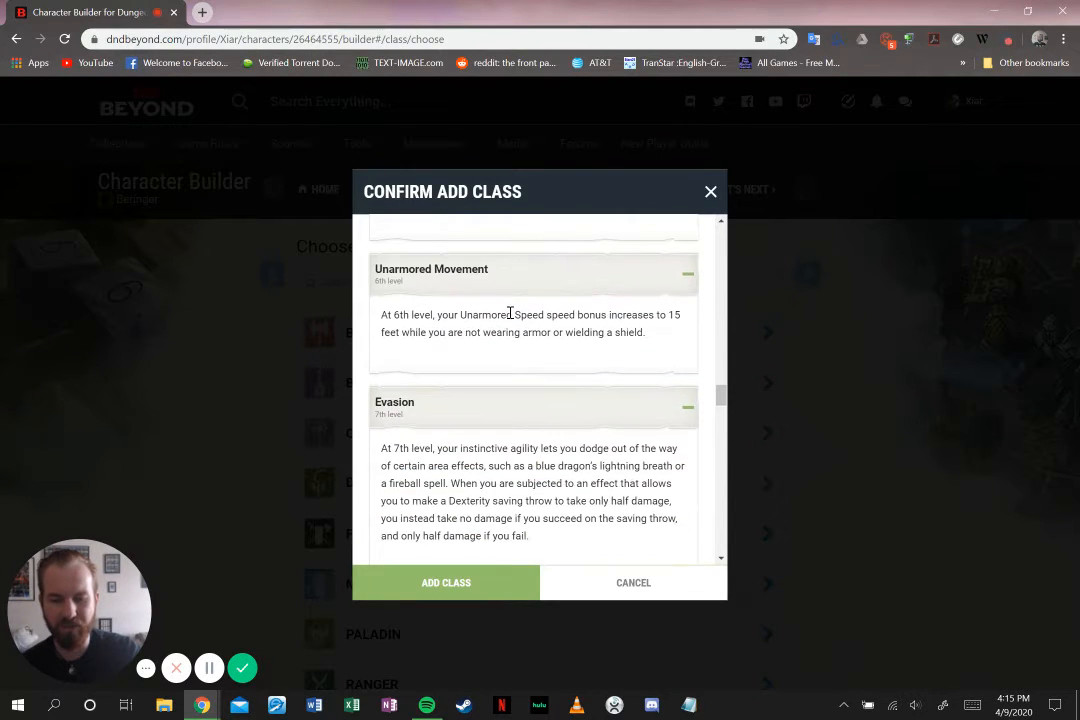
scroll(507, 372, "down", 4)
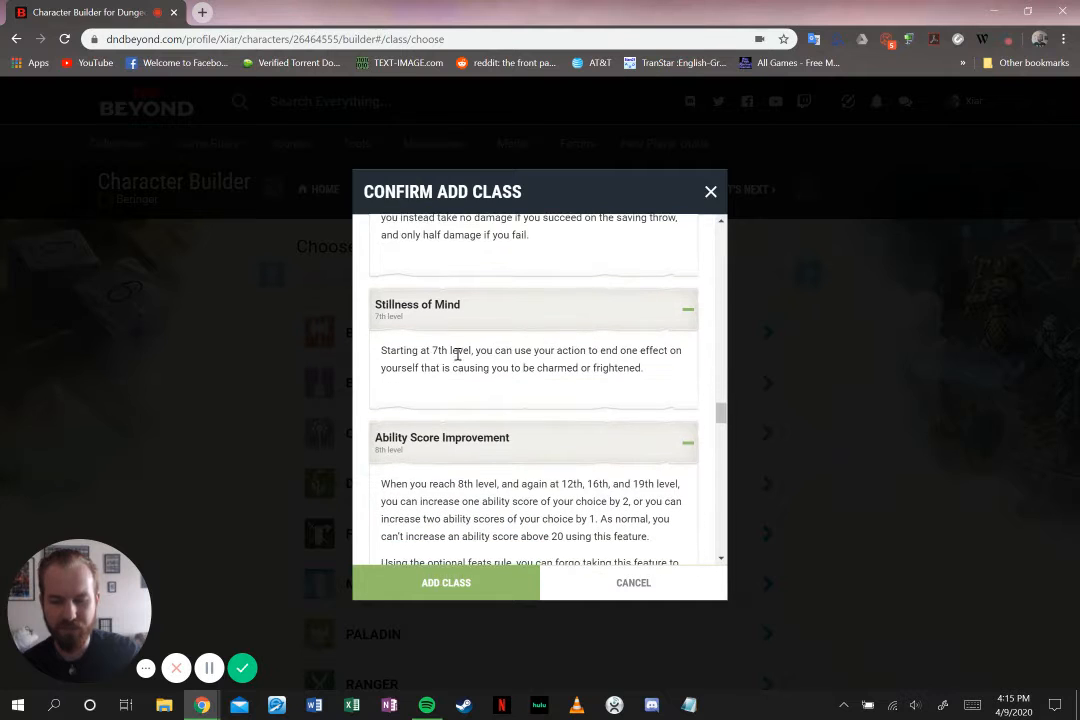
scroll(460, 354, "down", 3)
scroll(468, 355, "down", 7)
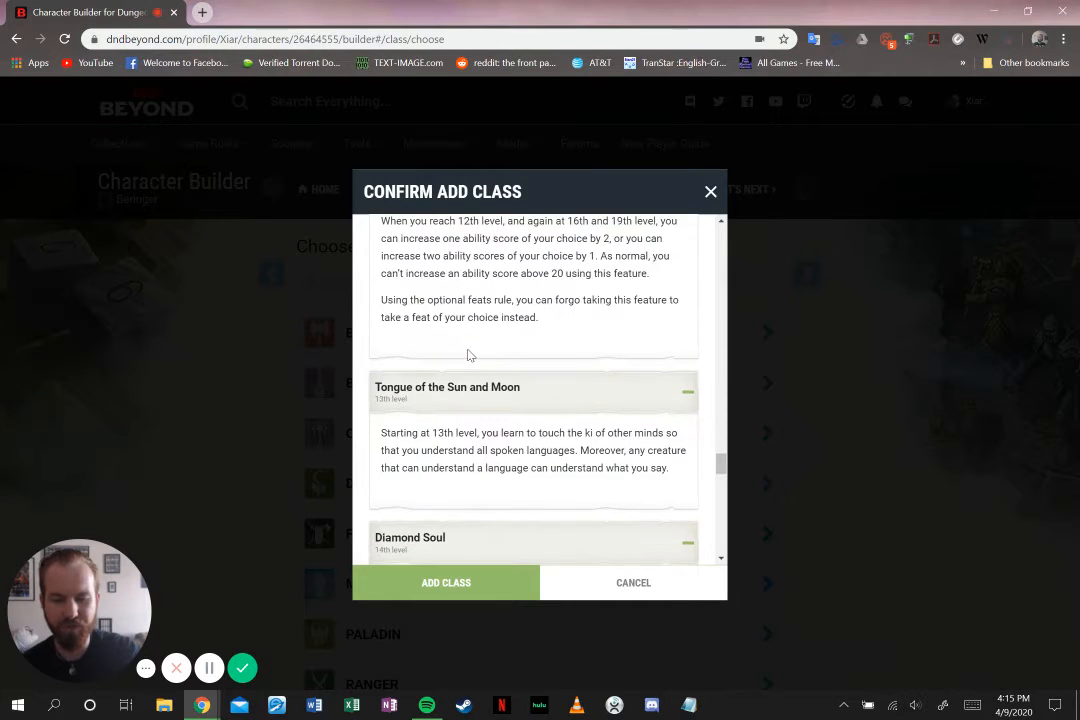
scroll(469, 360, "down", 10)
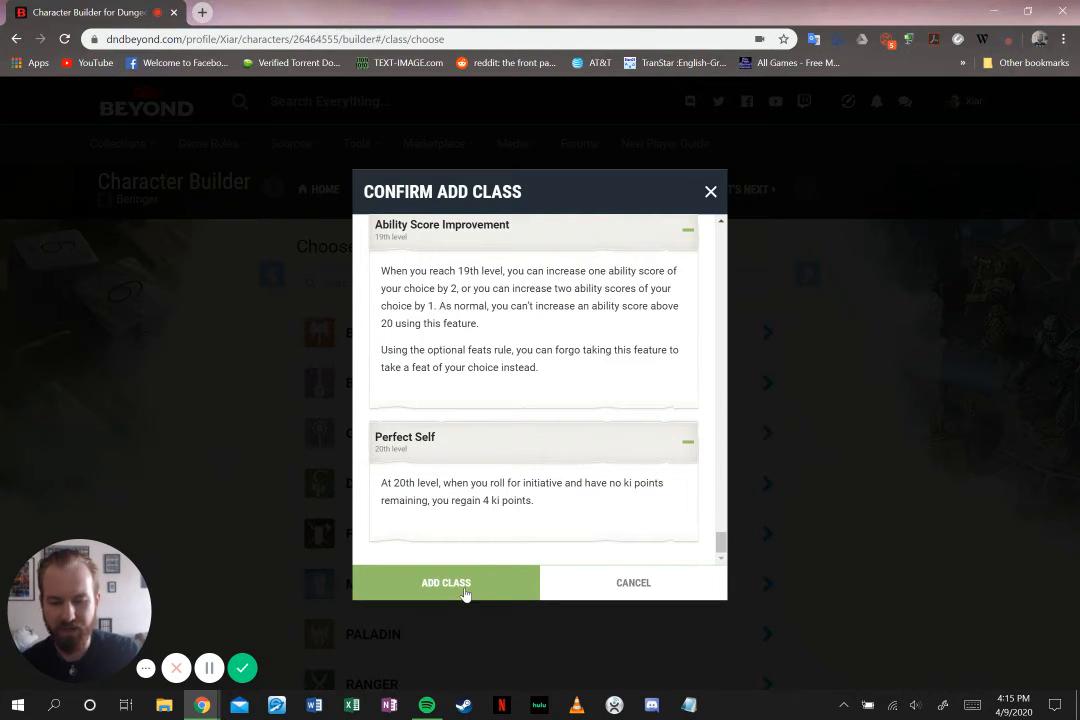
Add the Monk class to the character and expand its Proficiencies feature with the full description
left_click(464, 582)
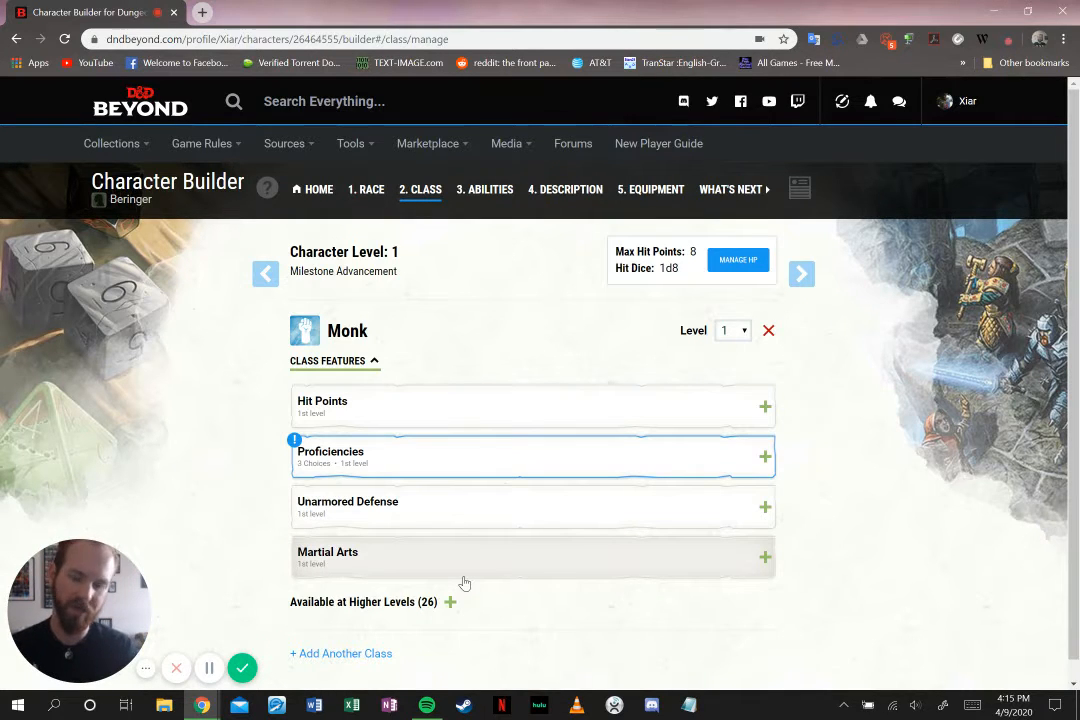
left_click(667, 467)
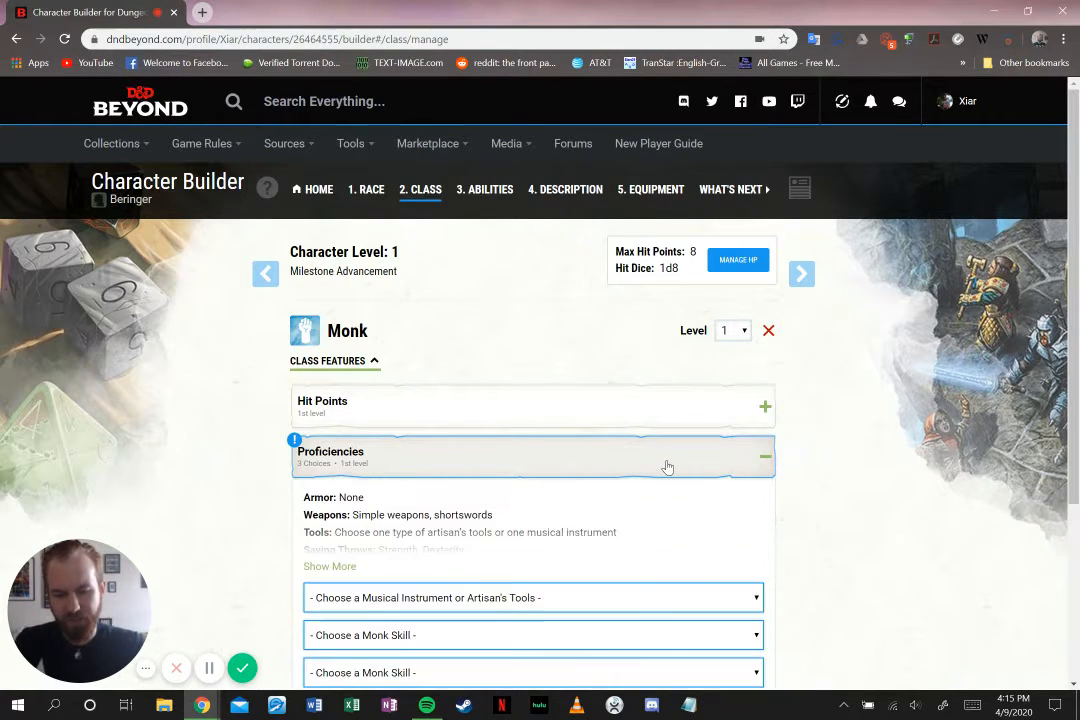
scroll(860, 481, "down", 2)
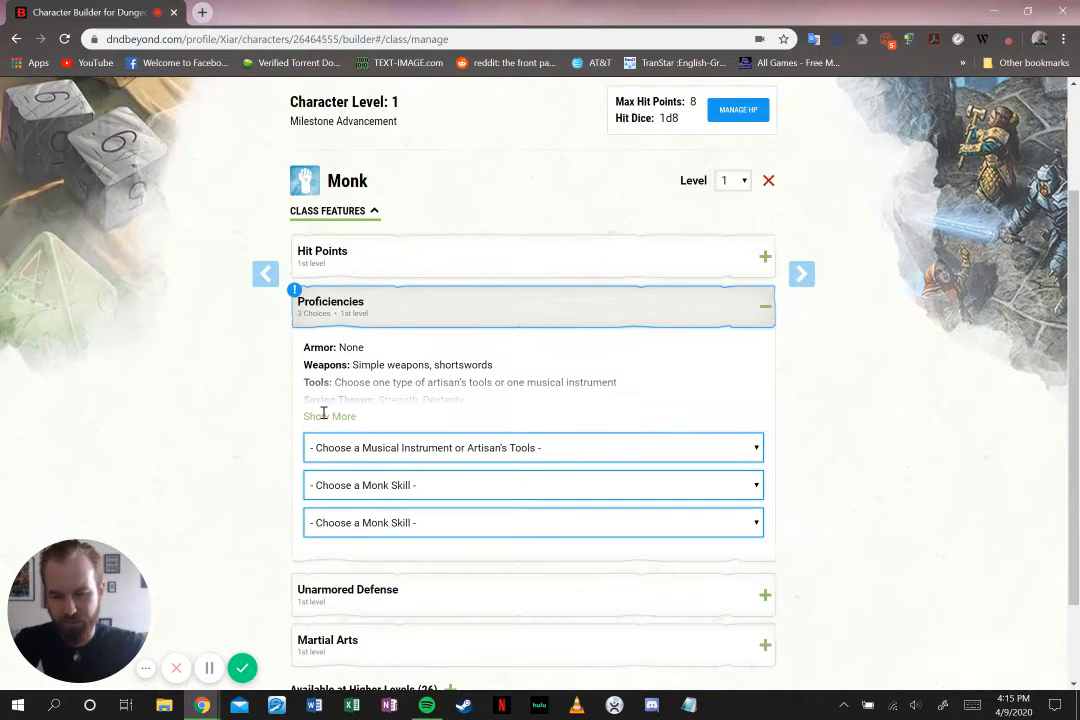
left_click(324, 416)
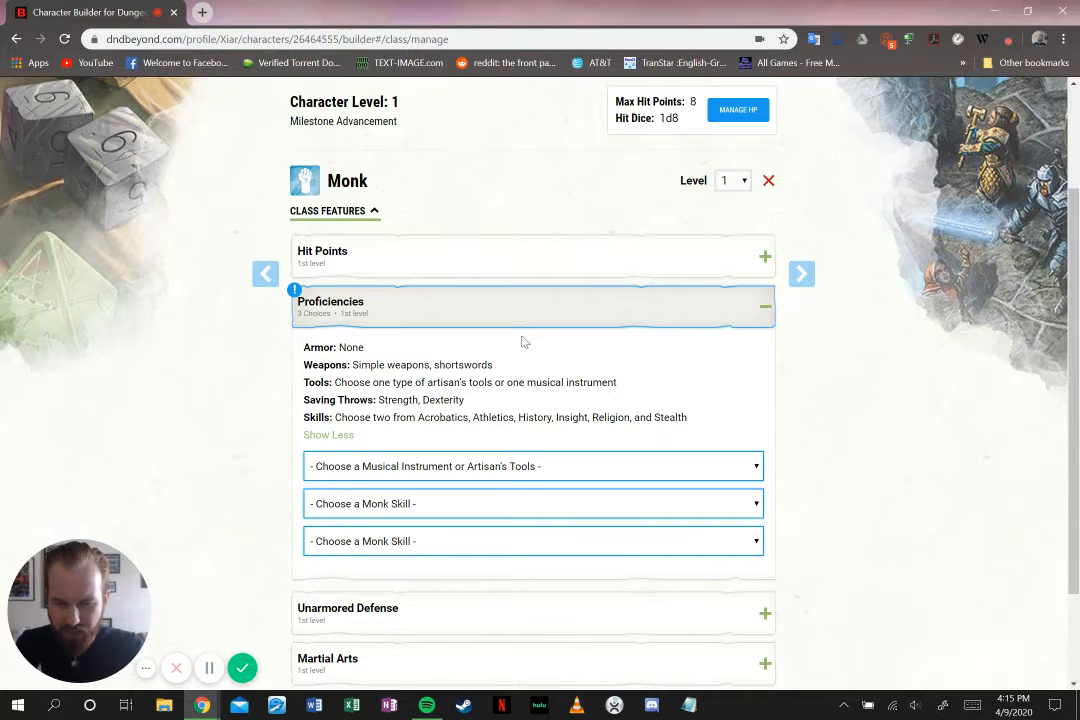
Choose Woodcarver's Tools as the Monk's musical instrument or artisan's tools proficiency
left_click(579, 474)
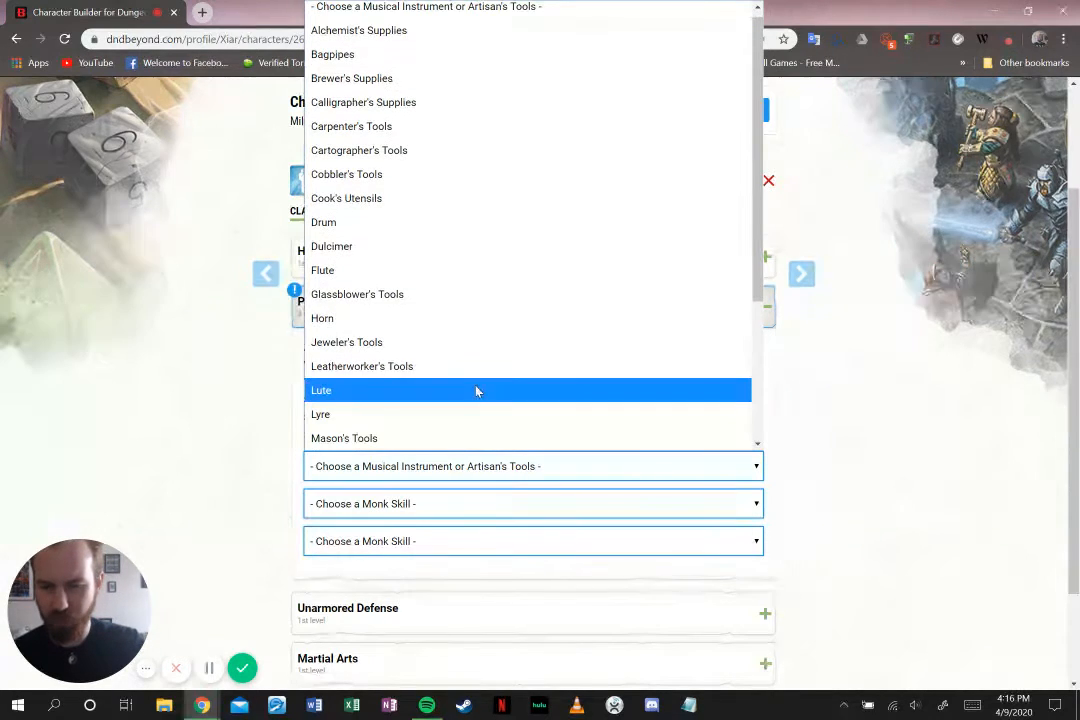
scroll(538, 306, "down", 2)
scroll(538, 310, "down", 2)
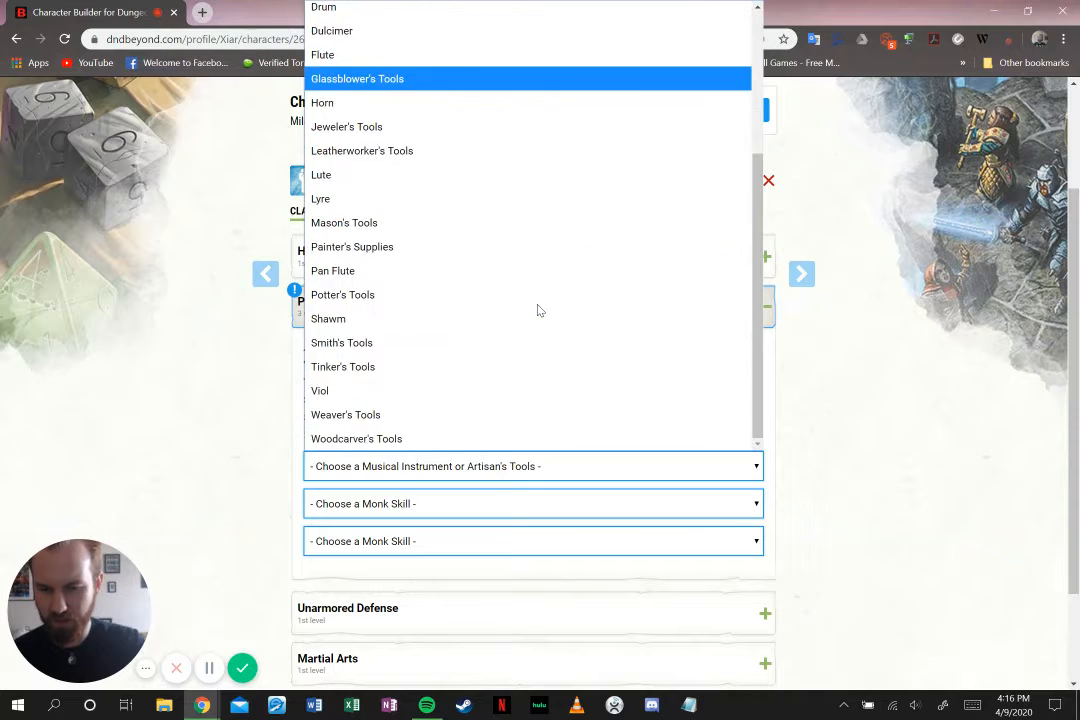
scroll(538, 310, "up", 3)
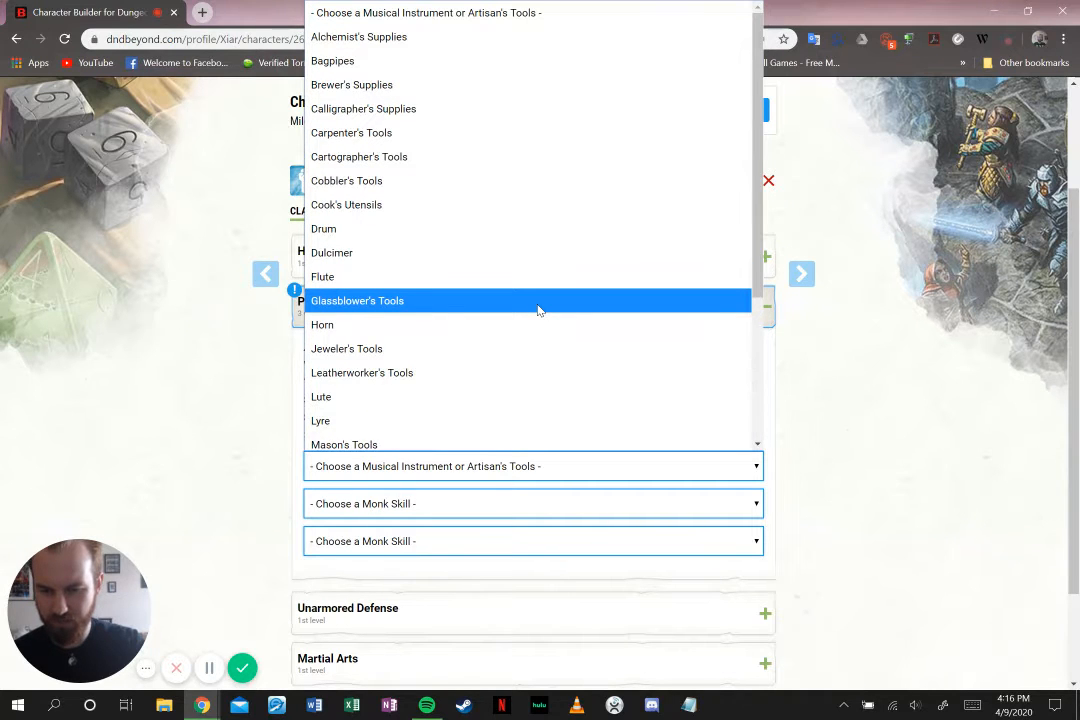
scroll(538, 310, "down", 3)
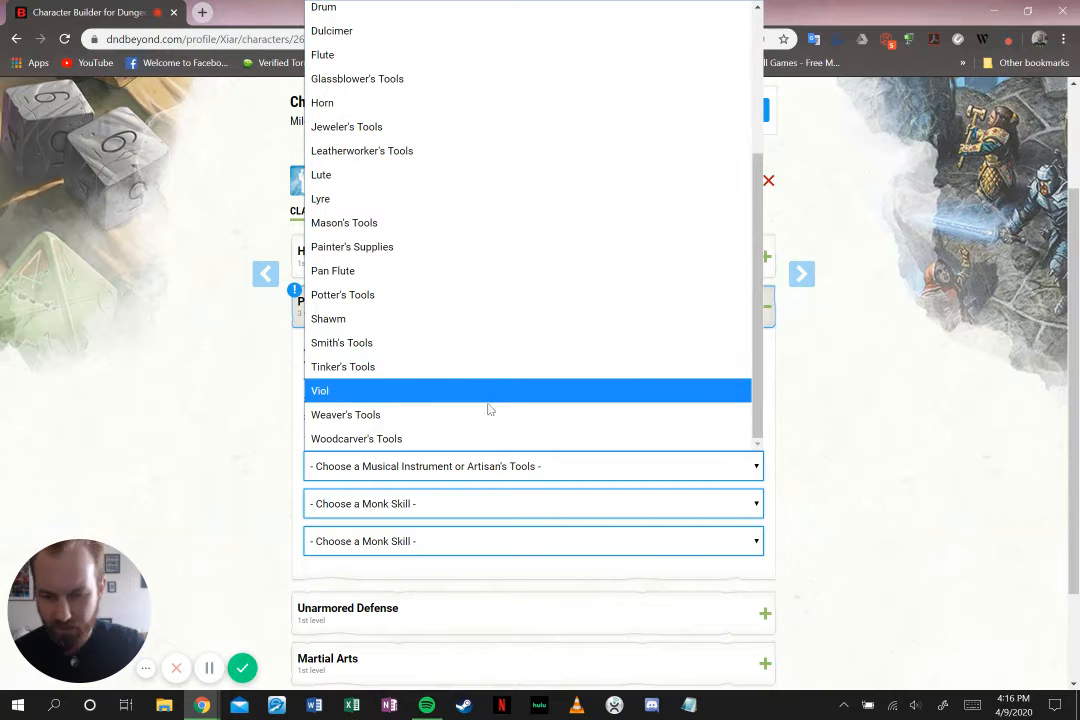
left_click(486, 439)
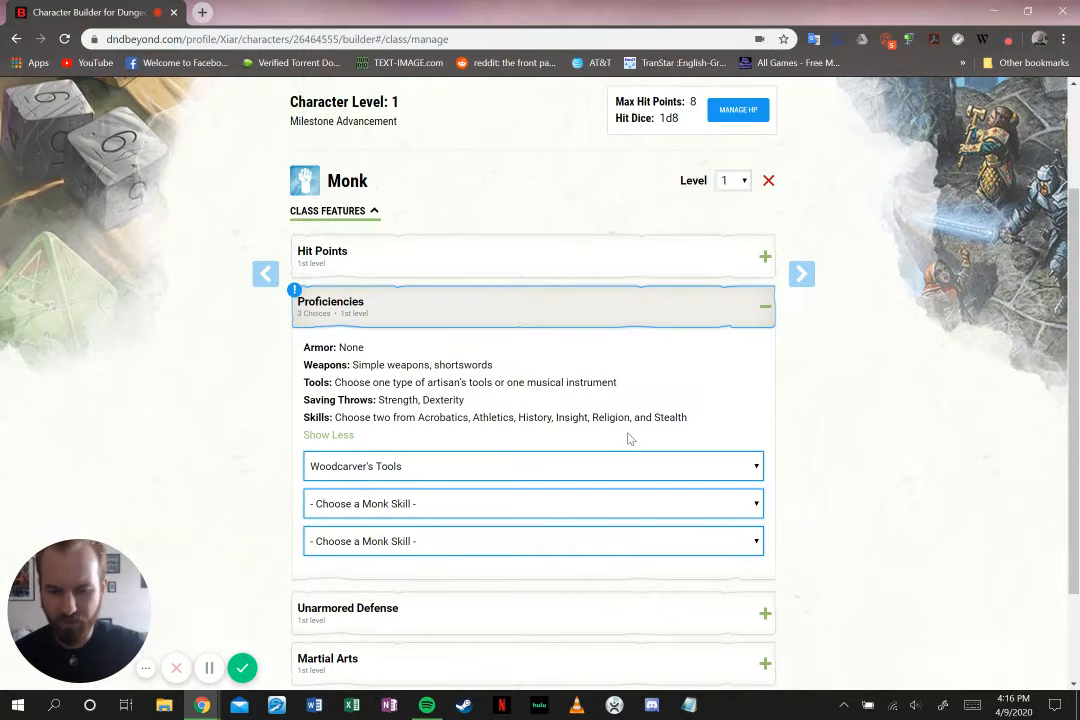
Choose Acrobatics and Religion as the two Monk skill proficiencies
scroll(740, 392, "down", 2)
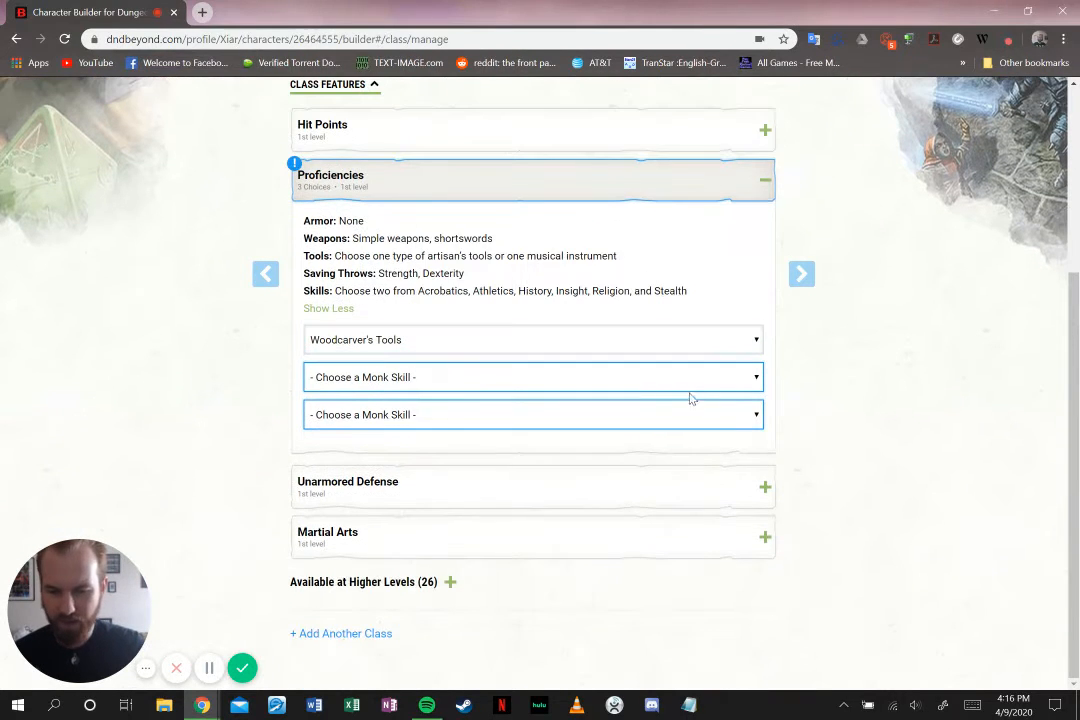
left_click(668, 386)
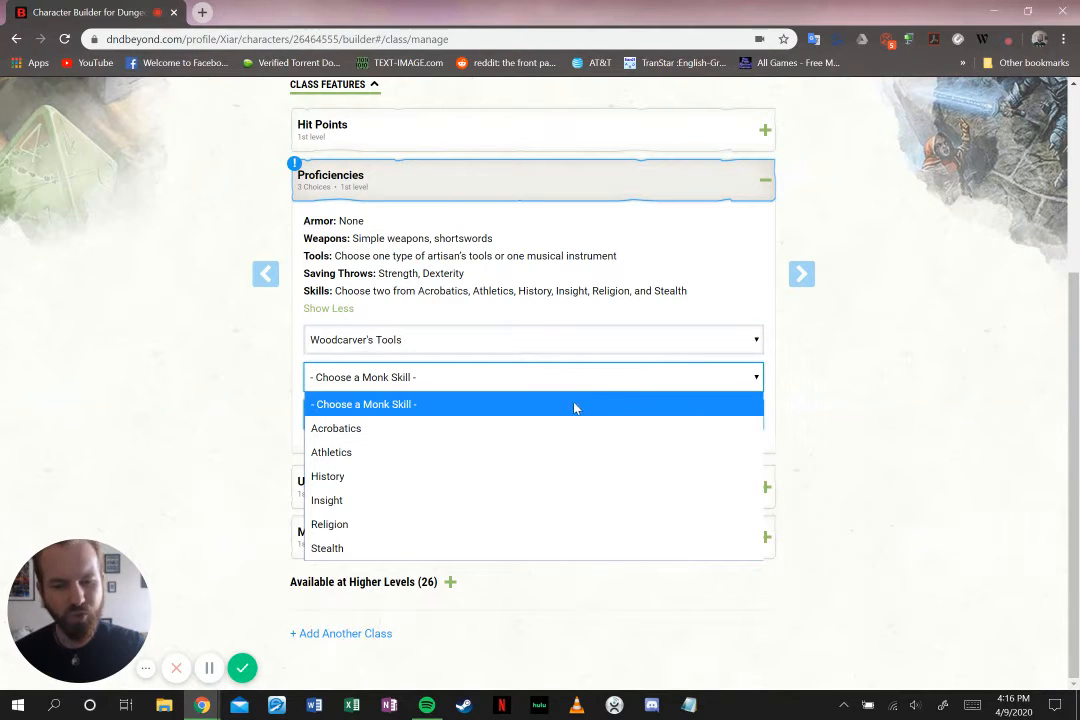
left_click(552, 430)
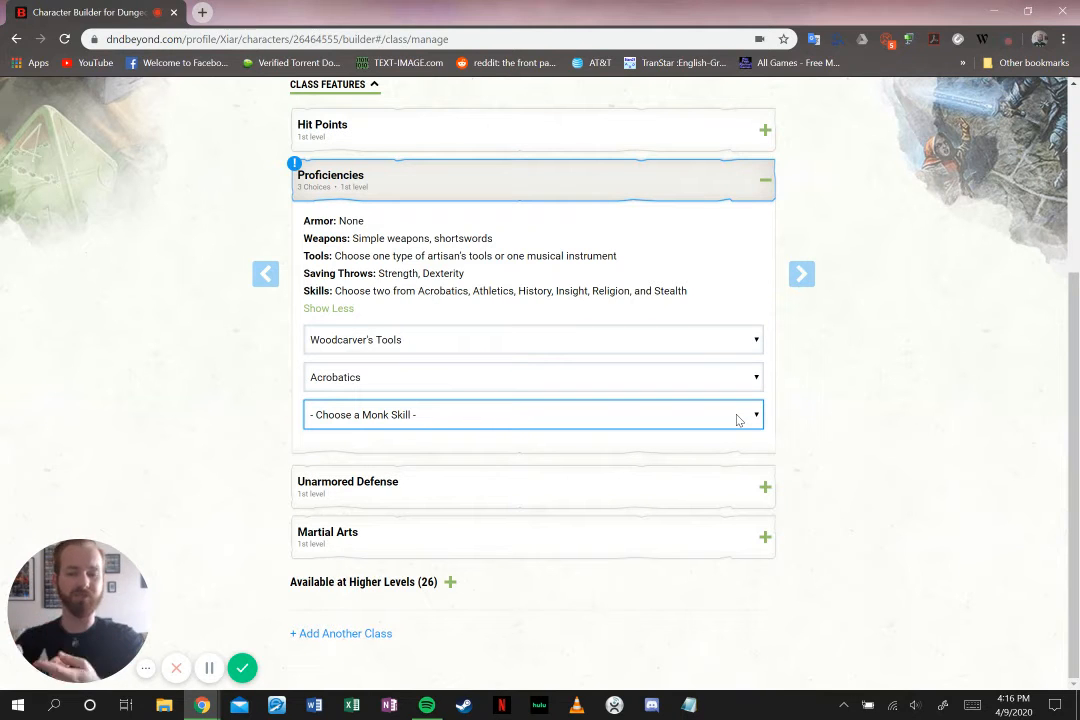
left_click(737, 420)
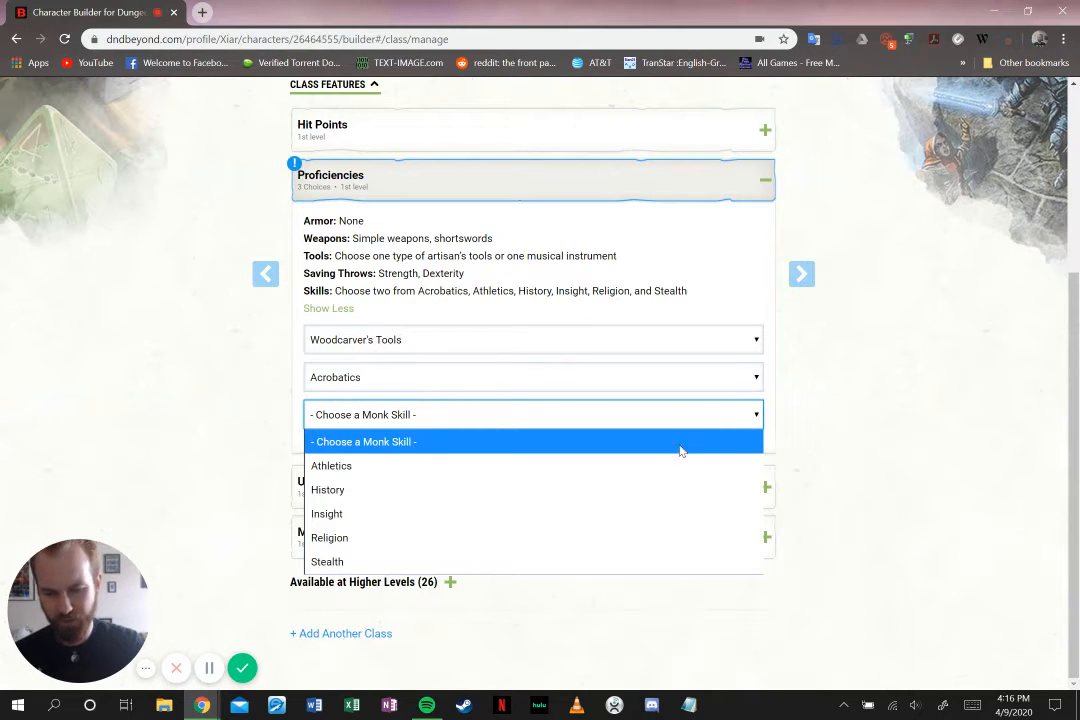
left_click(584, 537)
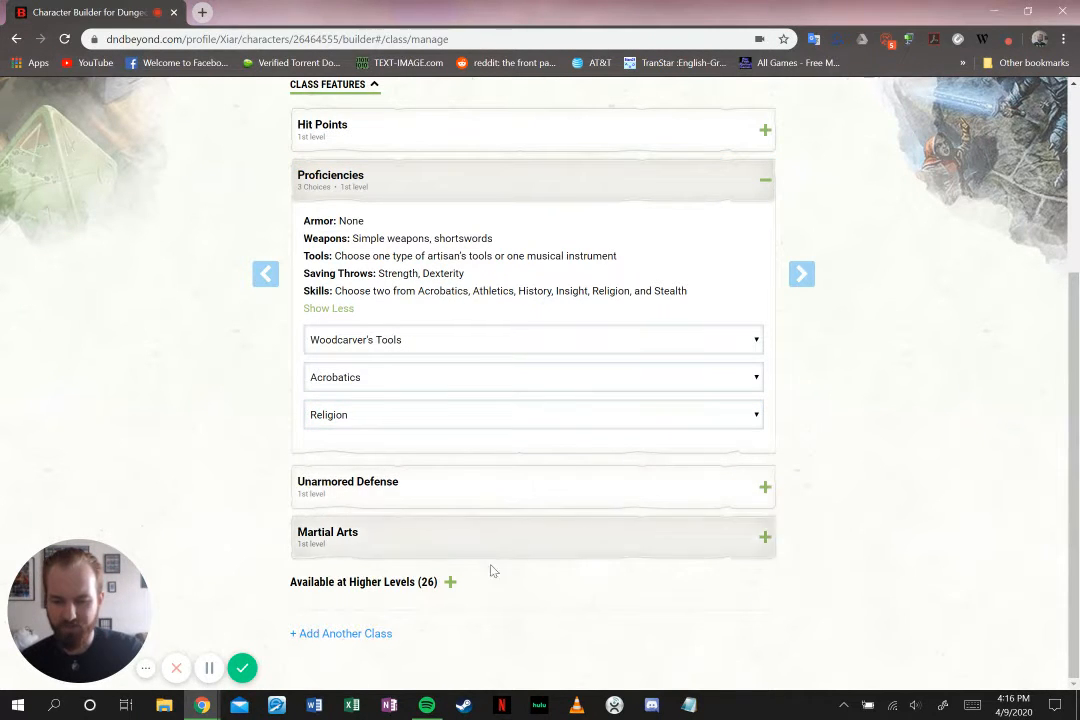
Review the Monk's class features and chosen proficiencies, and proceed to the Abilities stage of the builder
scroll(850, 450, "up", 3)
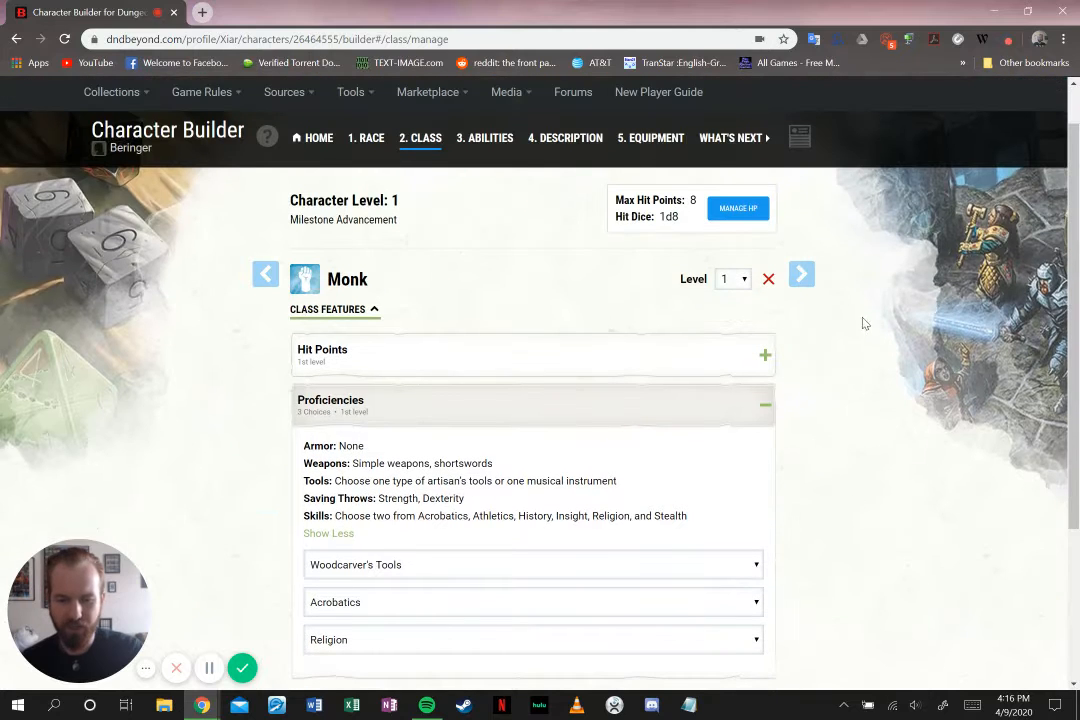
scroll(829, 340, "down", 2)
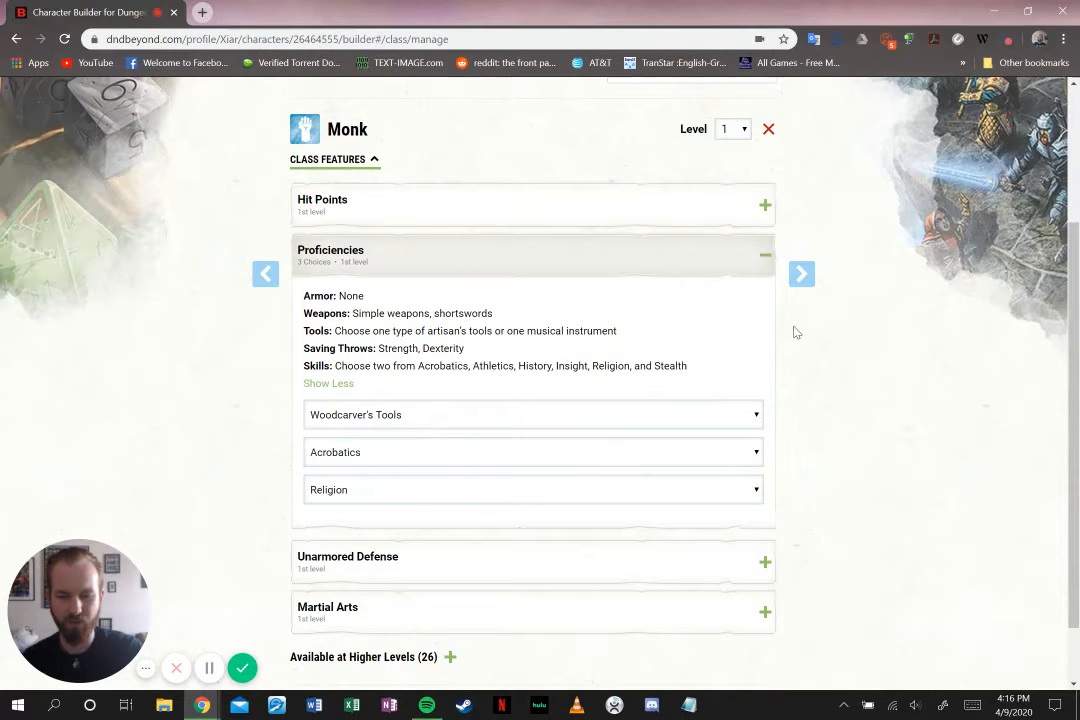
scroll(843, 329, "up", 2)
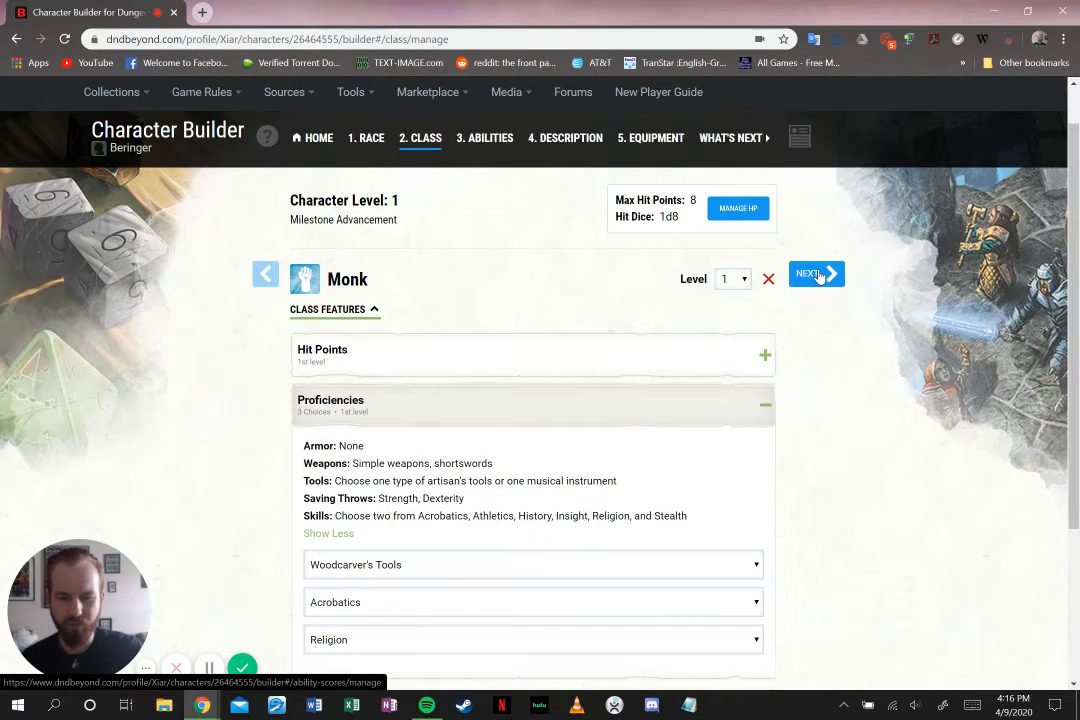
left_click(818, 275)
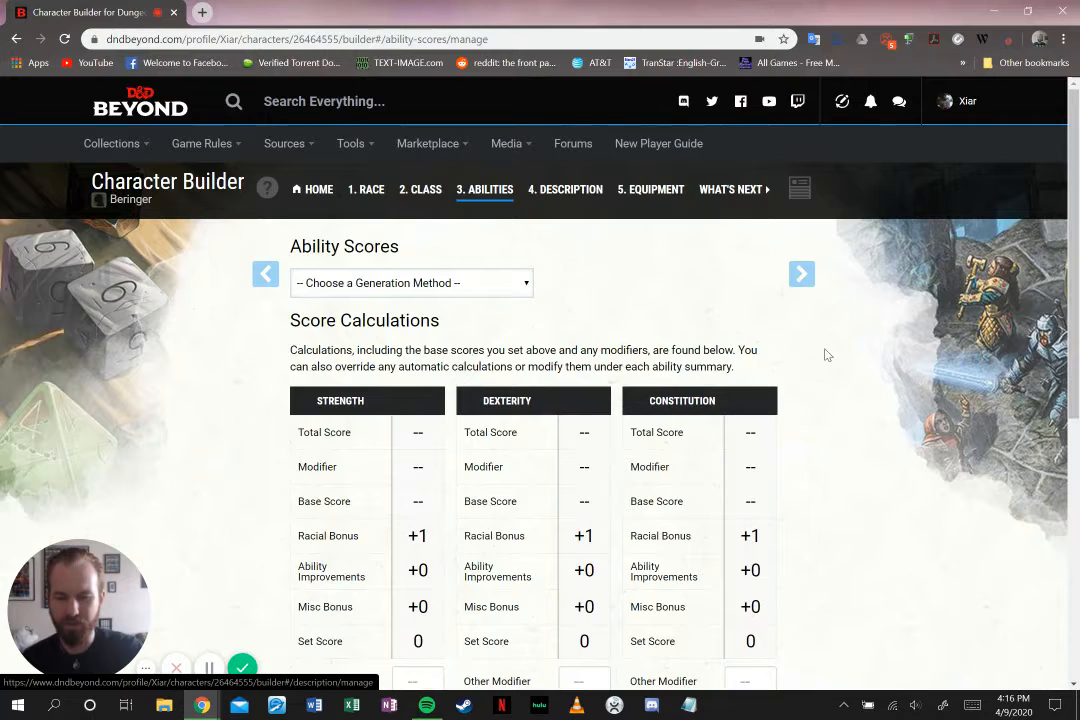
Set the ability score generation method to Standard Array and inspect the values offered for Strength and Dexterity
scroll(827, 354, "down", 1)
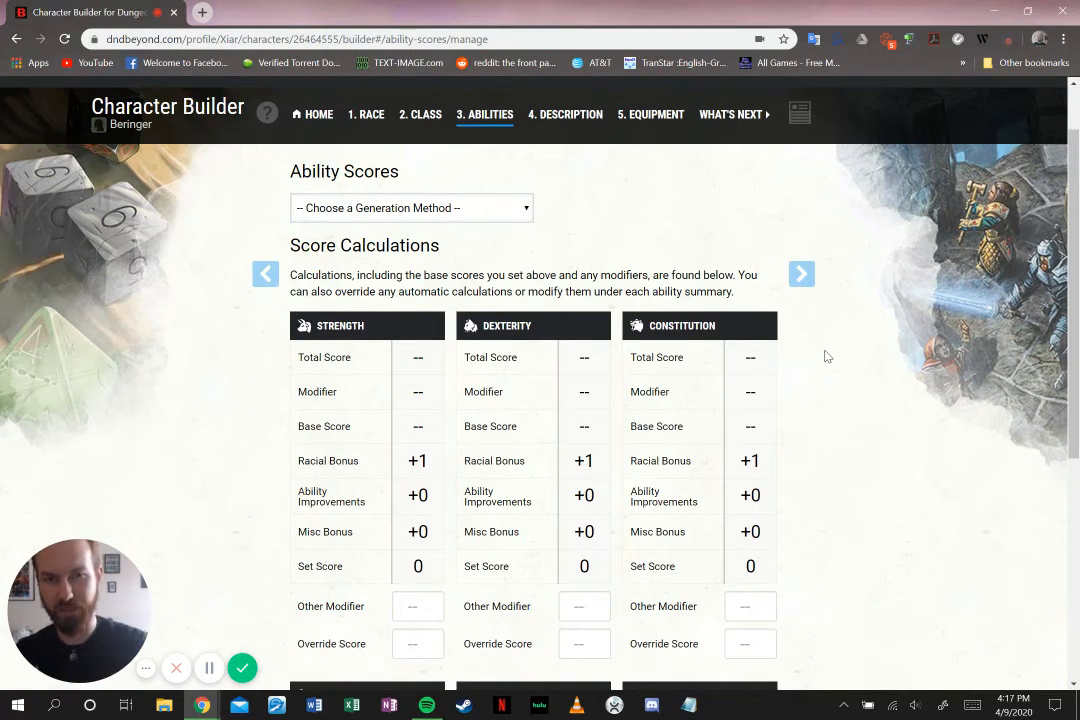
left_click(443, 208)
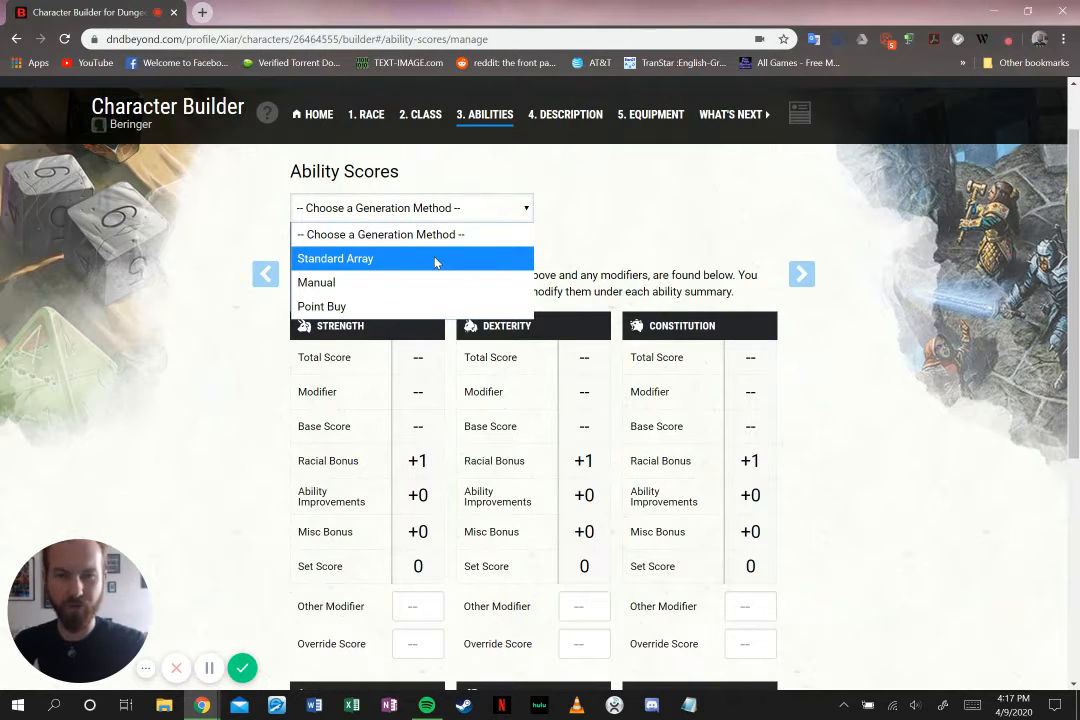
left_click(435, 259)
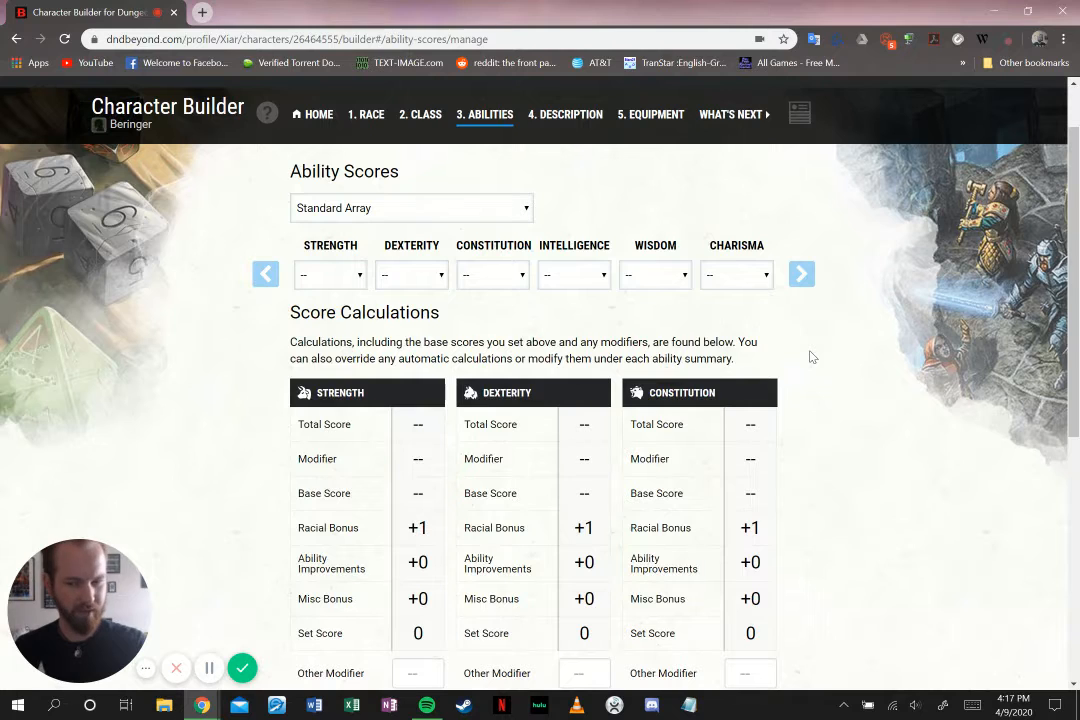
left_click(360, 277)
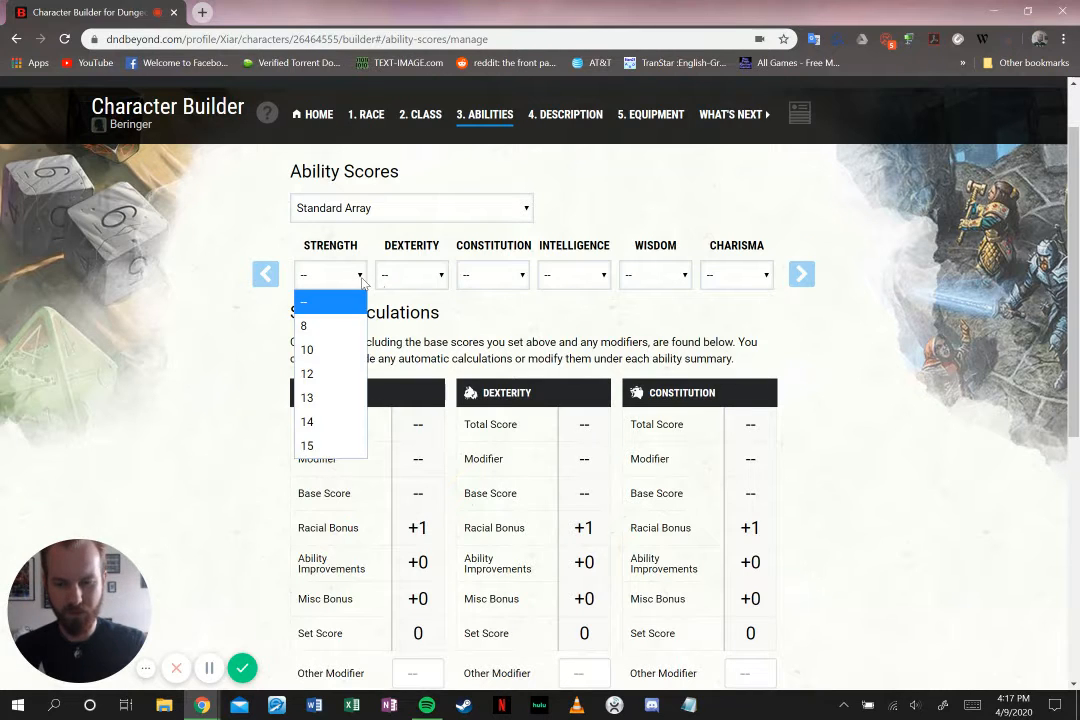
left_click(362, 279)
left_click(421, 277)
left_click(422, 270)
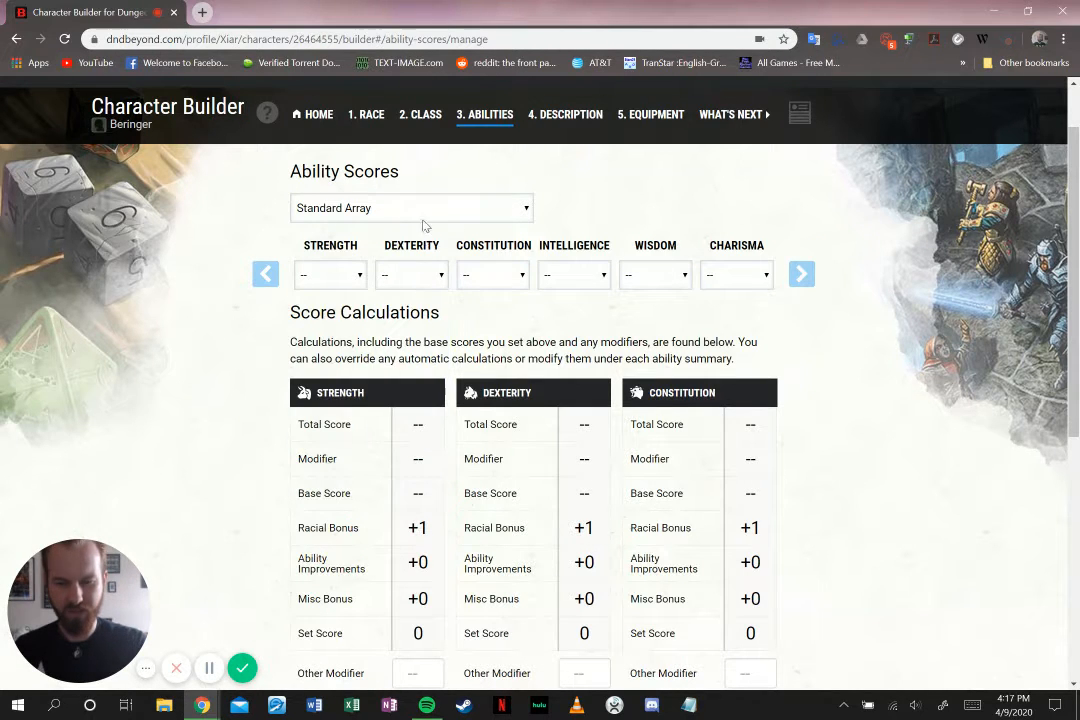
Change the ability score generation method to Point Buy and inspect the point costs for Strength
left_click(424, 215)
left_click(414, 306)
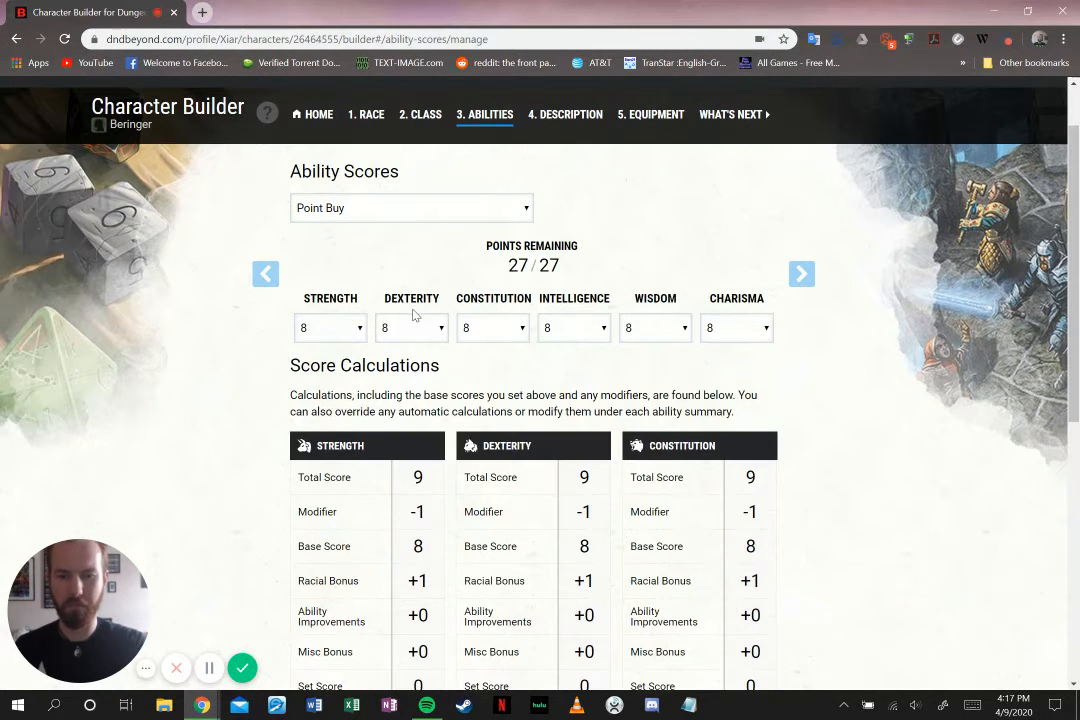
left_click(352, 330)
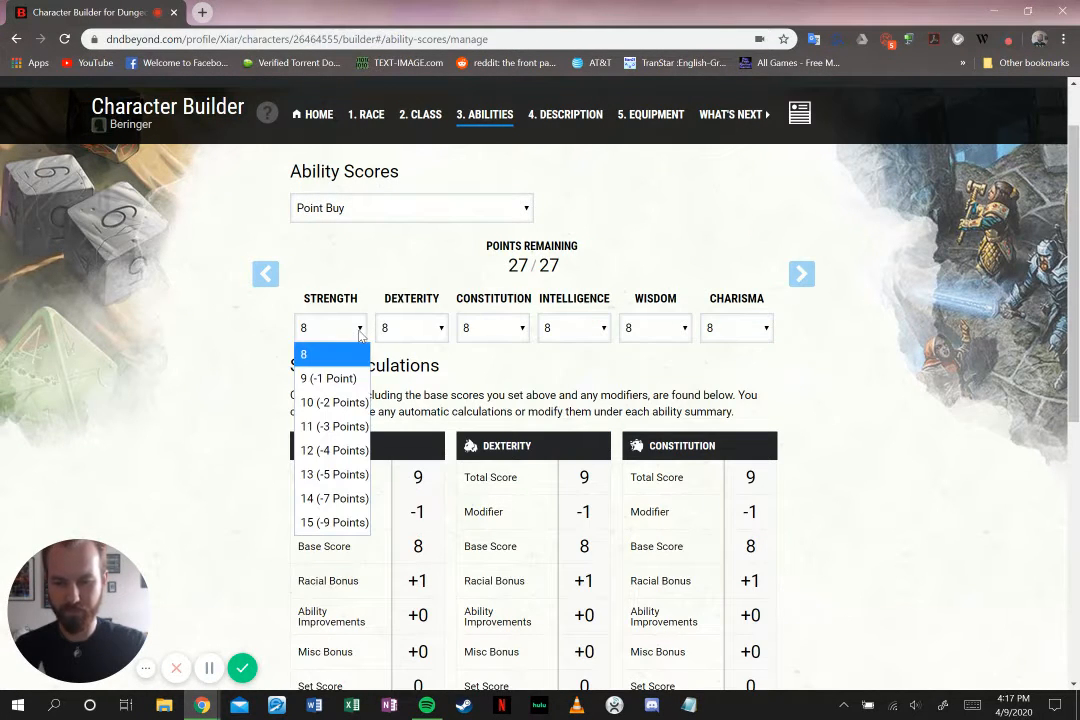
left_click(359, 335)
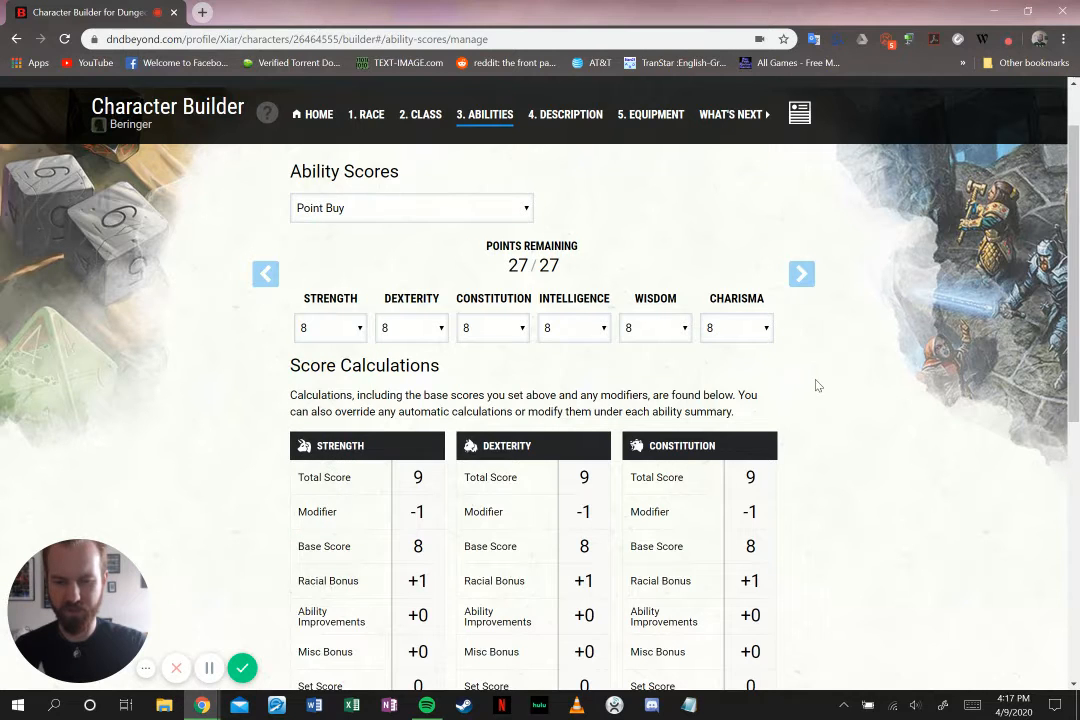
scroll(826, 382, "down", 1)
scroll(830, 382, "up", 1)
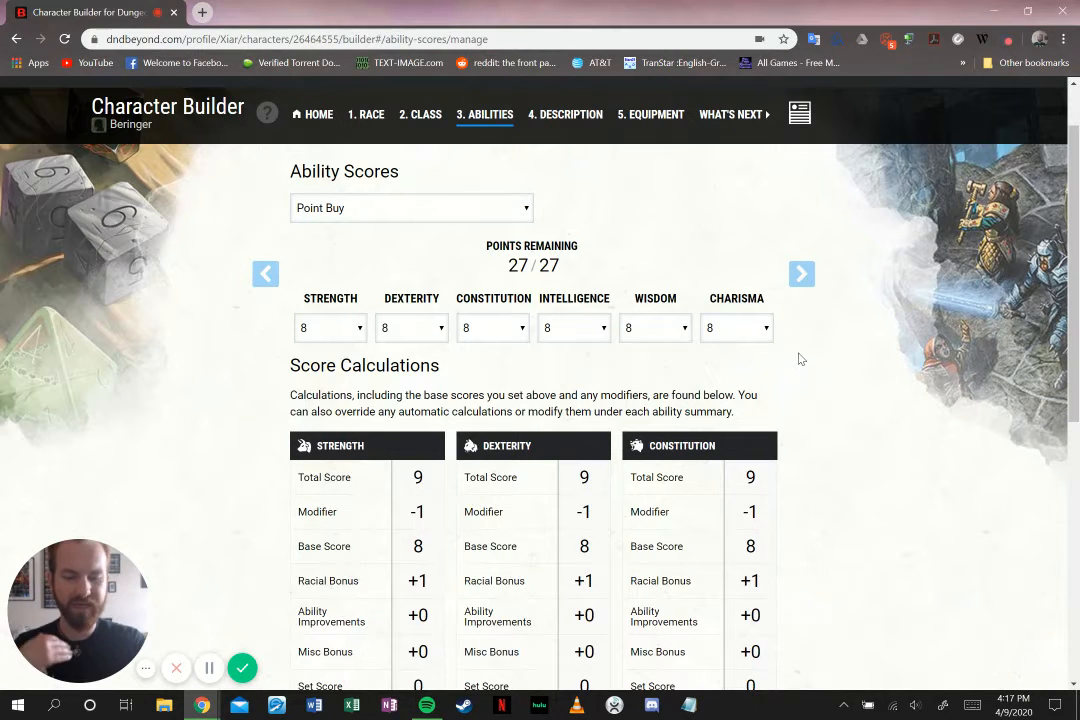
Spend points to set both the Charisma and Wisdom base scores to 15
left_click(760, 330)
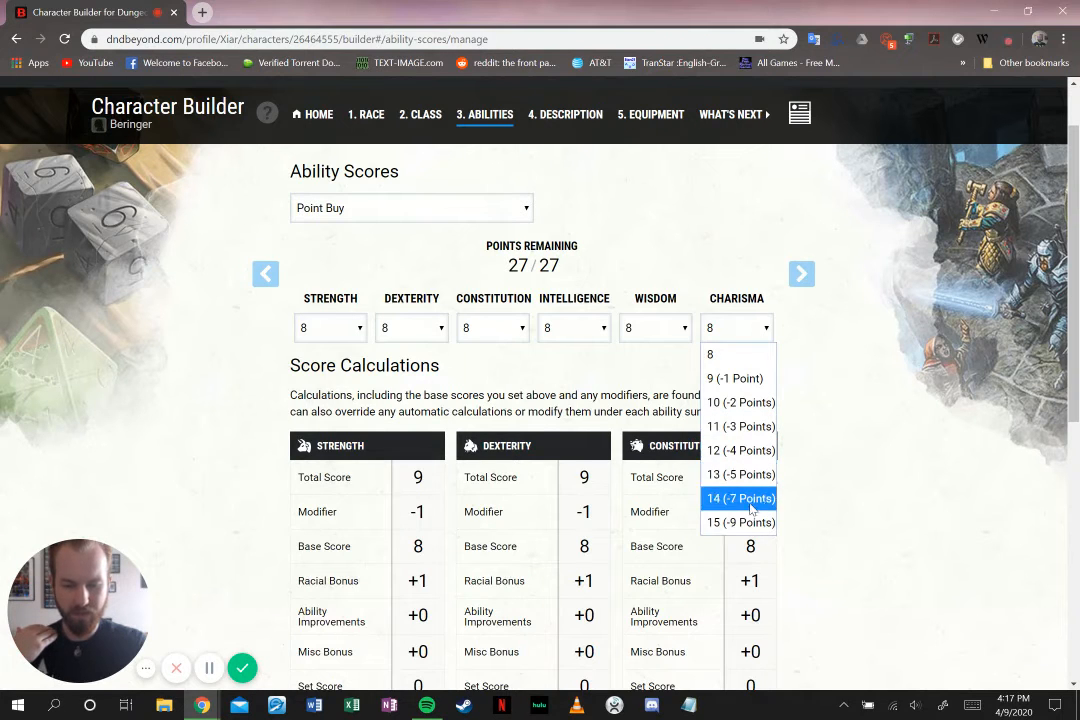
left_click(749, 522)
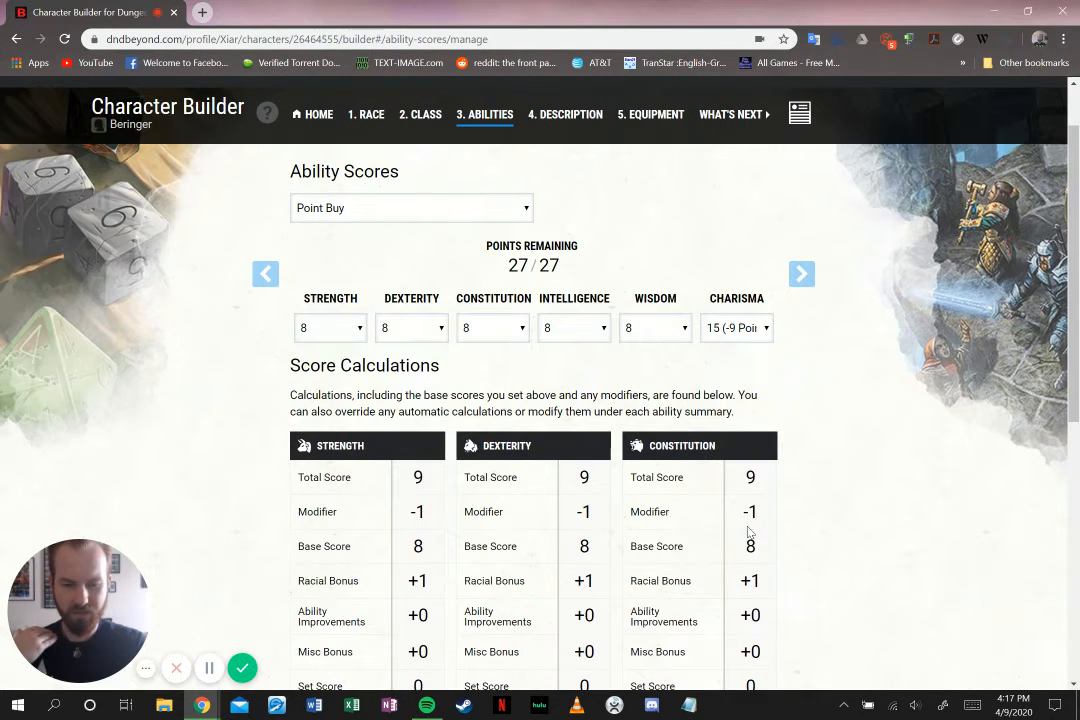
left_click(765, 330)
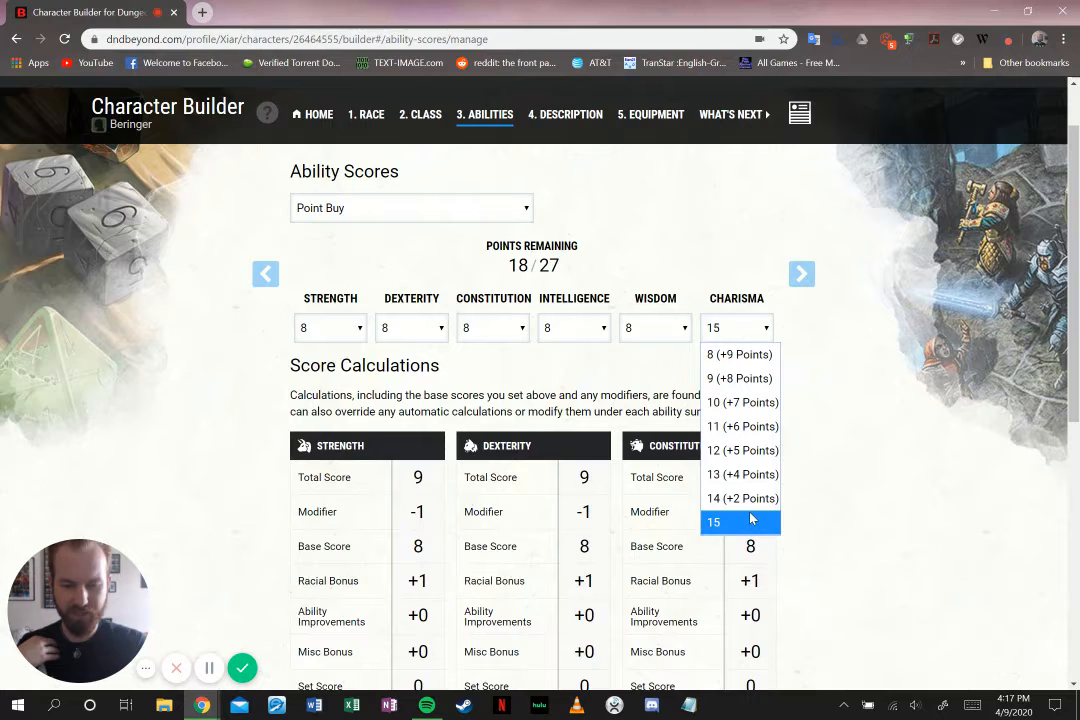
left_click(766, 330)
left_click(673, 331)
left_click(670, 330)
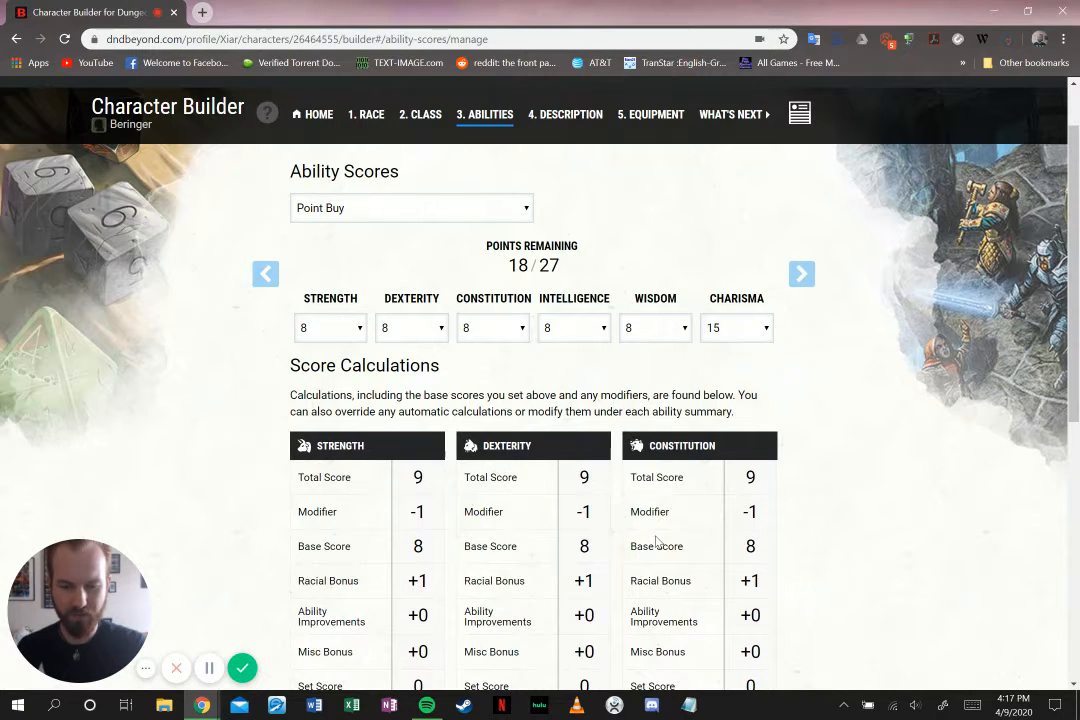
left_click(665, 332)
left_click(640, 522)
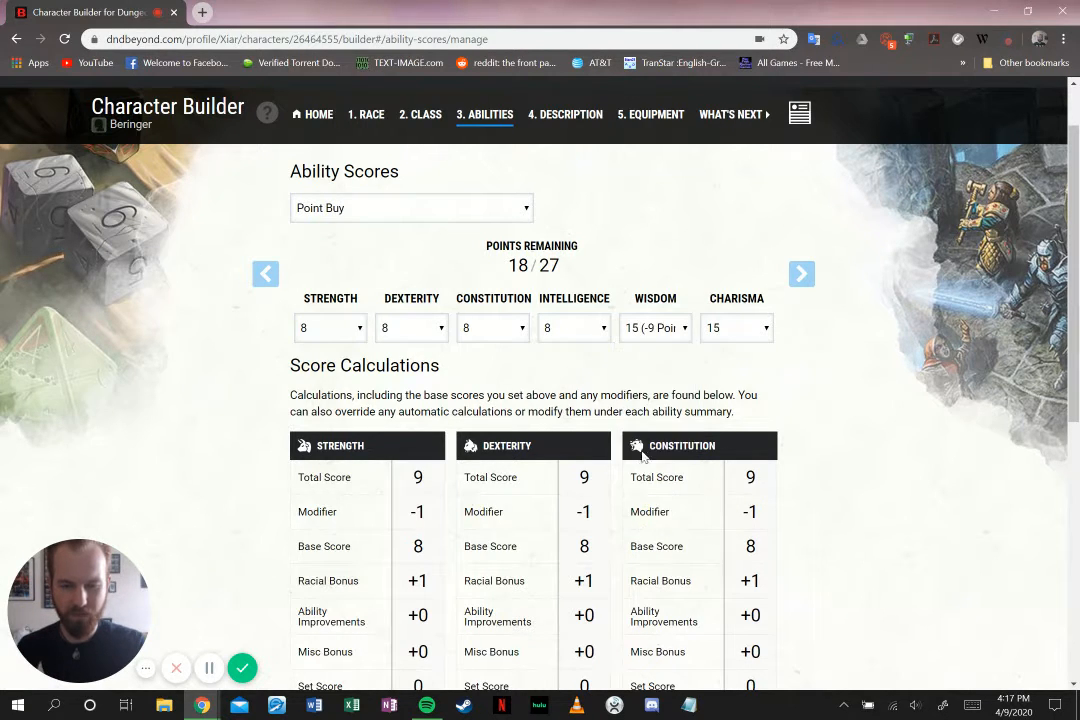
Switch the generation method back to Standard Array, assign 15 to Charisma and check its score calculations
scroll(750, 378, "down", 1)
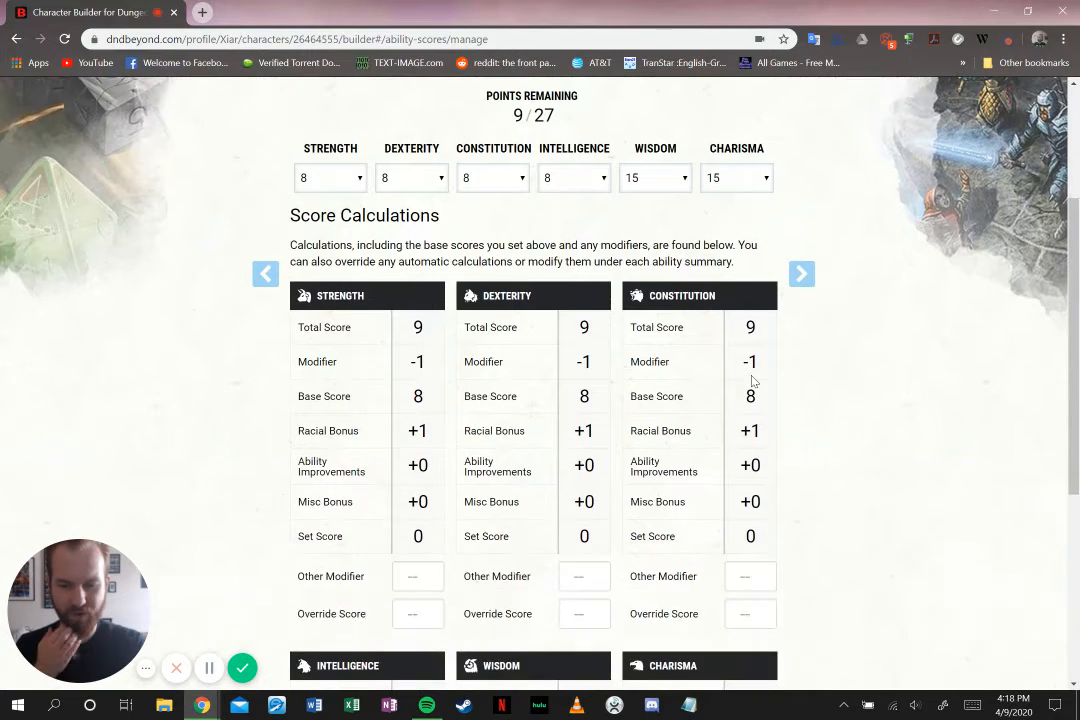
scroll(750, 378, "up", 2)
left_click(455, 293)
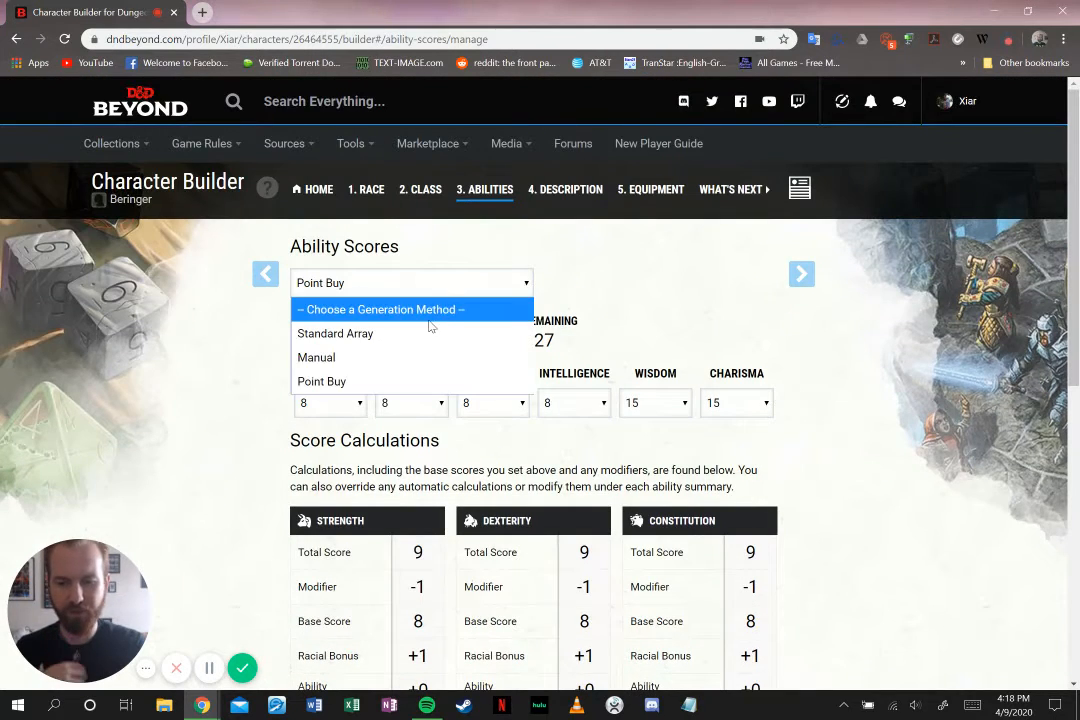
left_click(430, 331)
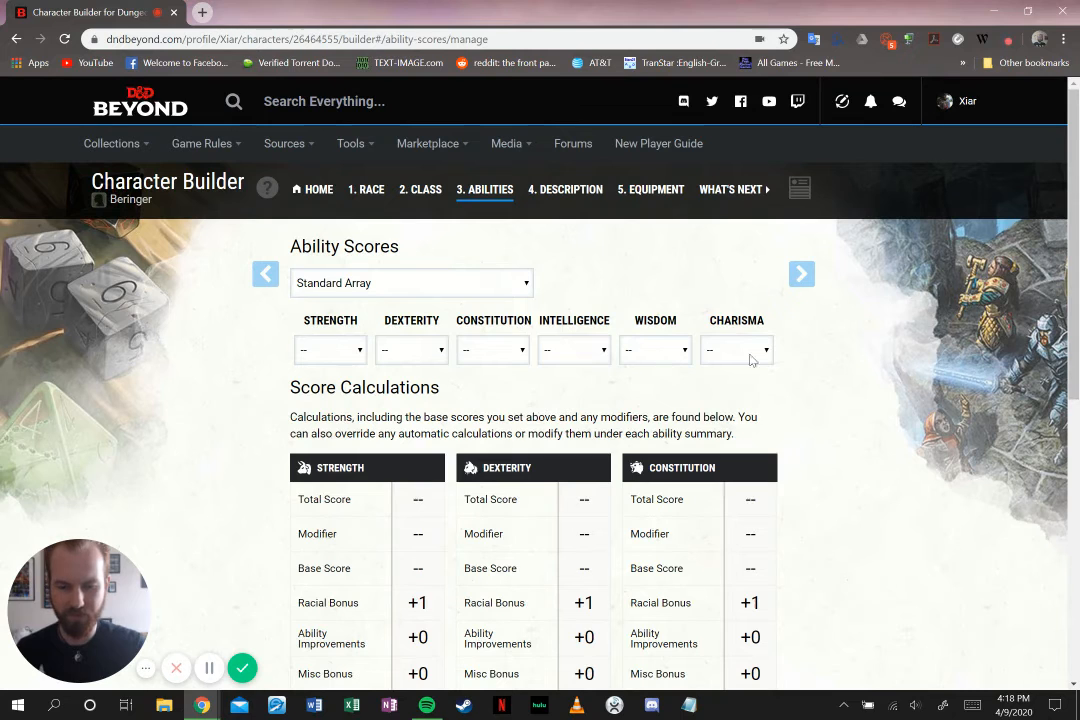
left_click(752, 350)
left_click(762, 521)
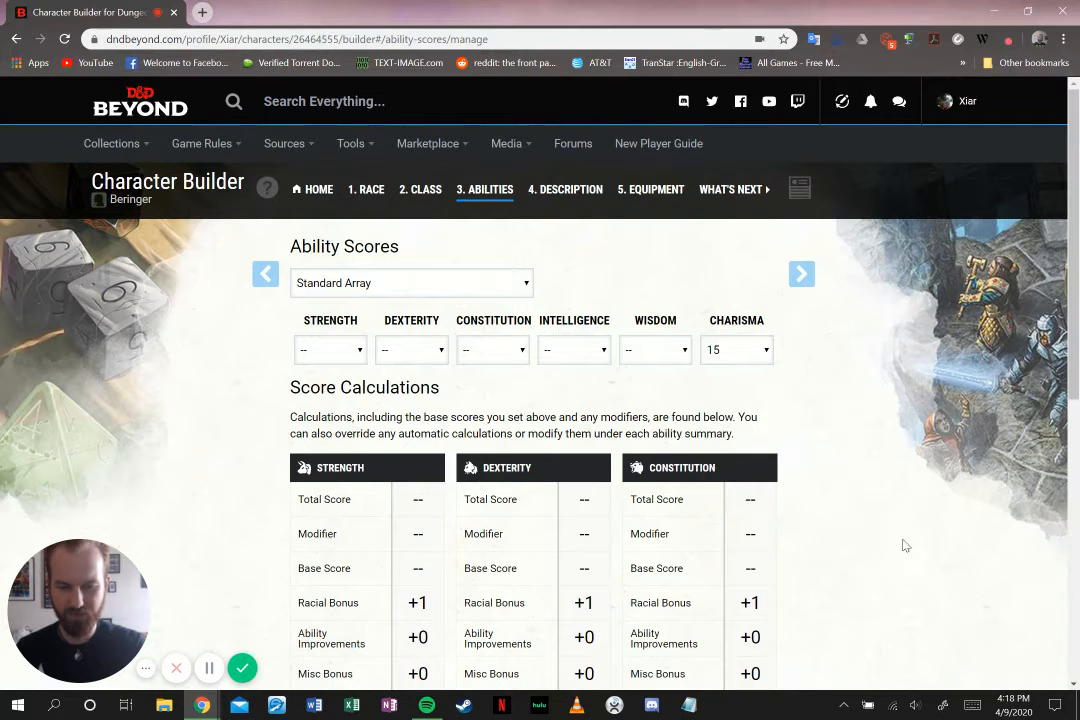
scroll(880, 530, "down", 3)
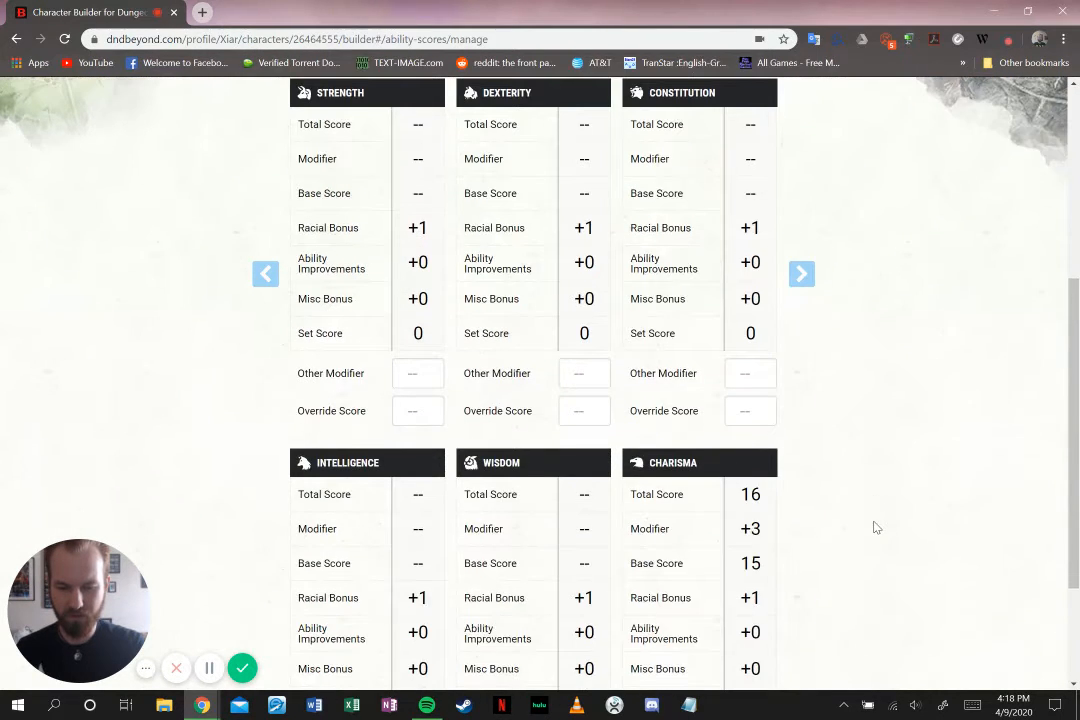
scroll(876, 500, "up", 3)
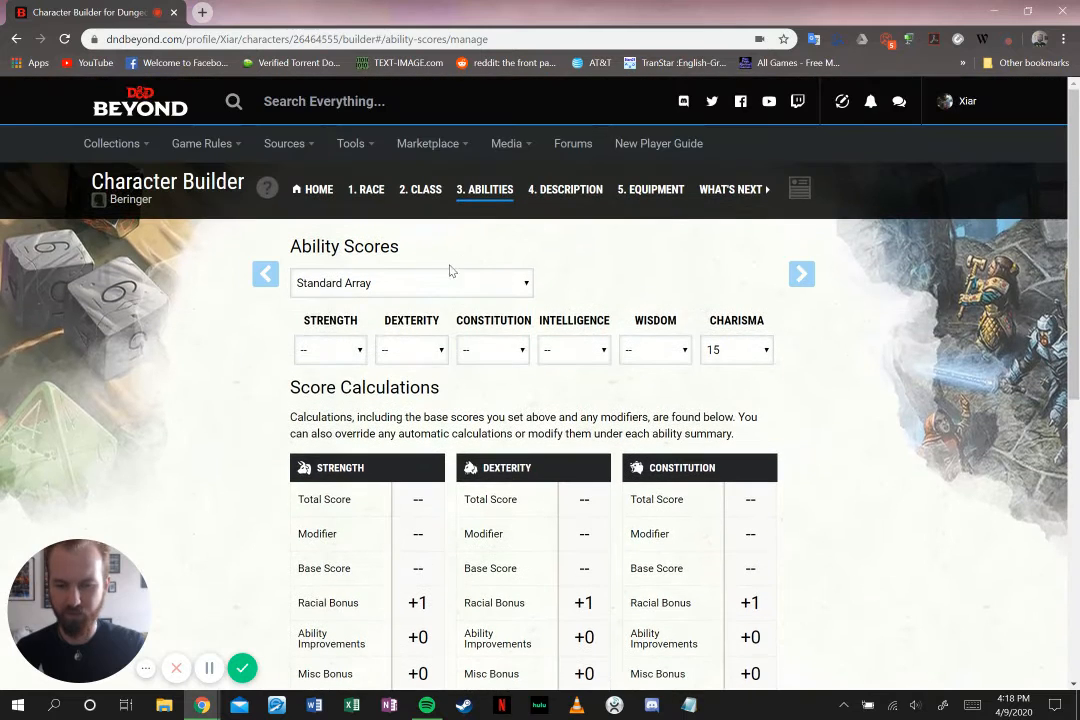
Return the ability score generation method to Point Buy
left_click(420, 284)
left_click(424, 380)
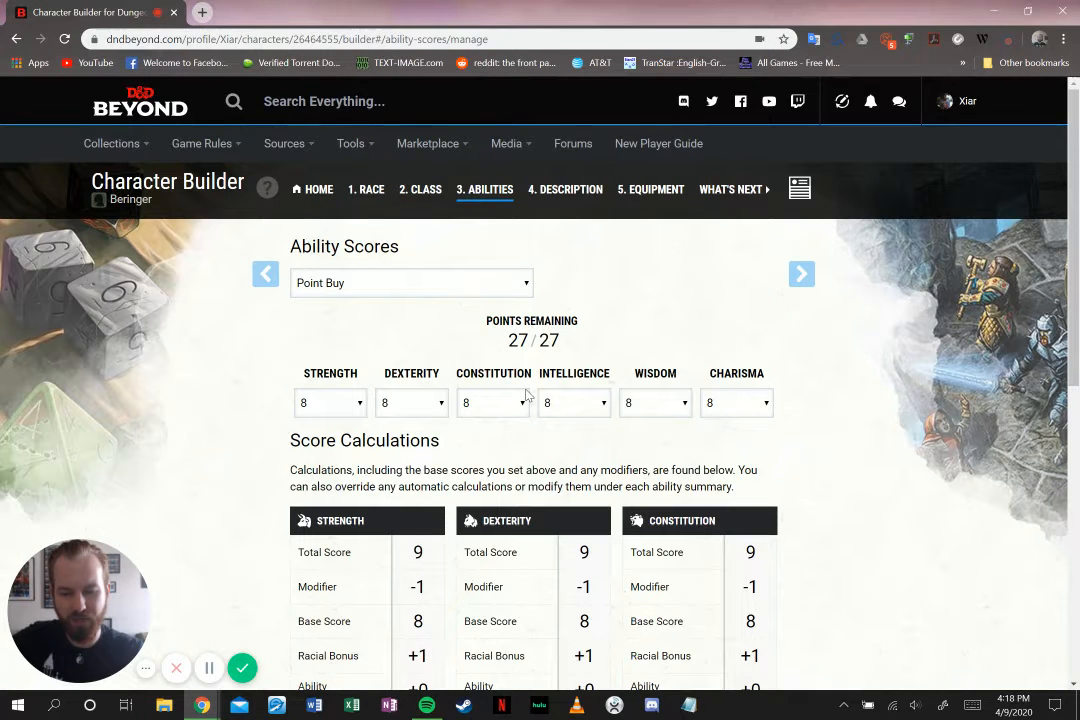
Examine the score calculations of all six abilities, including the total score, modifier, base score and racial bonus
scroll(527, 395, "down", 2)
scroll(465, 472, "down", 2)
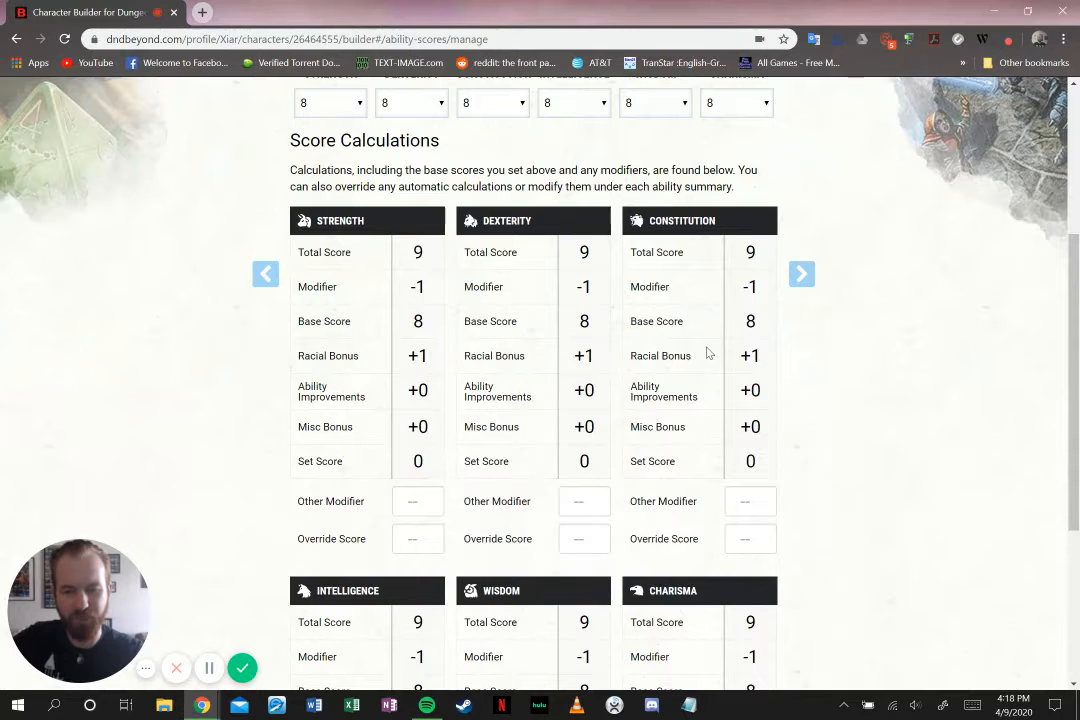
scroll(710, 351, "up", 2)
scroll(712, 351, "down", 2)
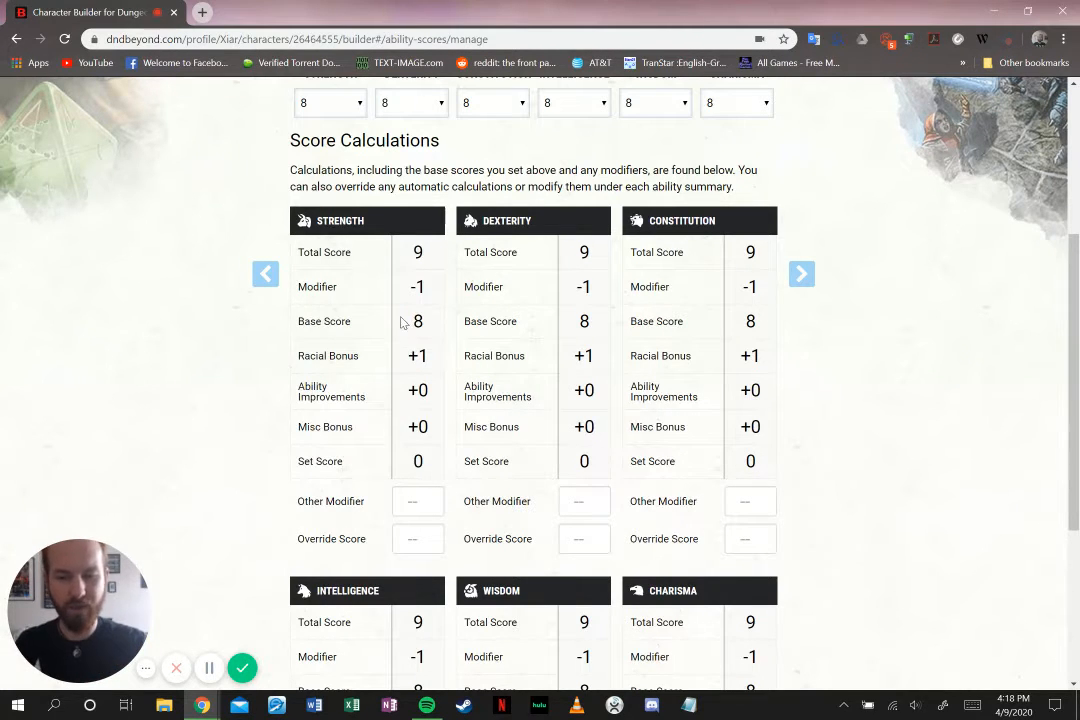
double_click(418, 252)
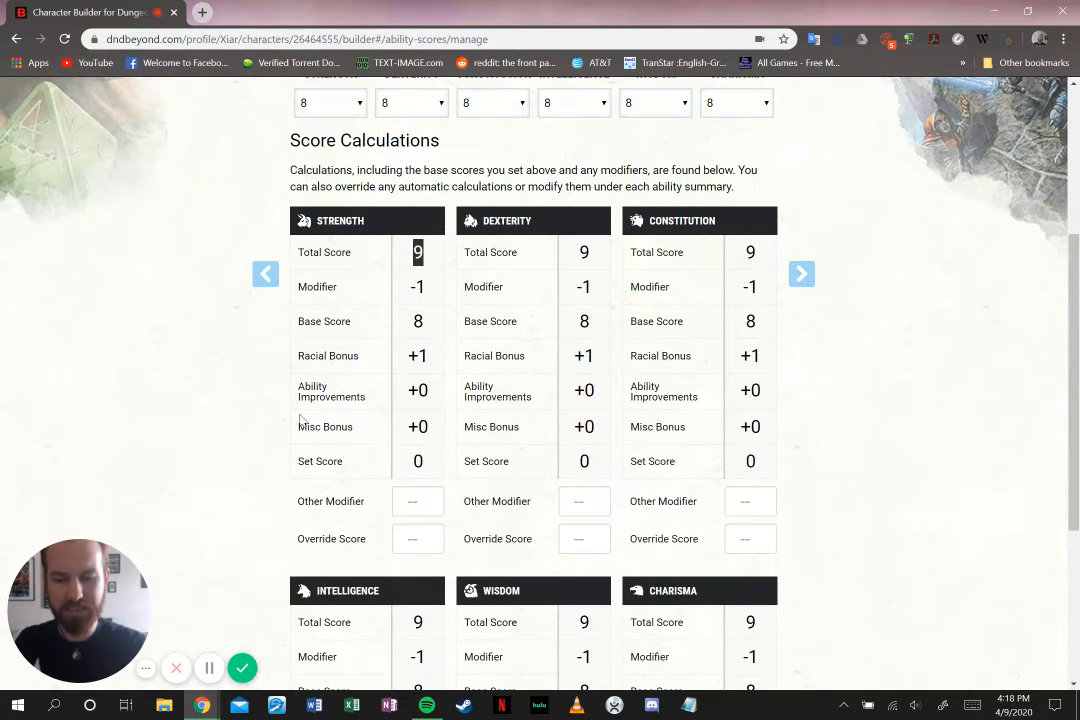
left_click(212, 405)
scroll(838, 450, "down", 3)
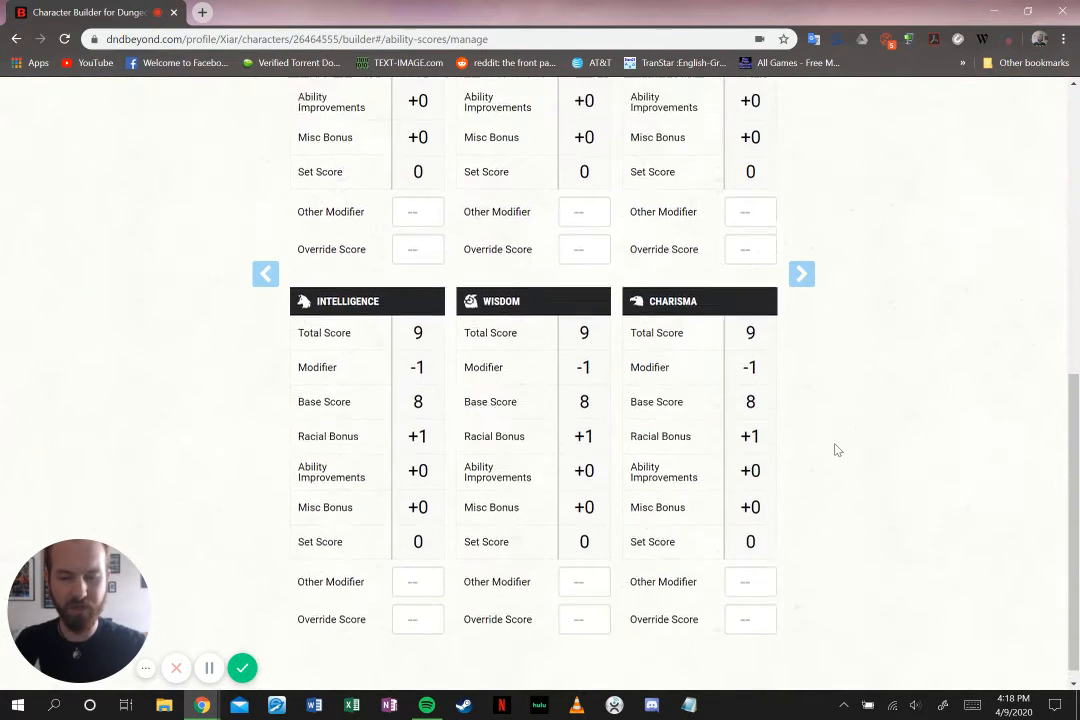
scroll(838, 450, "up", 3)
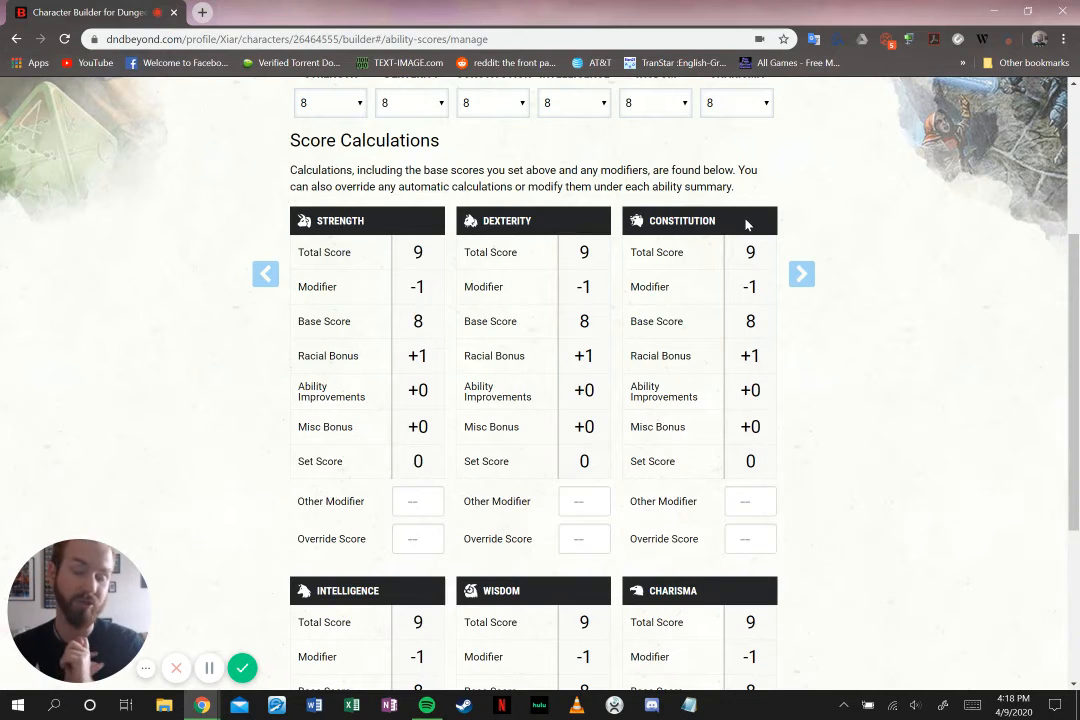
scroll(745, 224, "down", 3)
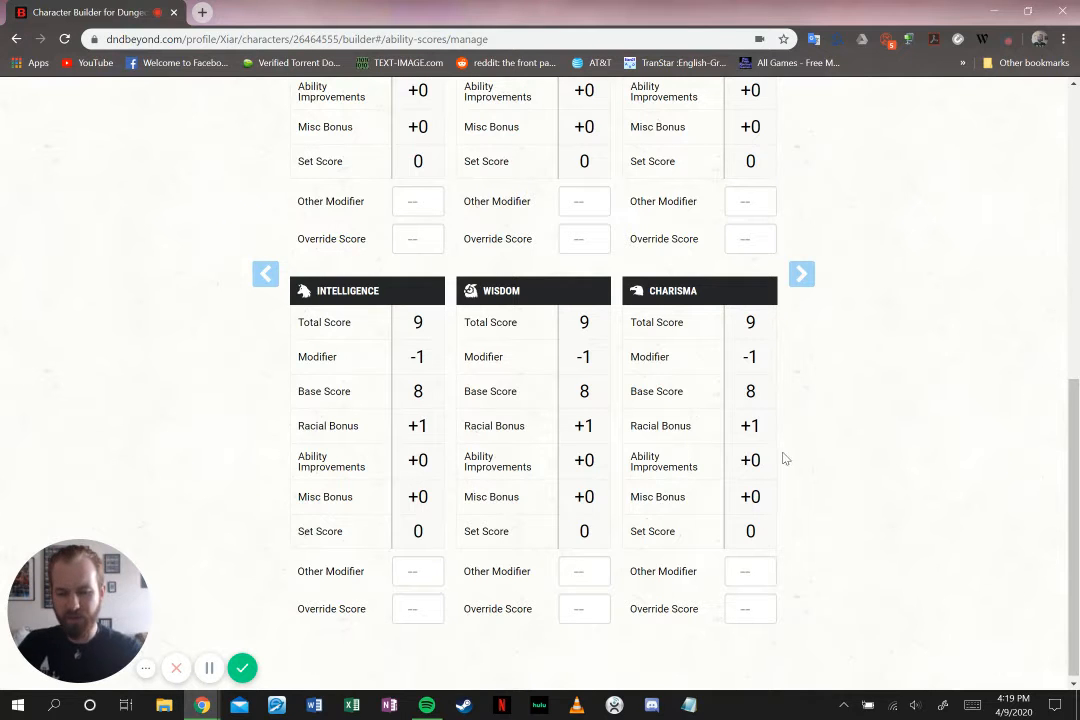
scroll(781, 455, "up", 6)
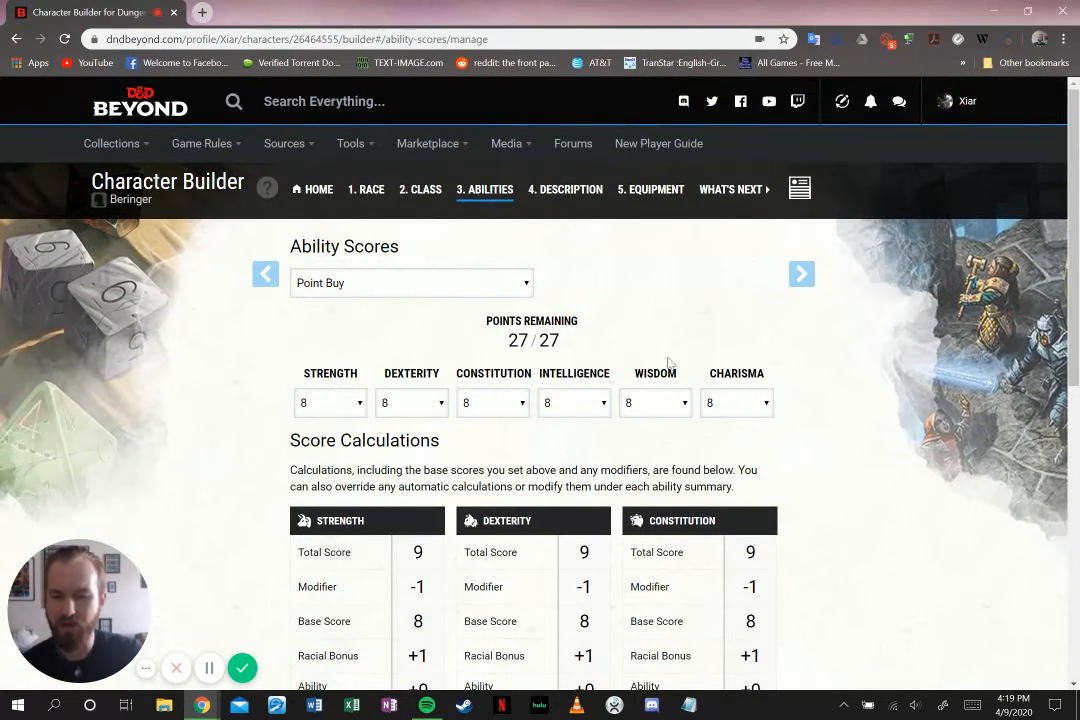
Spend points to set the base scores to 12 for Strength, 15 for Dexterity and 12 for Constitution
left_click(360, 404)
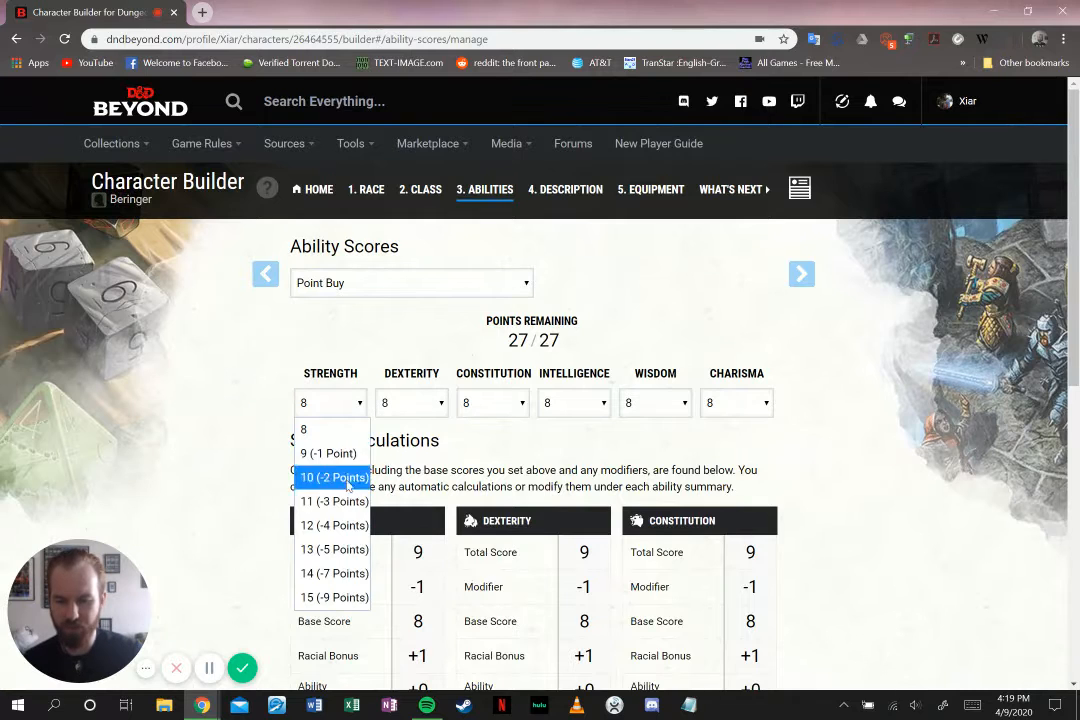
left_click(335, 525)
left_click(425, 405)
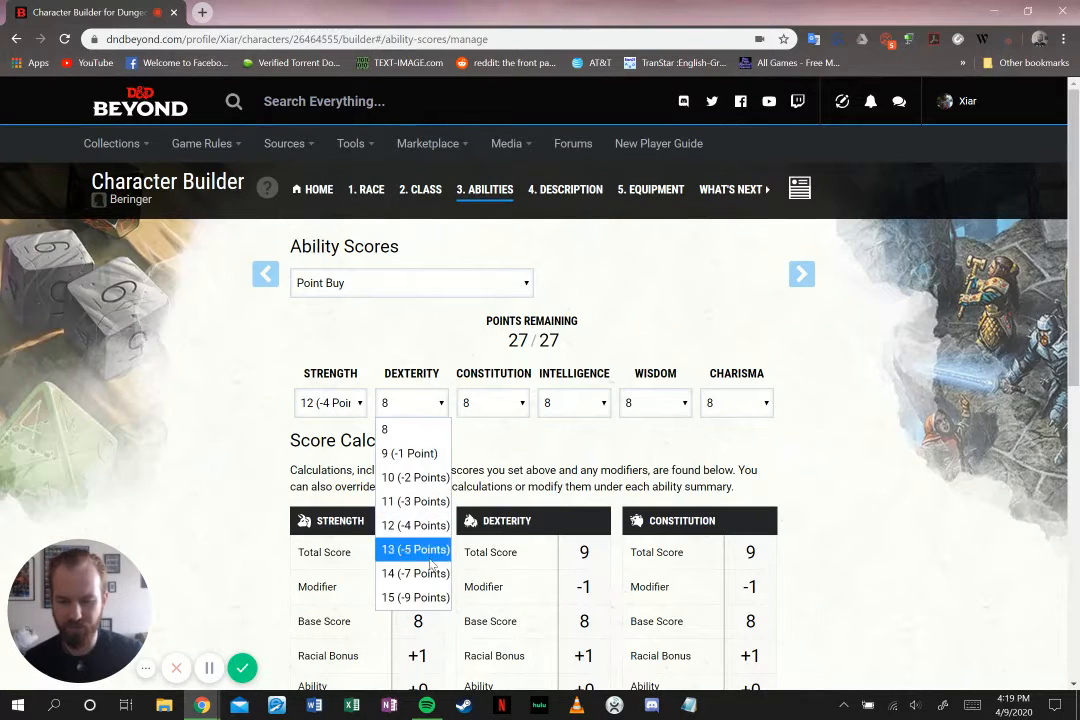
left_click(415, 597)
left_click(506, 405)
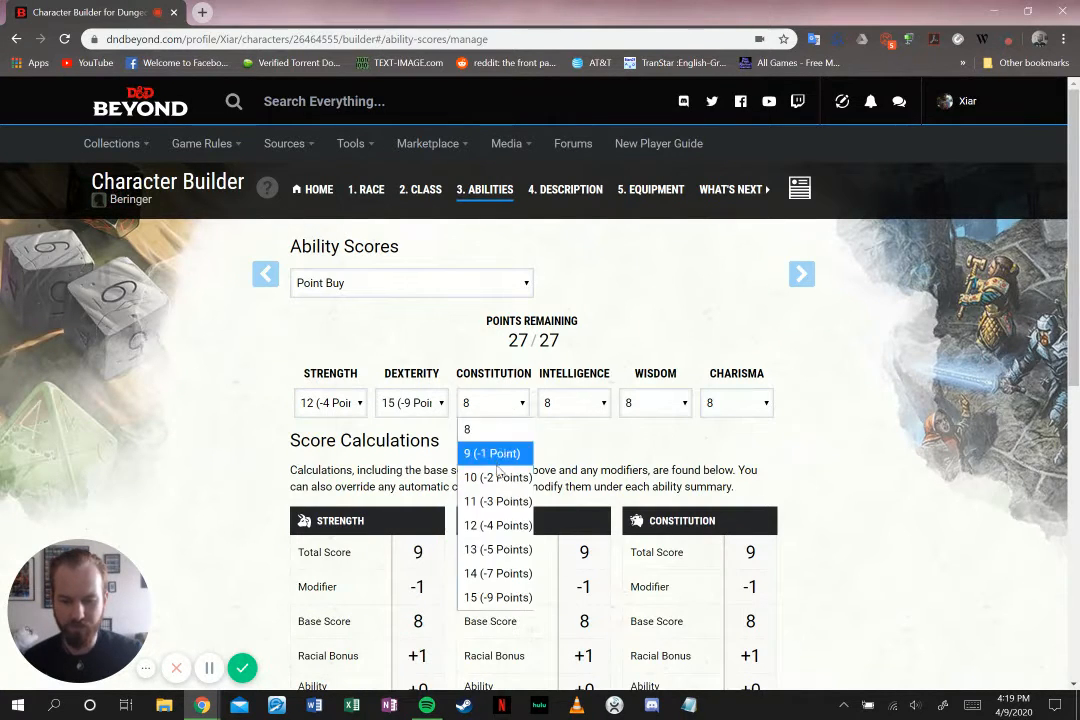
left_click(492, 523)
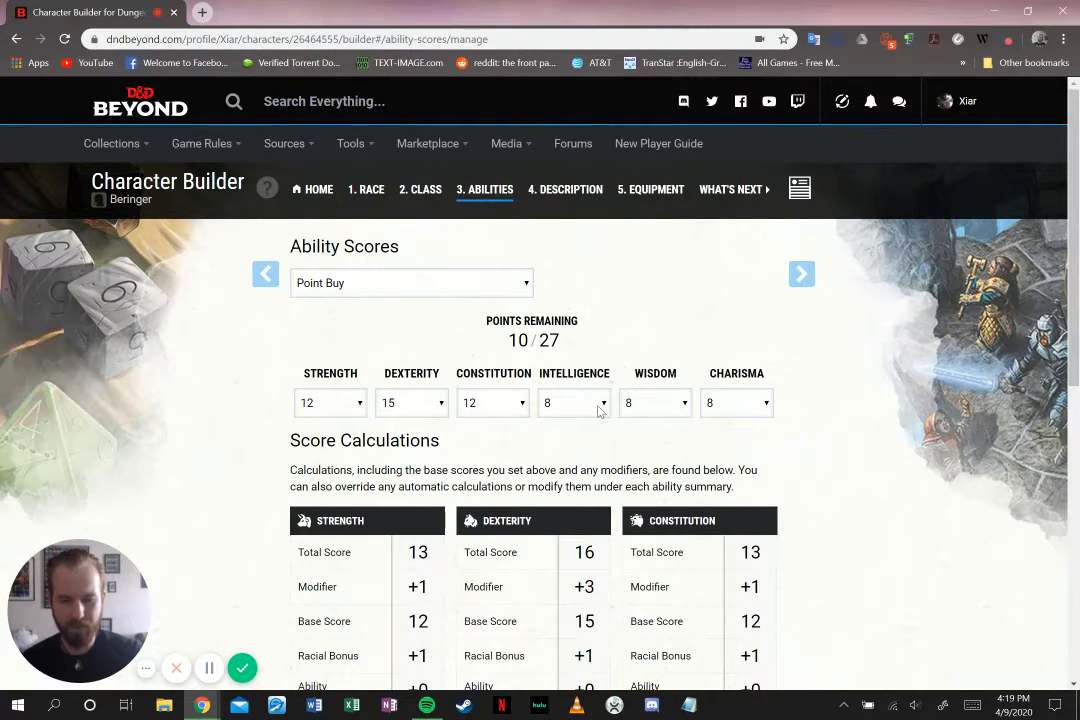
Set the Intelligence, Wisdom and Charisma base scores to 10 each
left_click(599, 405)
left_click(588, 478)
left_click(652, 404)
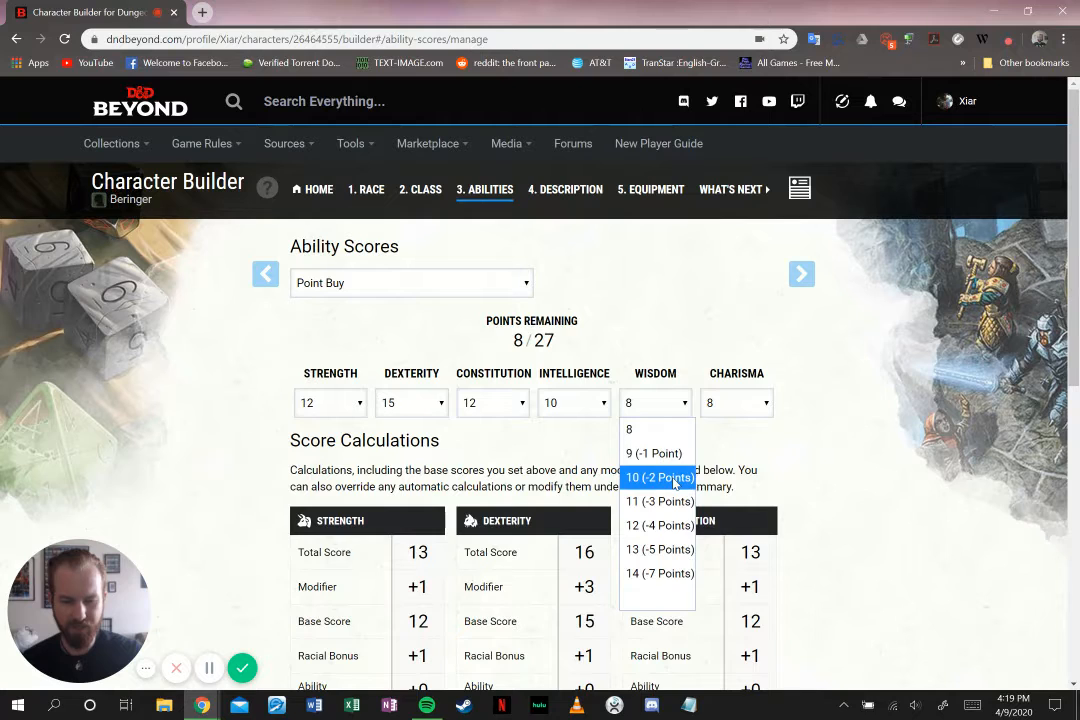
left_click(675, 478)
left_click(745, 403)
left_click(735, 478)
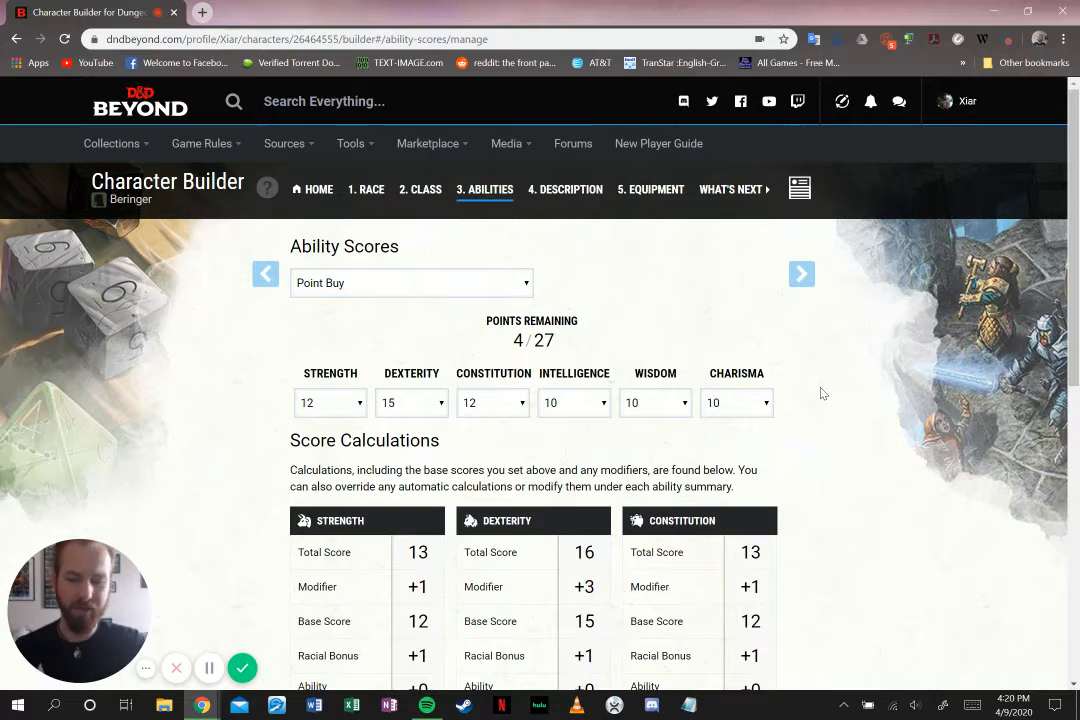
Review the recalculated totals and modifiers of all six abilities, paying attention to Dexterity's total score
scroll(829, 424, "down", 2)
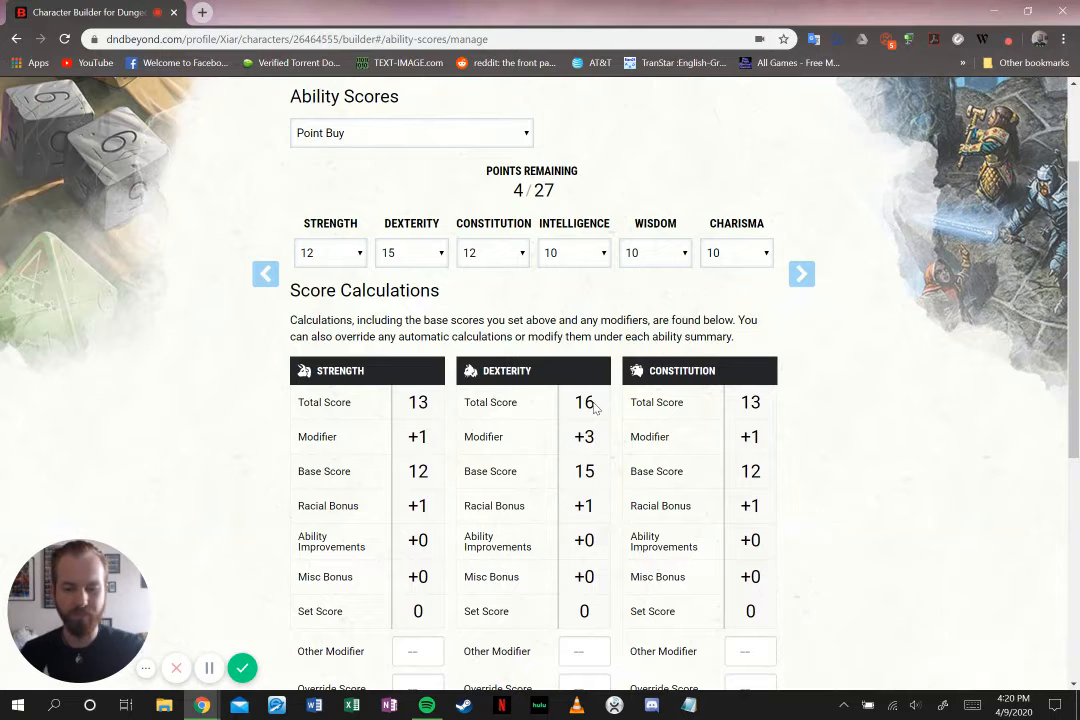
left_click_drag(595, 407, 571, 405)
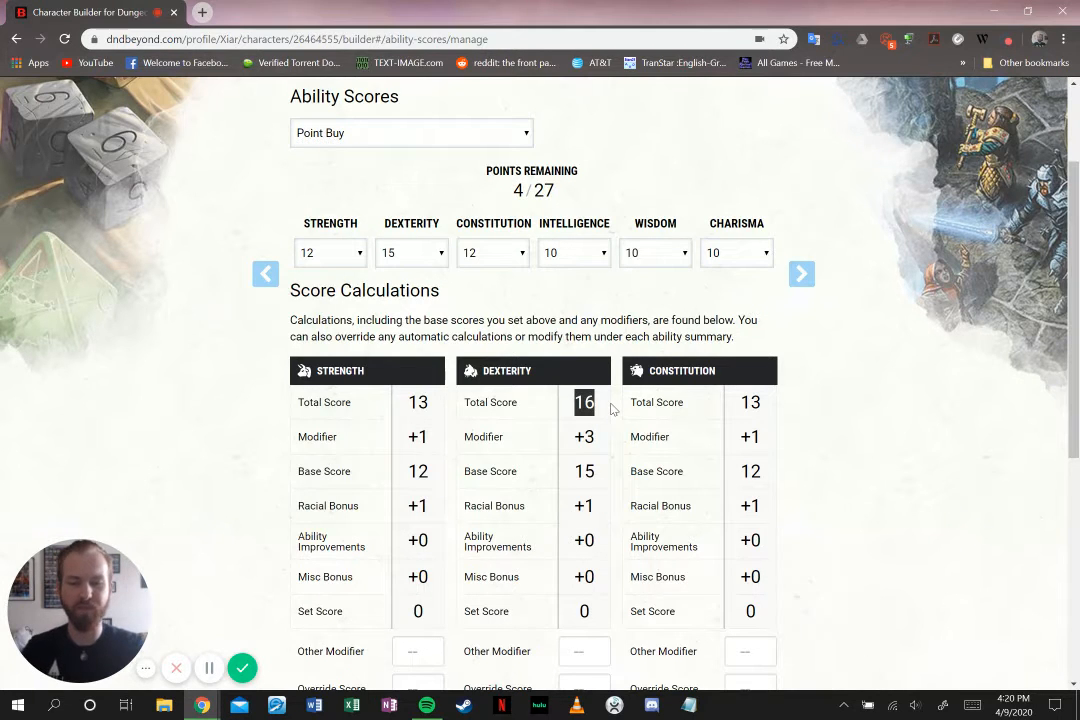
scroll(612, 409, "down", 2)
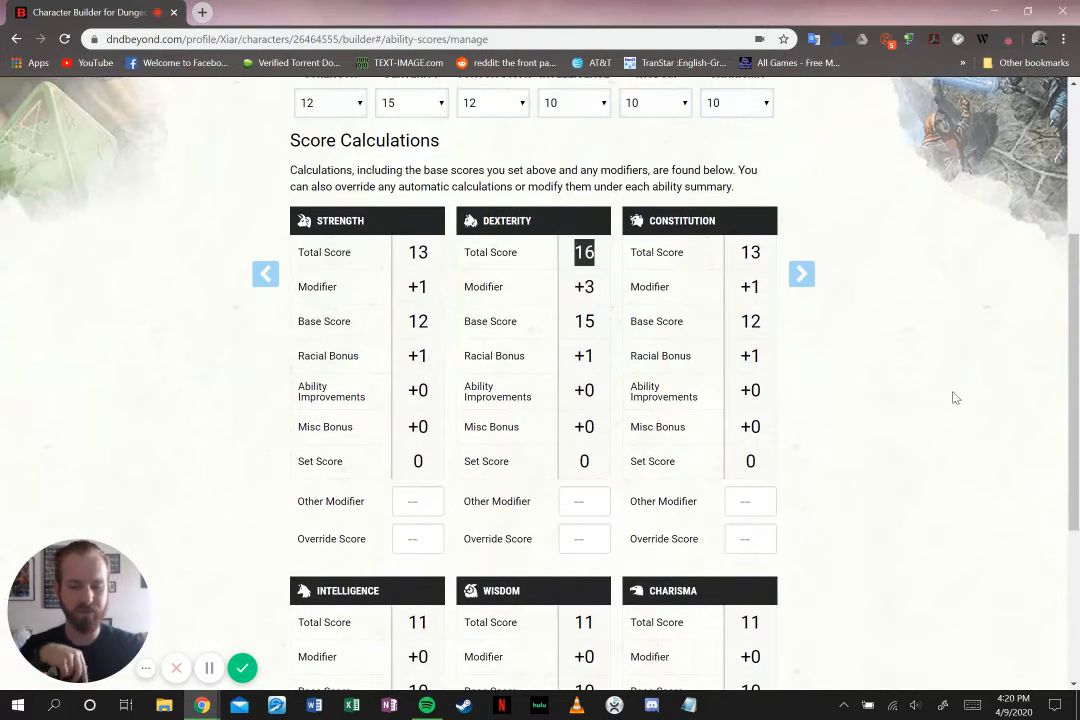
scroll(955, 398, "up", 1)
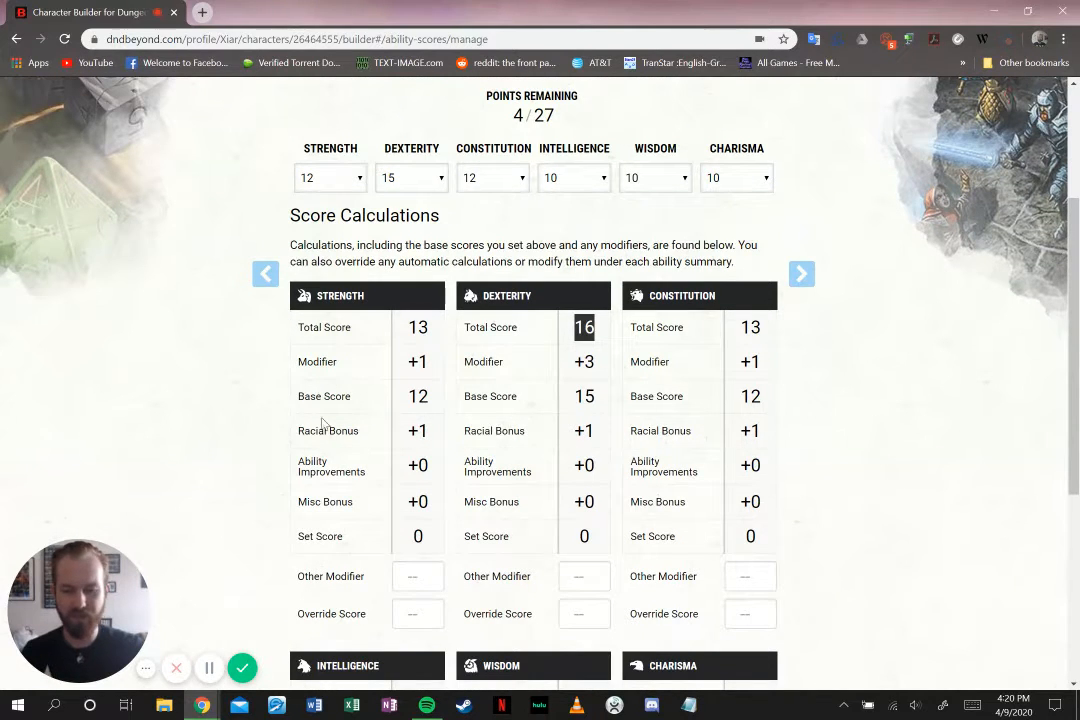
scroll(826, 440, "down", 3)
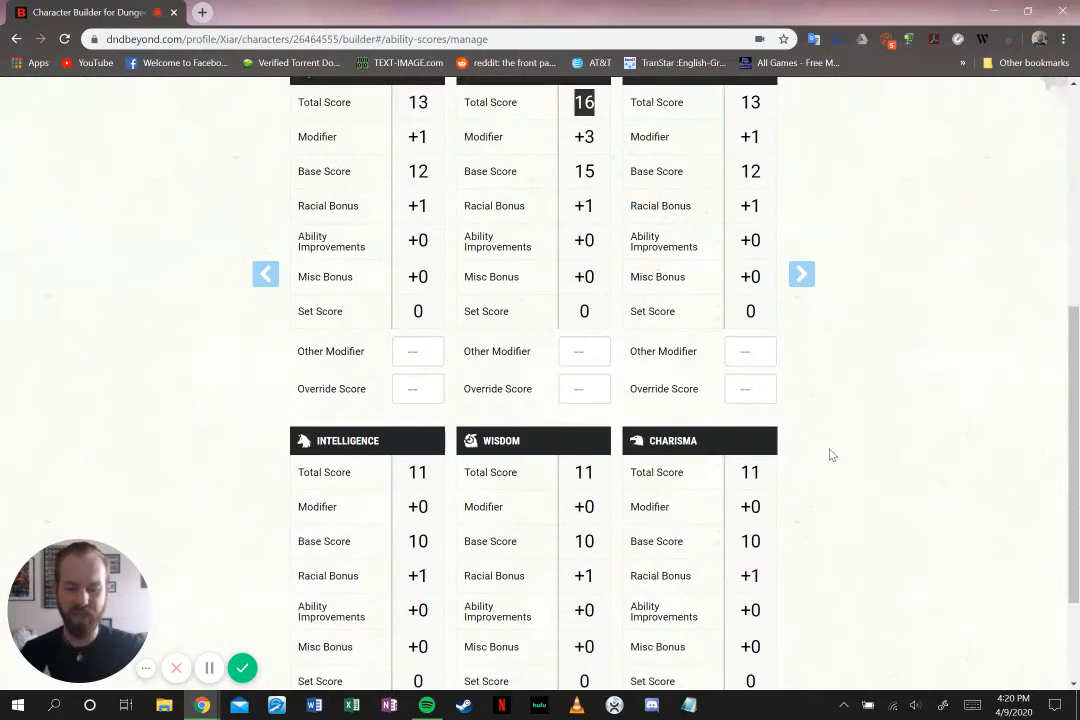
scroll(827, 567, "up", 4)
scroll(831, 559, "down", 1)
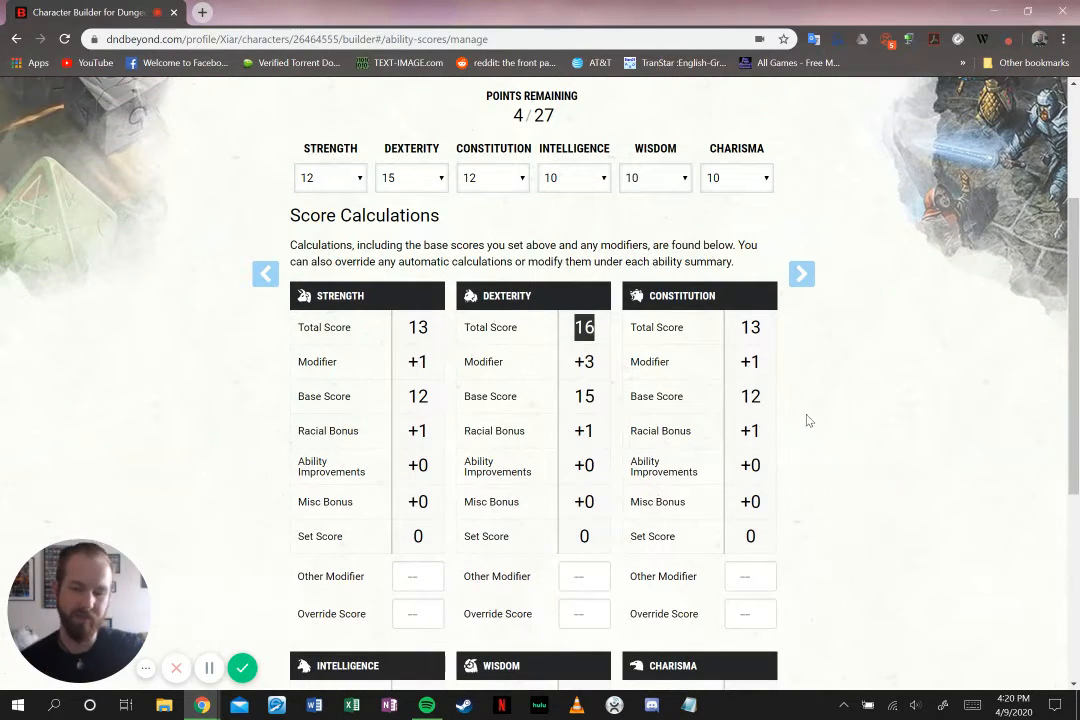
left_click(819, 358)
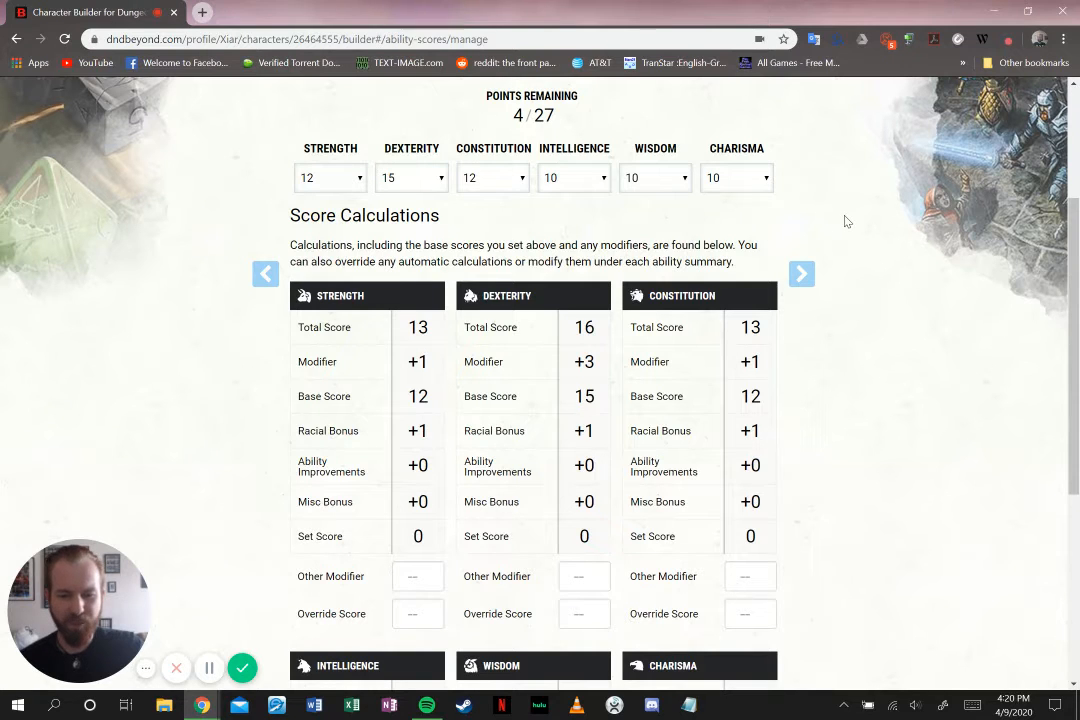
Raise the Charisma base score to 12 and check its score calculations
scroll(844, 221, "up", 1)
left_click(751, 260)
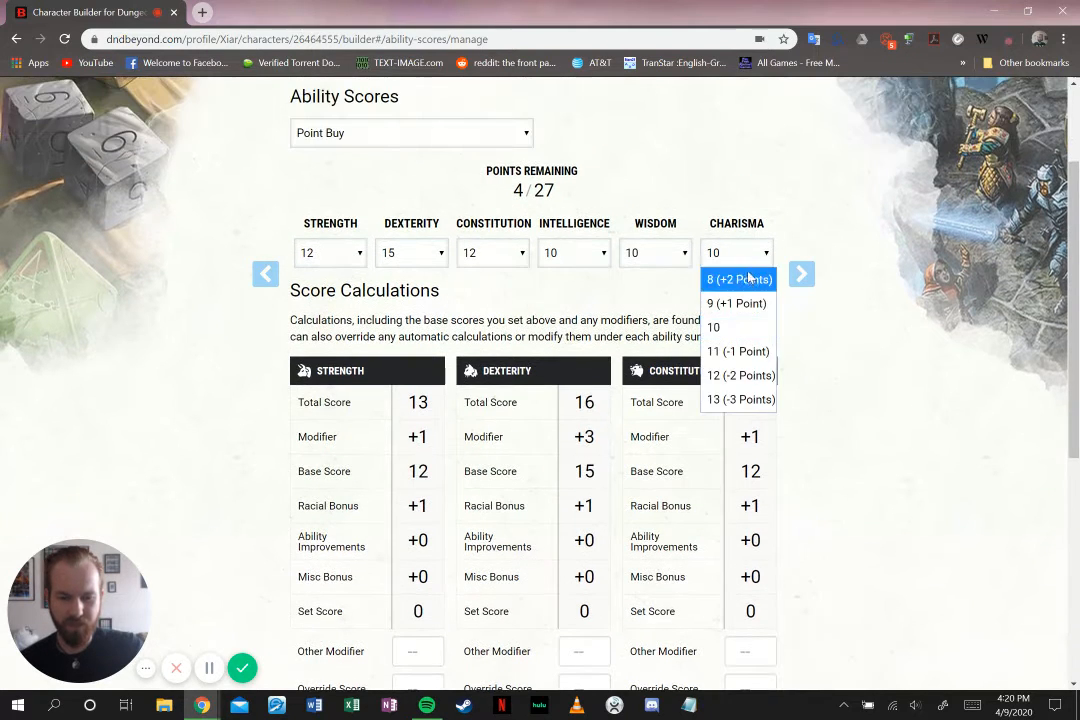
left_click(749, 377)
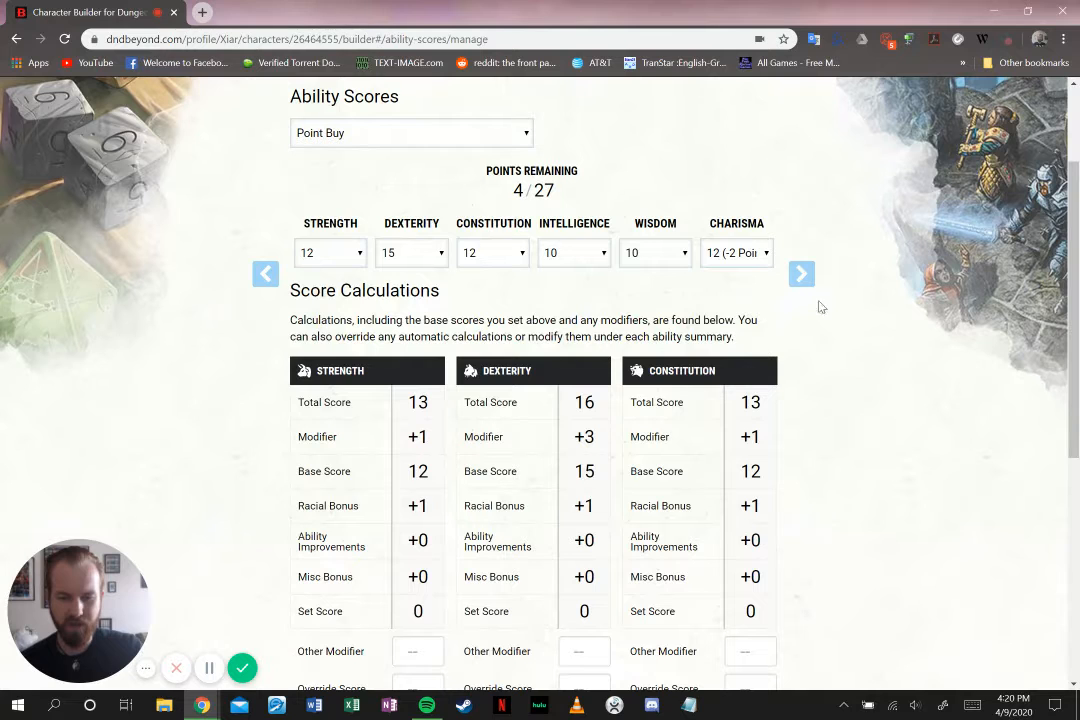
scroll(866, 197, "down", 2)
scroll(873, 232, "up", 2)
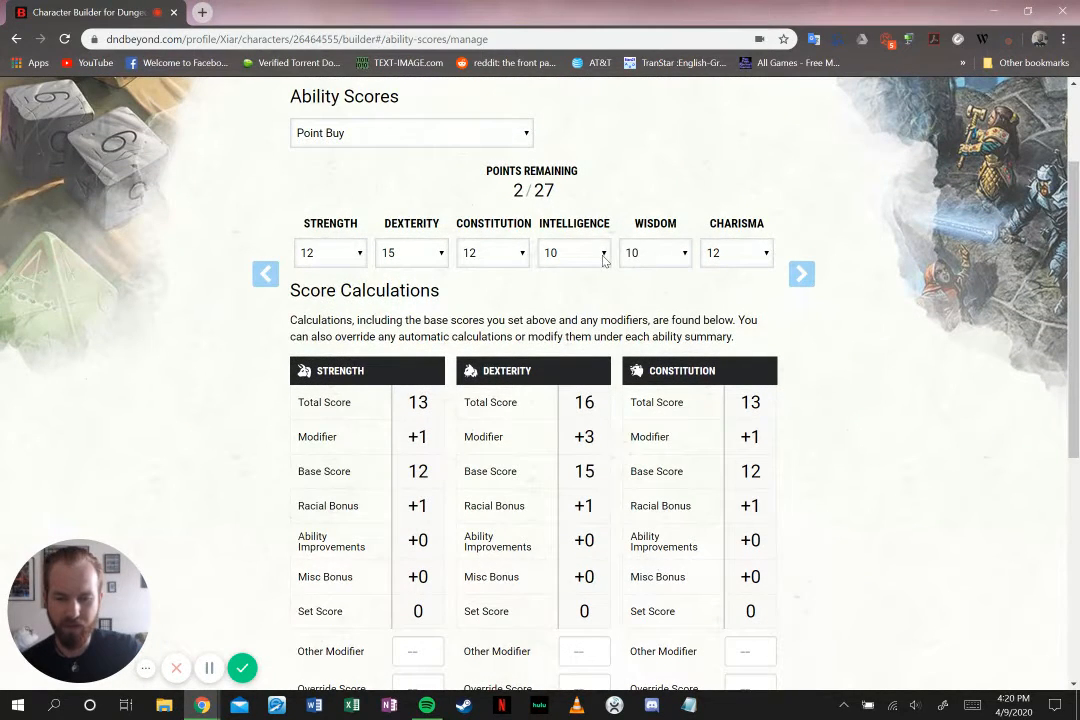
Try a Wisdom base score of 12 and set it back to 10
left_click(684, 254)
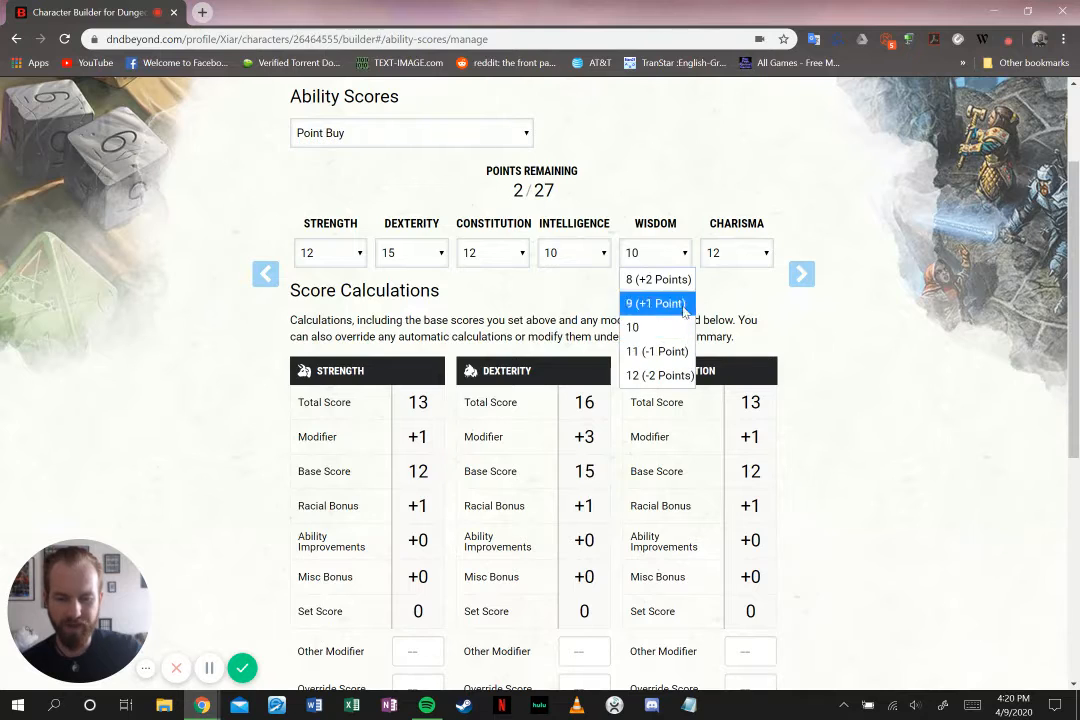
left_click(684, 375)
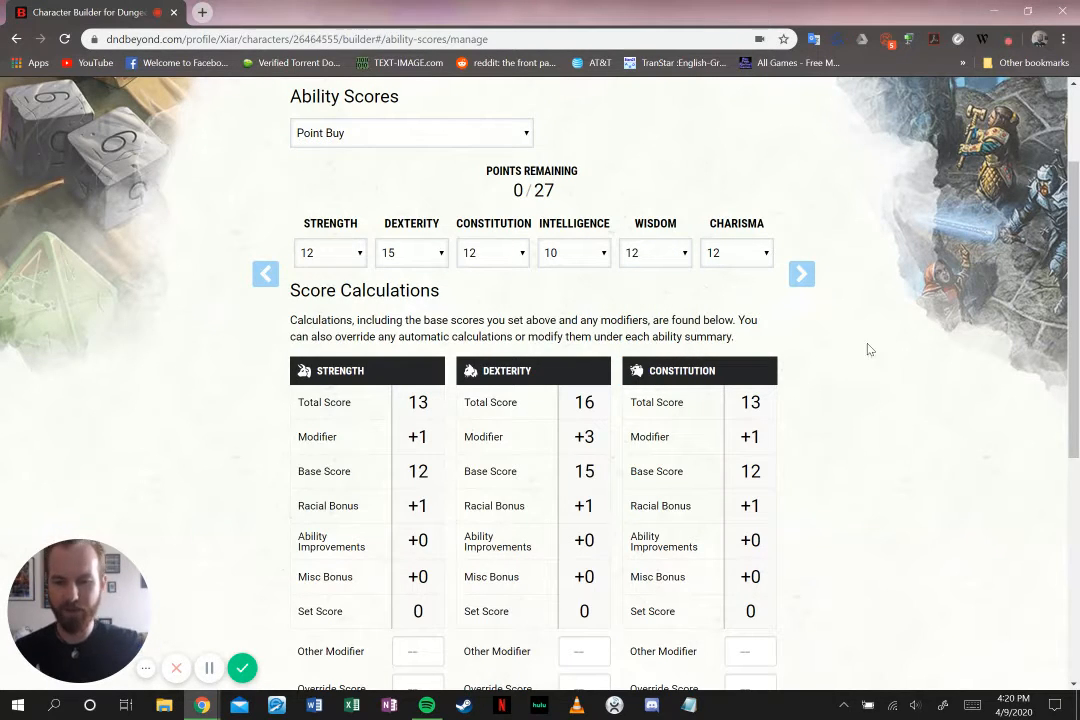
left_click(684, 254)
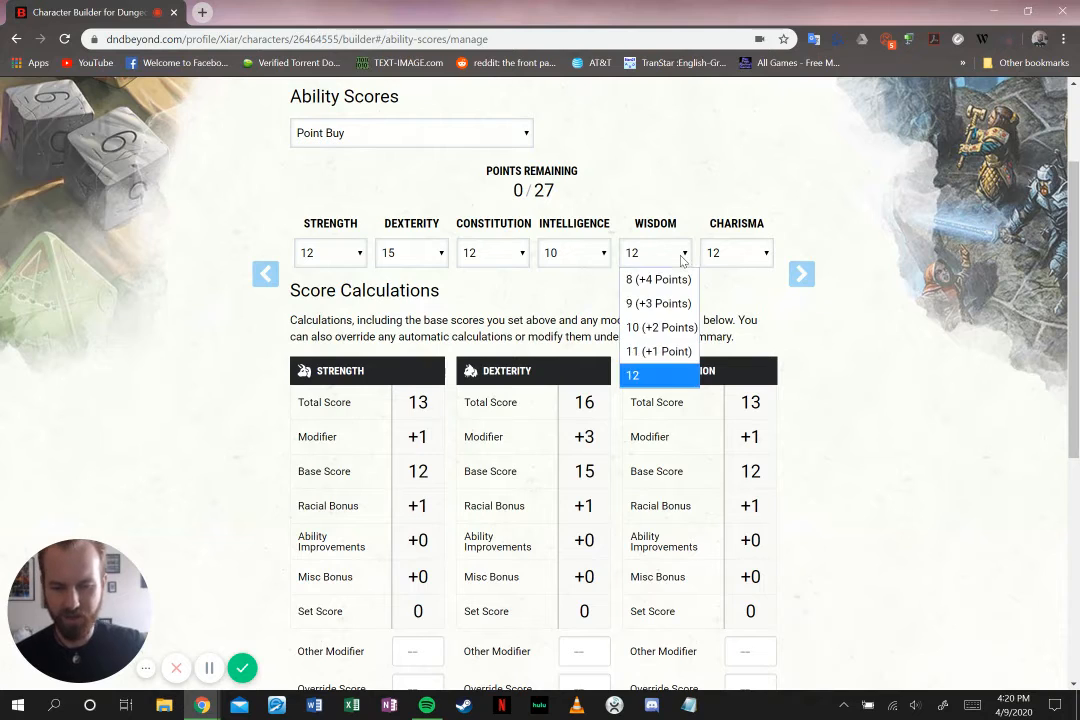
left_click(690, 330)
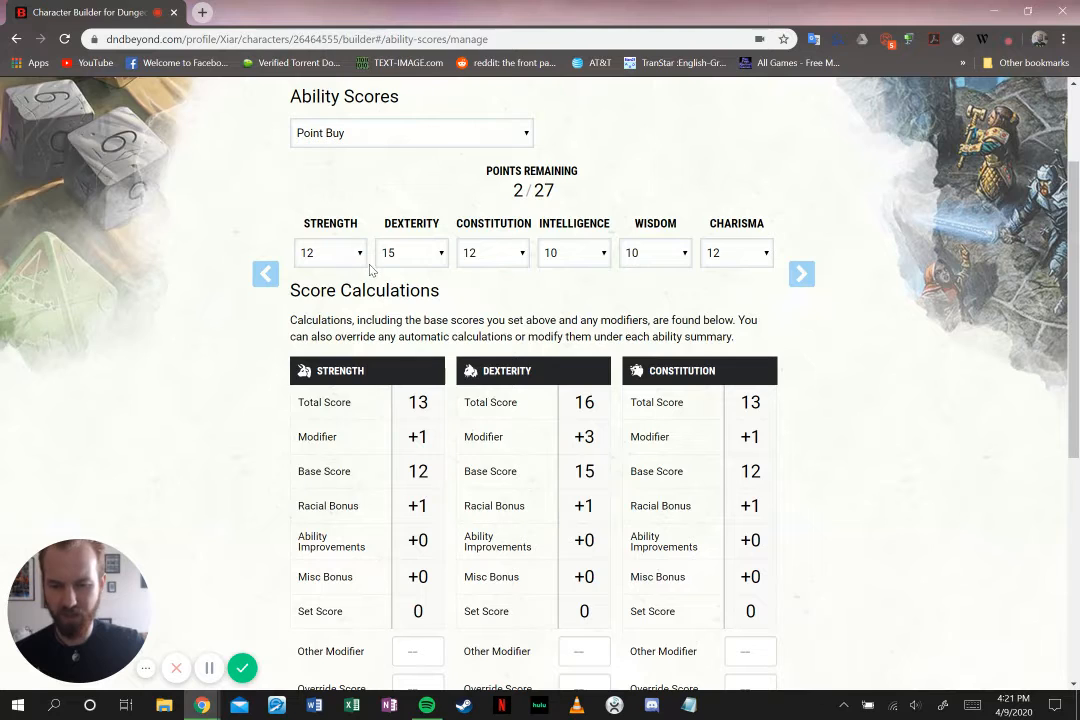
Spend the remaining points to raise the Constitution and Strength base scores to 13 each
left_click(521, 255)
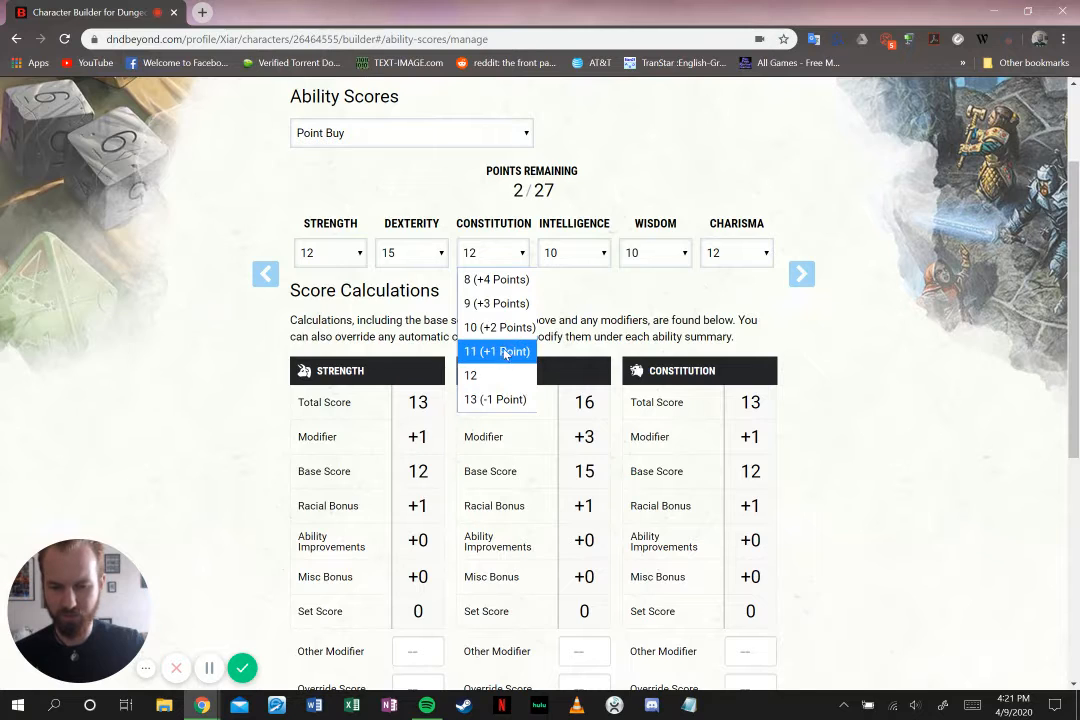
left_click(490, 399)
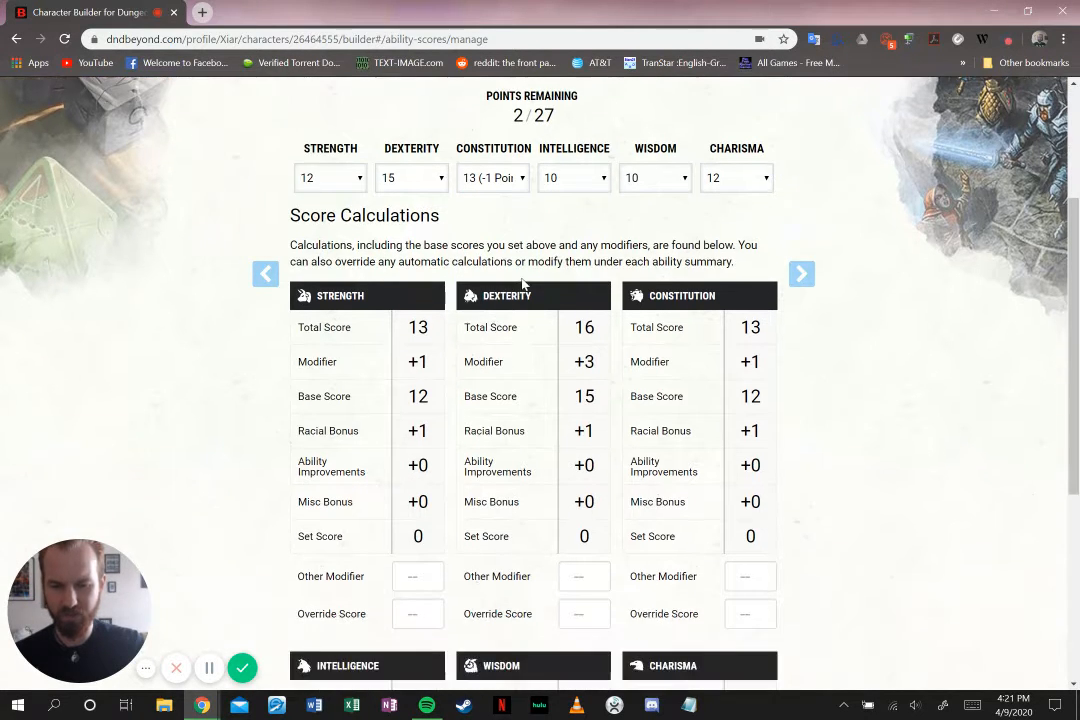
left_click(357, 261)
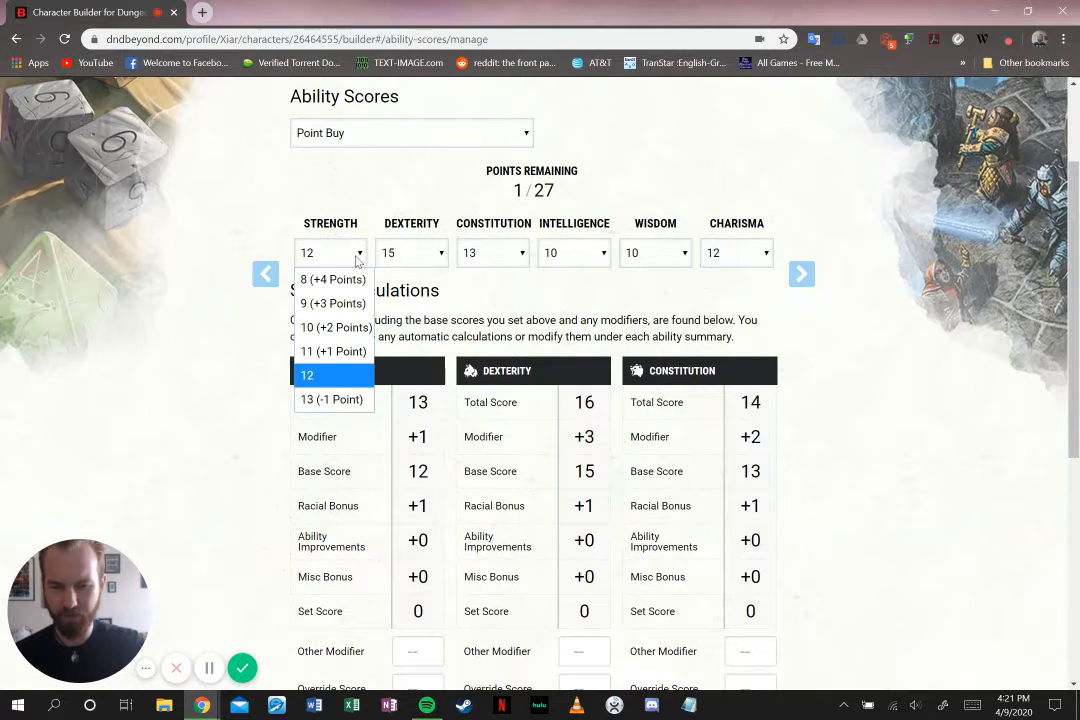
left_click(347, 398)
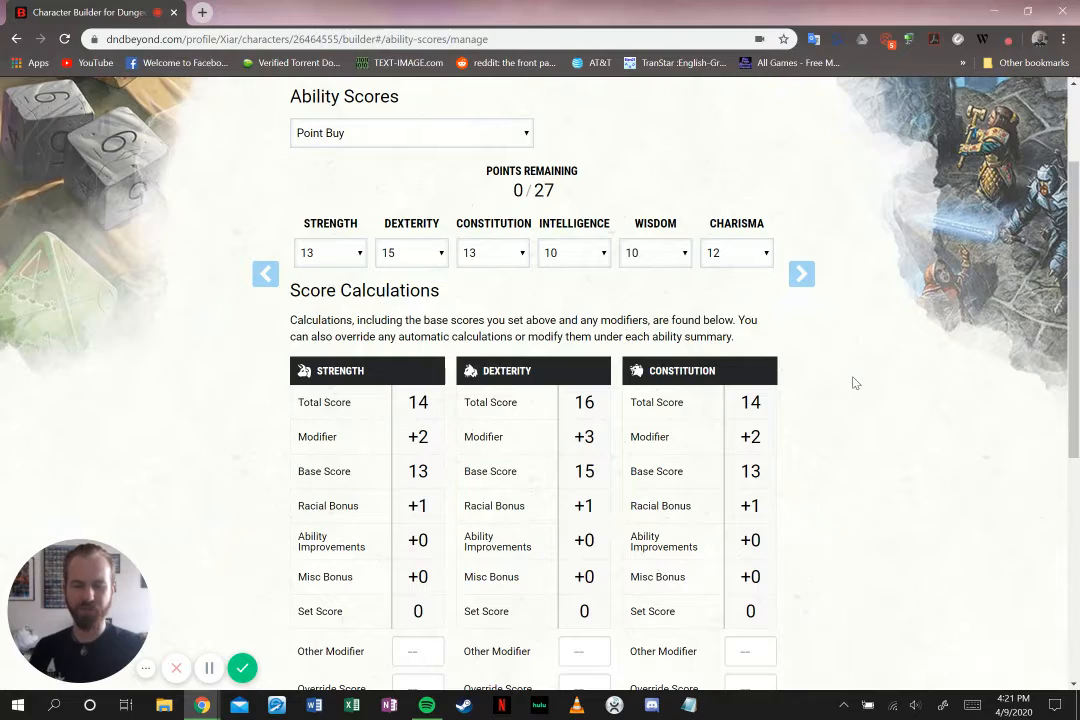
Check the final score calculations of all six abilities and move on to the Description stage
scroll(855, 383, "down", 2)
scroll(855, 383, "down", 3)
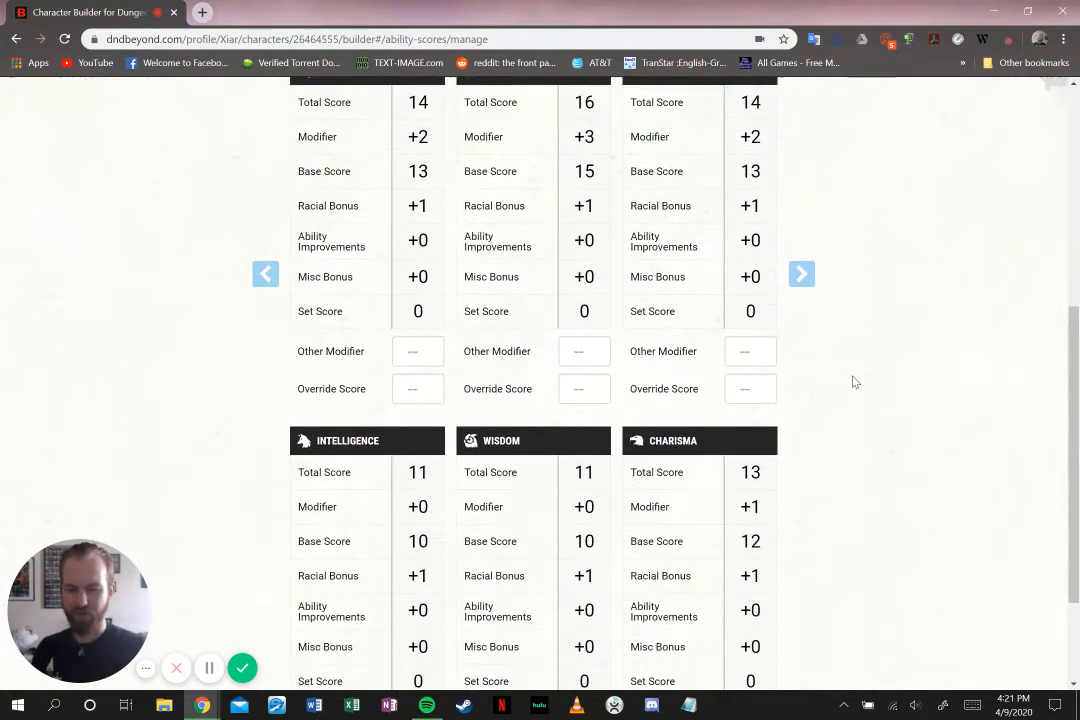
scroll(851, 378, "up", 2)
scroll(855, 377, "up", 5)
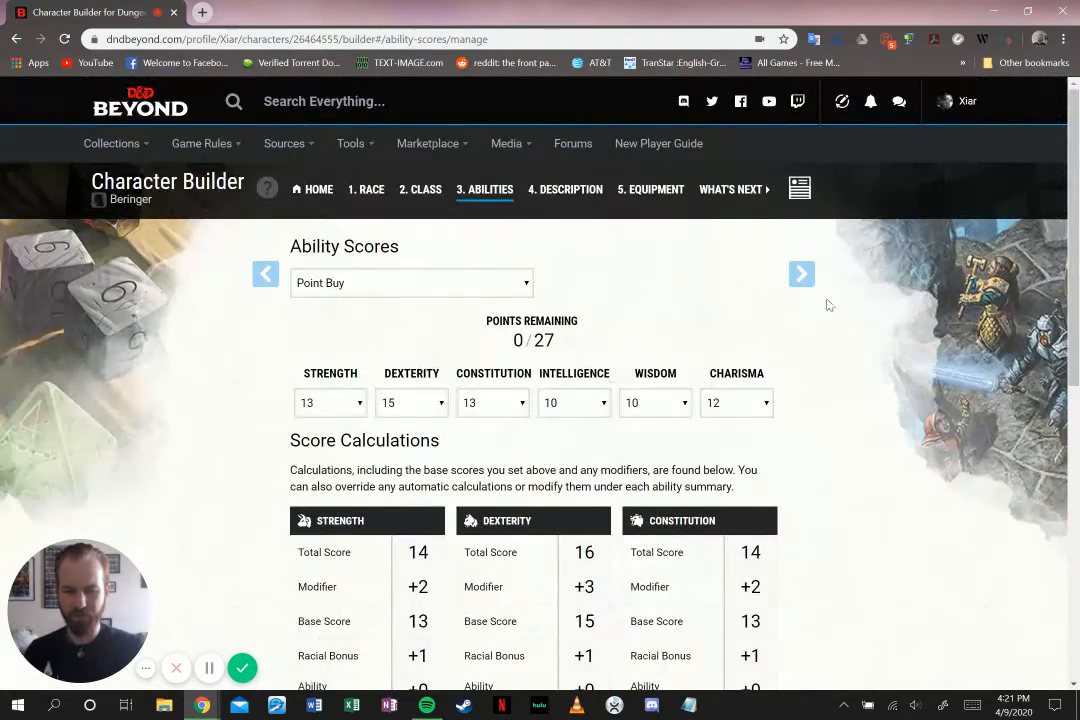
left_click(808, 276)
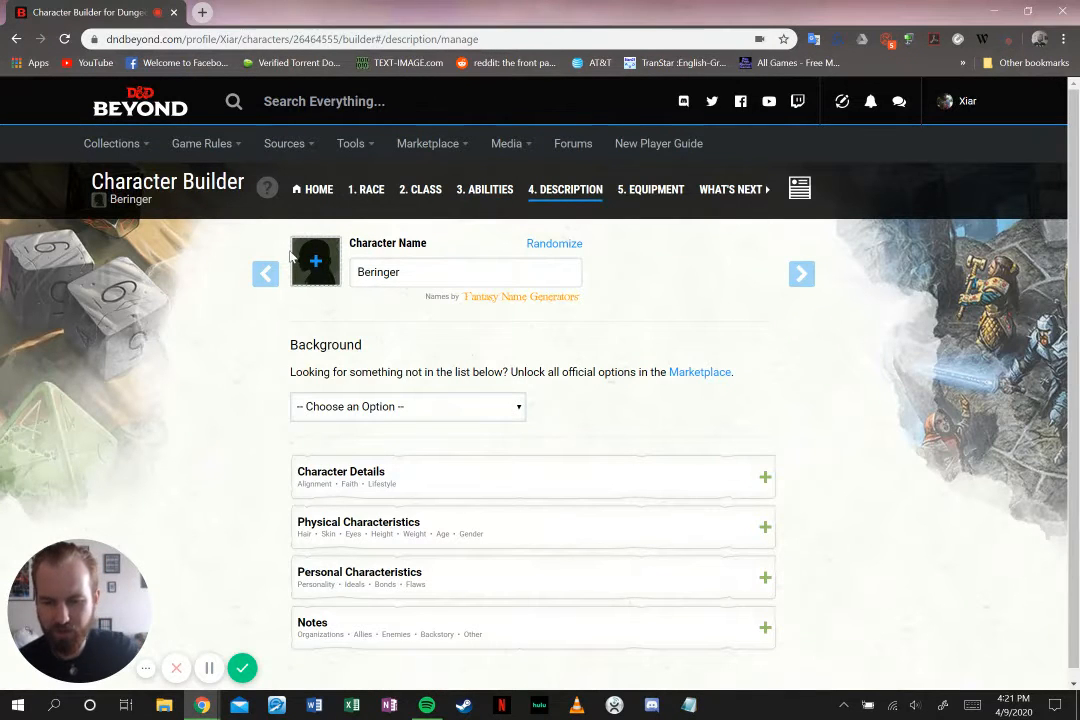
Try the Sage background and review its description, skill proficiencies and language choices
left_click(520, 410)
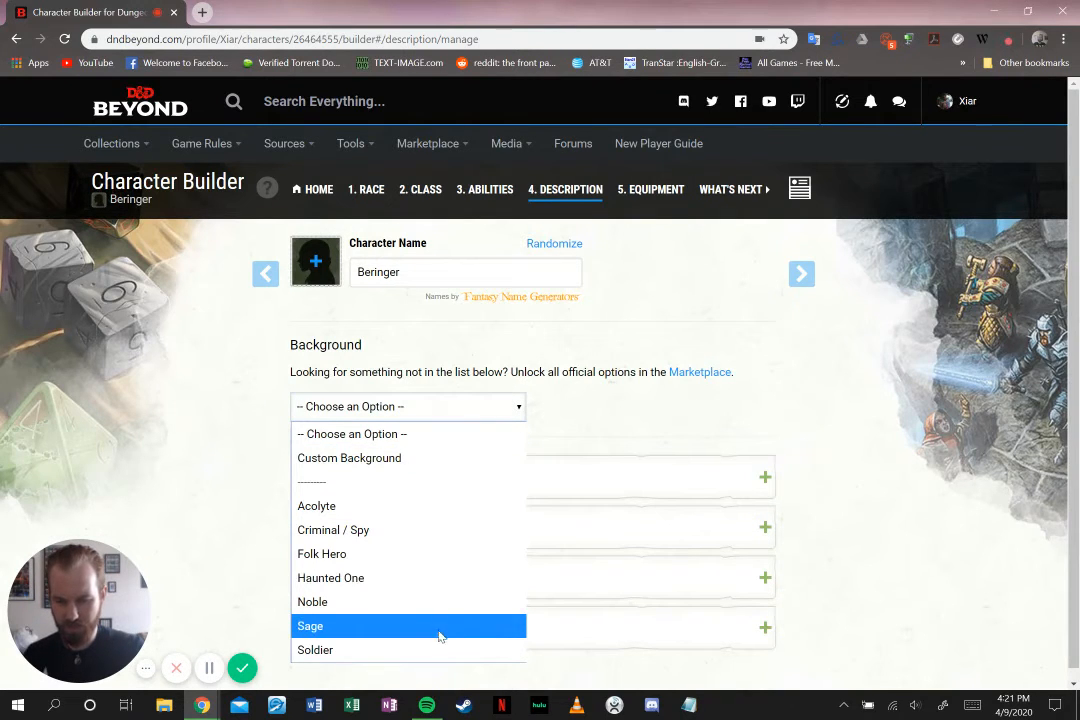
left_click(408, 628)
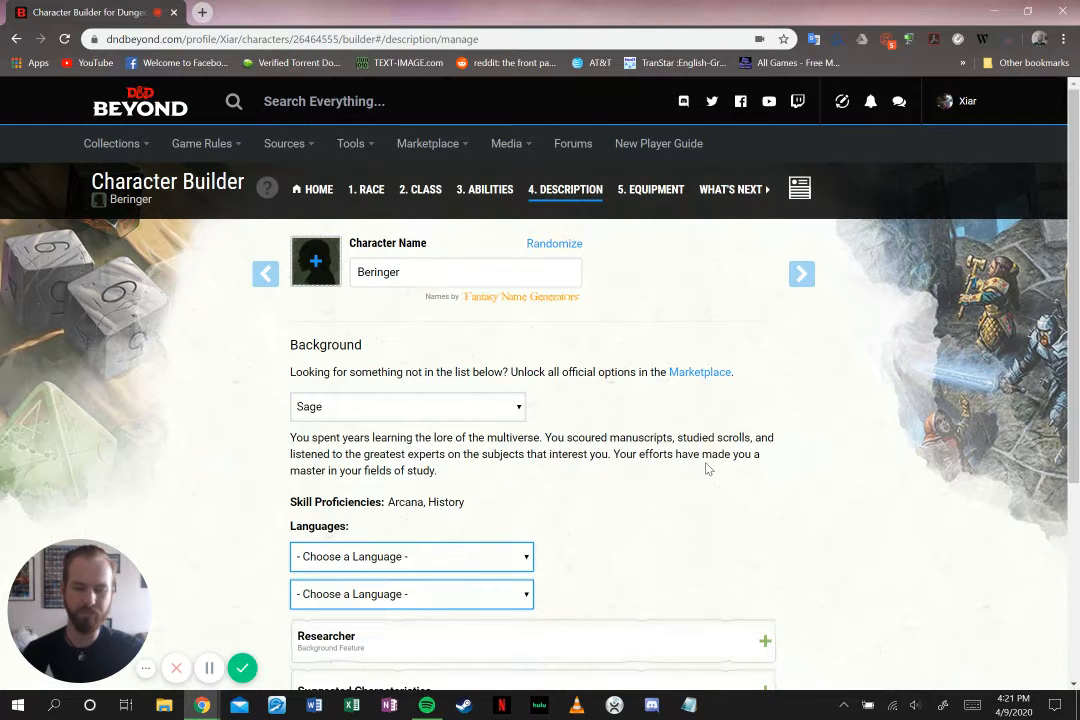
left_click(440, 414)
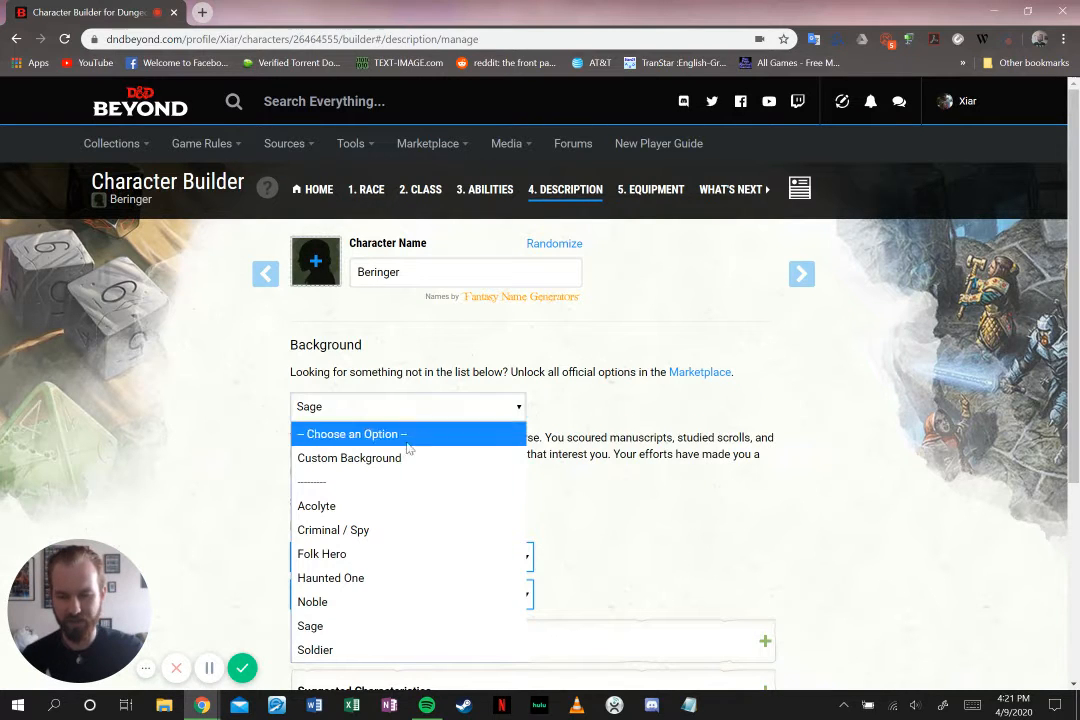
left_click(708, 472)
scroll(708, 472, "down", 1)
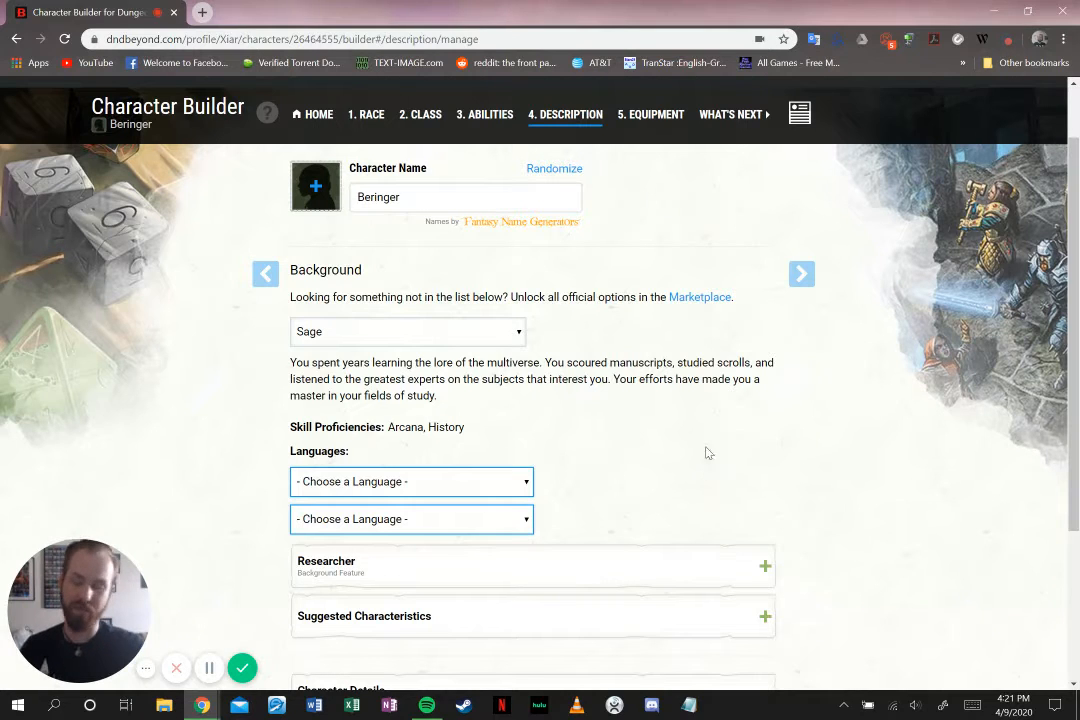
scroll(640, 439, "down", 1)
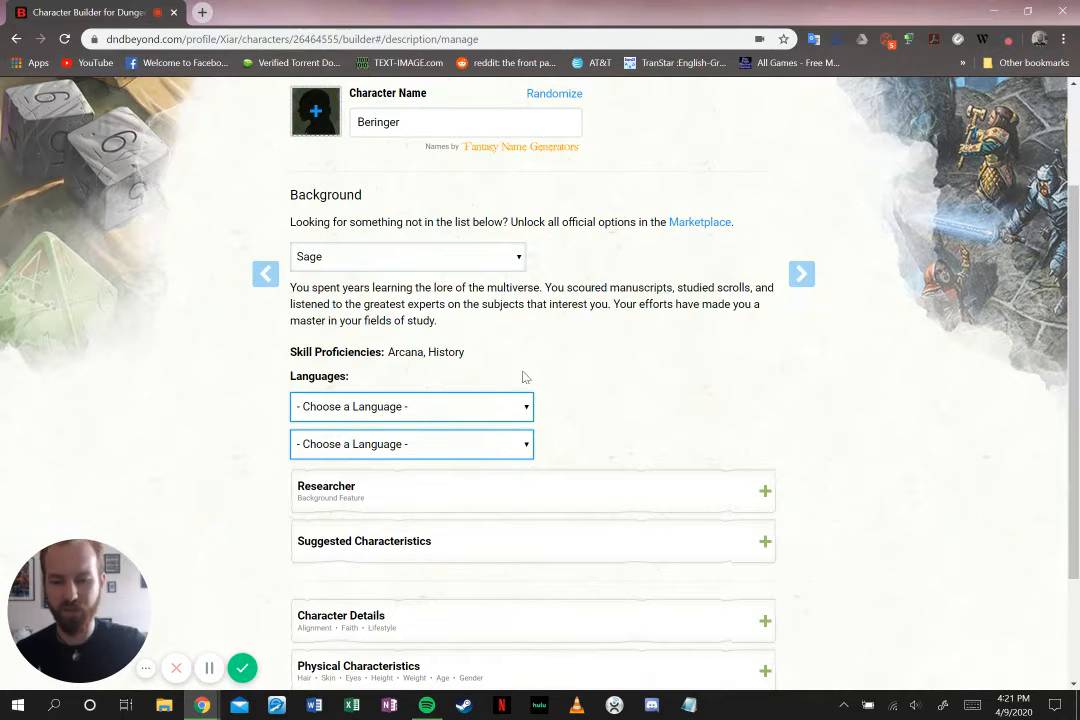
Set the character's background to Noble and read through its description down to the proficiency choices
left_click(447, 263)
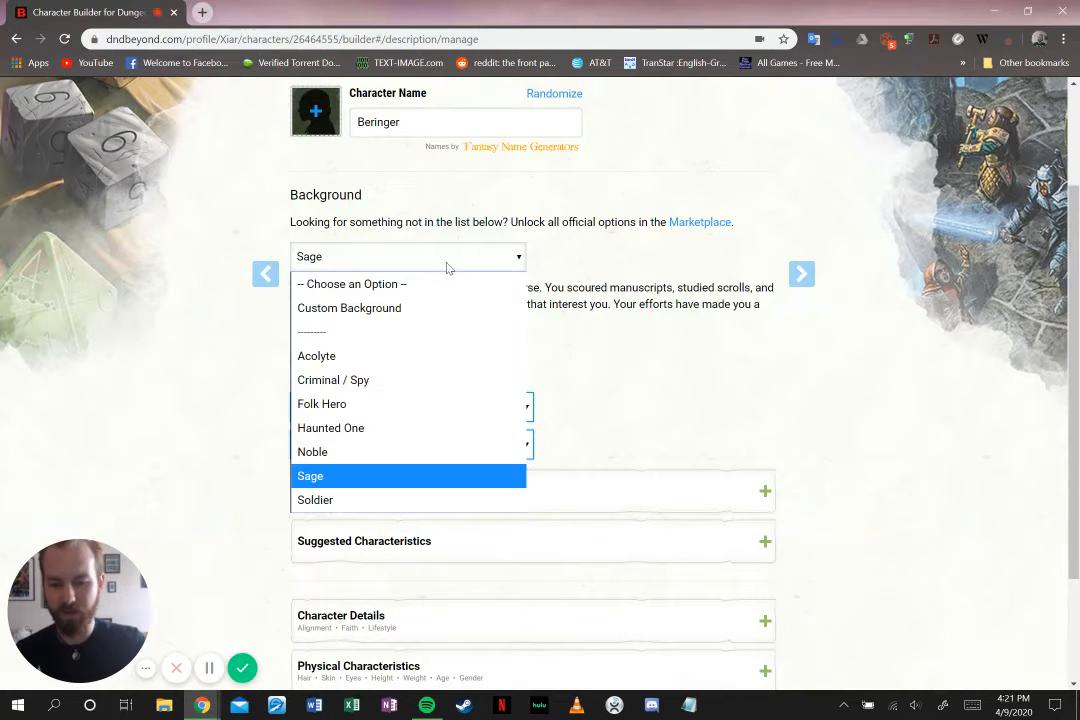
left_click(384, 450)
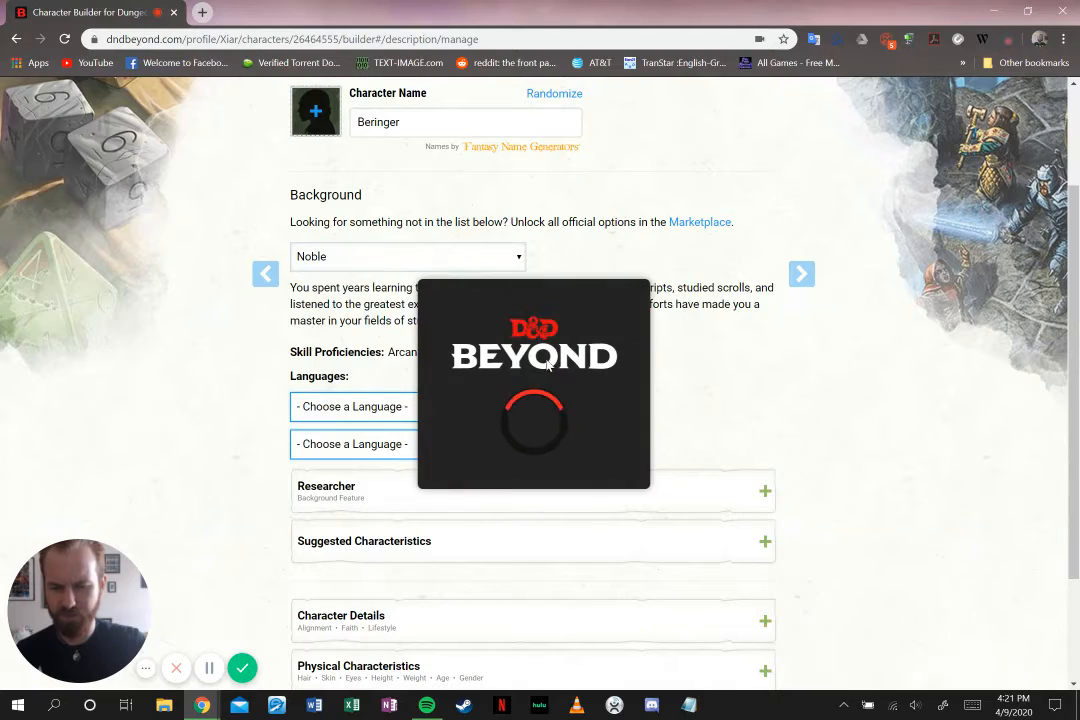
scroll(600, 398, "down", 3)
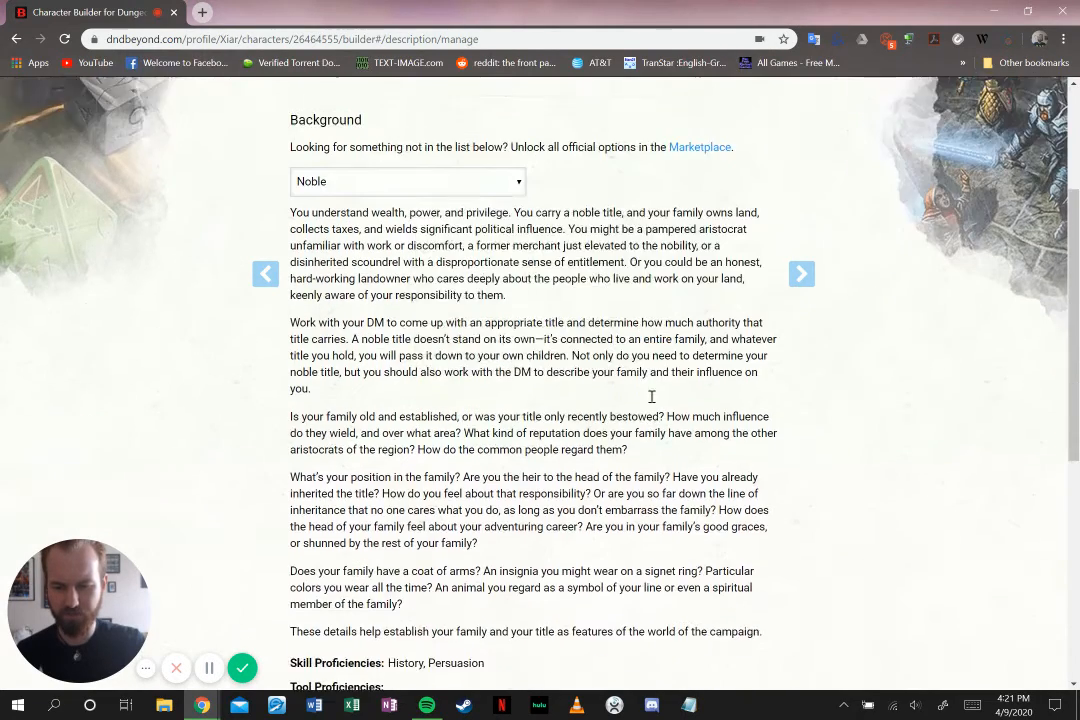
scroll(651, 401, "down", 1)
left_click_drag(525, 365, 388, 363)
left_click(563, 364)
scroll(612, 374, "down", 2)
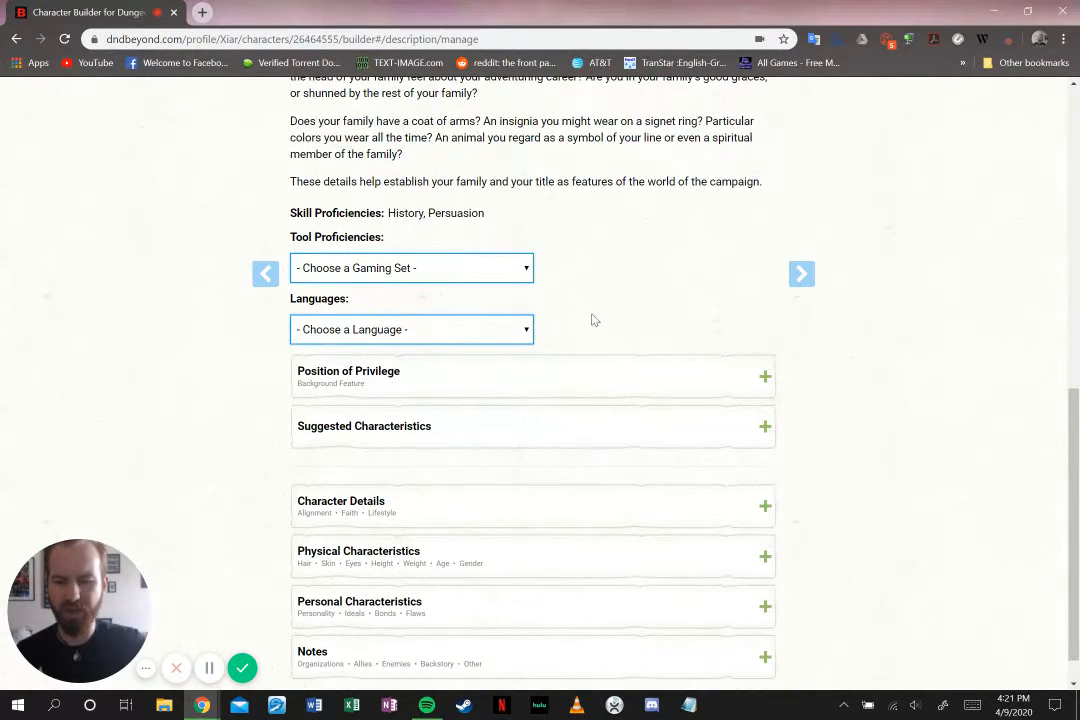
Choose Dice Set as the Noble background's tool proficiency and Dwarvish as its language
left_click(449, 273)
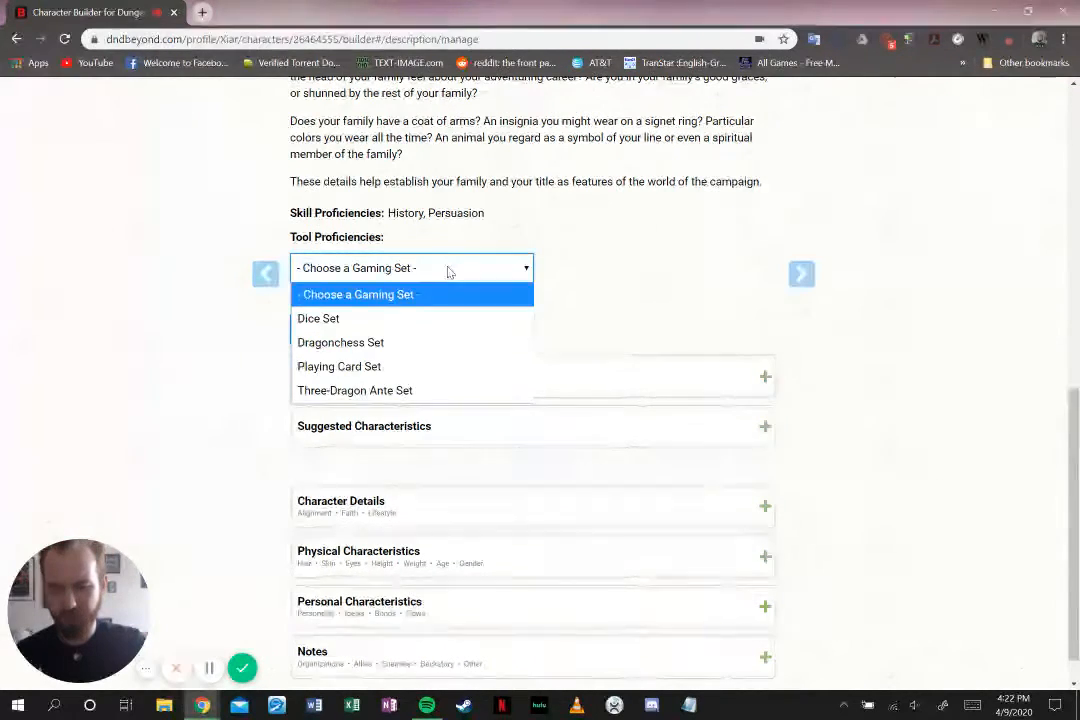
left_click(429, 320)
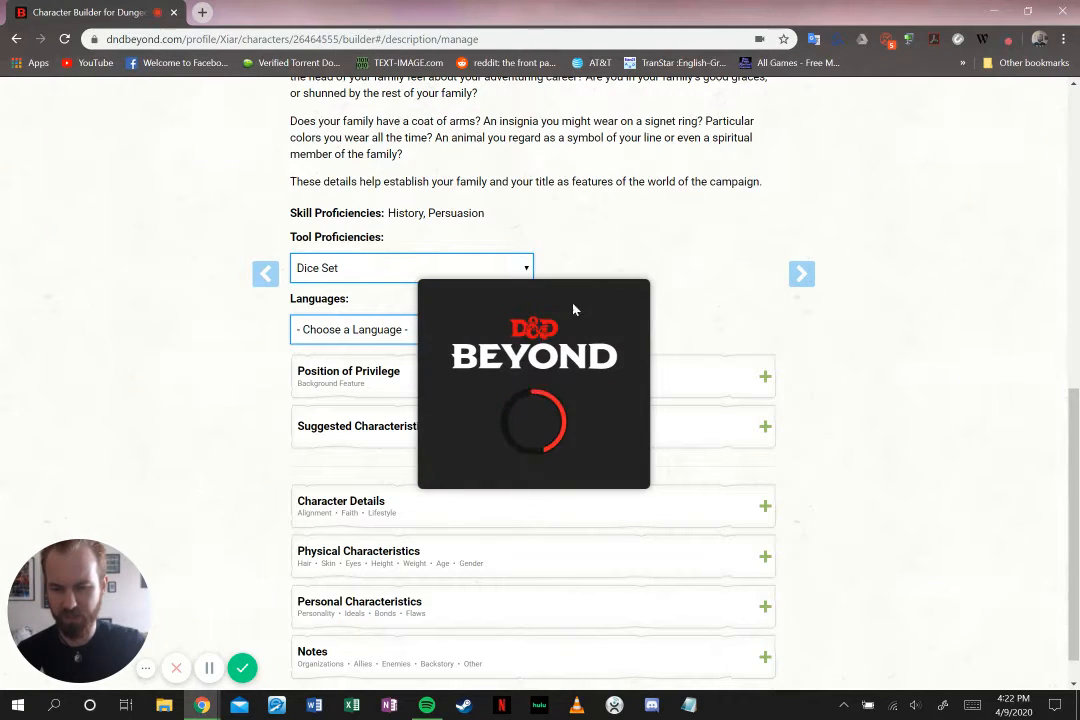
left_click(466, 333)
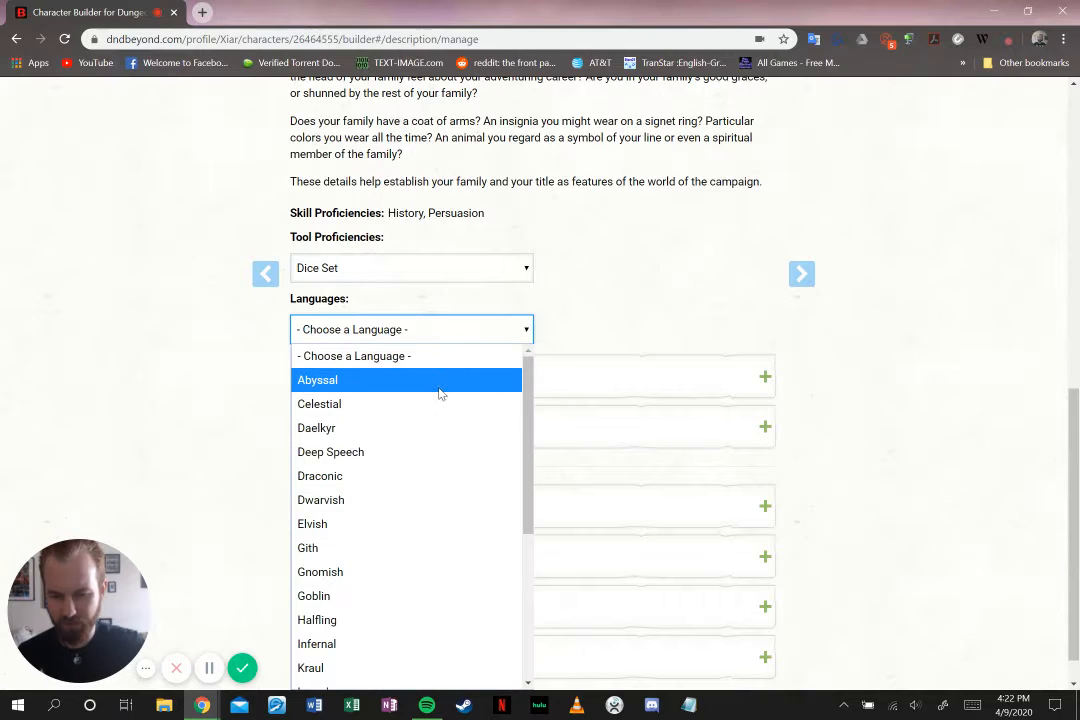
scroll(445, 393, "down", 5)
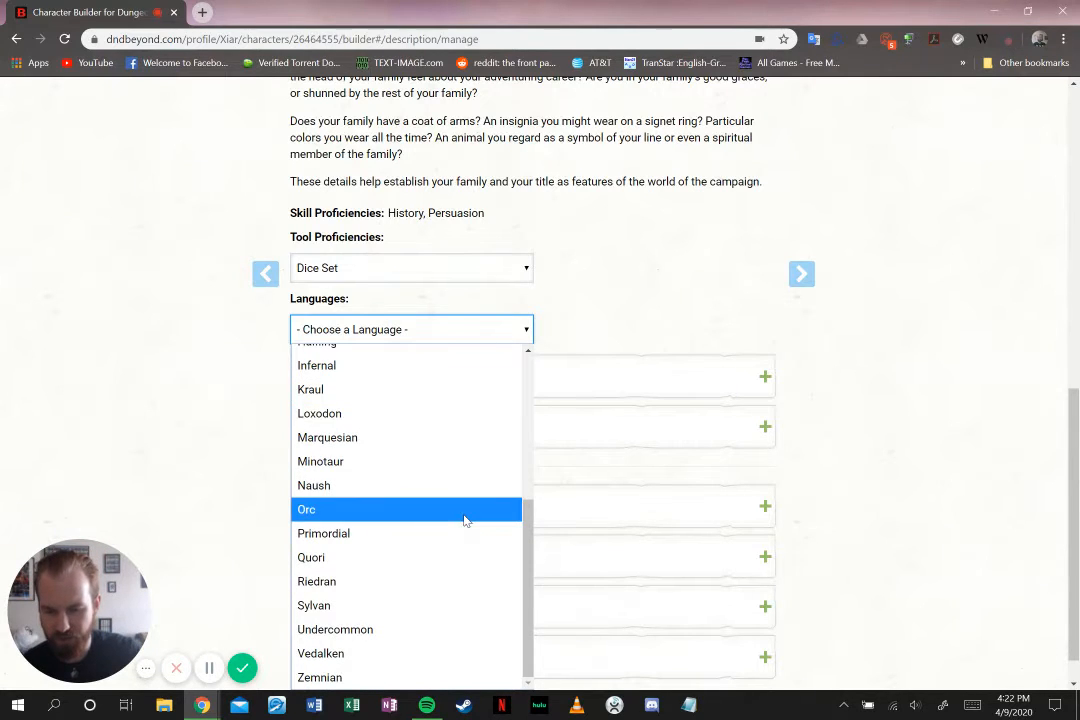
scroll(465, 515, "up", 5)
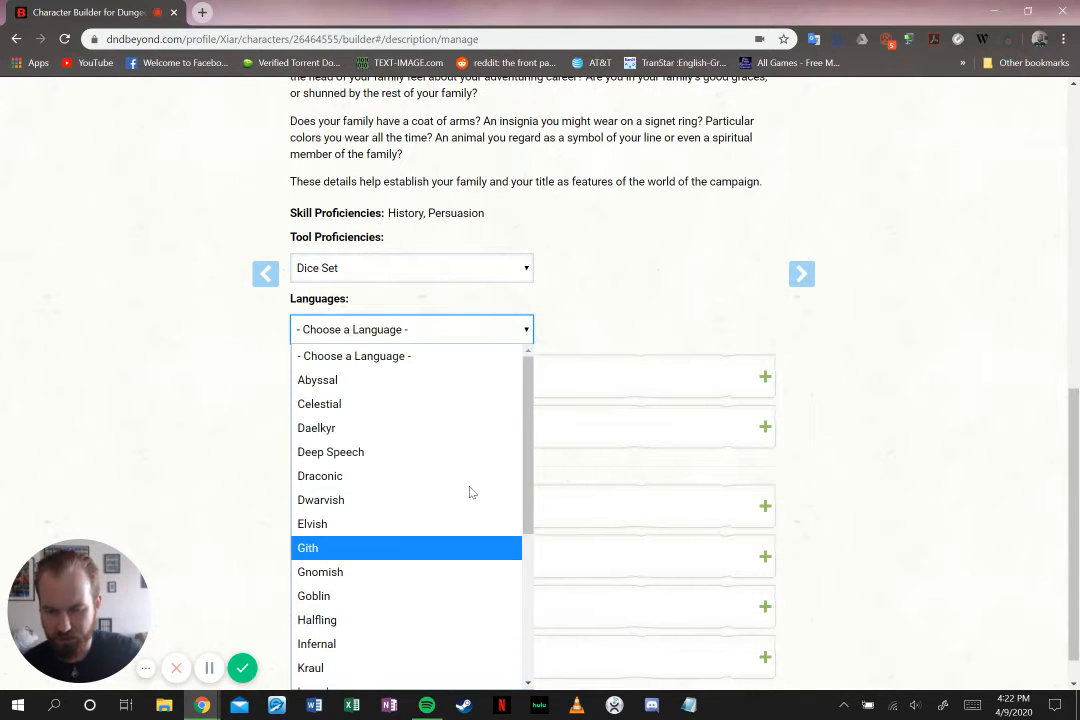
scroll(521, 518, "down", 1)
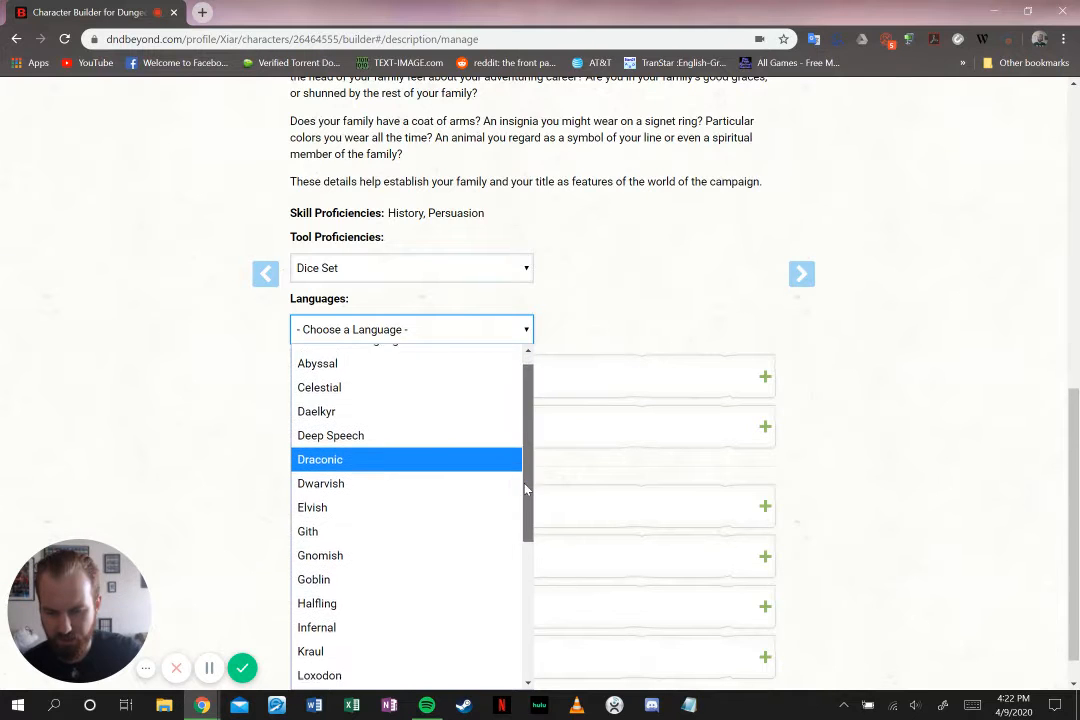
scroll(521, 518, "down", 1)
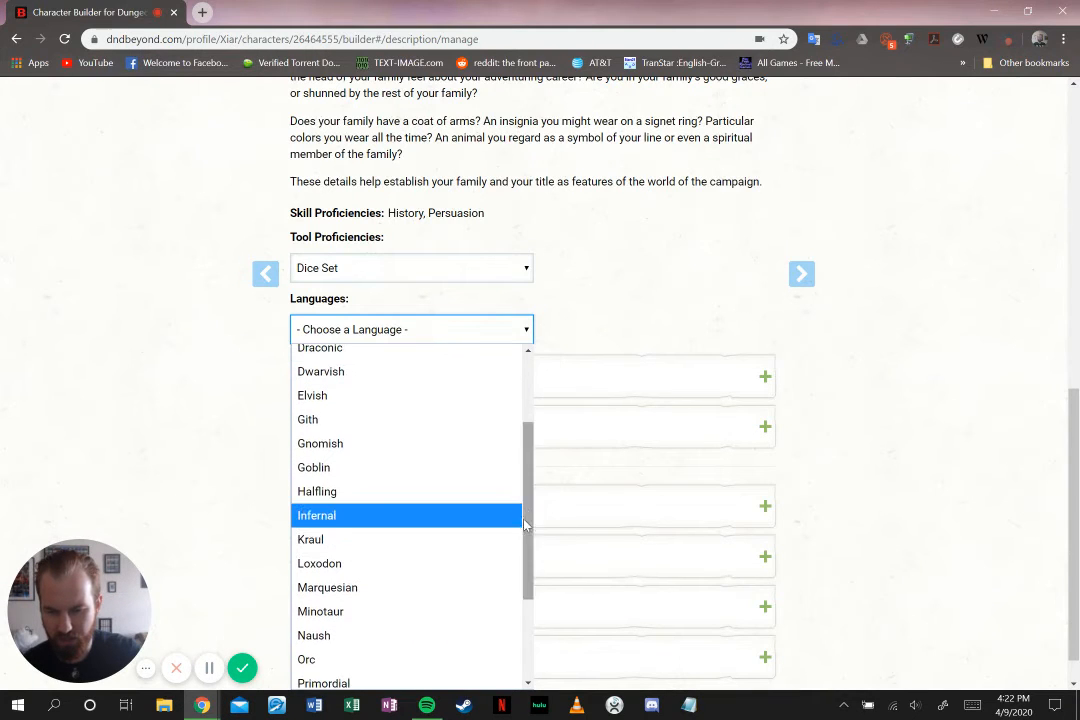
left_click_drag(533, 495, 543, 410)
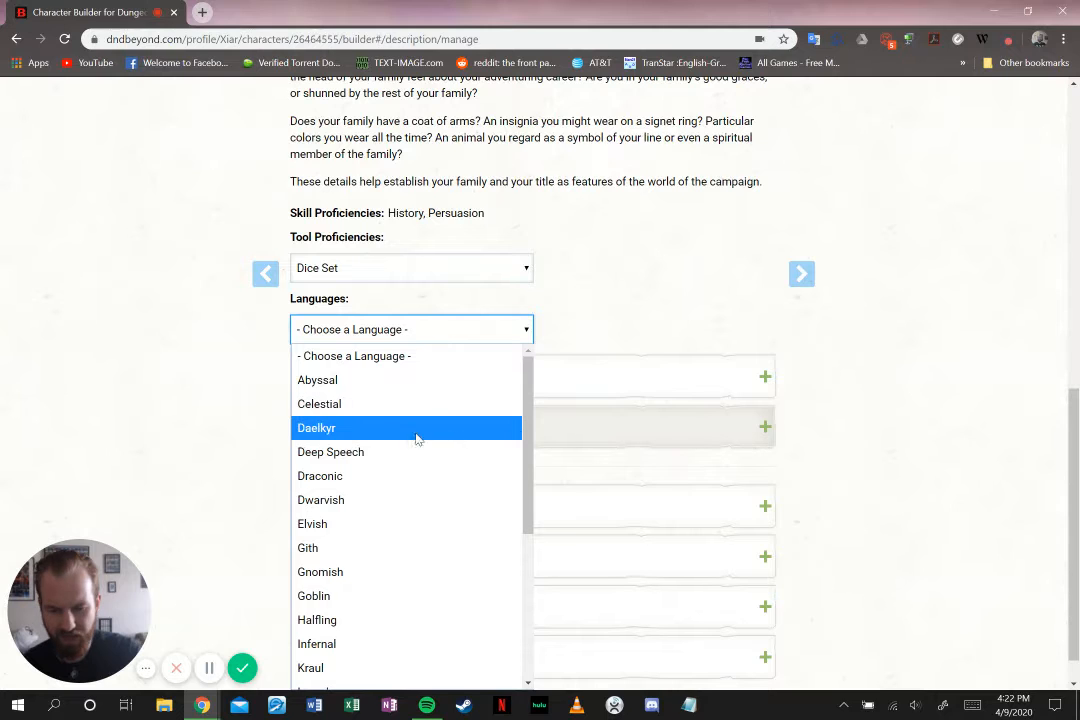
left_click(440, 502)
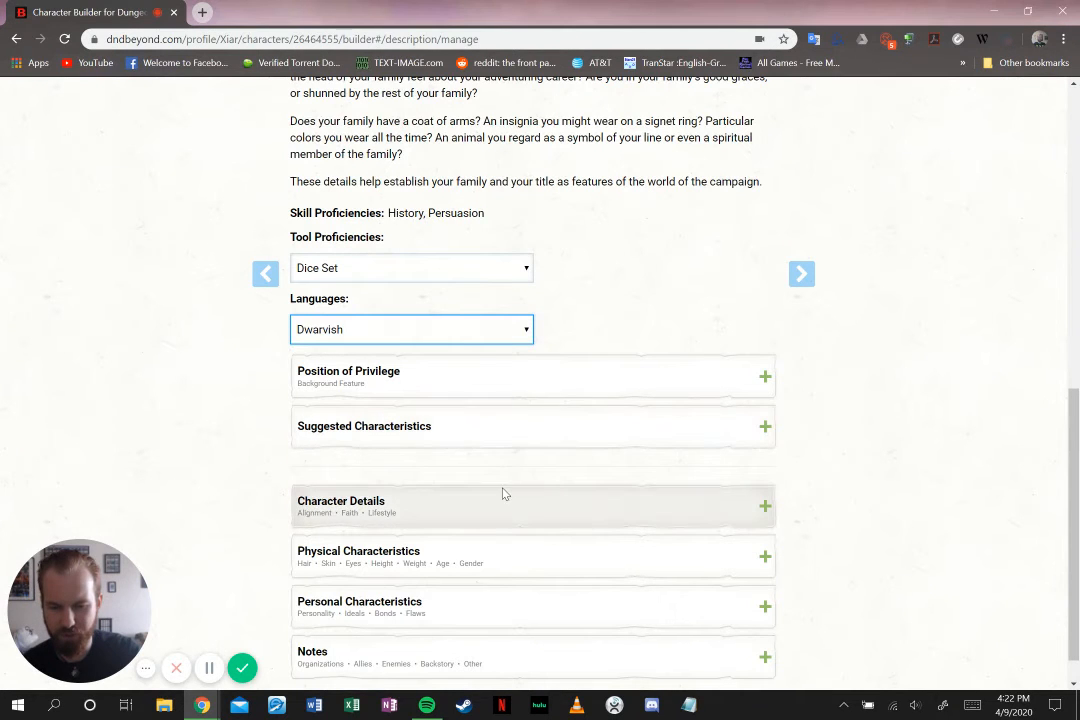
Read the Position of Privilege background feature and look back over the Noble background's family questions
left_click(494, 382)
left_click(494, 383)
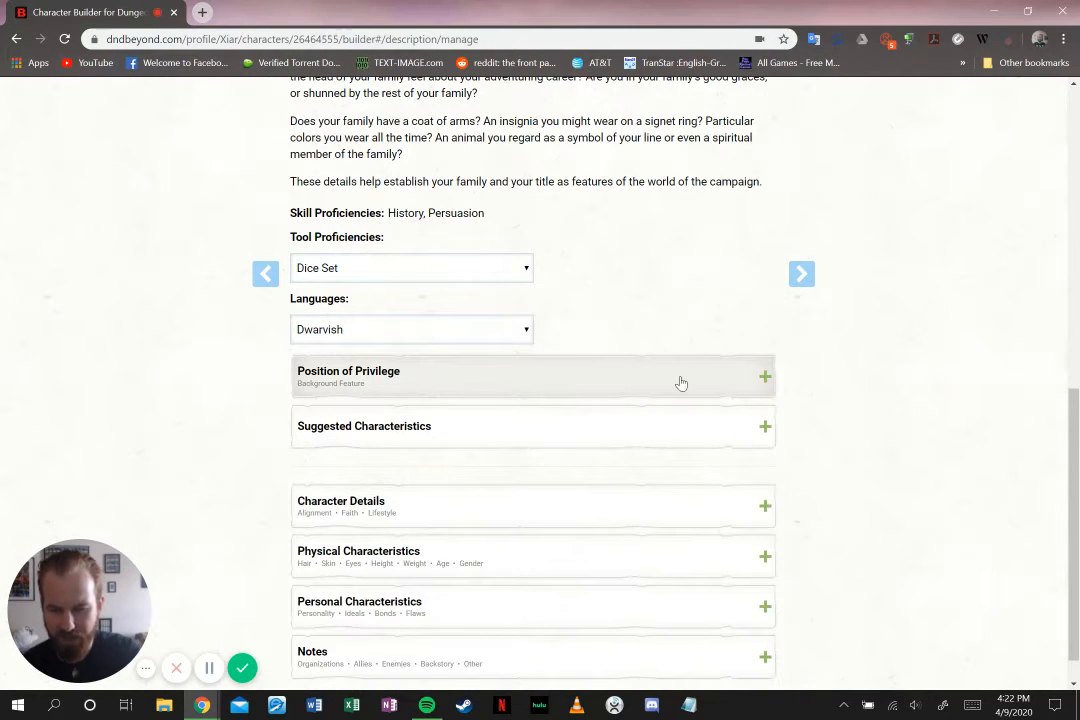
left_click(518, 386)
scroll(557, 422, "down", 1)
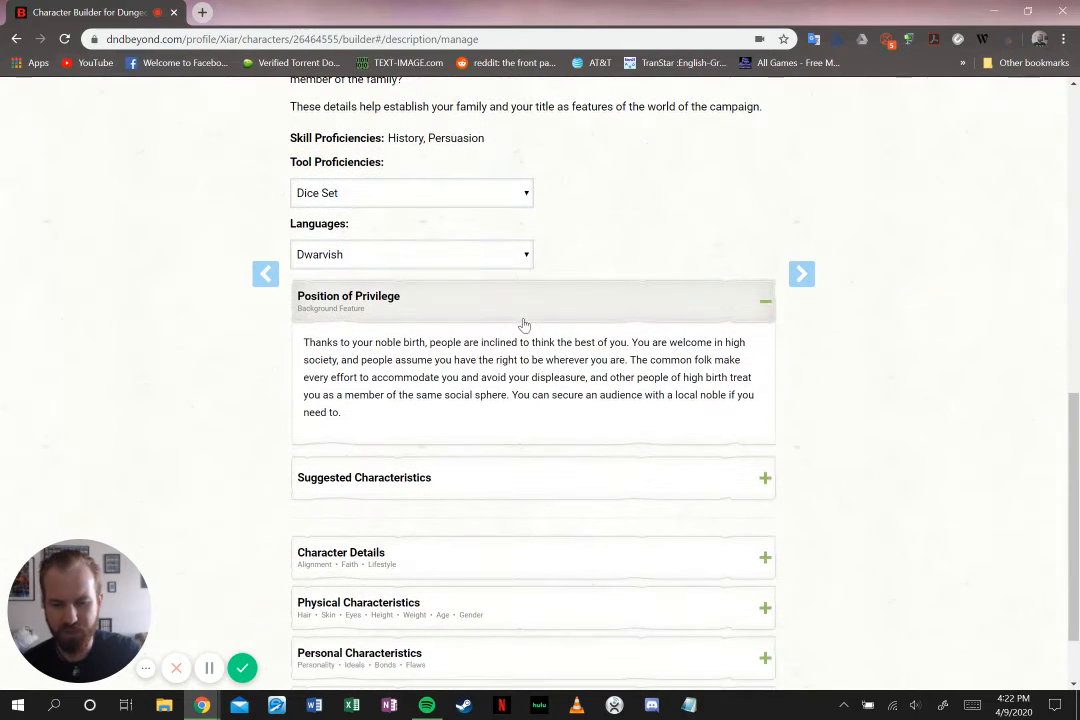
left_click(525, 318)
scroll(463, 250, "up", 1)
scroll(463, 250, "up", 2)
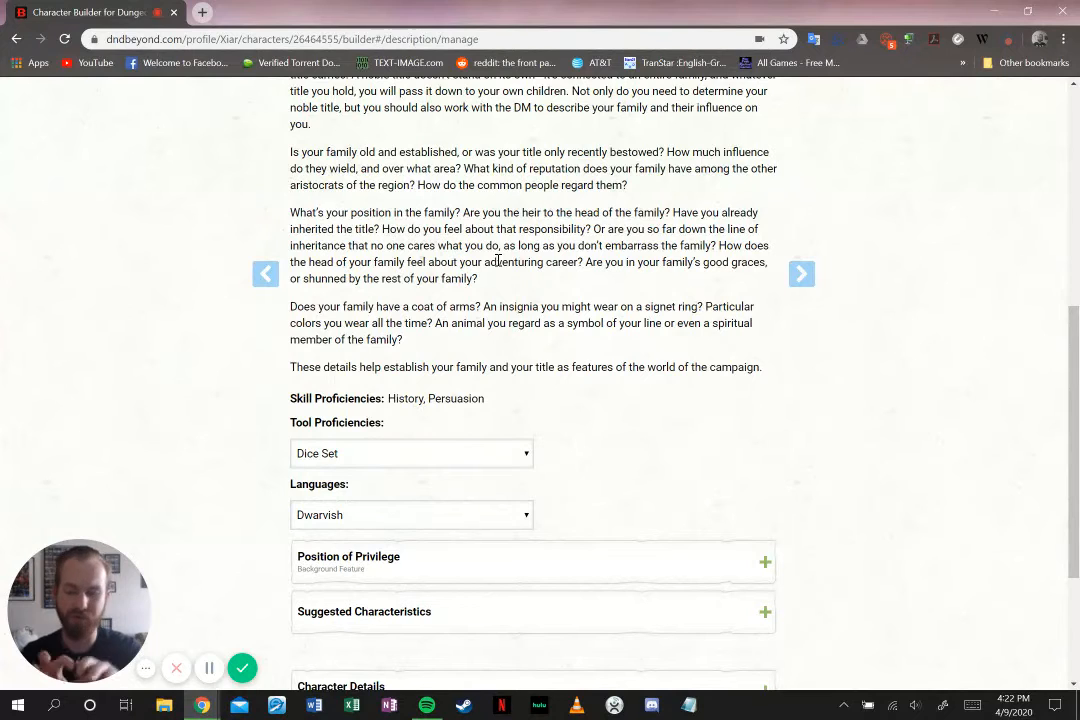
Add one random personality trait and one random ideal from the Noble background's suggested characteristics
scroll(497, 260, "down", 3)
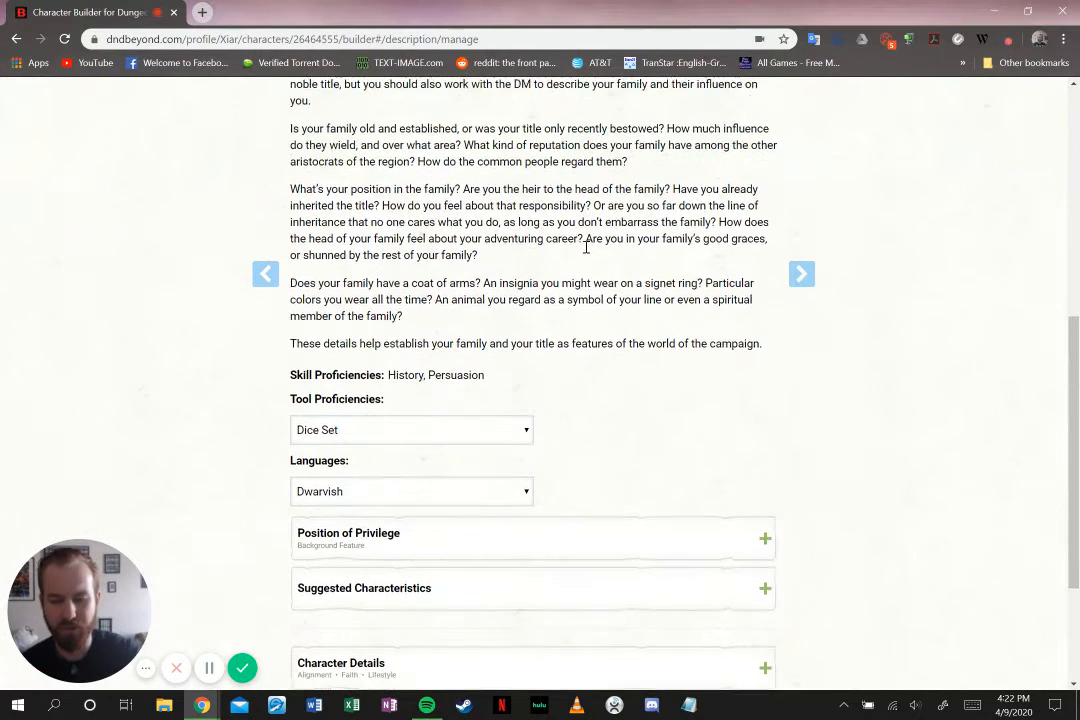
left_click(455, 390)
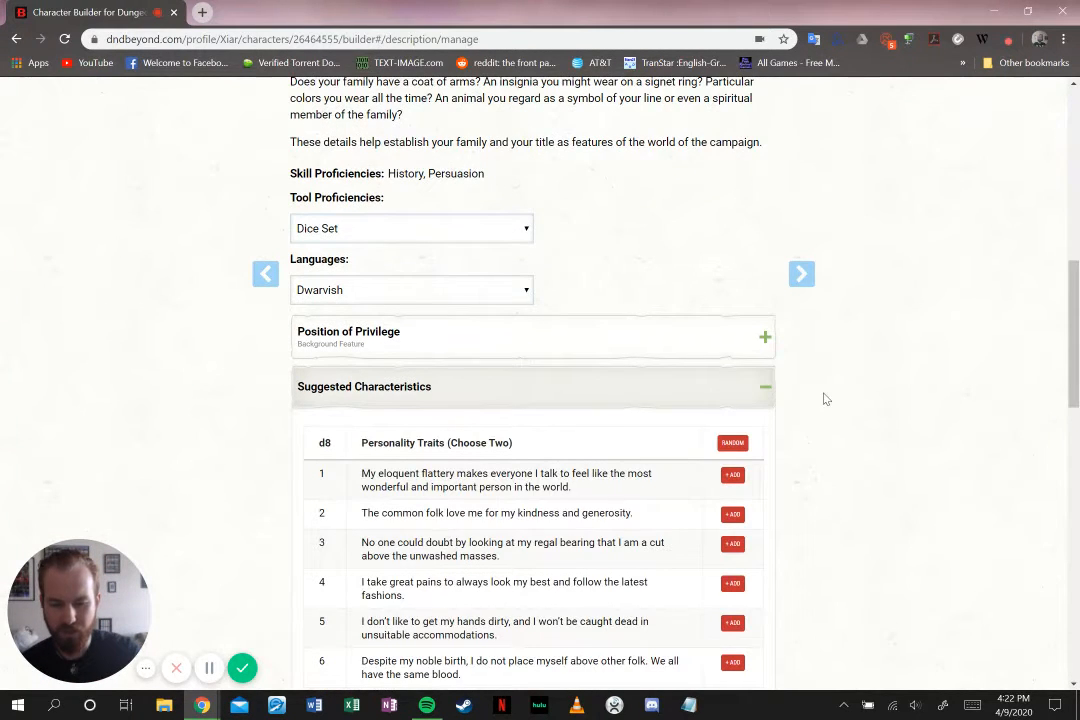
scroll(820, 396, "down", 1)
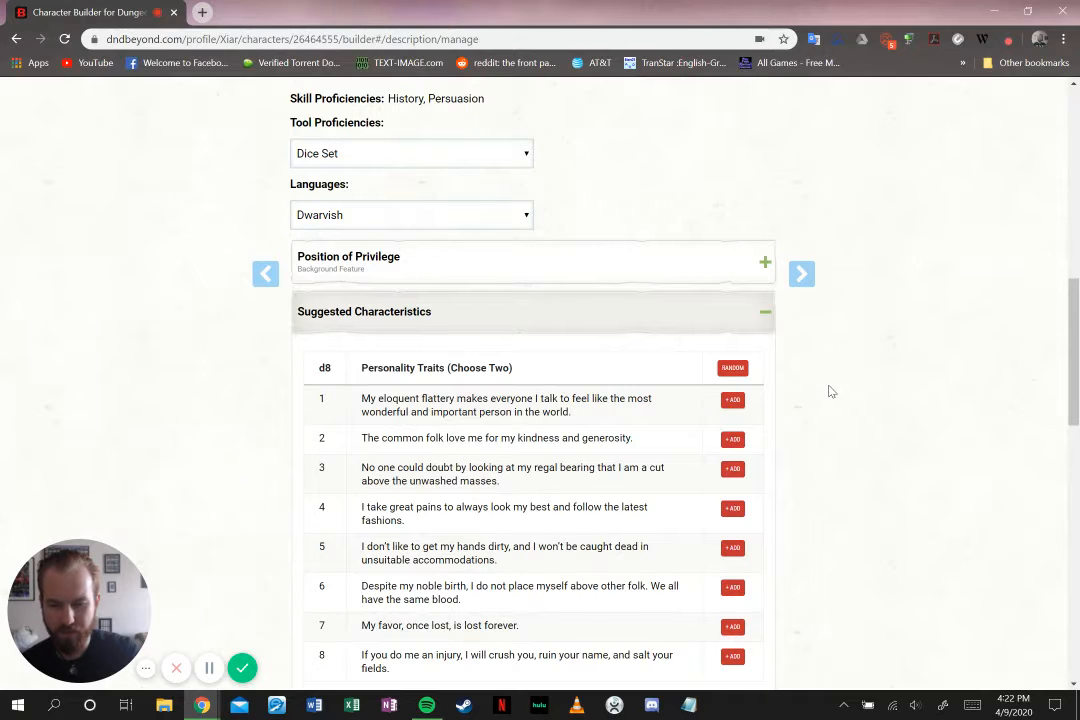
scroll(650, 337, "down", 1)
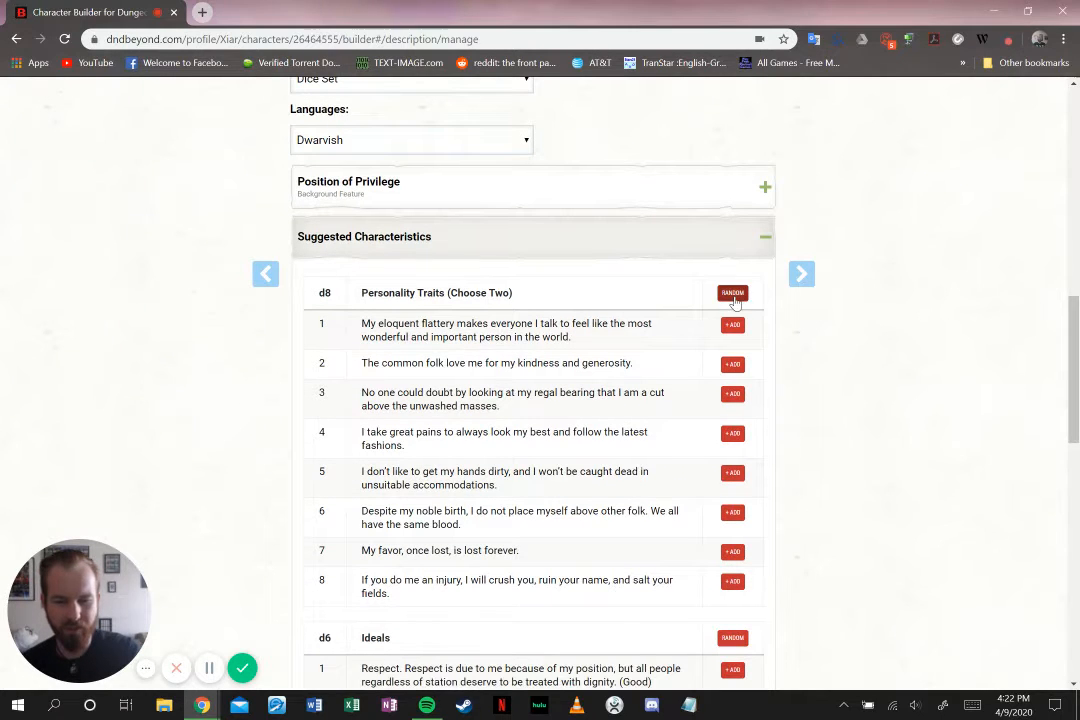
left_click(734, 298)
scroll(679, 466, "down", 1)
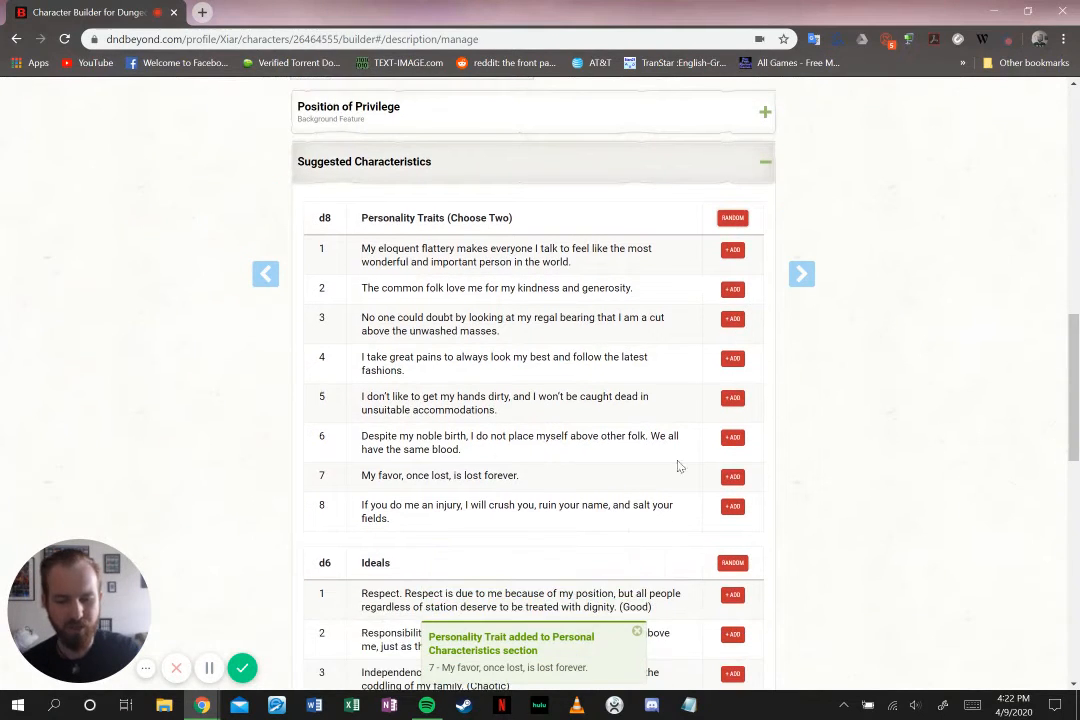
left_click(733, 563)
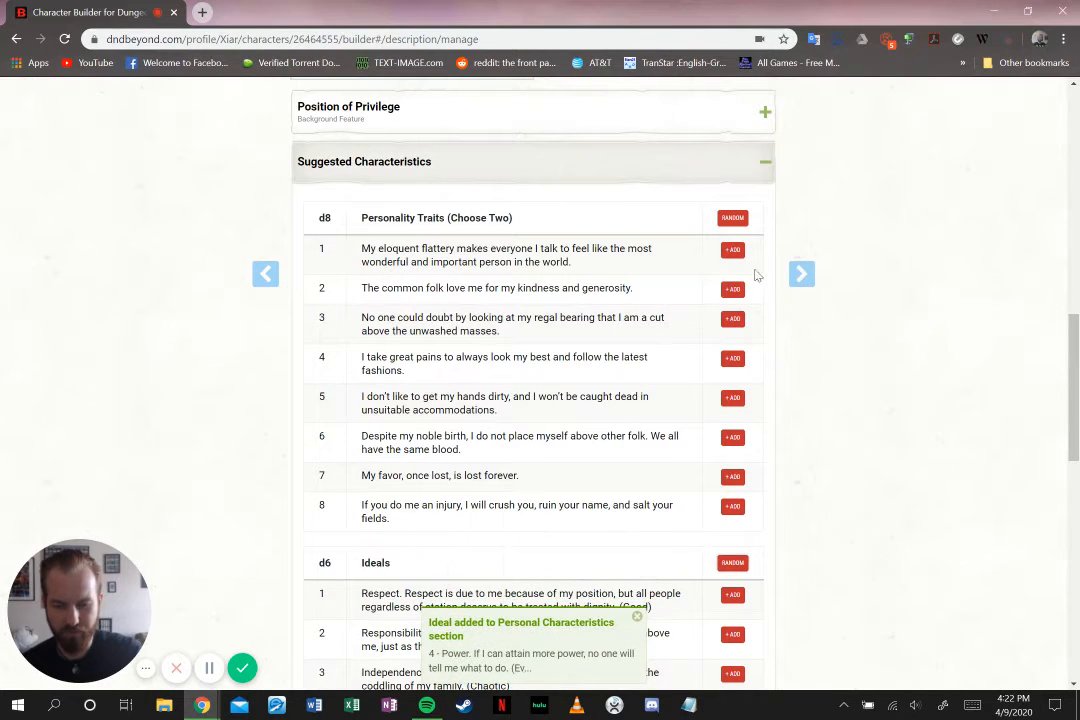
Add a second random personality trait from the suggested characteristics and look through the listed ideals and bonds
left_click(760, 166)
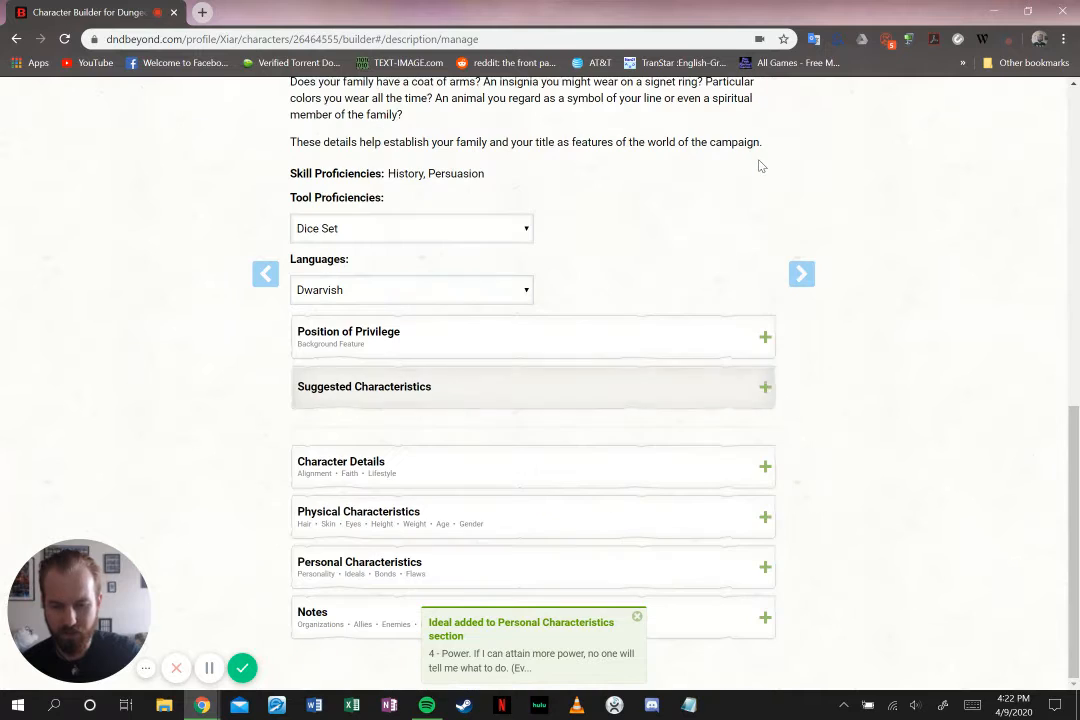
left_click(560, 386)
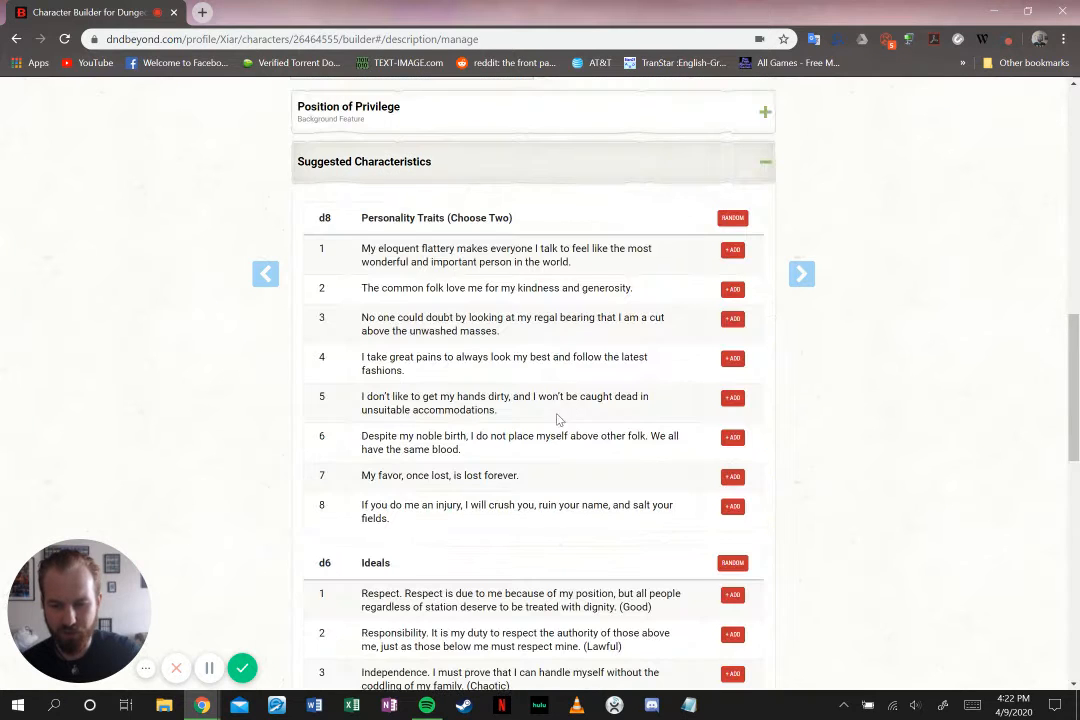
left_click(733, 217)
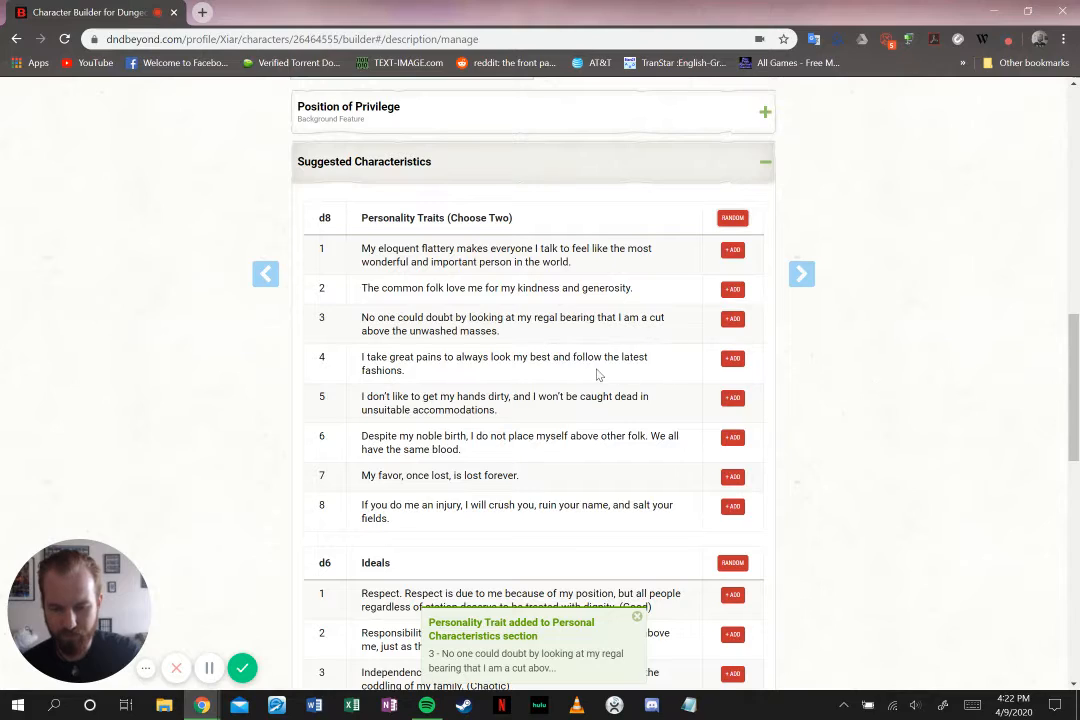
scroll(600, 366, "down", 4)
scroll(600, 364, "down", 3)
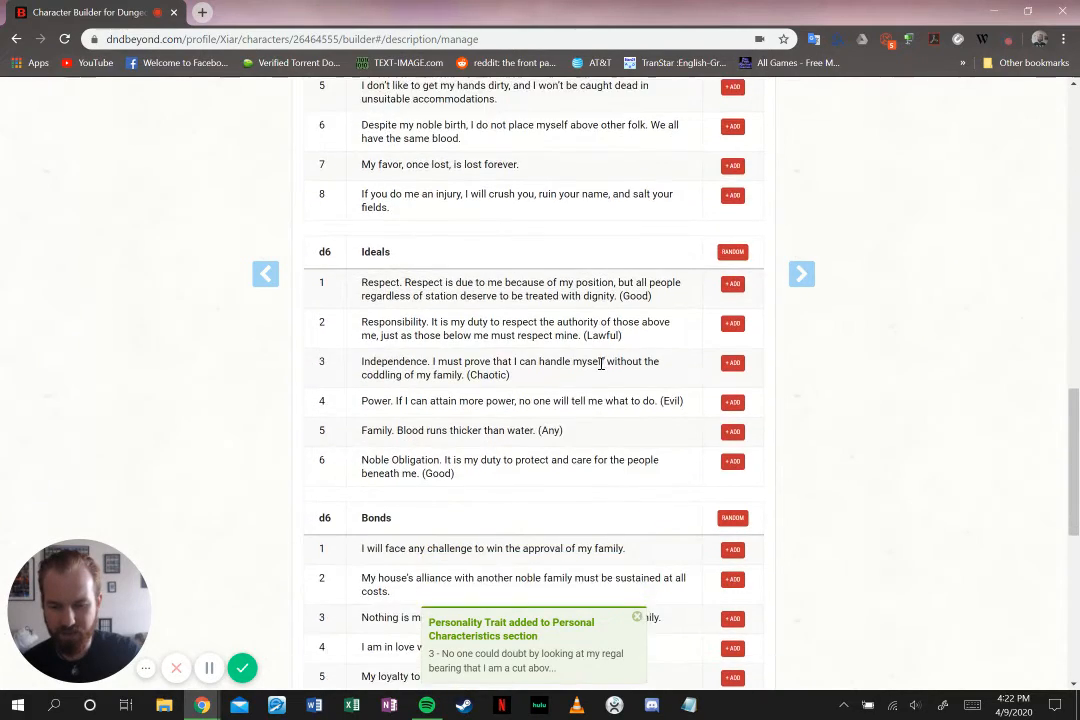
scroll(600, 364, "up", 6)
scroll(600, 366, "down", 4)
scroll(603, 362, "down", 5)
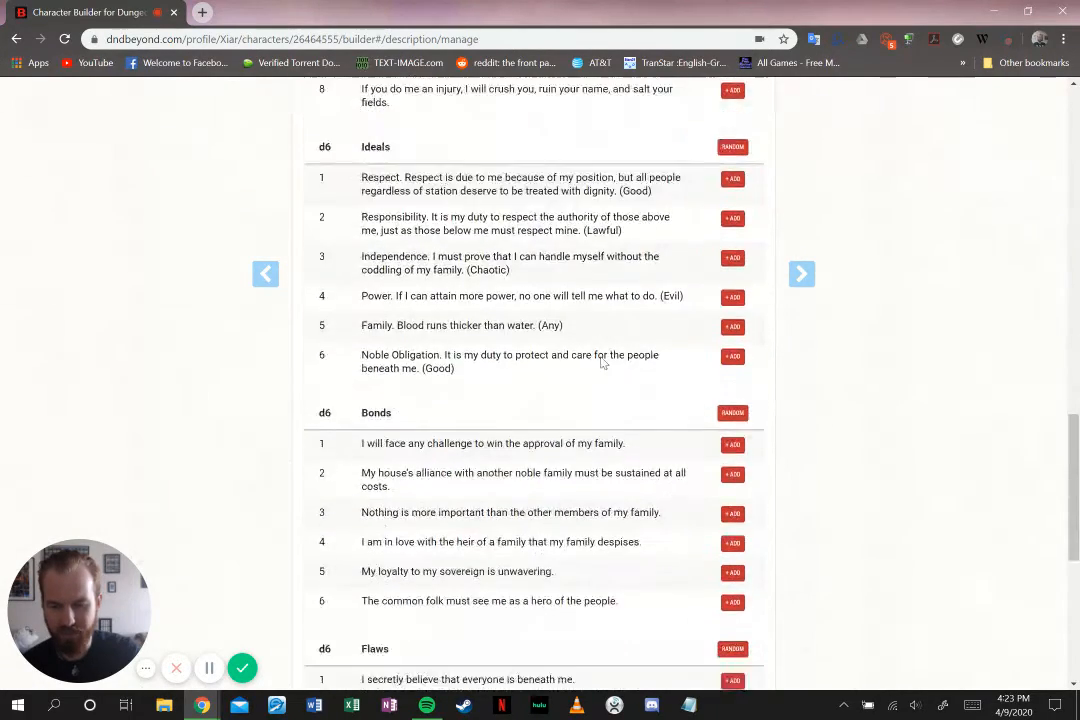
Add one random bond and one random flaw from the Noble background's suggested characteristics
left_click(731, 305)
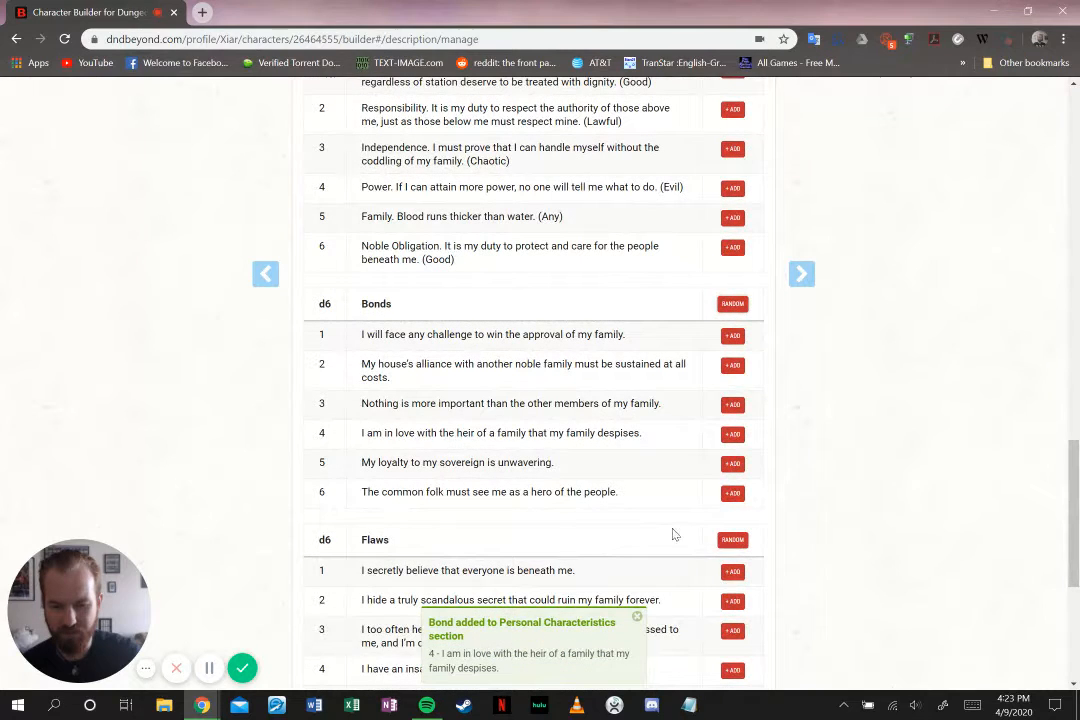
left_click(735, 543)
scroll(829, 421, "down", 4)
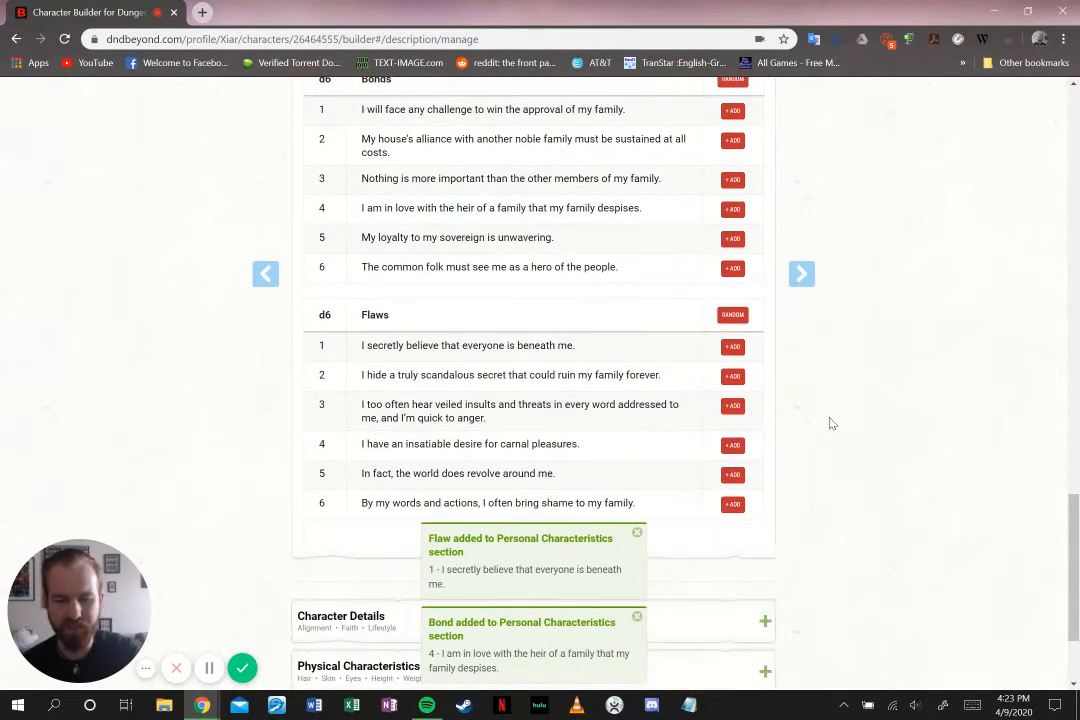
scroll(622, 434, "up", 2)
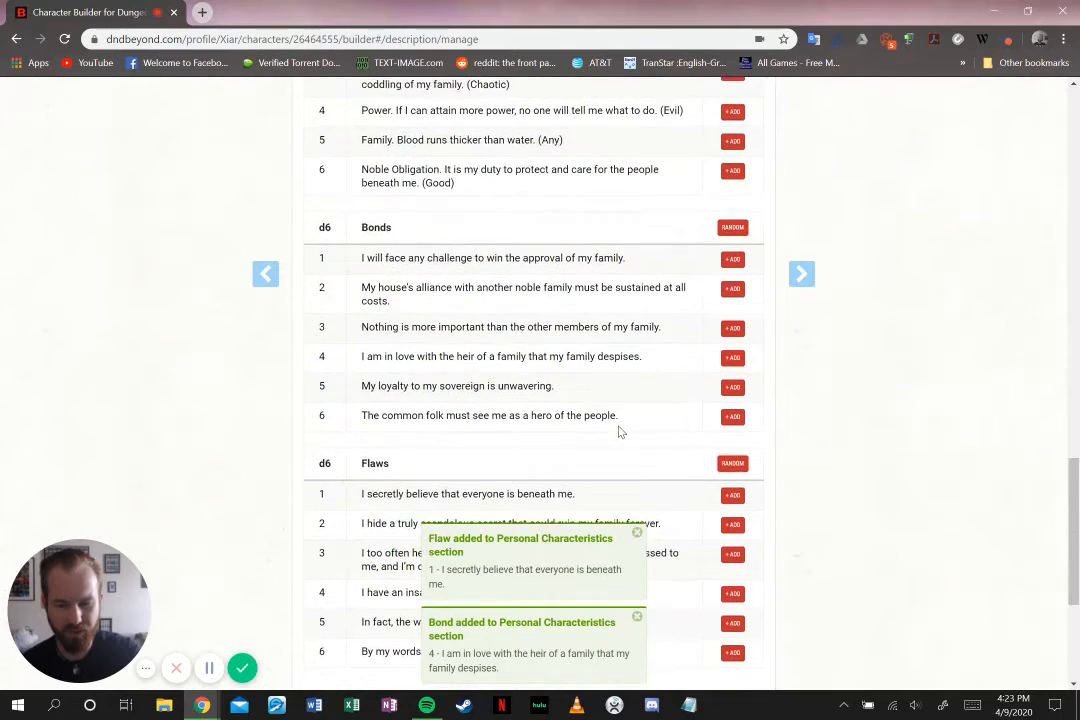
Expand the Character Details section and set the alignment to Neutral Good
scroll(620, 434, "down", 3)
scroll(618, 460, "down", 2)
left_click(617, 492)
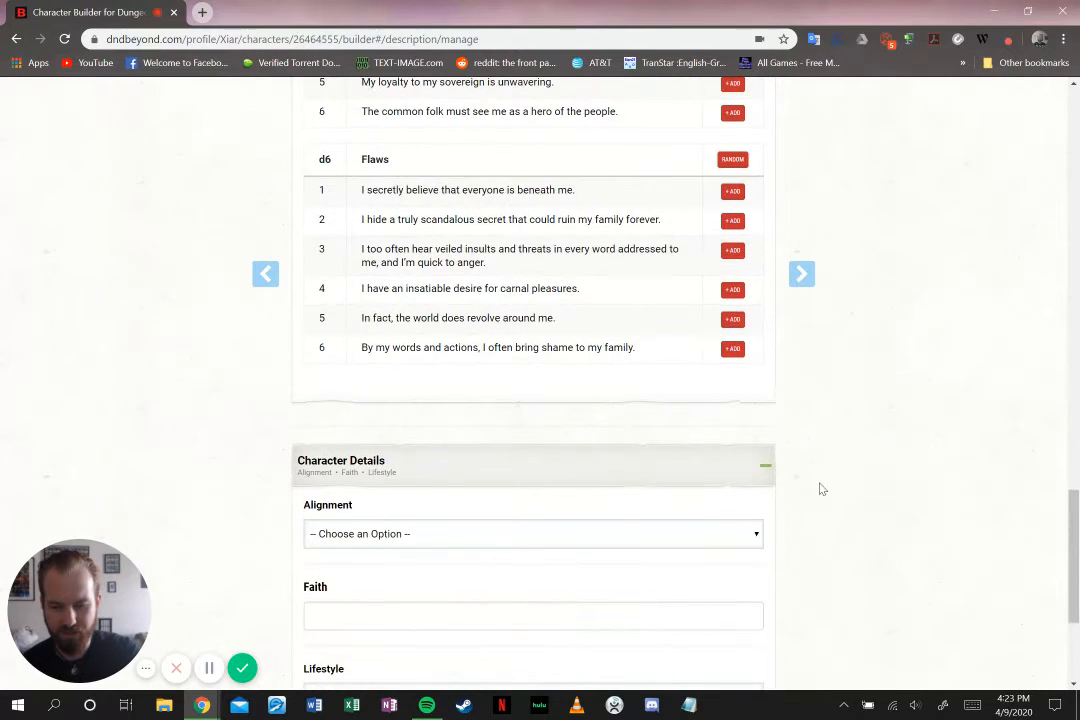
scroll(625, 375, "down", 3)
left_click(622, 384)
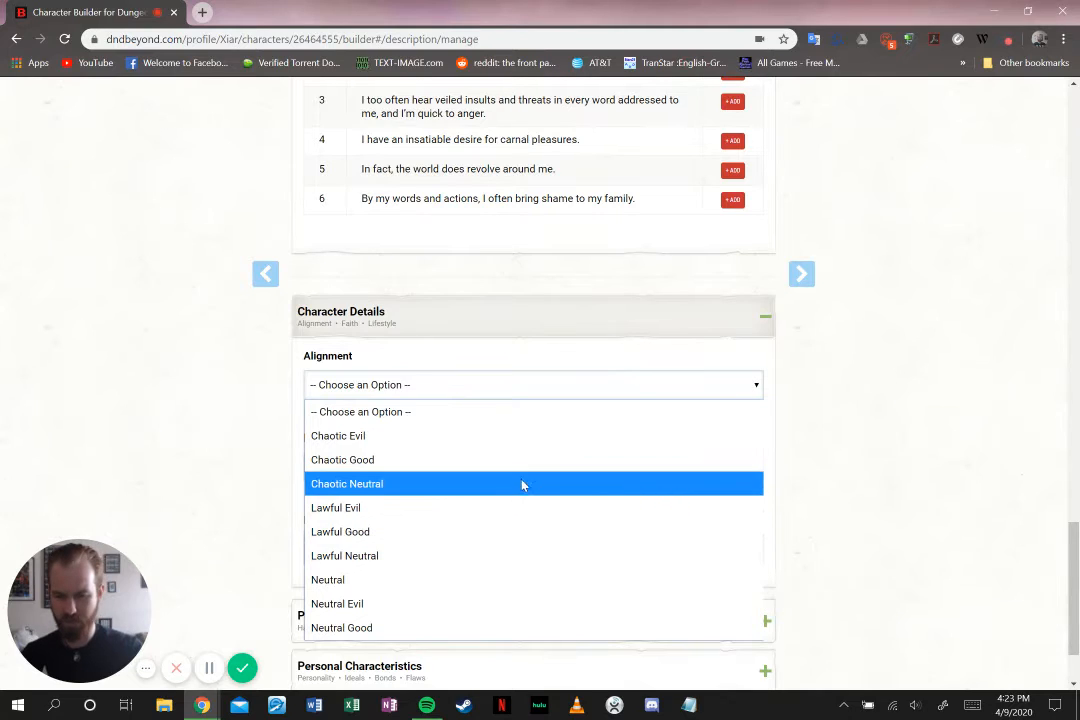
left_click(485, 628)
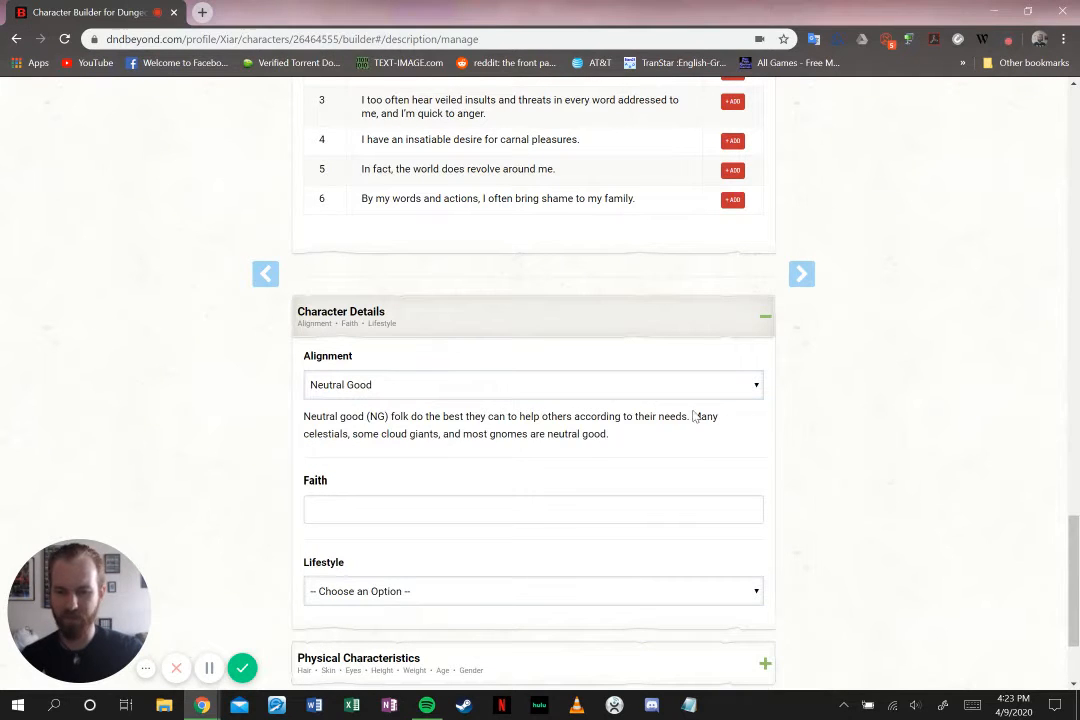
Enter Spiritual (Buddhist) as the character's faith and choose the Poor (2SP) lifestyle
scroll(750, 424, "down", 1)
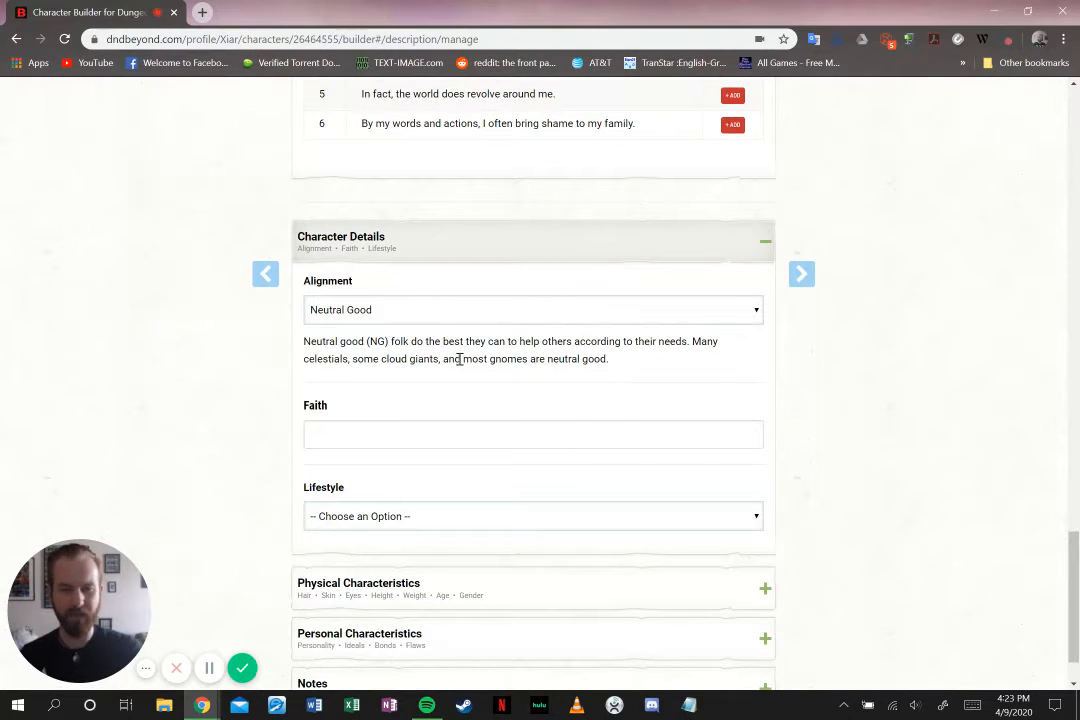
scroll(884, 321, "down", 1)
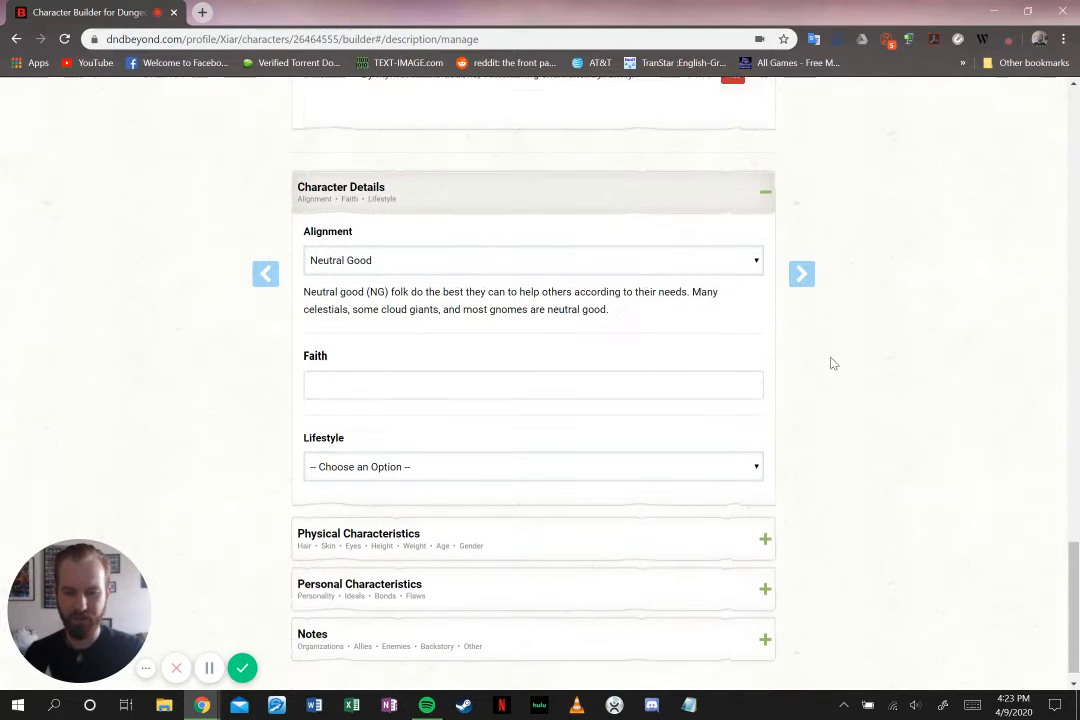
left_click(671, 370)
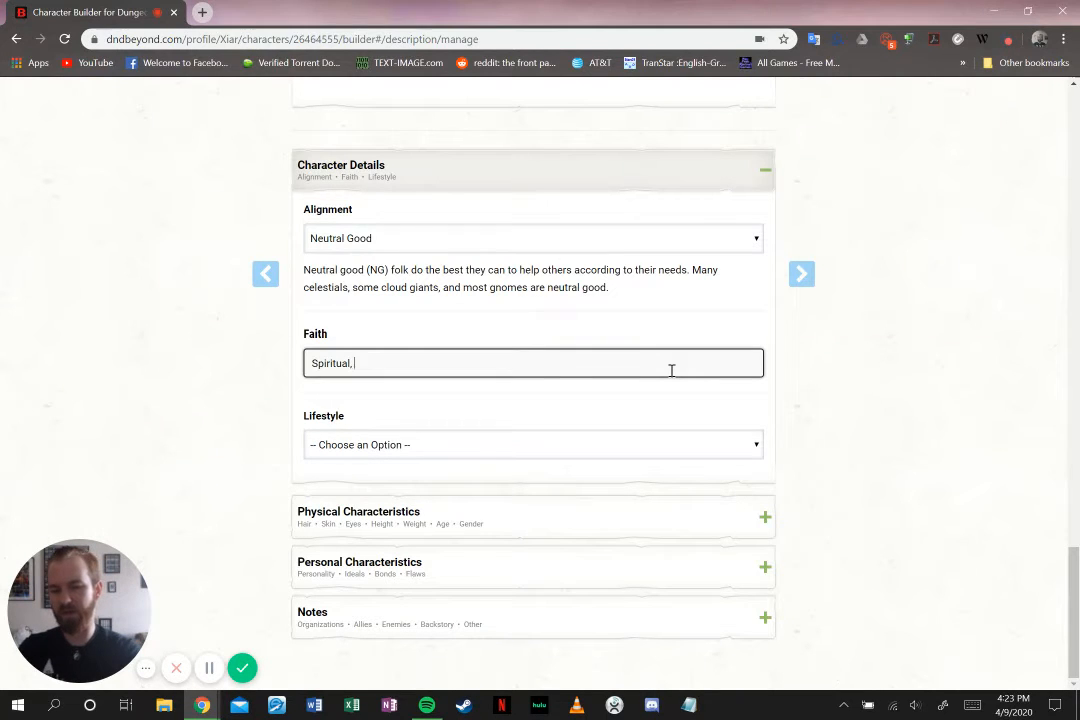
type("(Buddhist")
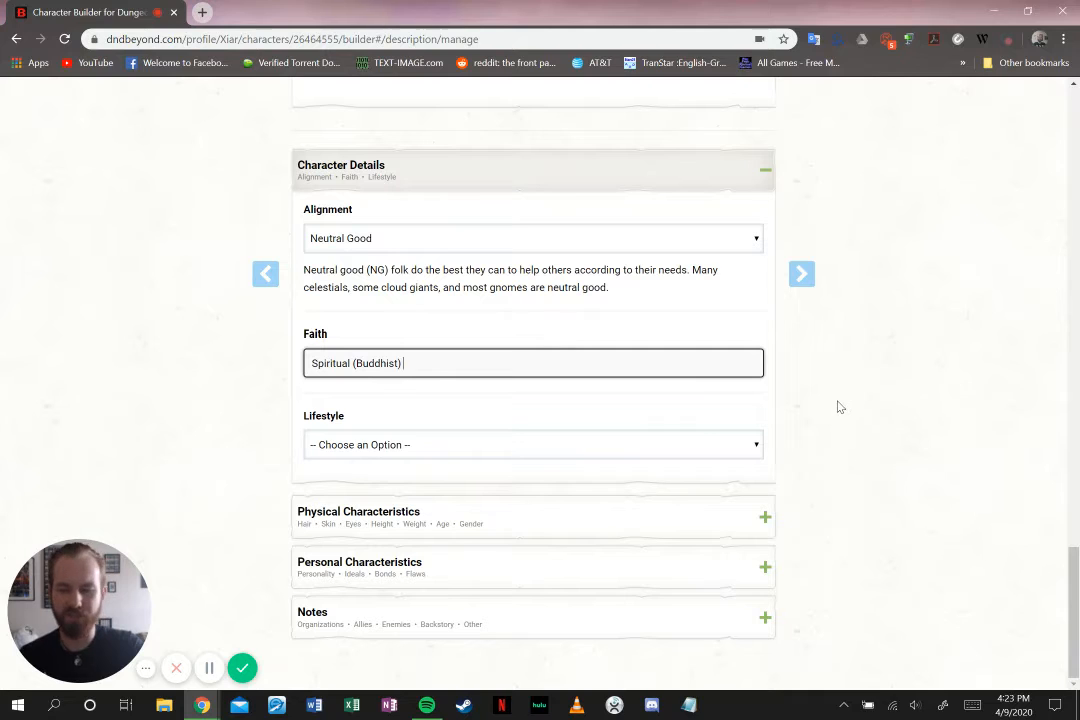
left_click(622, 452)
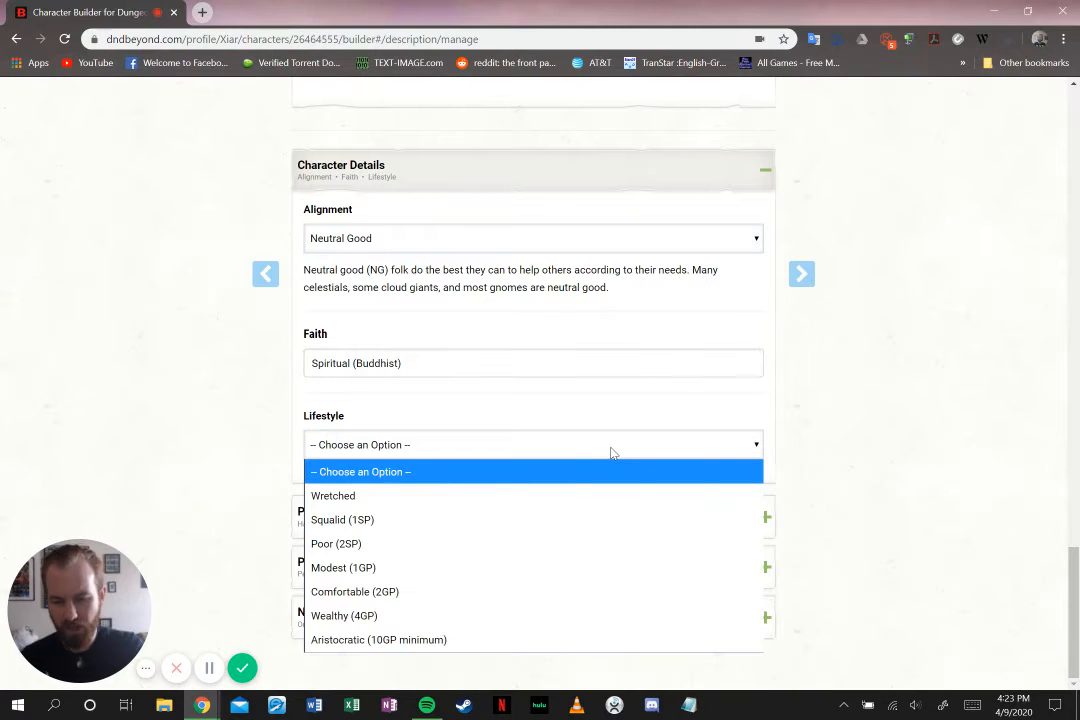
left_click(482, 545)
scroll(923, 479, "down", 1)
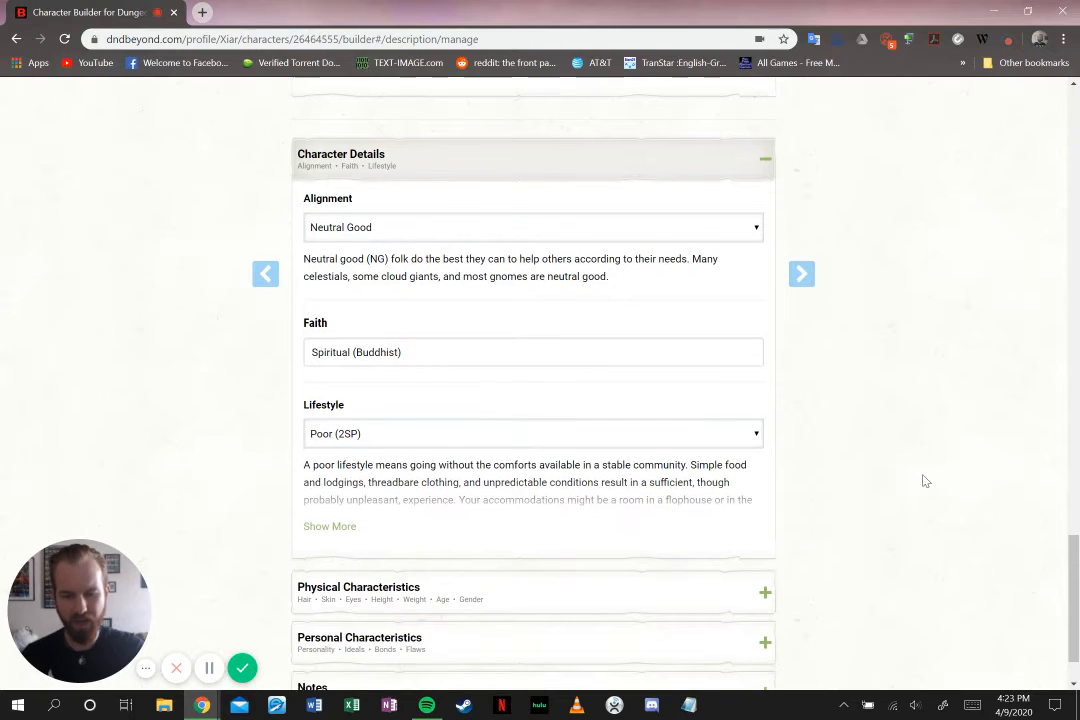
Expand Physical Characteristics and enter None for hair, Tan for skin and Blue for eyes
scroll(487, 458, "down", 1)
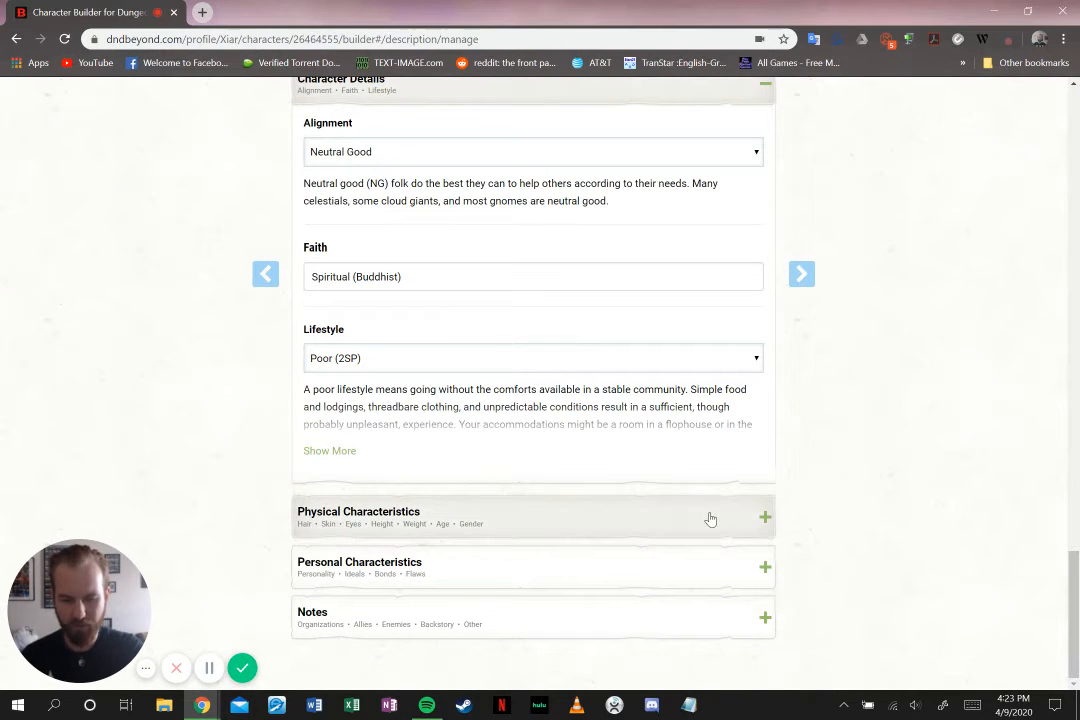
left_click(617, 524)
scroll(669, 506, "down", 1)
scroll(669, 506, "down", 2)
left_click(605, 385)
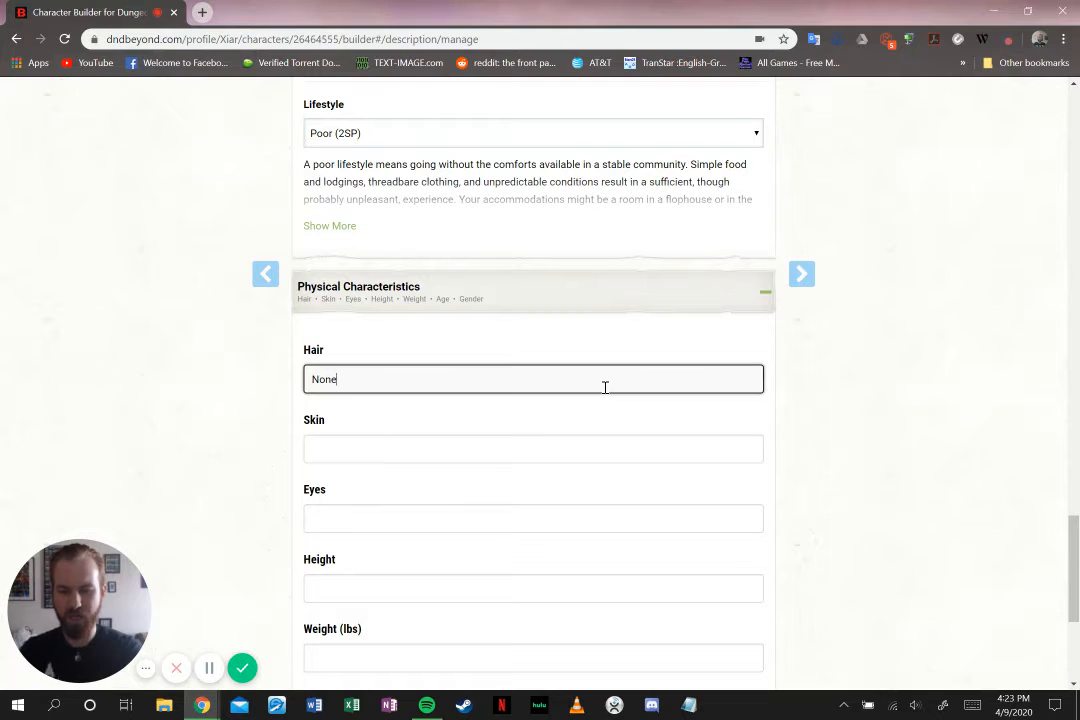
left_click(542, 445)
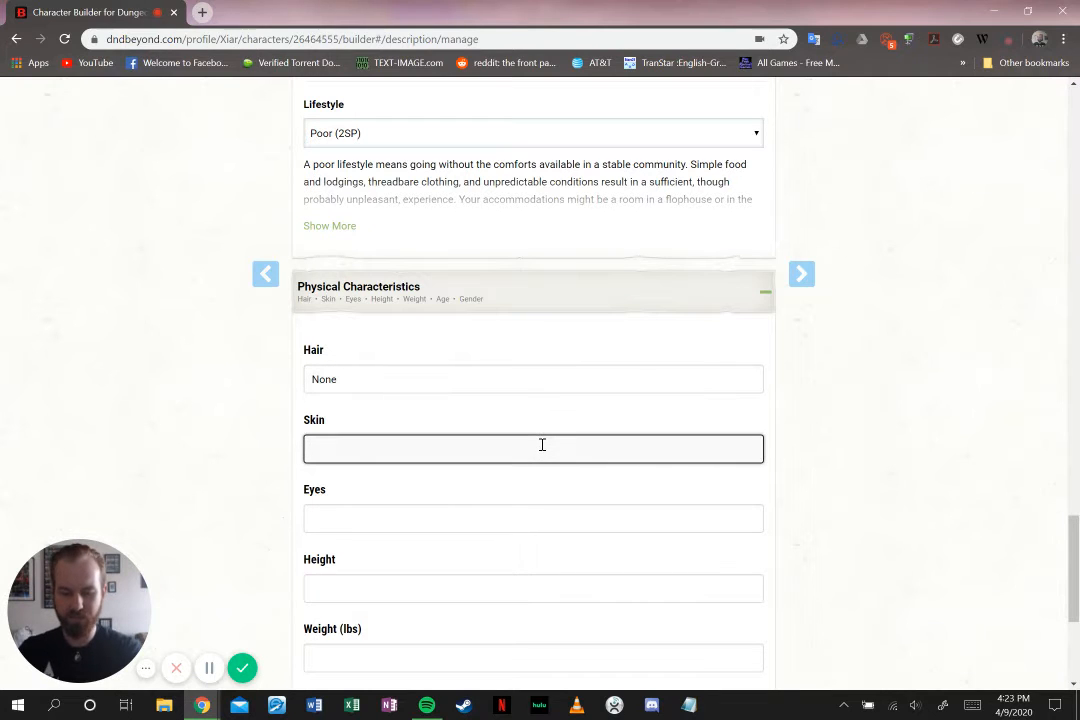
type("Pl")
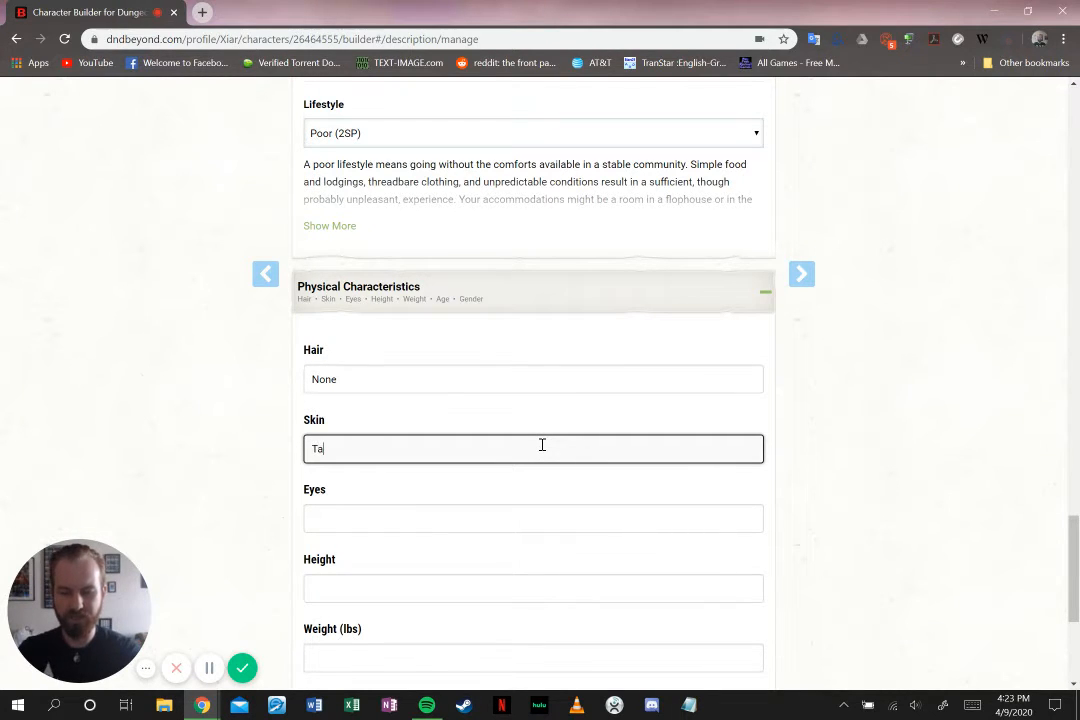
scroll(525, 436, "down", 1)
left_click(527, 436)
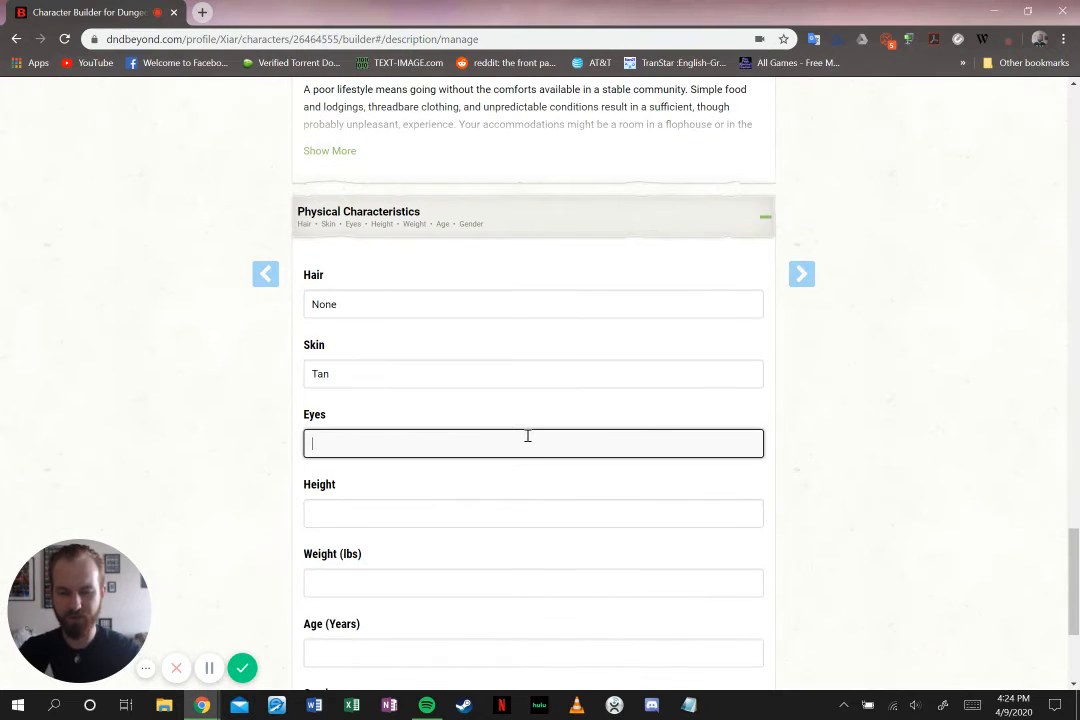
Set the character's height to 5' 10", weight to 175 lbs, age to 25 years and gender to Male
left_click(492, 509)
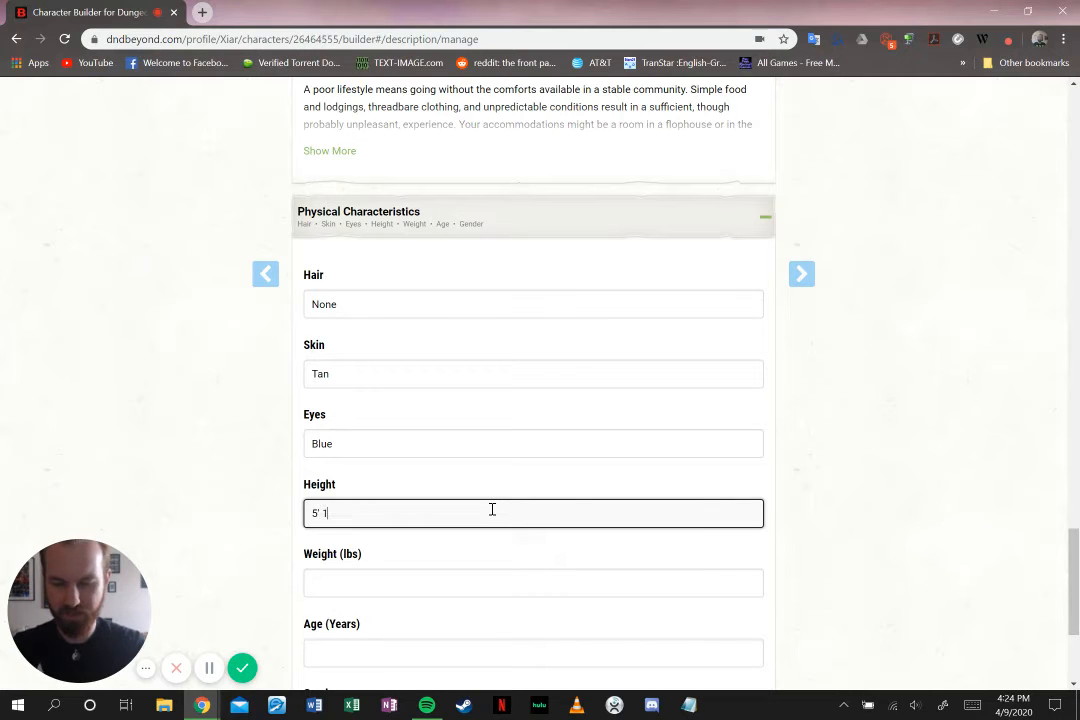
type("5' 10\"")
scroll(497, 446, "down", 2)
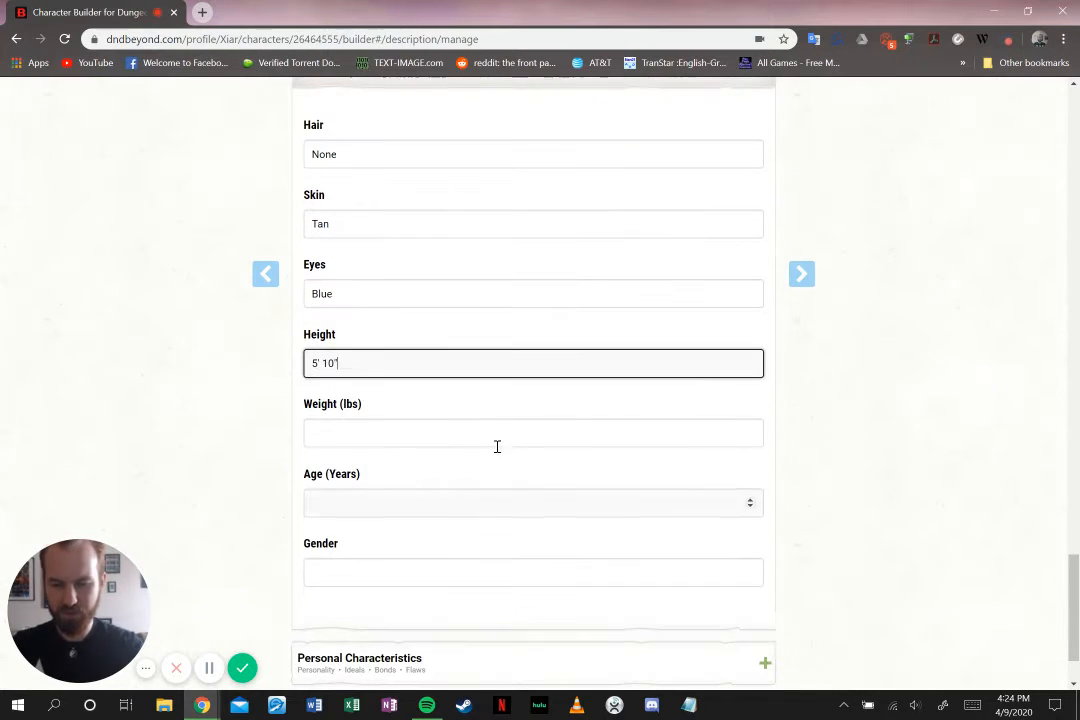
left_click(497, 433)
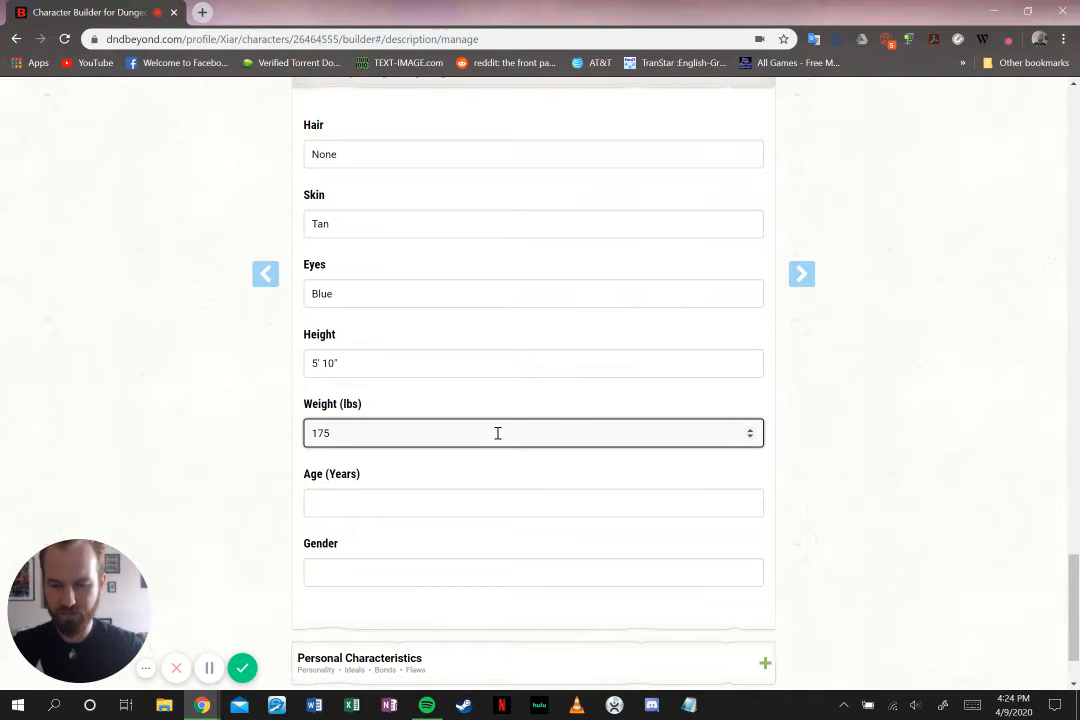
type("175")
left_click(381, 511)
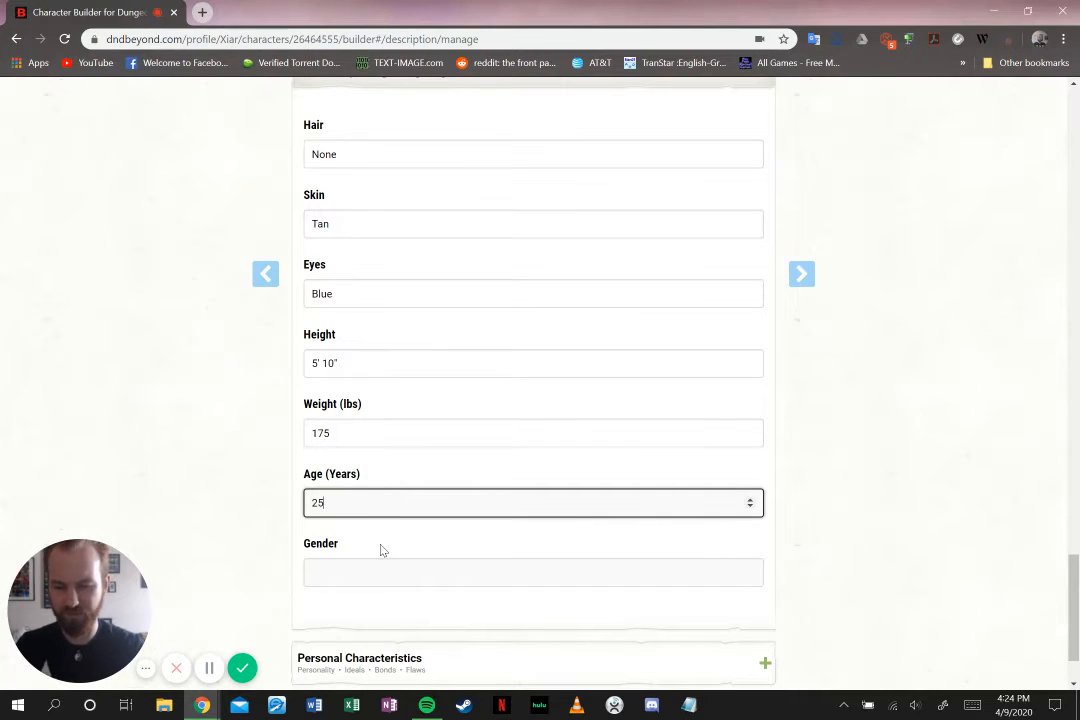
scroll(381, 549, "down", 1)
left_click(391, 500)
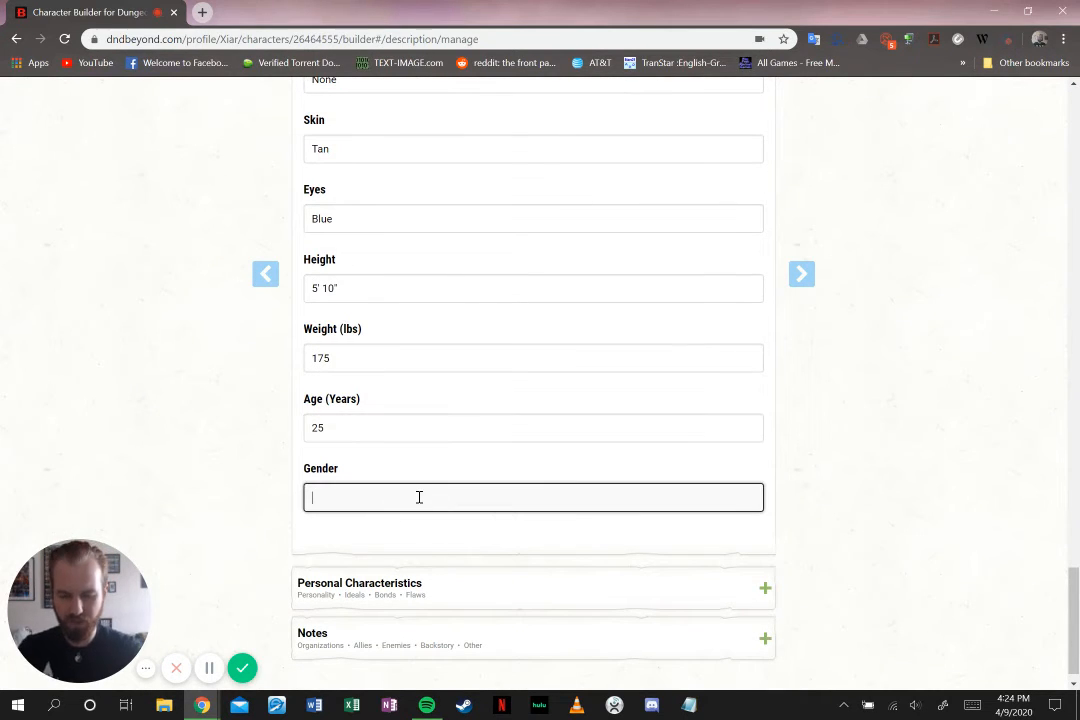
Expand the Personal Characteristics and Notes sections and review the chosen traits, ideals, bonds, flaws and available note categories
scroll(640, 565, "down", 1)
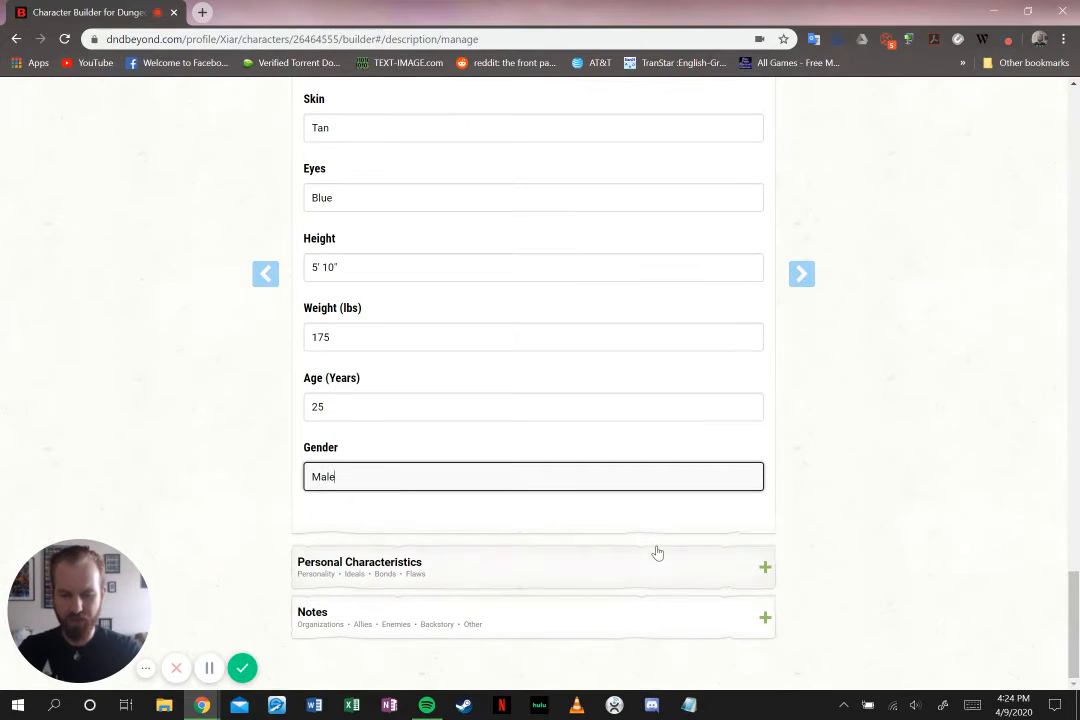
left_click(660, 565)
scroll(812, 558, "down", 3)
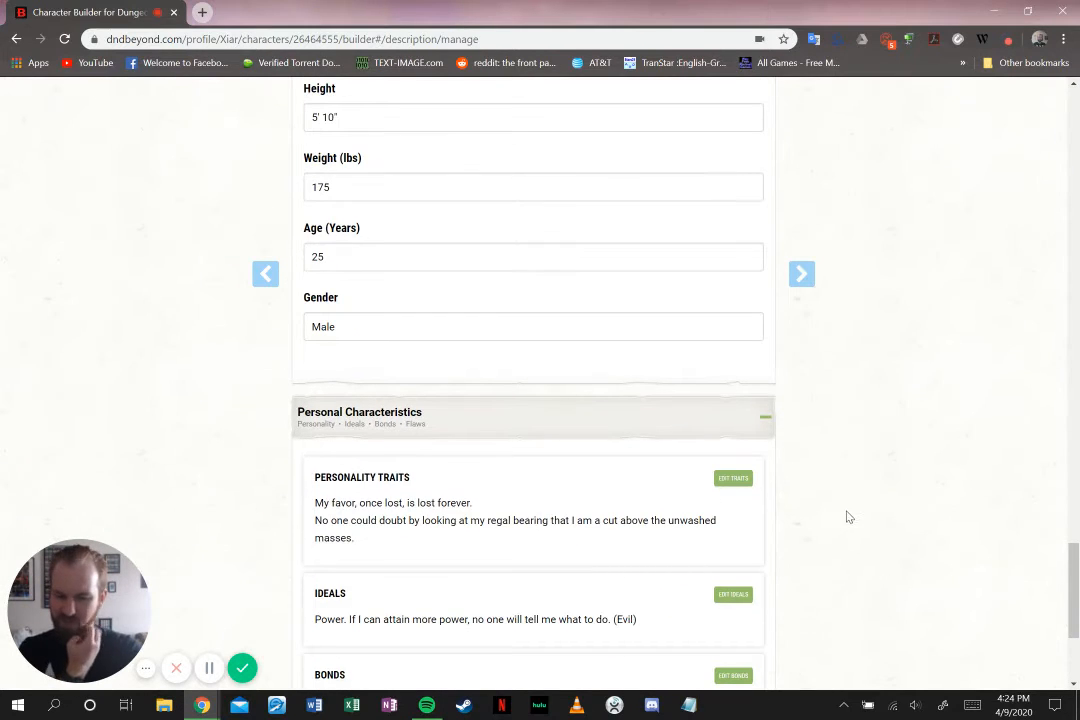
scroll(848, 508, "down", 3)
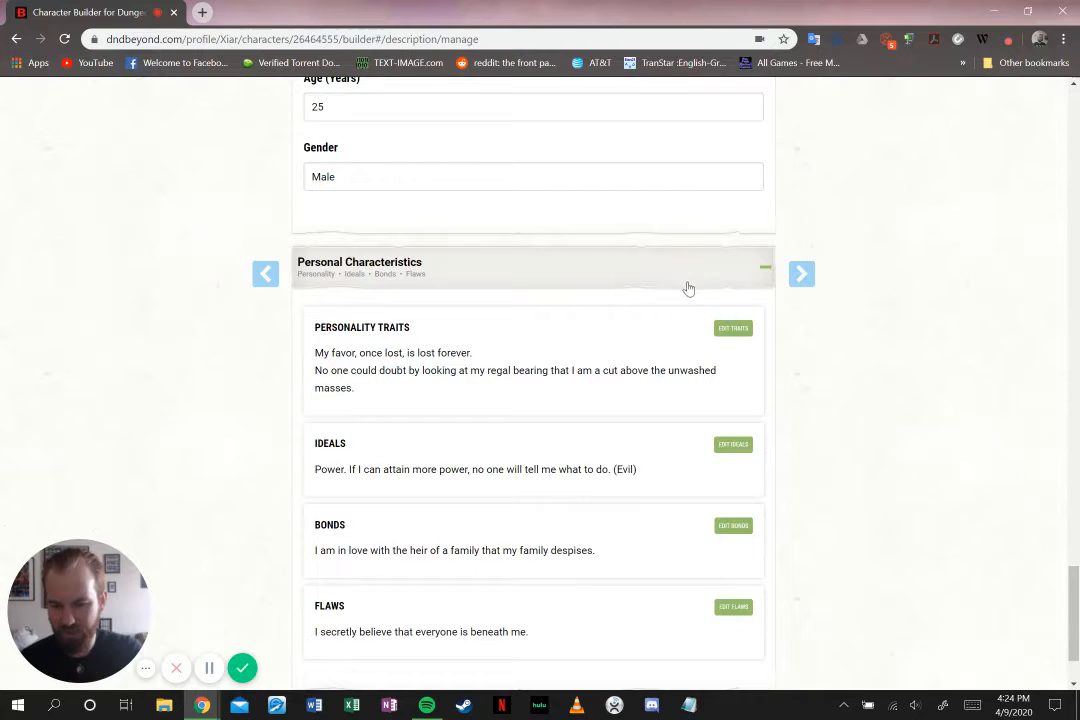
scroll(687, 289, "down", 2)
left_click(608, 618)
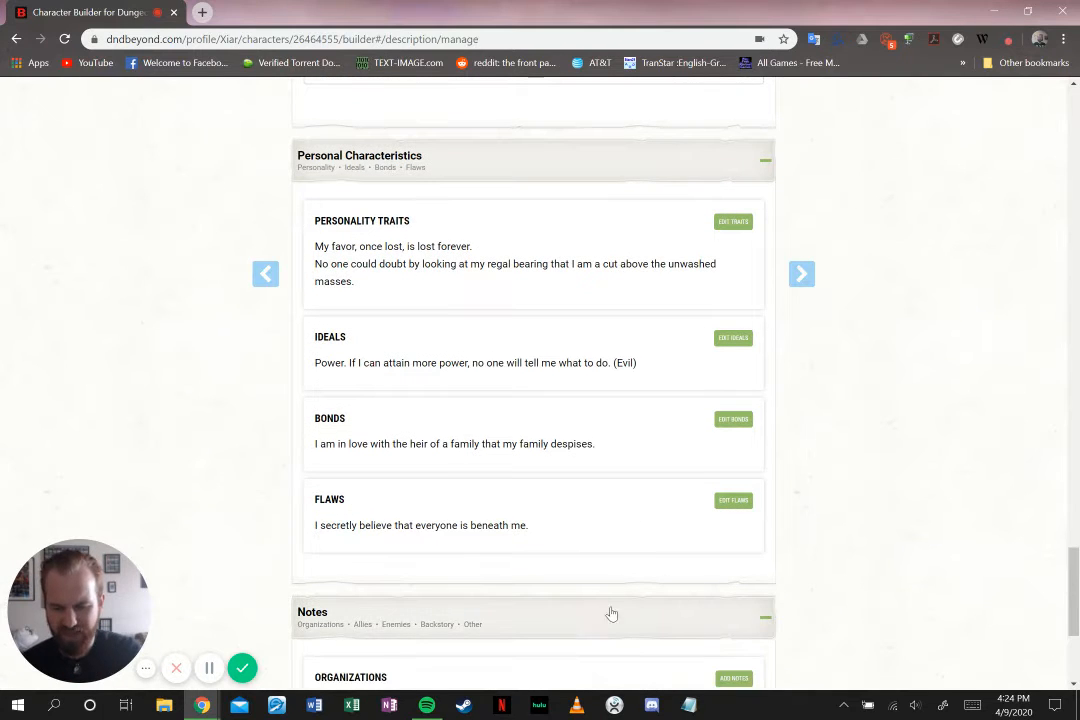
scroll(692, 559, "down", 5)
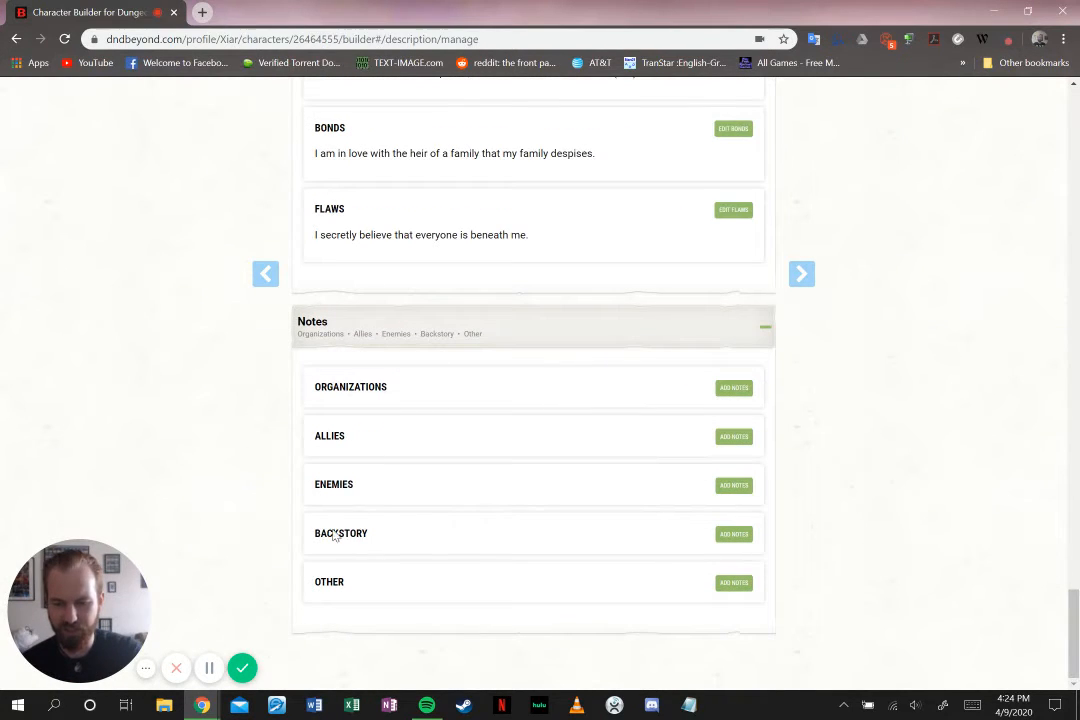
scroll(897, 434, "up", 5)
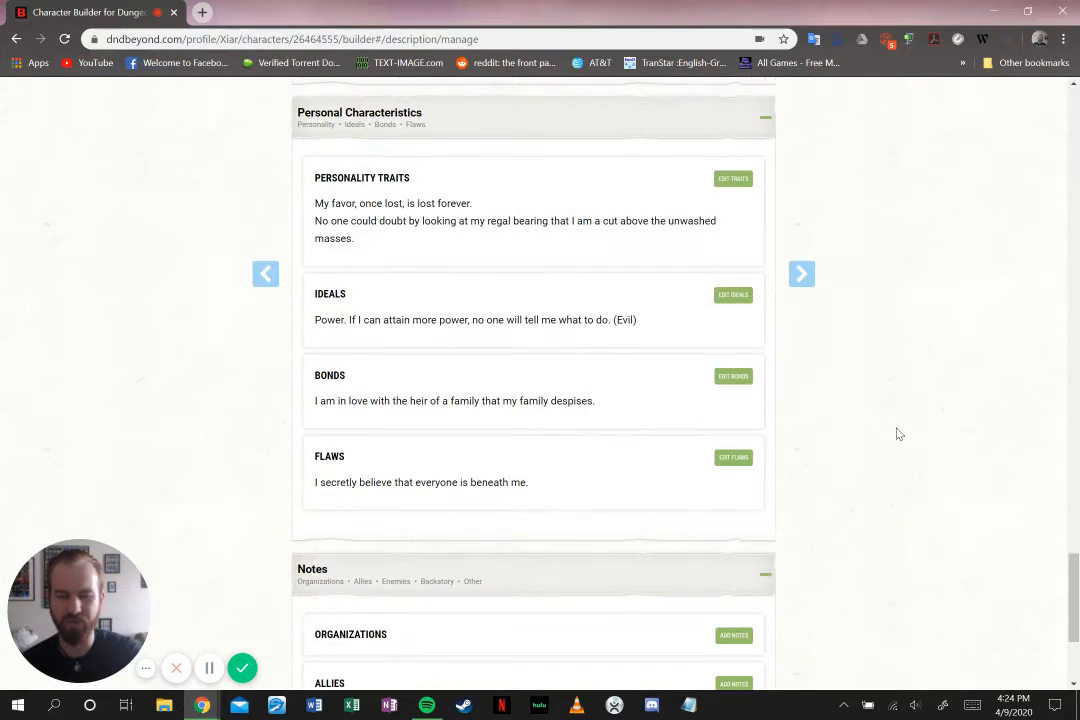
scroll(897, 434, "up", 20)
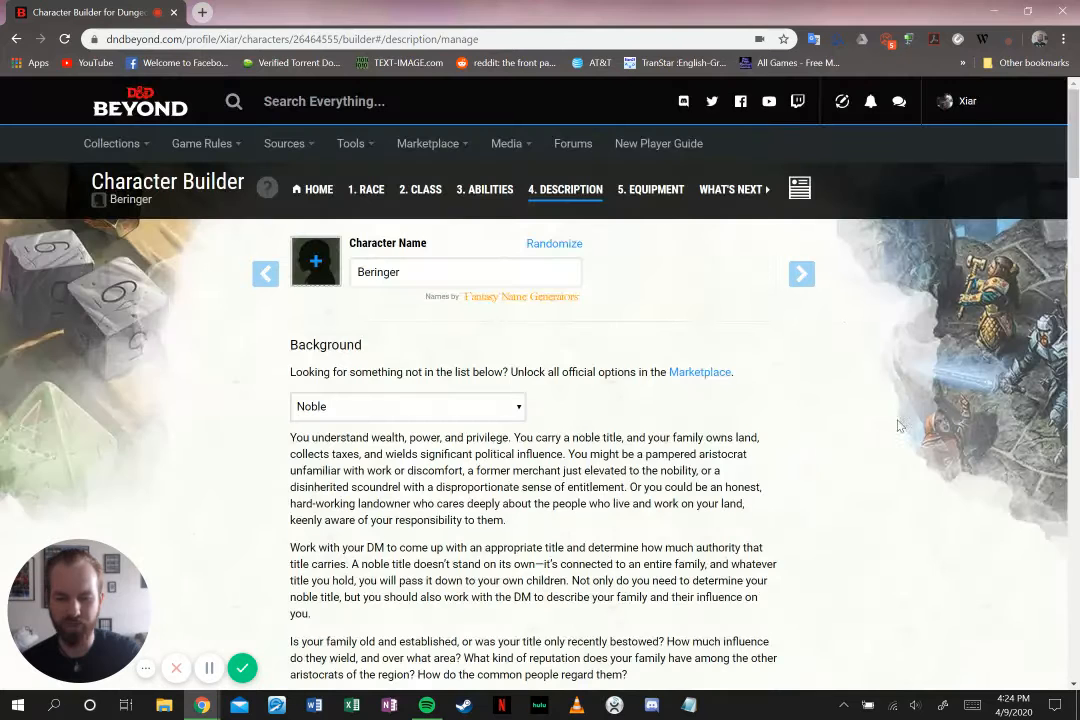
Move on to the builder's Equipment stage and choose equipment instead of gold as the starting option
left_click(806, 275)
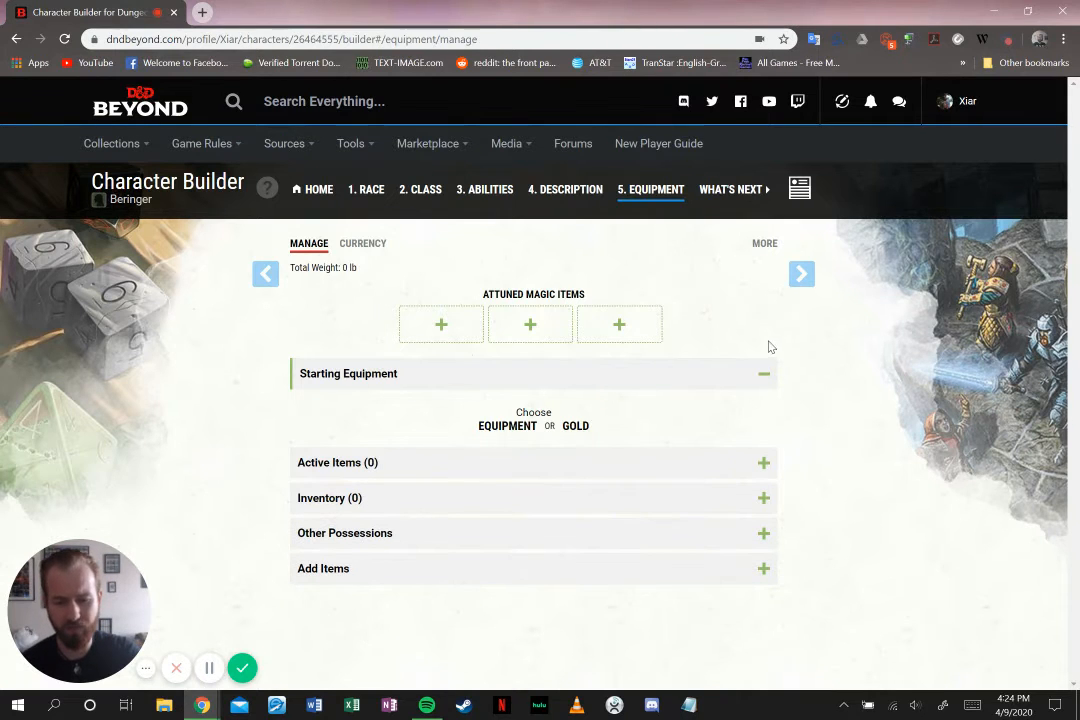
left_click(766, 376)
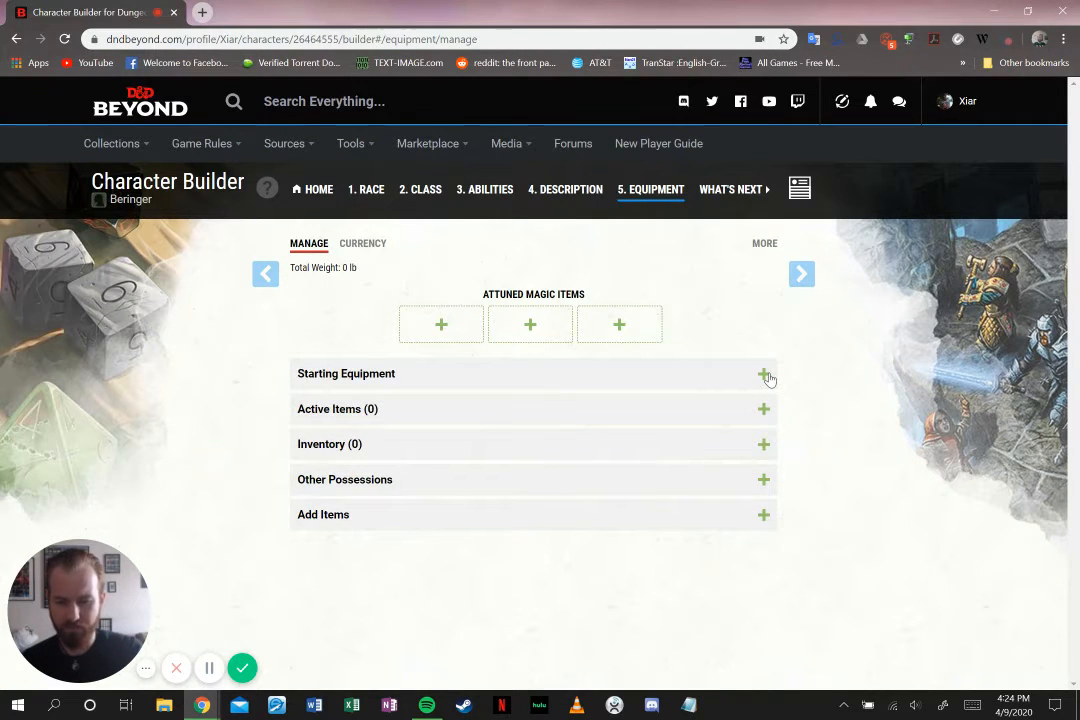
left_click(766, 377)
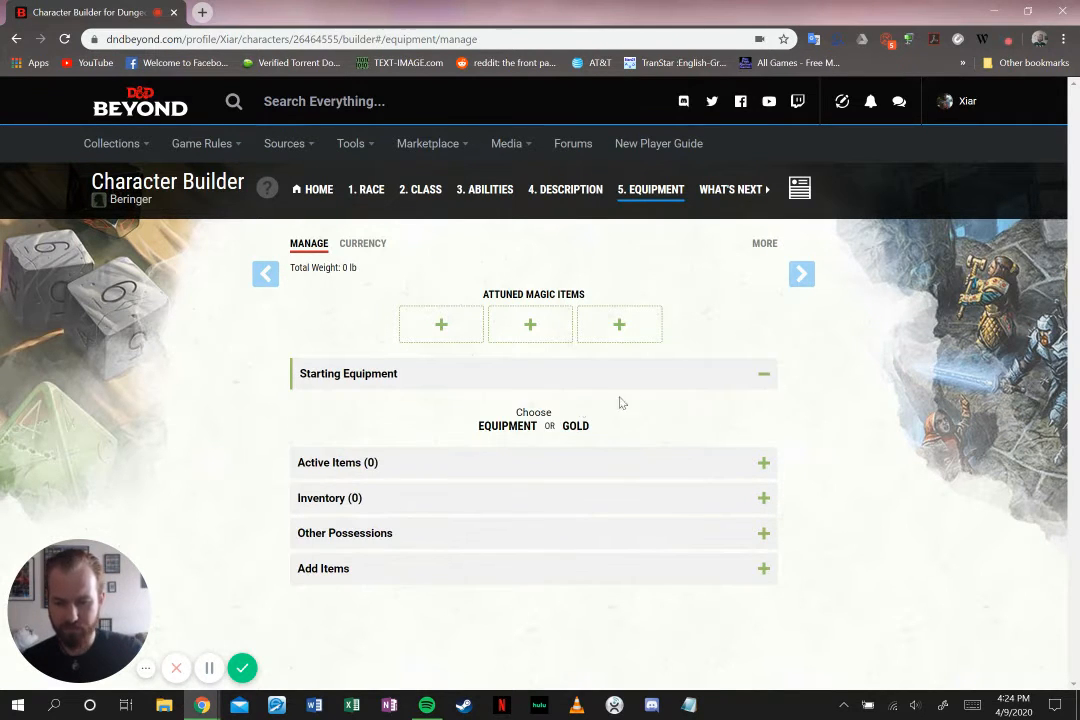
left_click(507, 430)
Choose any simple weapon as the monk's starting weapon and open the list of available weapons
scroll(595, 460, "down", 1)
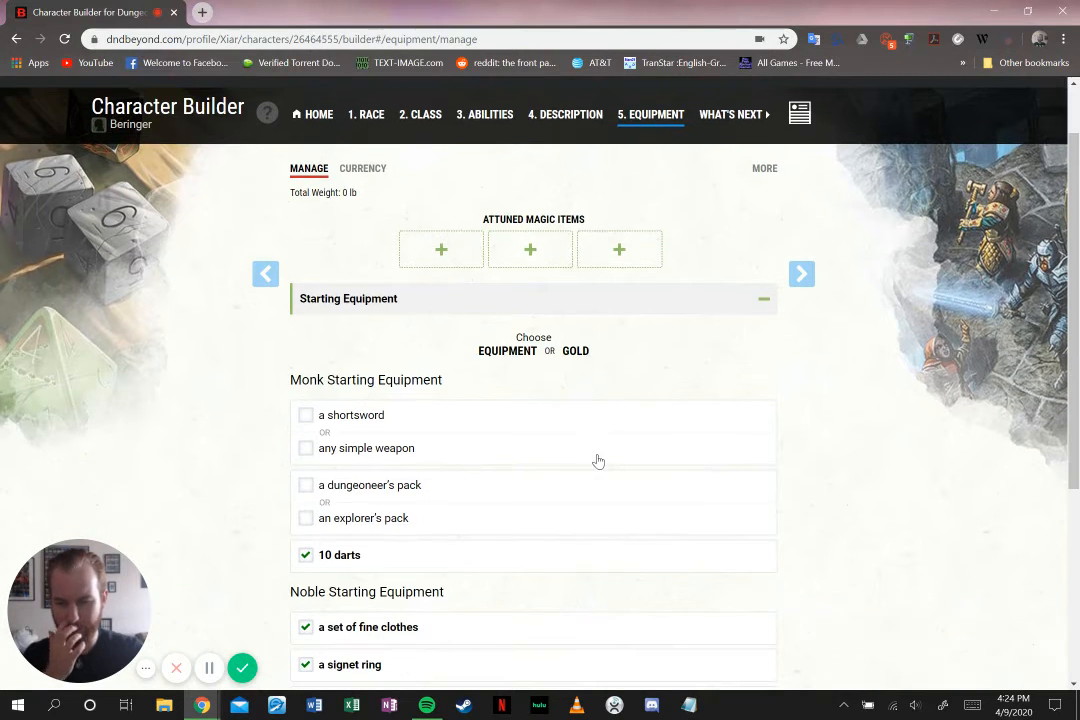
left_click(305, 448)
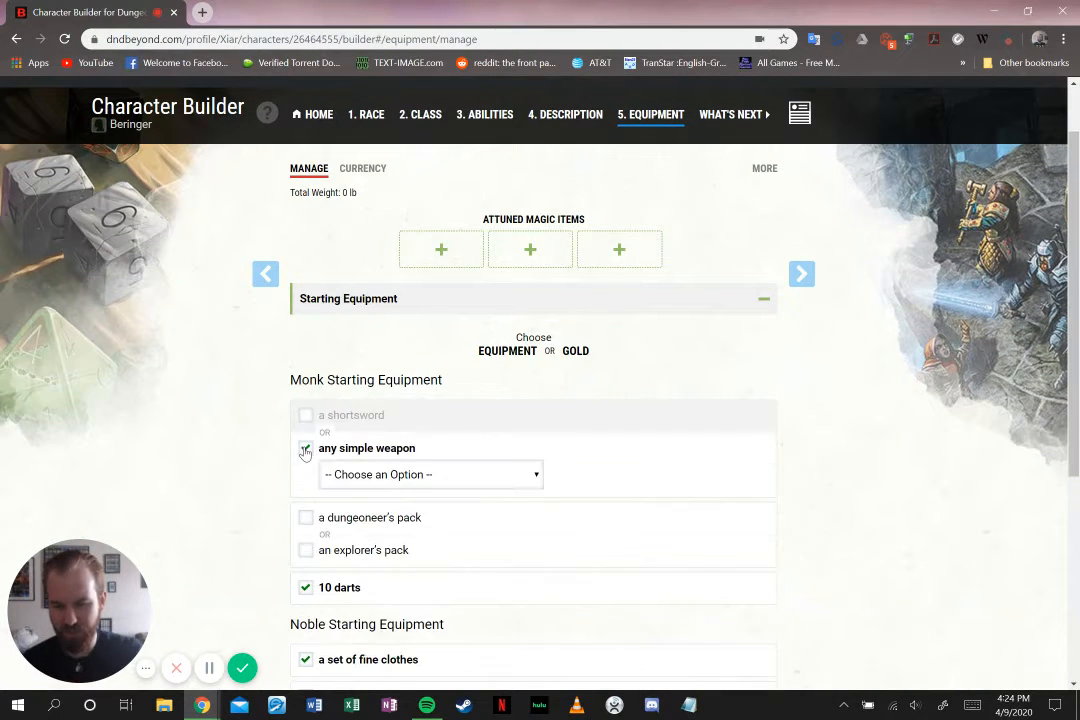
left_click(470, 474)
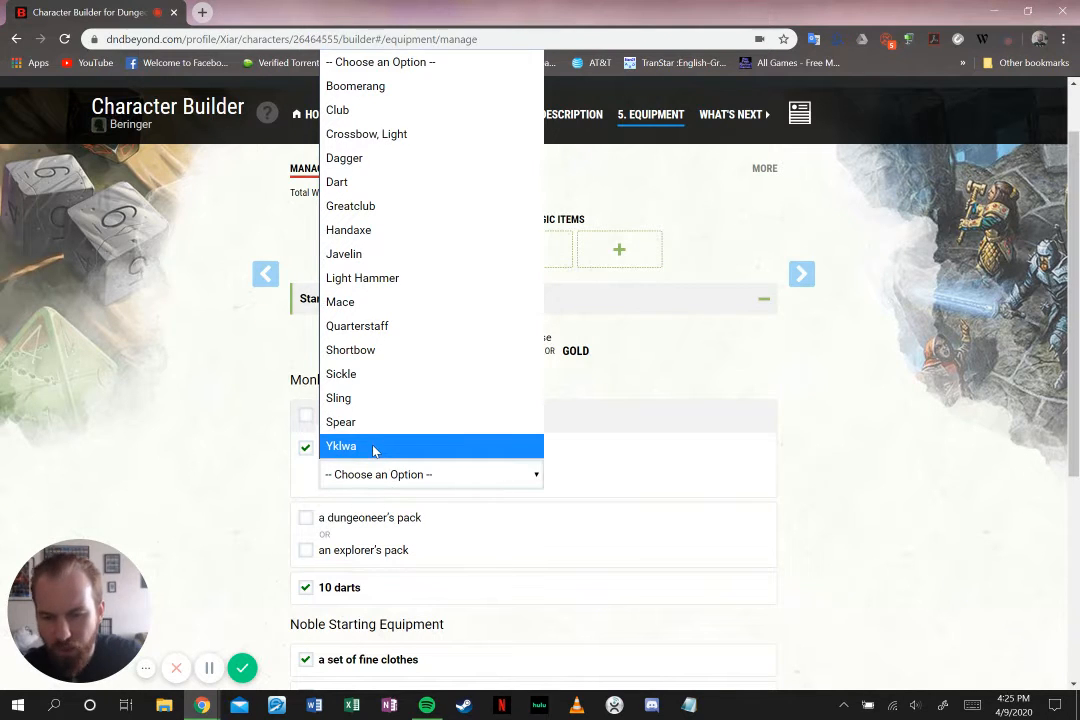
Search the web for yklwa in a separate tab, view its image results and return to the Character Builder
left_click(204, 14)
left_click(204, 14)
type("yk")
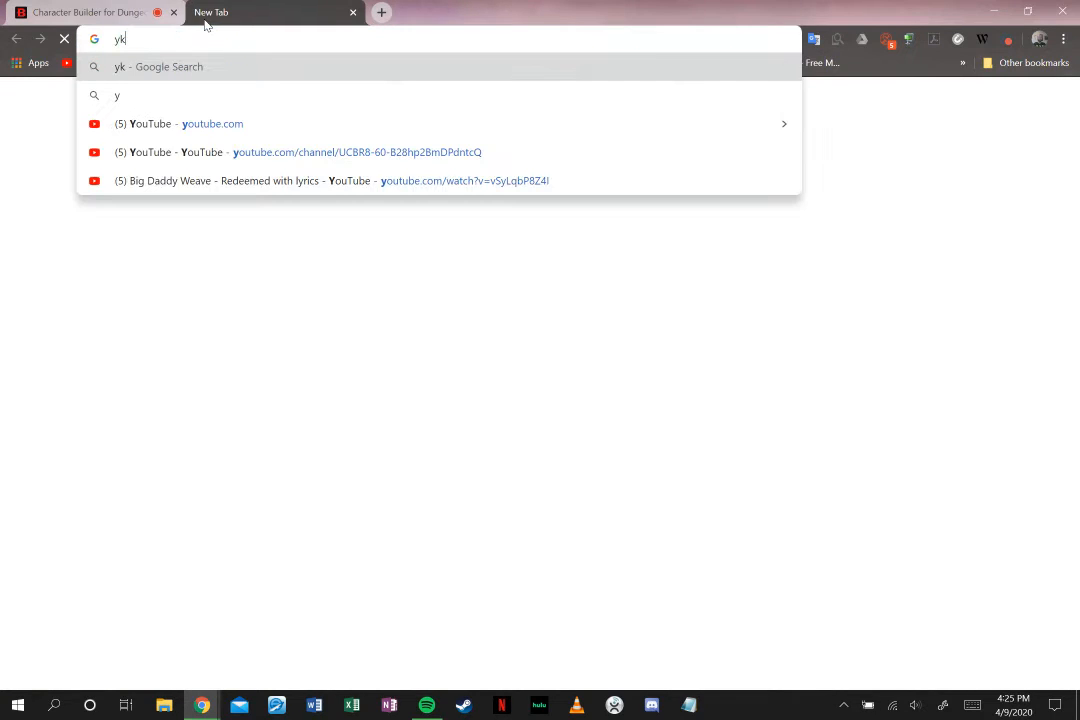
type("lwa")
key("Return")
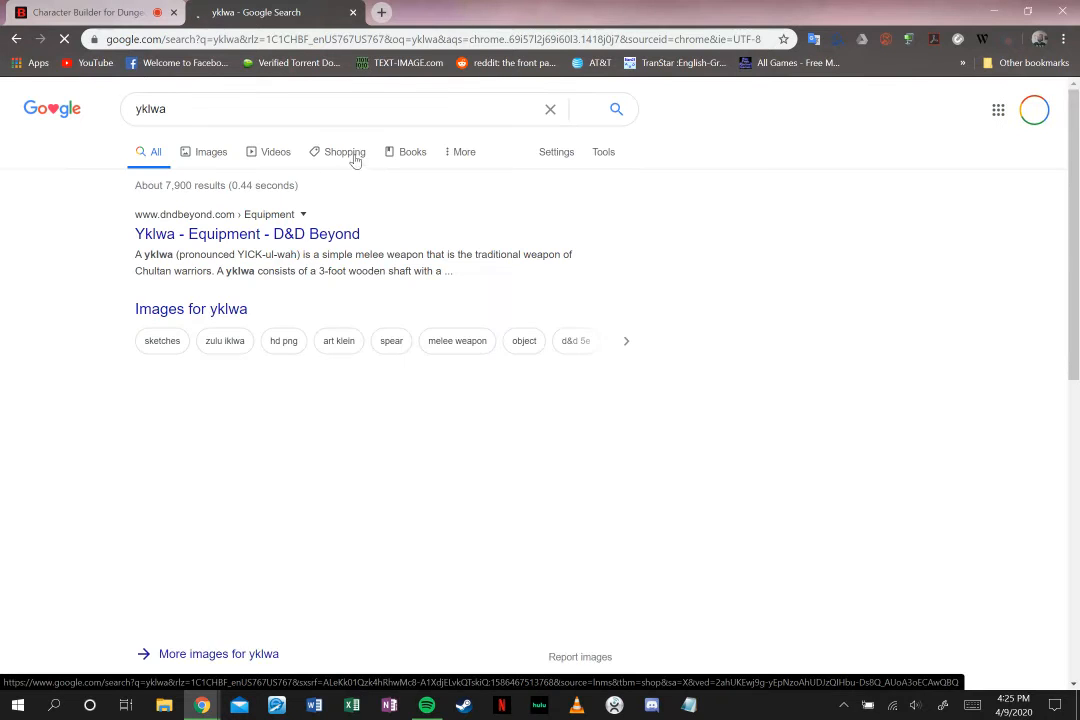
left_click(208, 155)
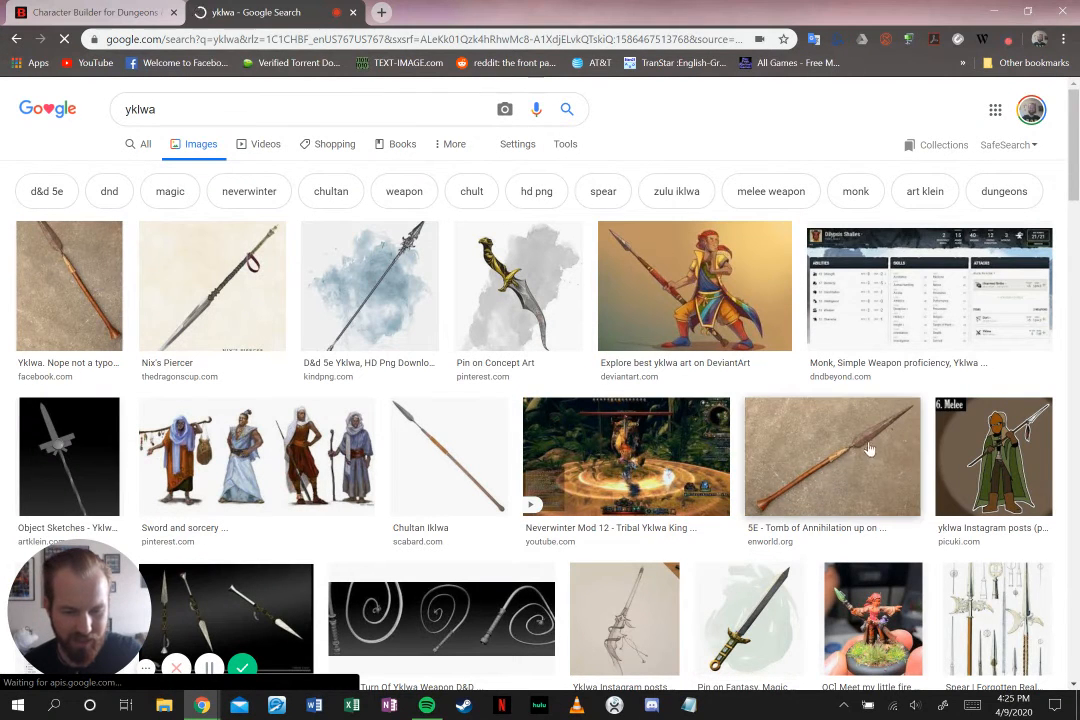
left_click(357, 12)
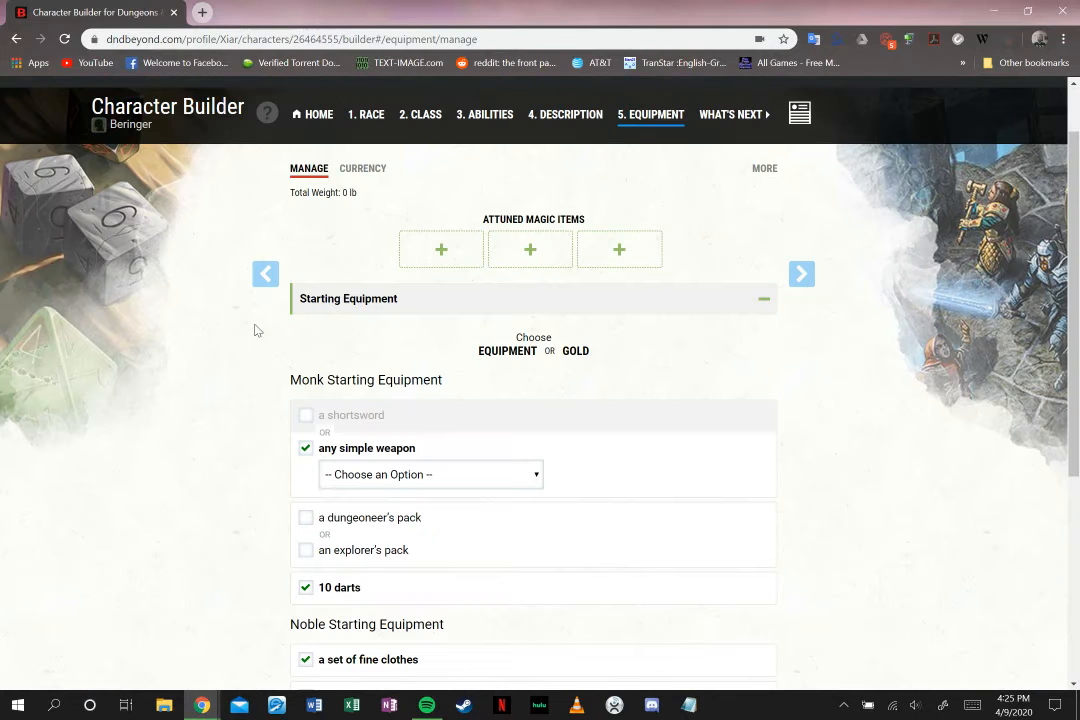
Set the simple weapon to Yklwa, choose an explorer's pack and review the Monk and Noble starting equipment
left_click(525, 472)
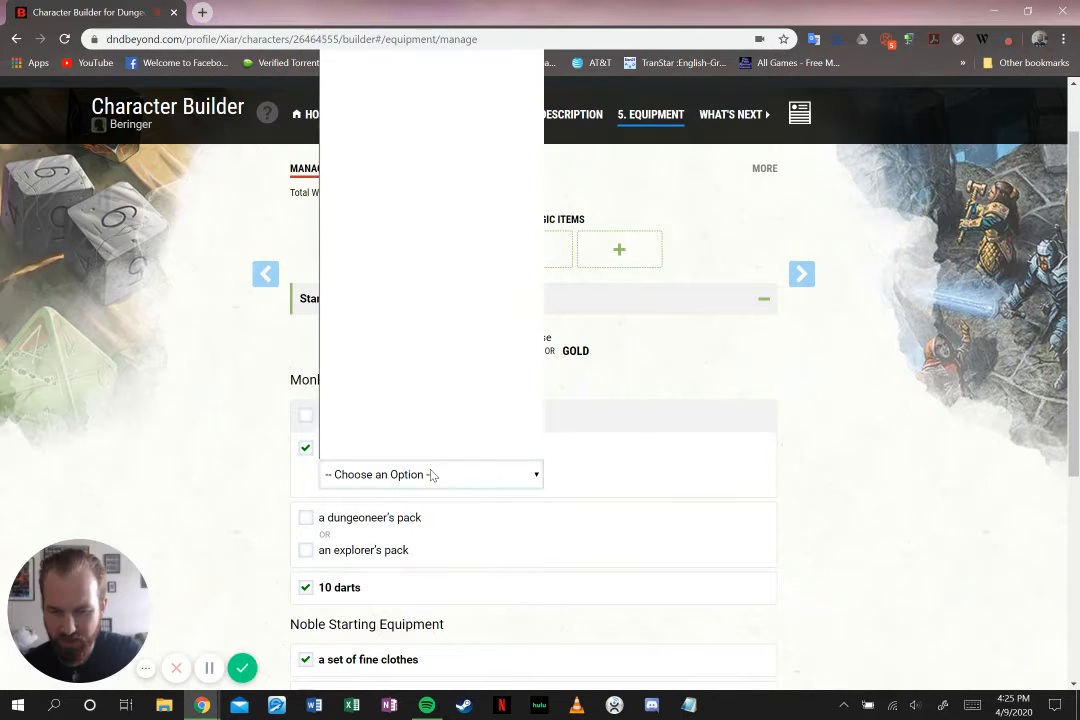
left_click(338, 446)
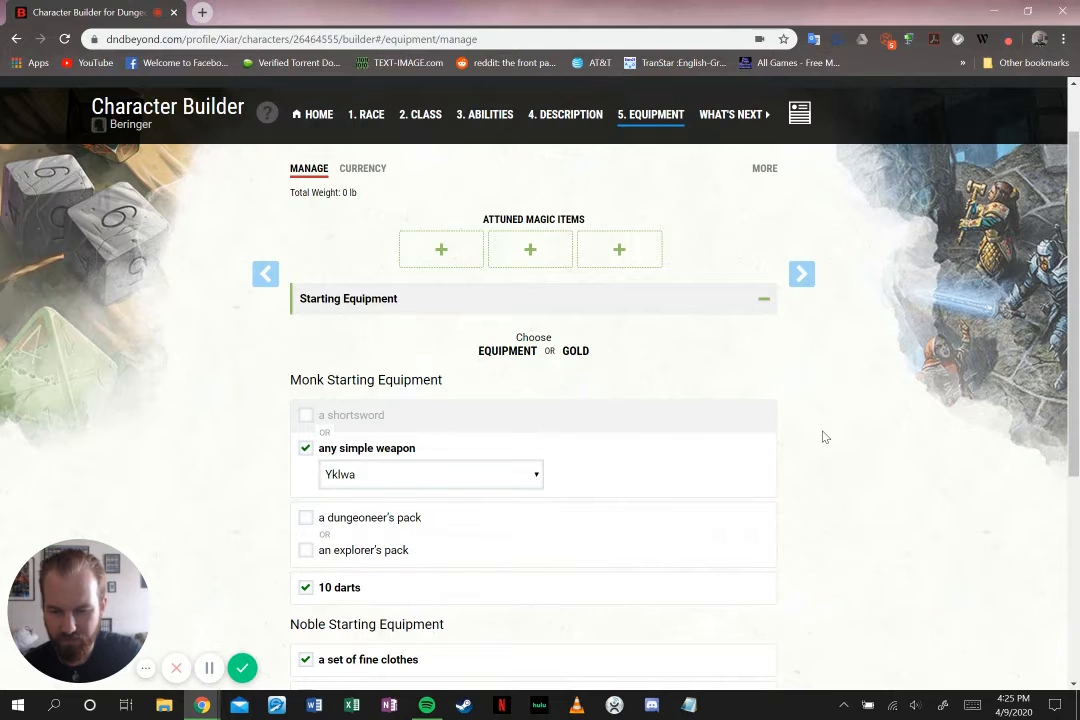
scroll(822, 436, "down", 2)
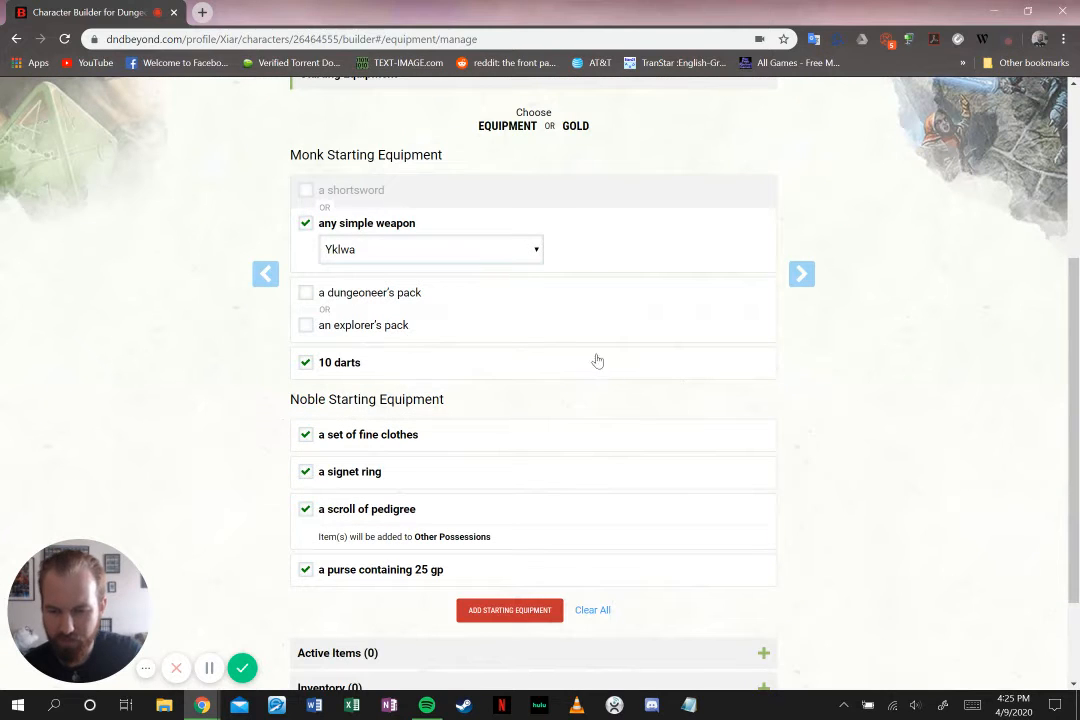
left_click(308, 326)
scroll(634, 386, "down", 2)
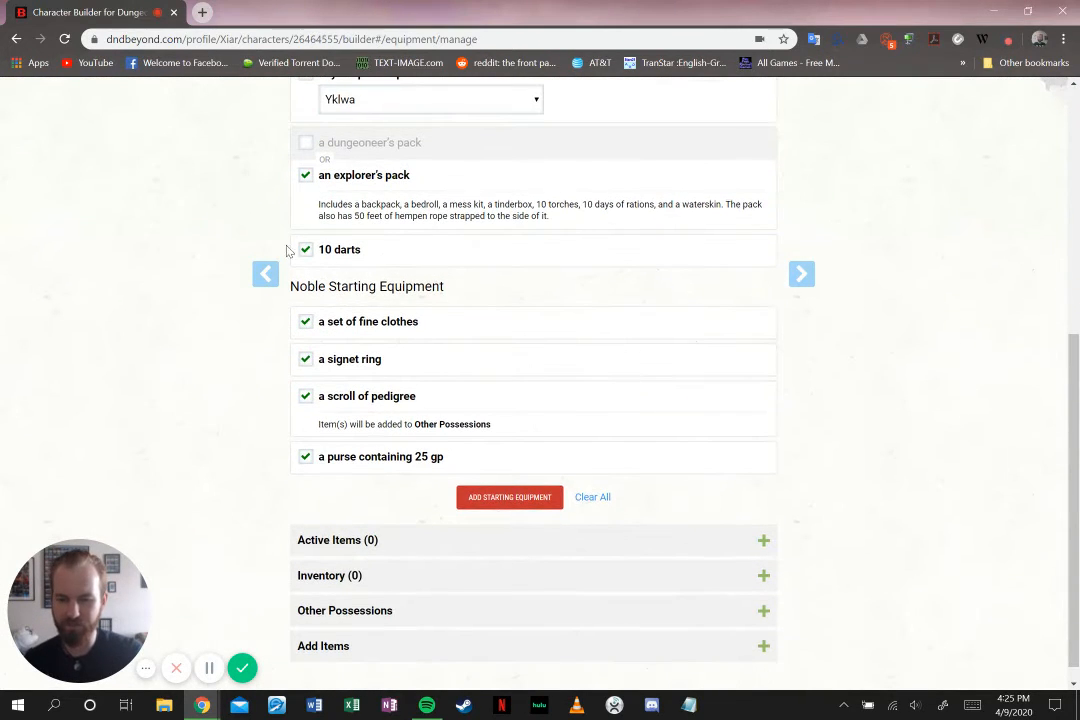
scroll(441, 318, "up", 2)
scroll(441, 316, "down", 2)
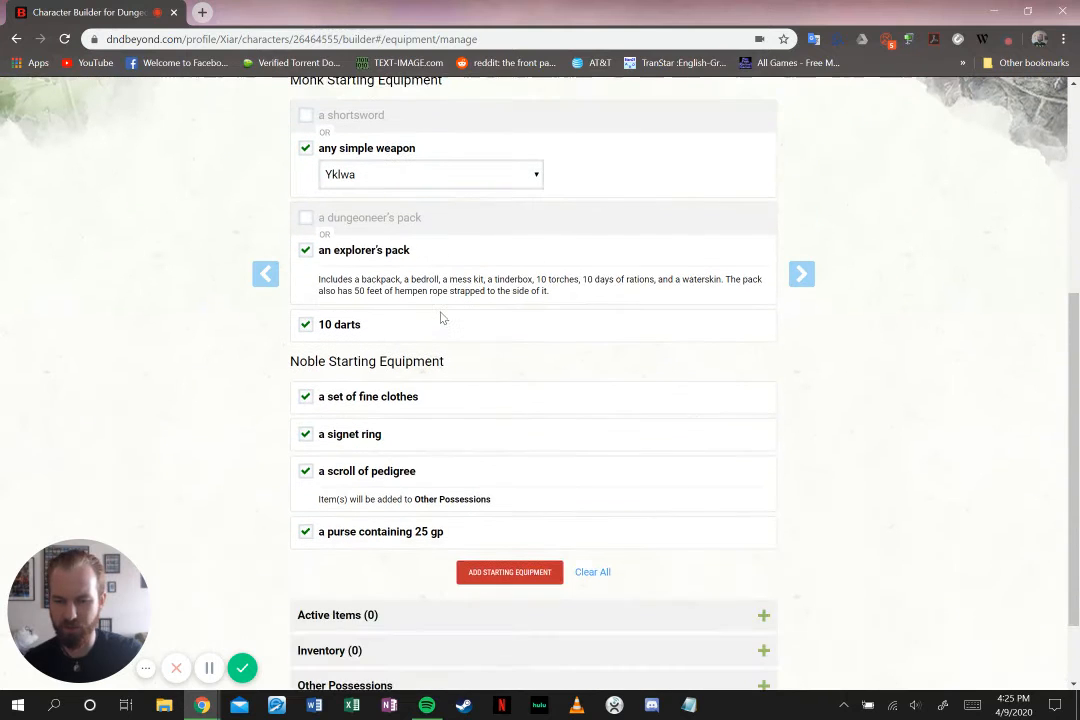
scroll(446, 320, "up", 3)
scroll(448, 320, "down", 3)
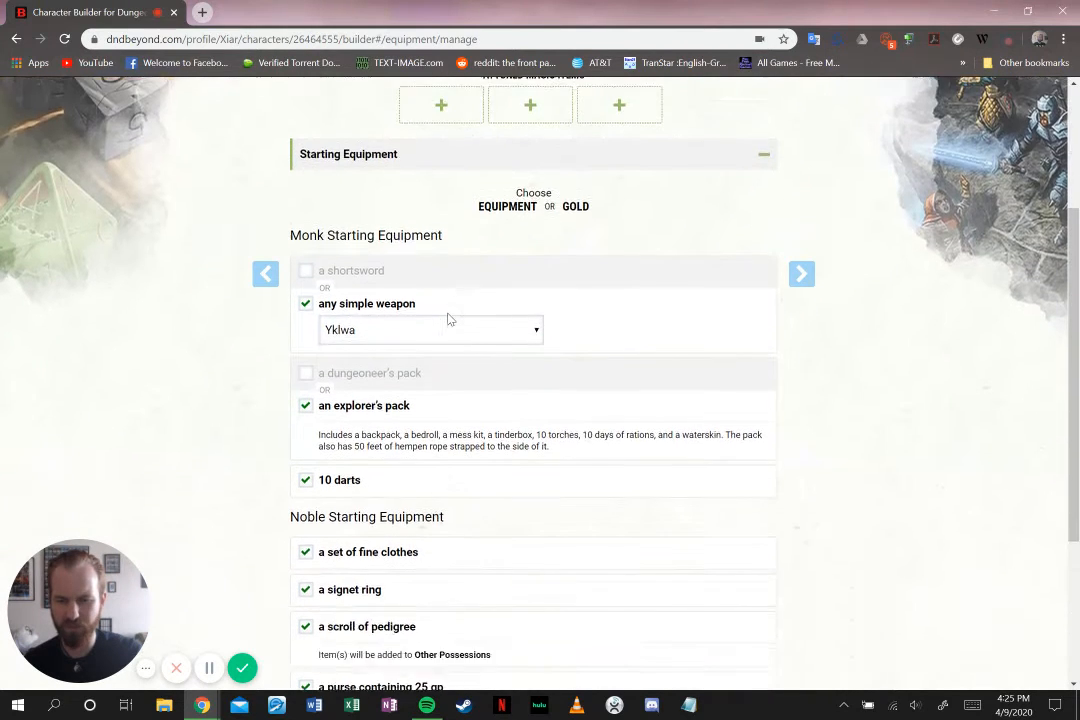
scroll(448, 320, "down", 1)
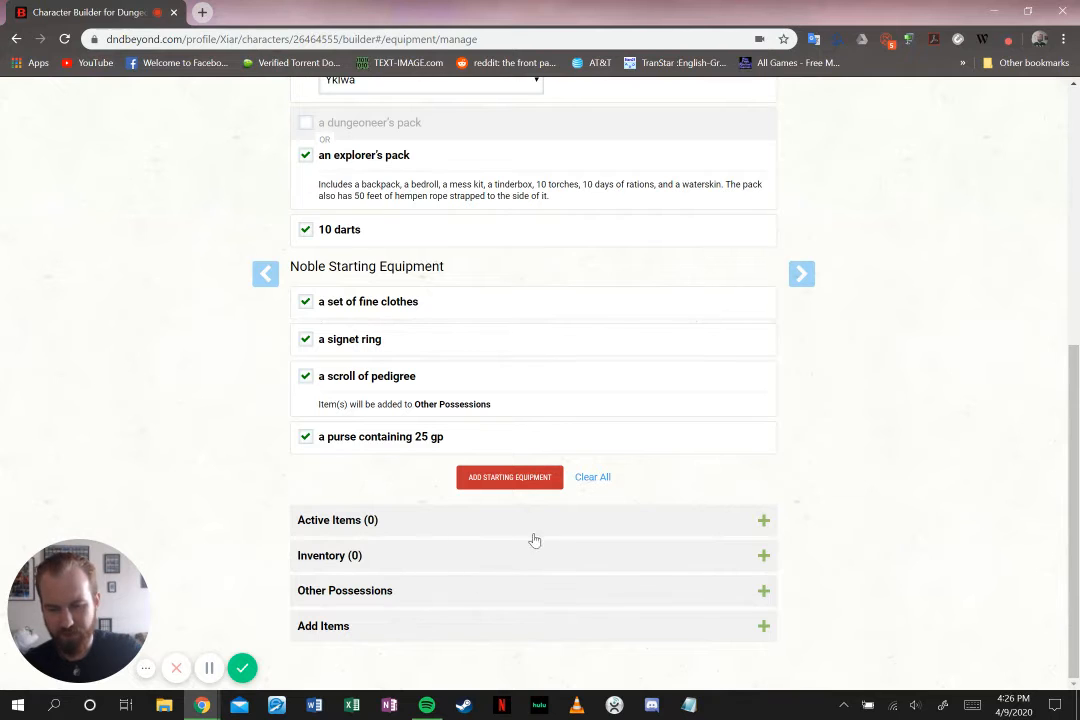
Check the Other Possessions section, move on to the builder's final stage and view the character sheet
left_click(533, 594)
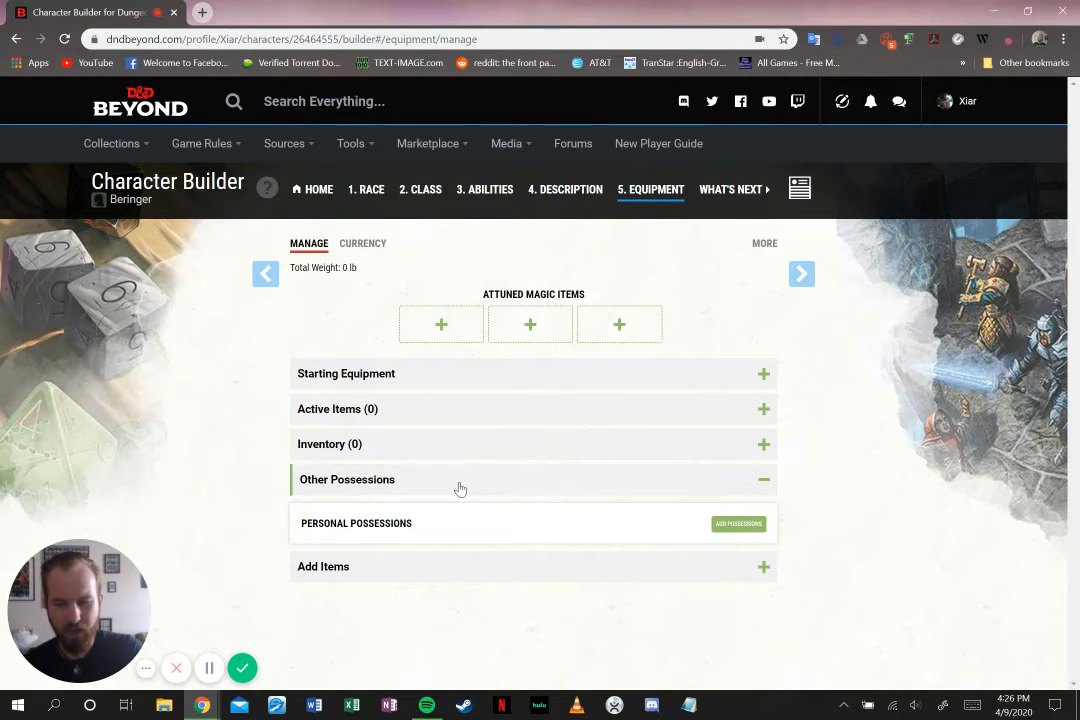
left_click(764, 482)
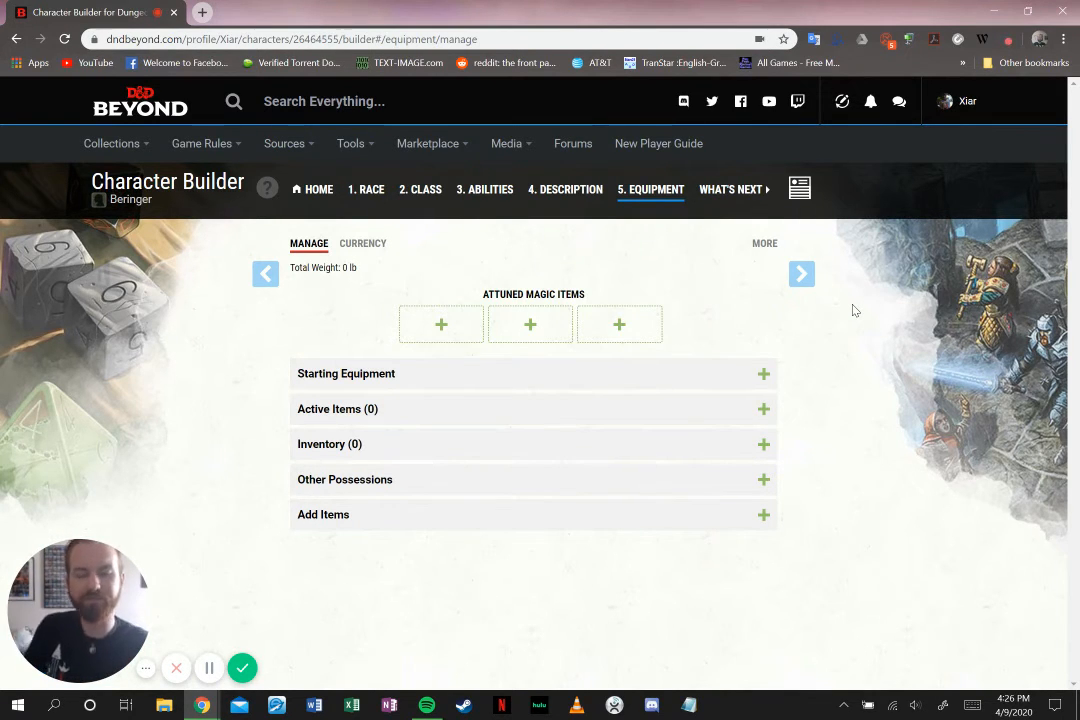
left_click(806, 276)
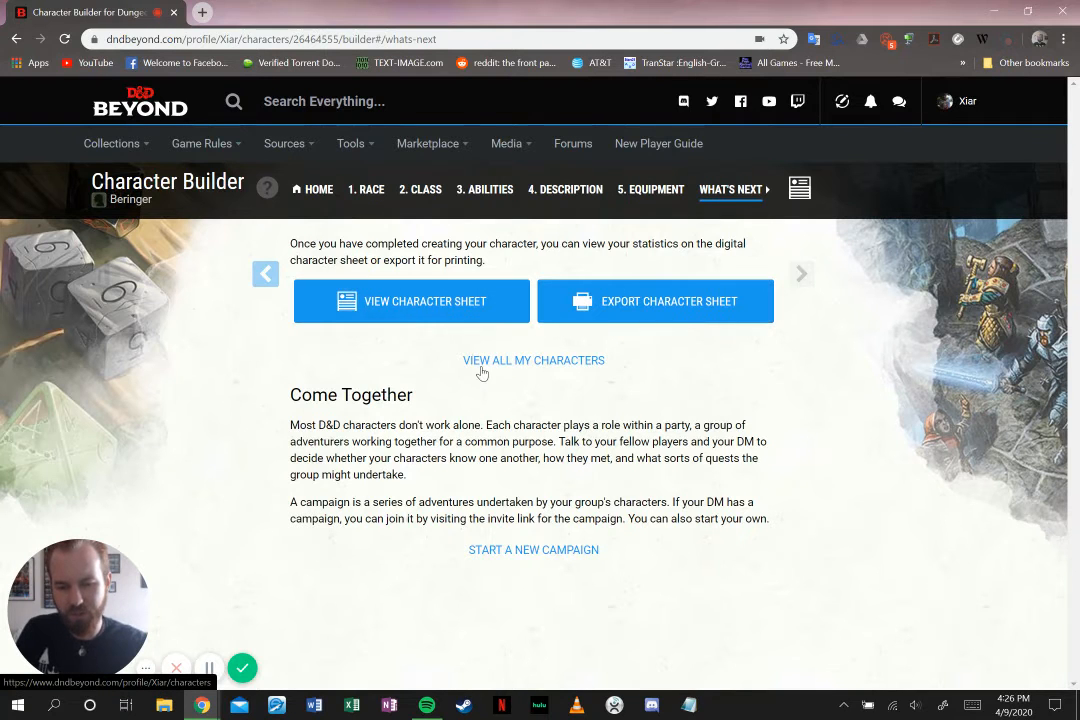
left_click(451, 313)
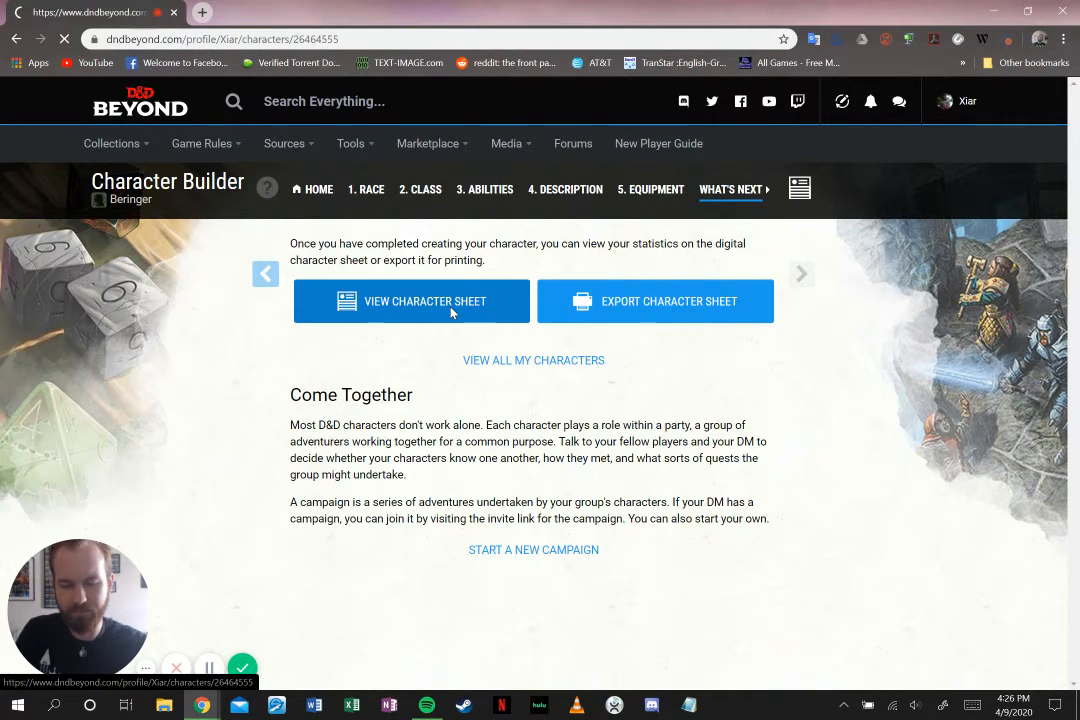
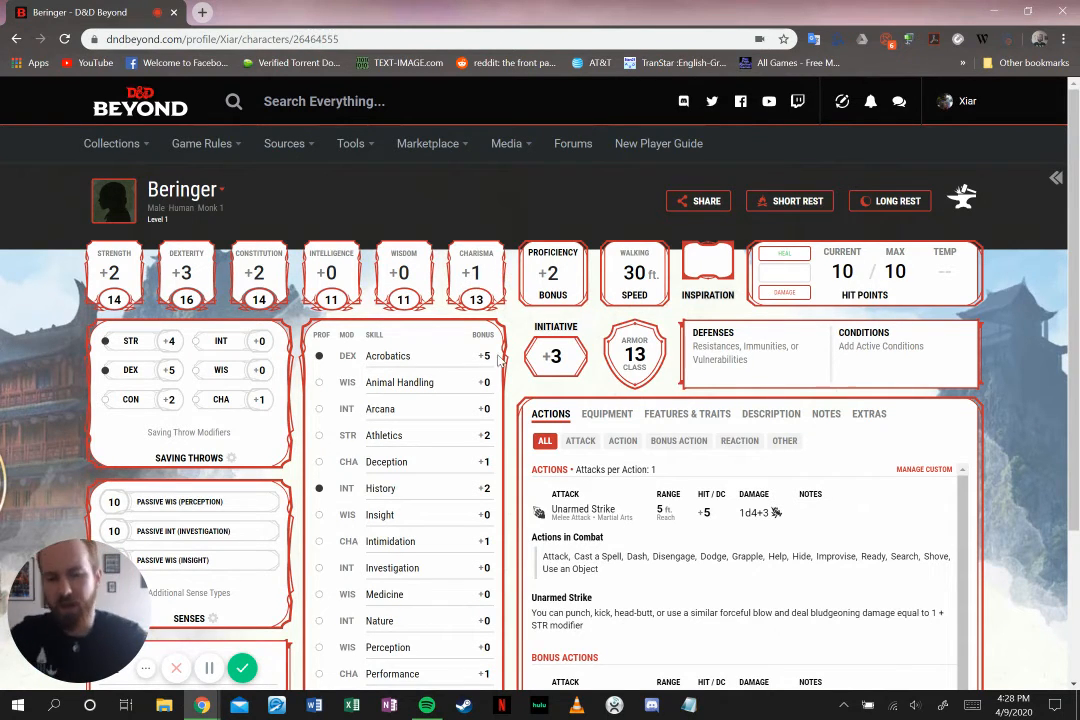
Review the character sheet's saving throws, senses, skills, and proficiencies and languages
scroll(352, 317, "down", 1)
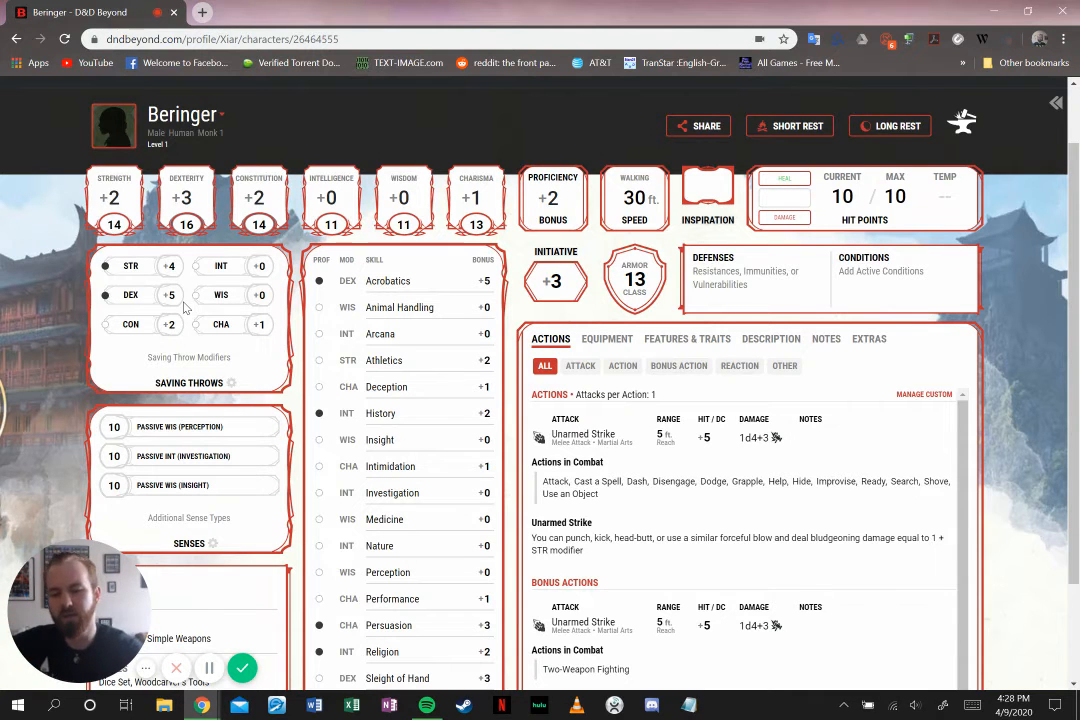
scroll(242, 375, "down", 2)
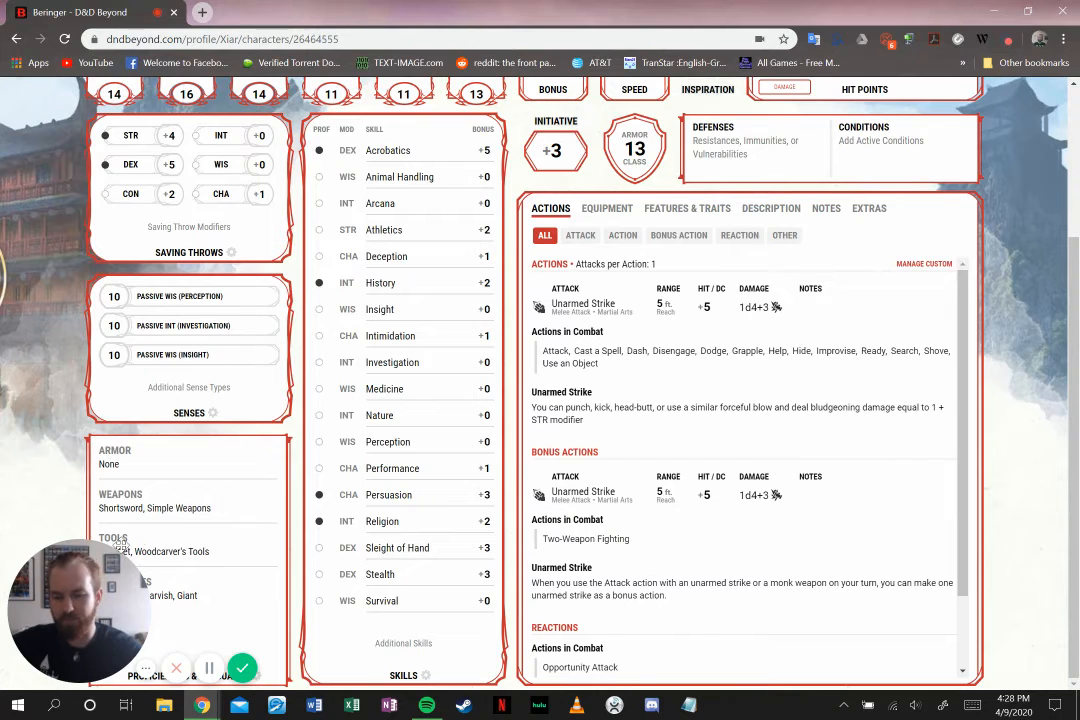
left_click_drag(89, 487, 82, 389)
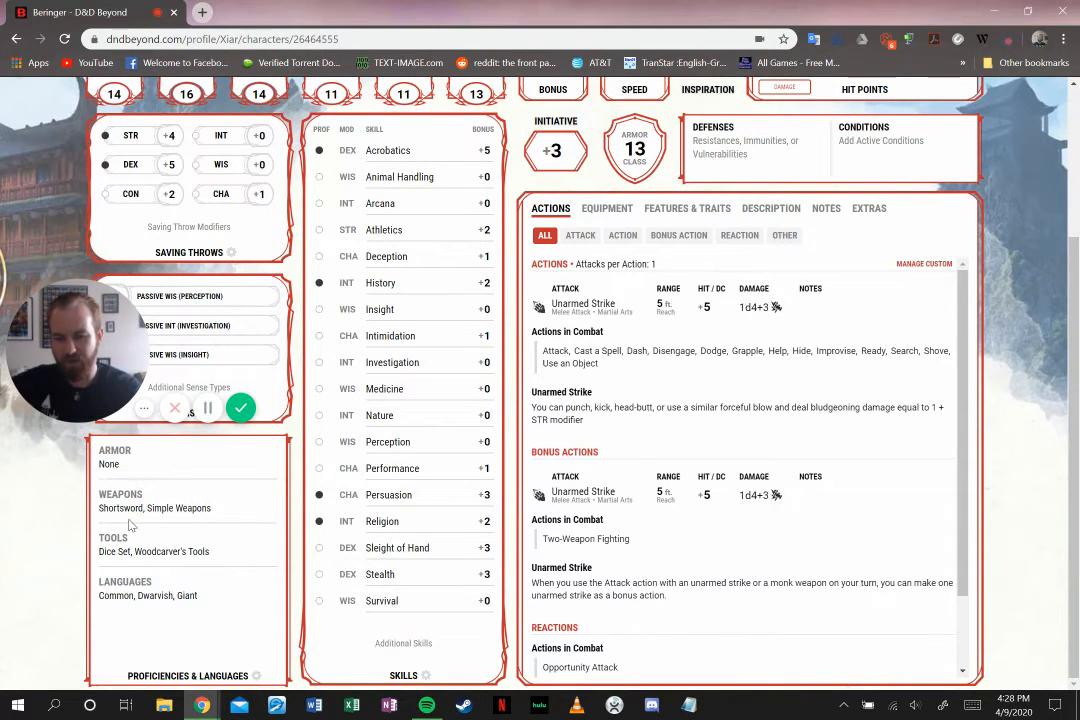
Open the Proficiencies & Languages details and add Yklwa as a new weapon proficiency
left_click(180, 494)
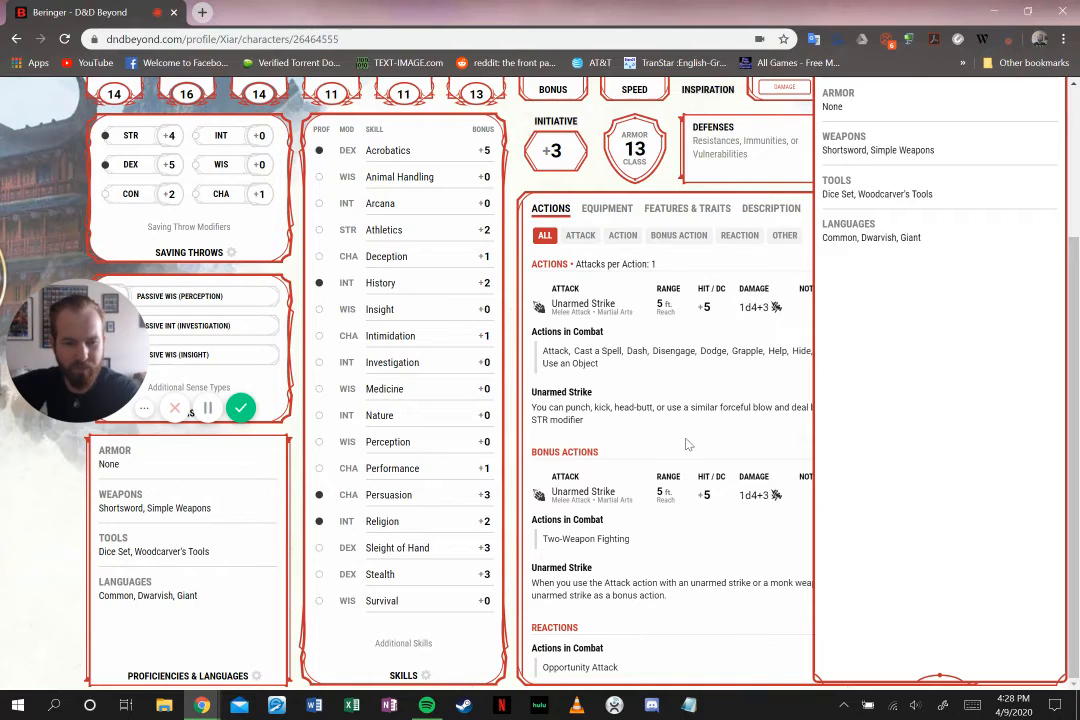
scroll(897, 438, "up", 2)
scroll(900, 396, "up", 1)
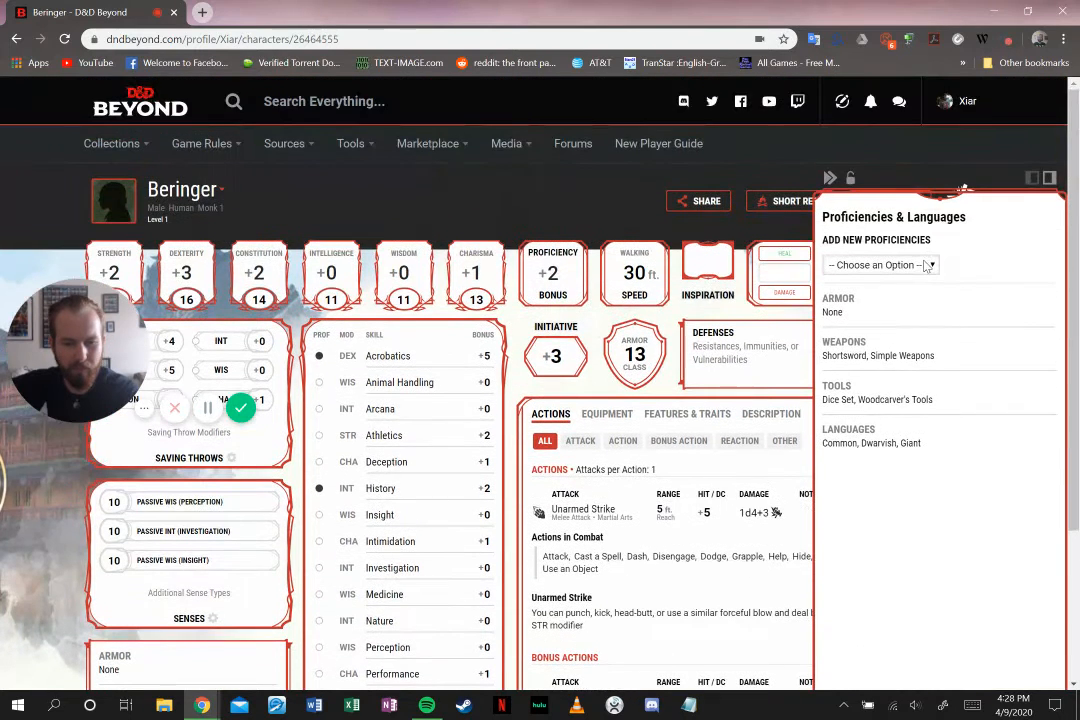
left_click(878, 265)
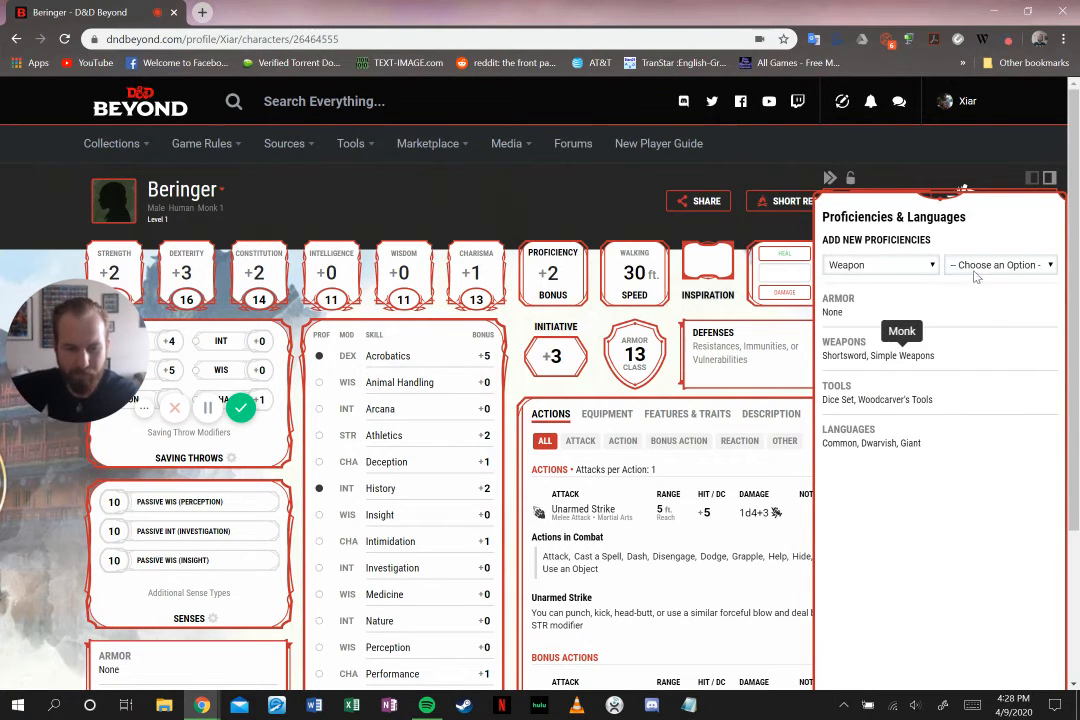
left_click(990, 266)
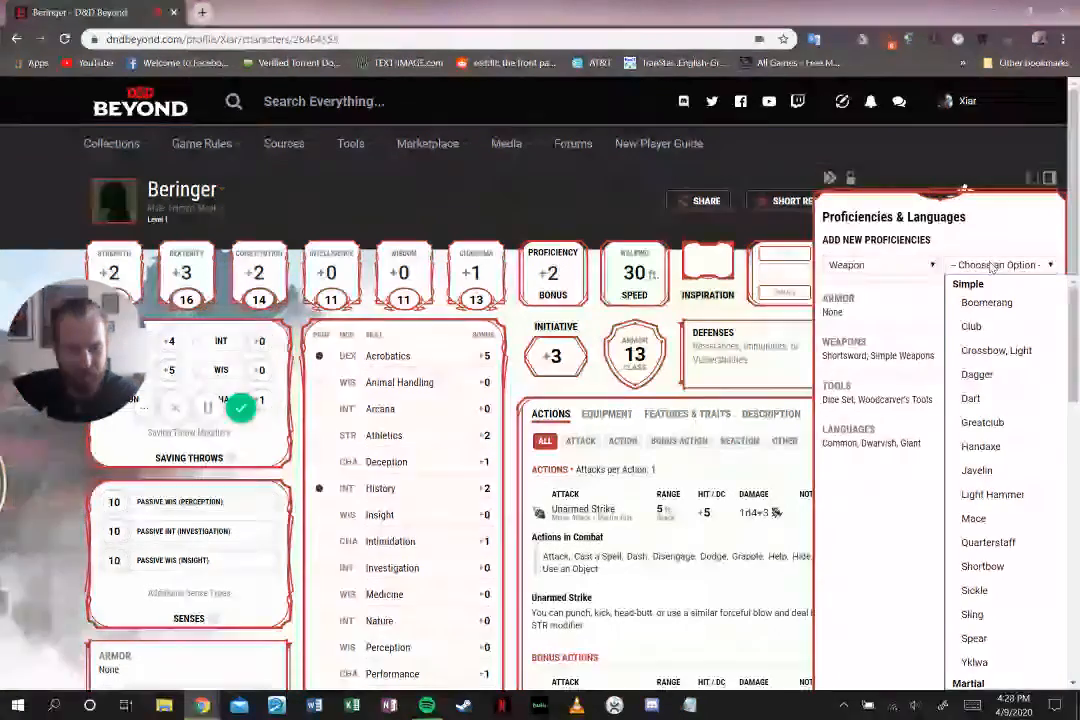
scroll(1035, 589, "down", 3)
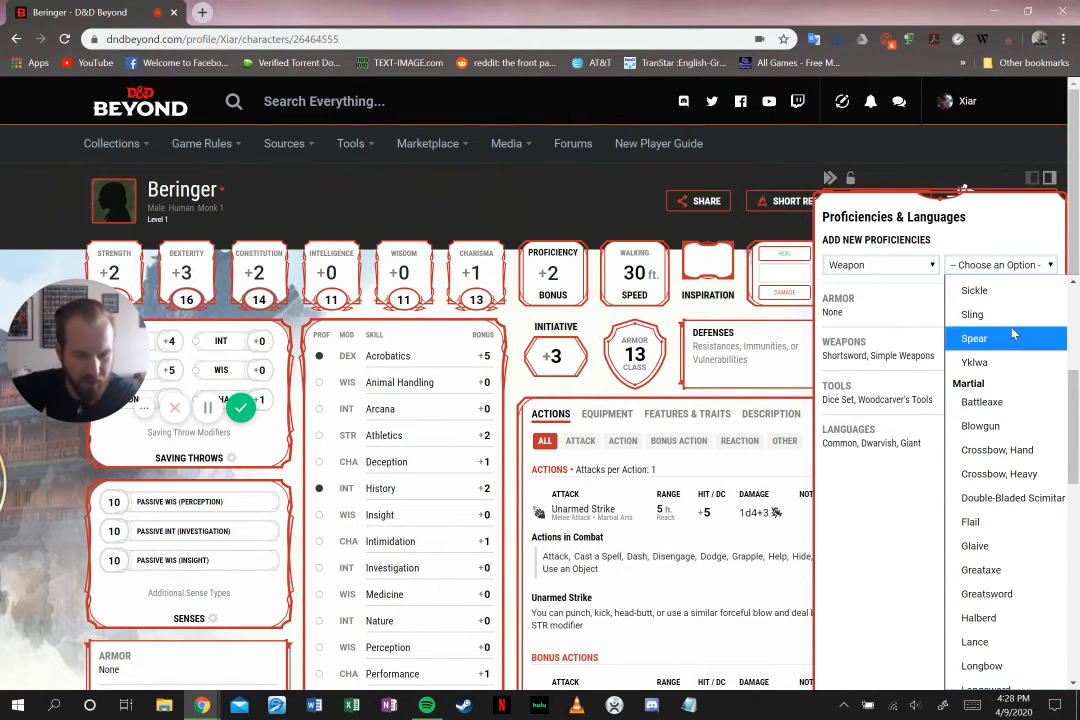
left_click(1016, 362)
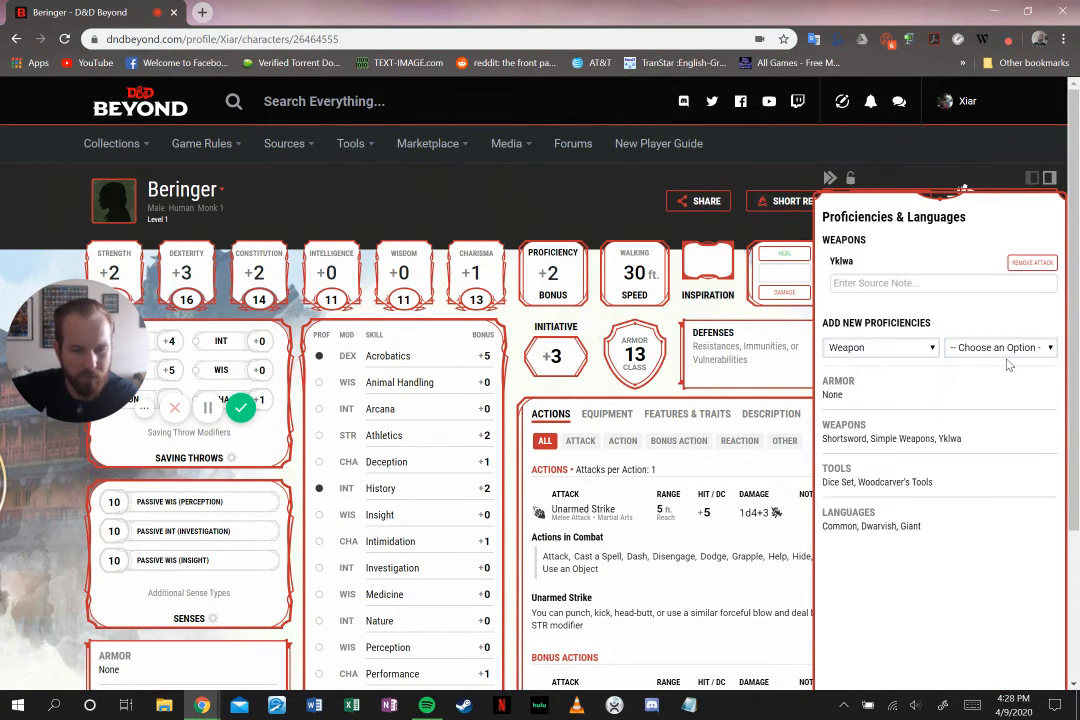
Remove the added Yklwa proficiency, close the Proficiencies & Languages details and recheck the sheet's weapon proficiencies
left_click(949, 284)
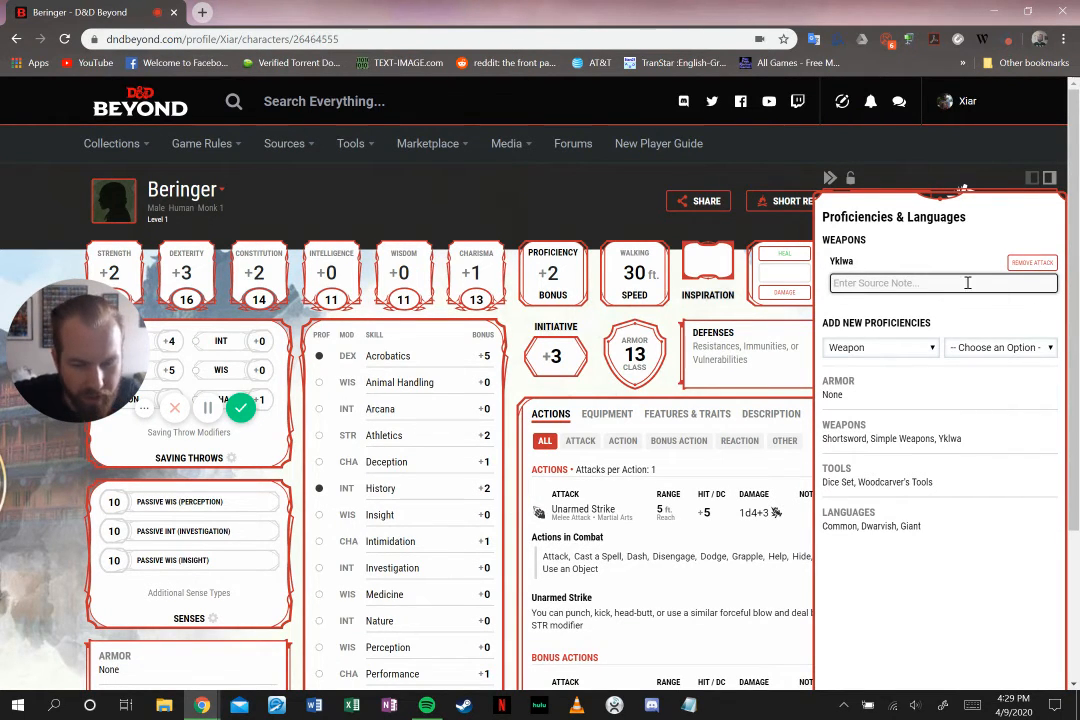
left_click(997, 348)
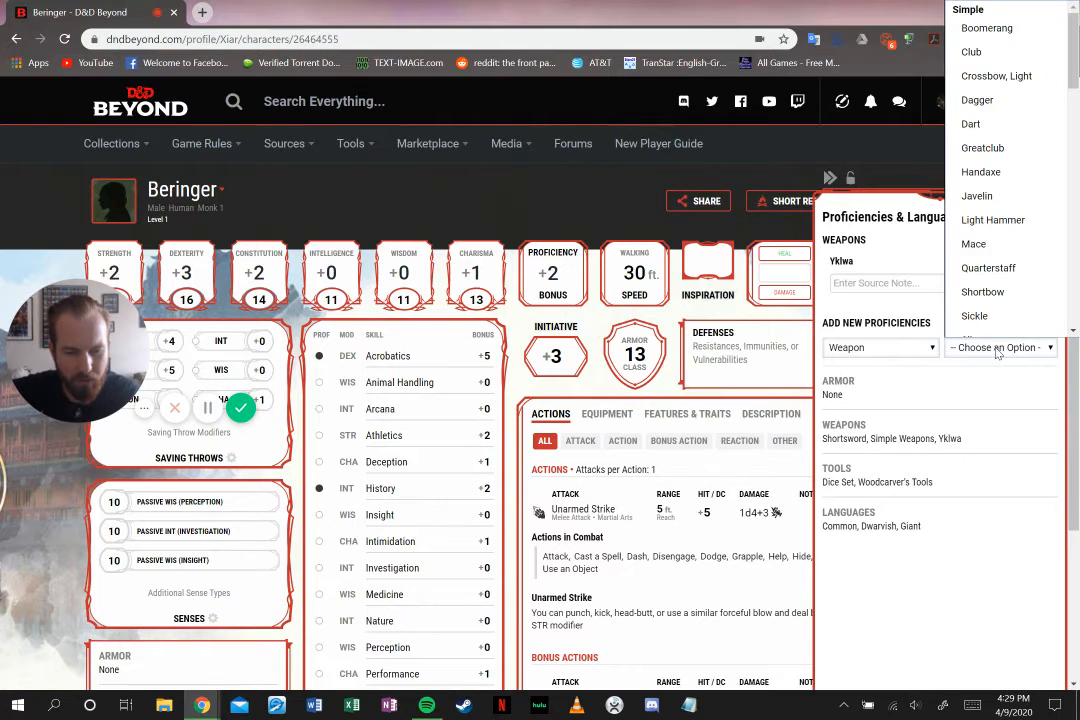
left_click(997, 348)
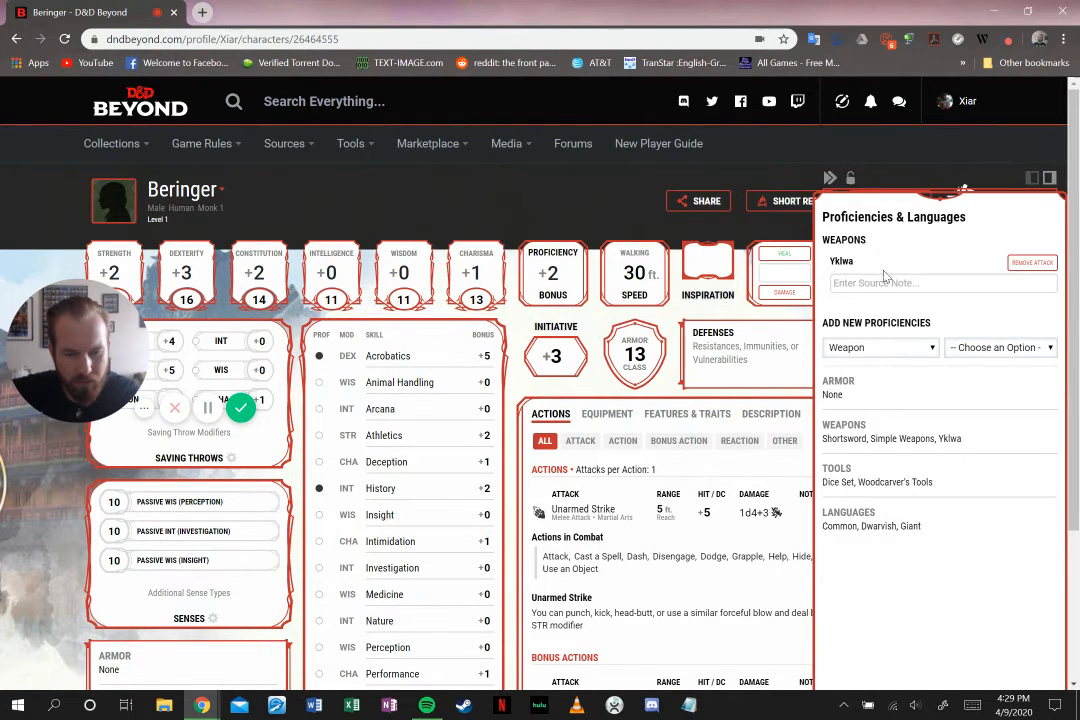
left_click(1031, 262)
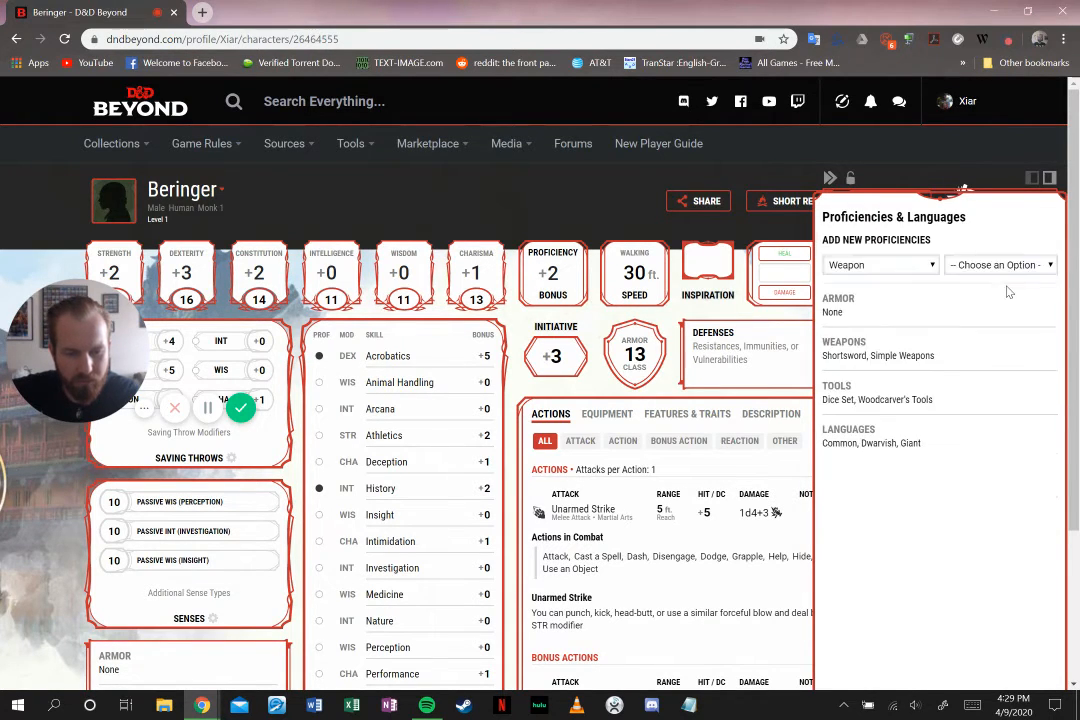
left_click(533, 224)
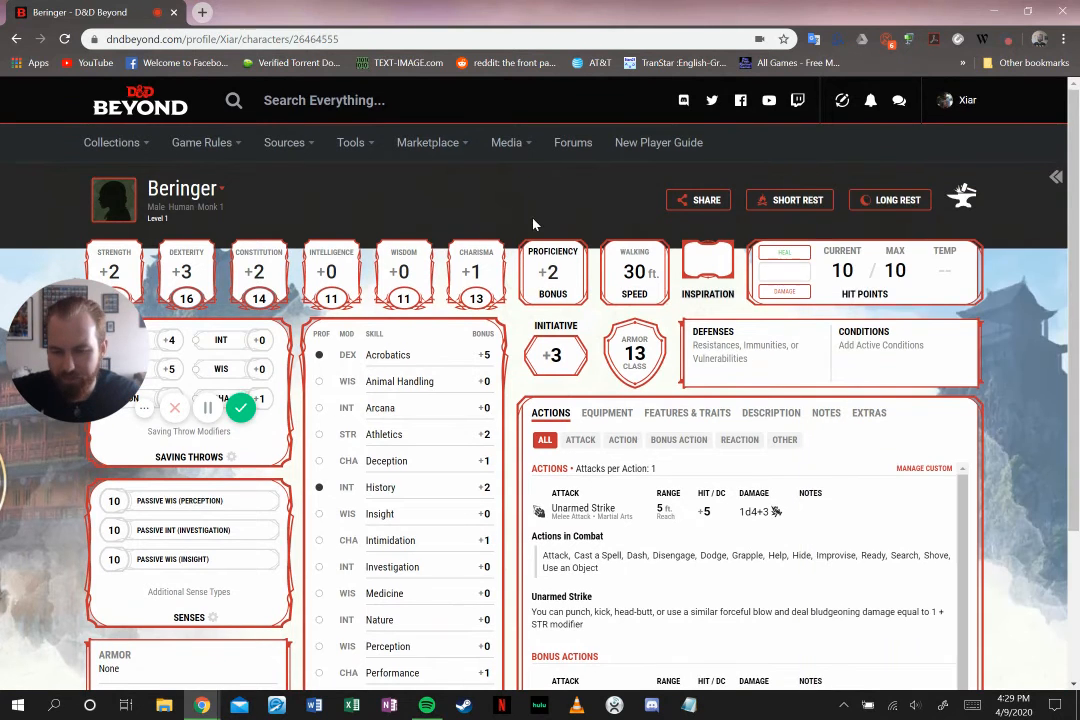
scroll(533, 224, "down", 2)
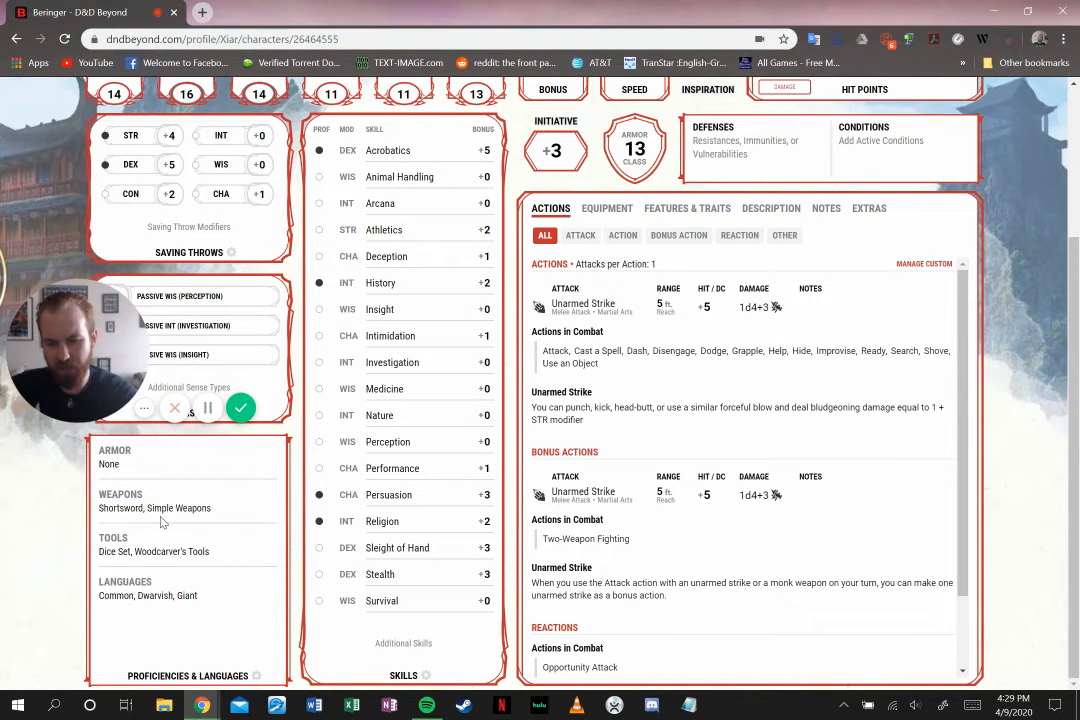
scroll(548, 568, "up", 2)
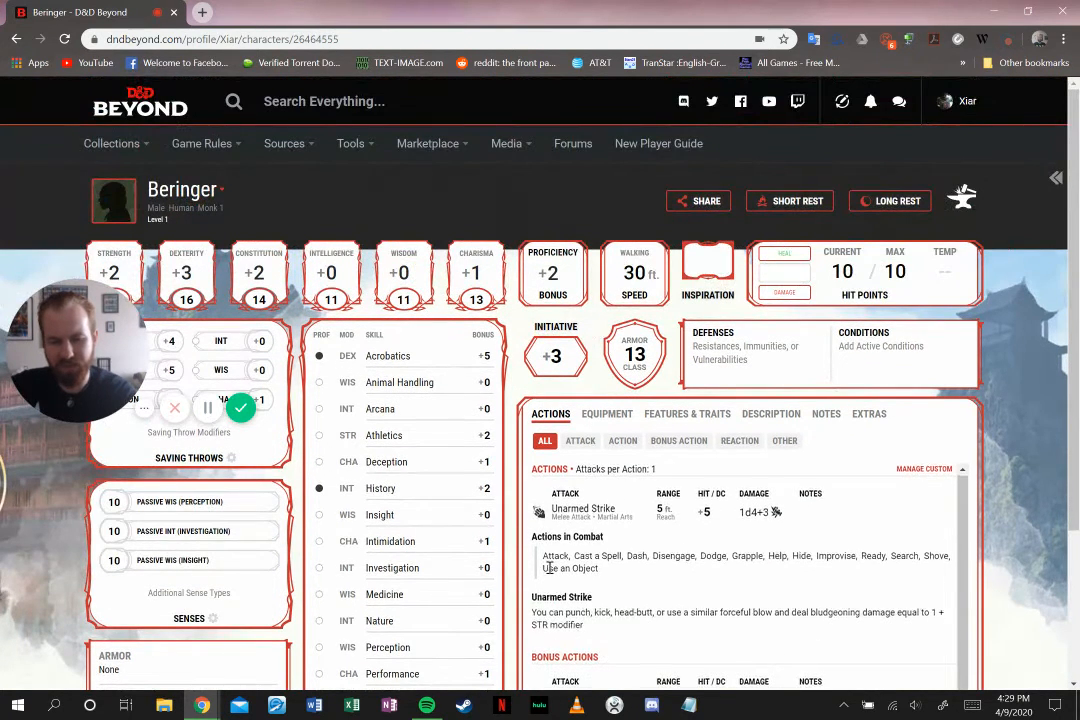
Review the character's actions, bonus actions and reactions, including the Unarmed Strike entries
scroll(910, 533, "down", 2)
scroll(910, 533, "up", 2)
scroll(910, 533, "down", 3)
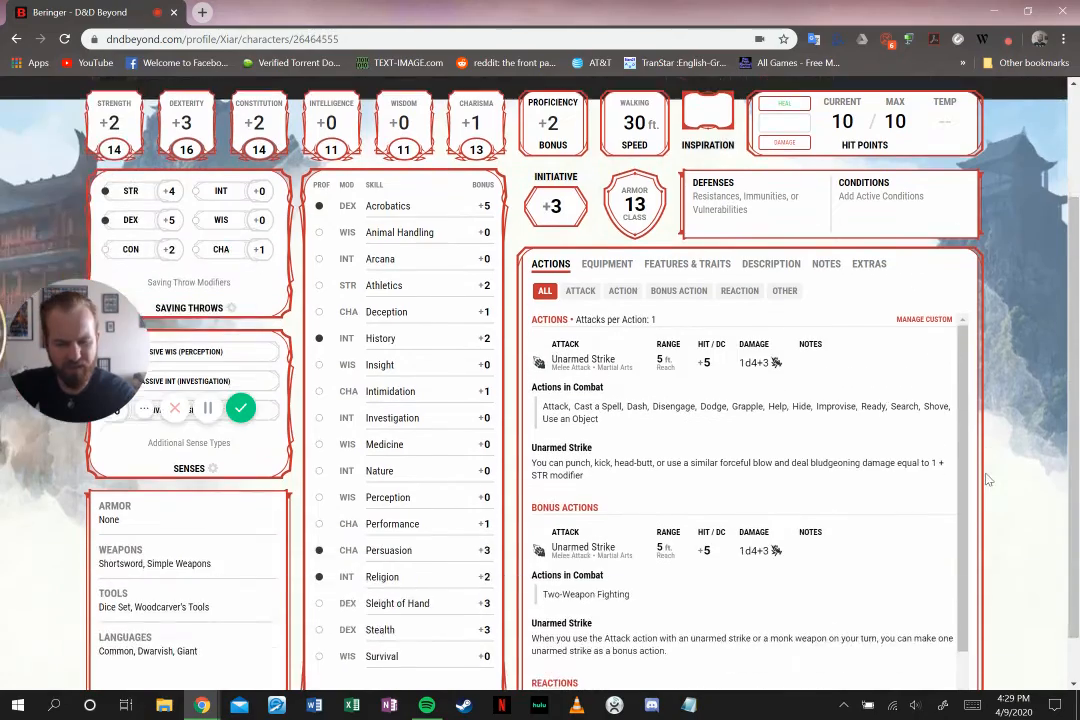
scroll(972, 483, "up", 2)
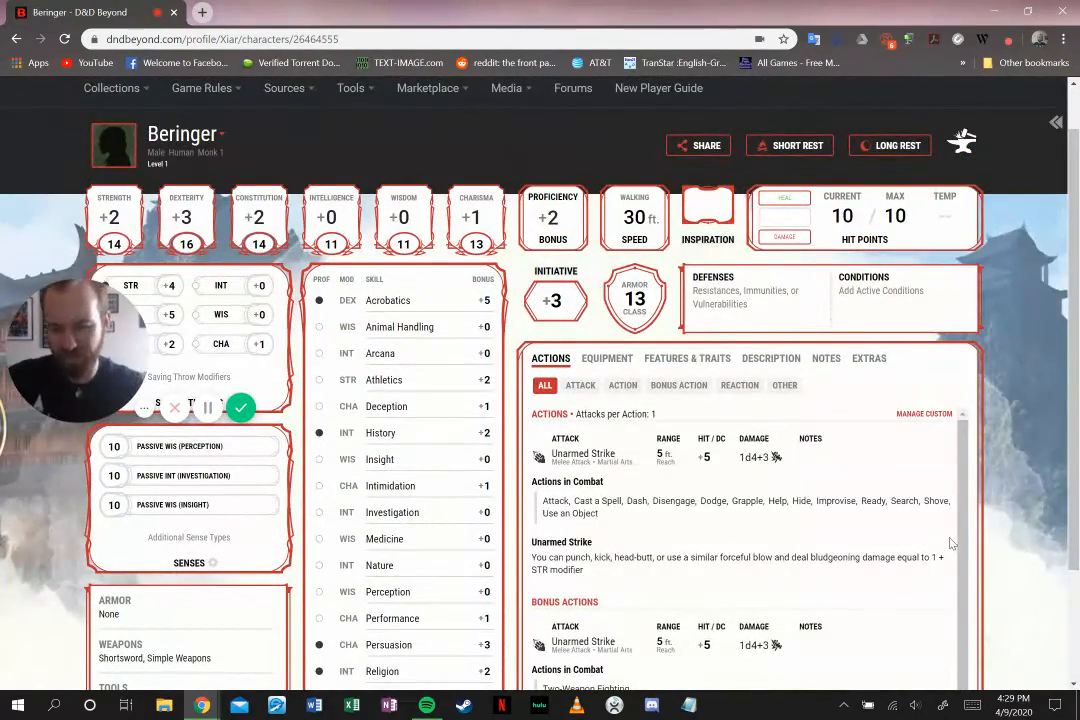
scroll(972, 483, "down", 2)
scroll(1015, 531, "down", 3)
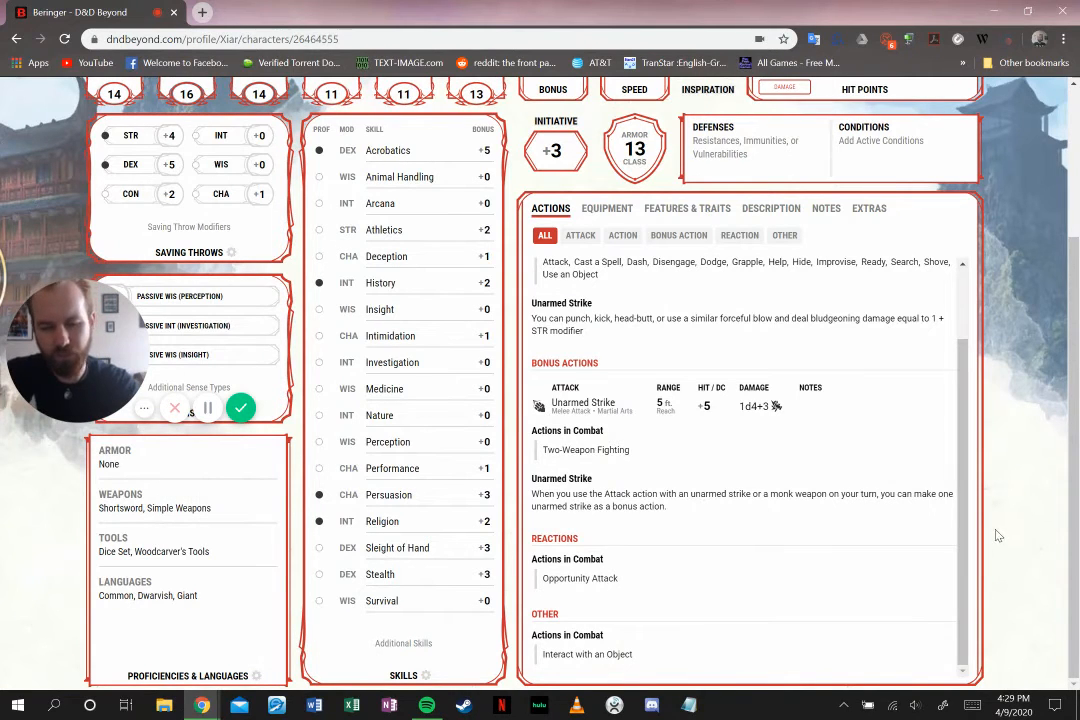
scroll(995, 537, "up", 3)
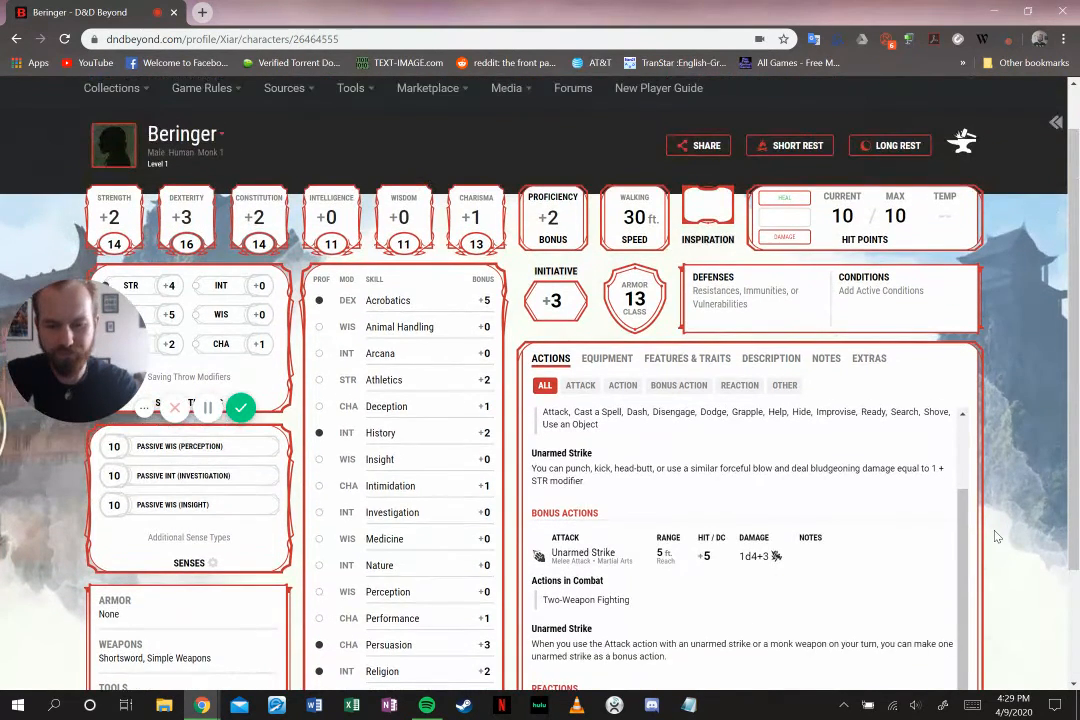
scroll(995, 537, "down", 1)
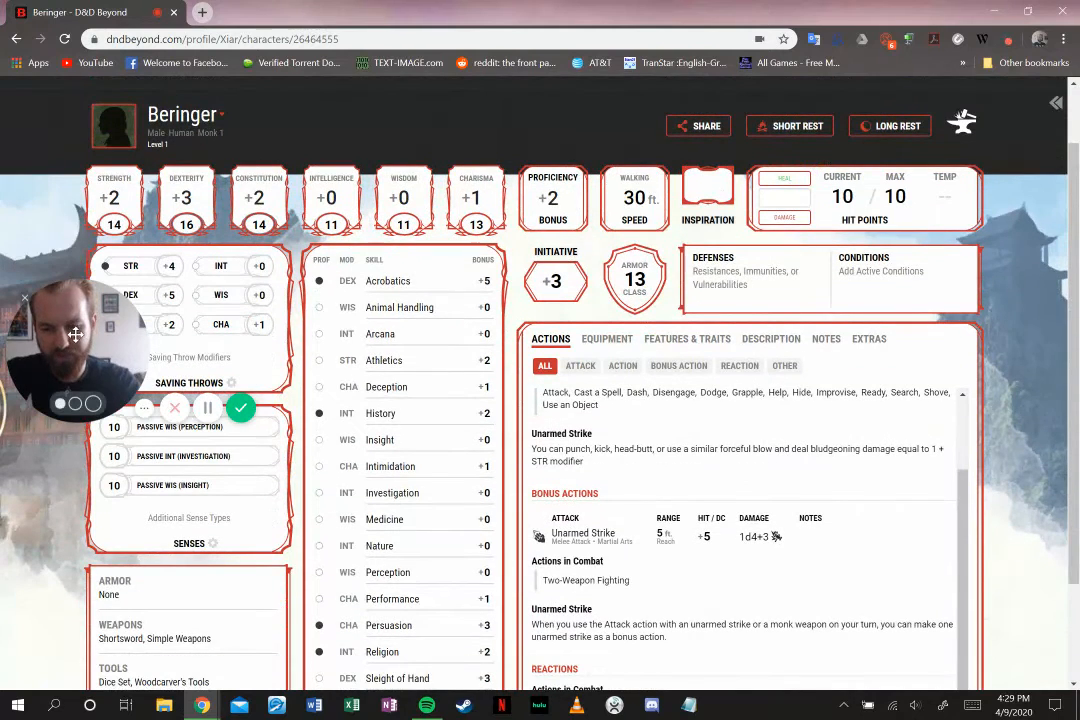
Examine the skill list with its proficiencies and bonuses, and compare it with the ability scores and saving throws
left_click_drag(59, 537, 62, 605)
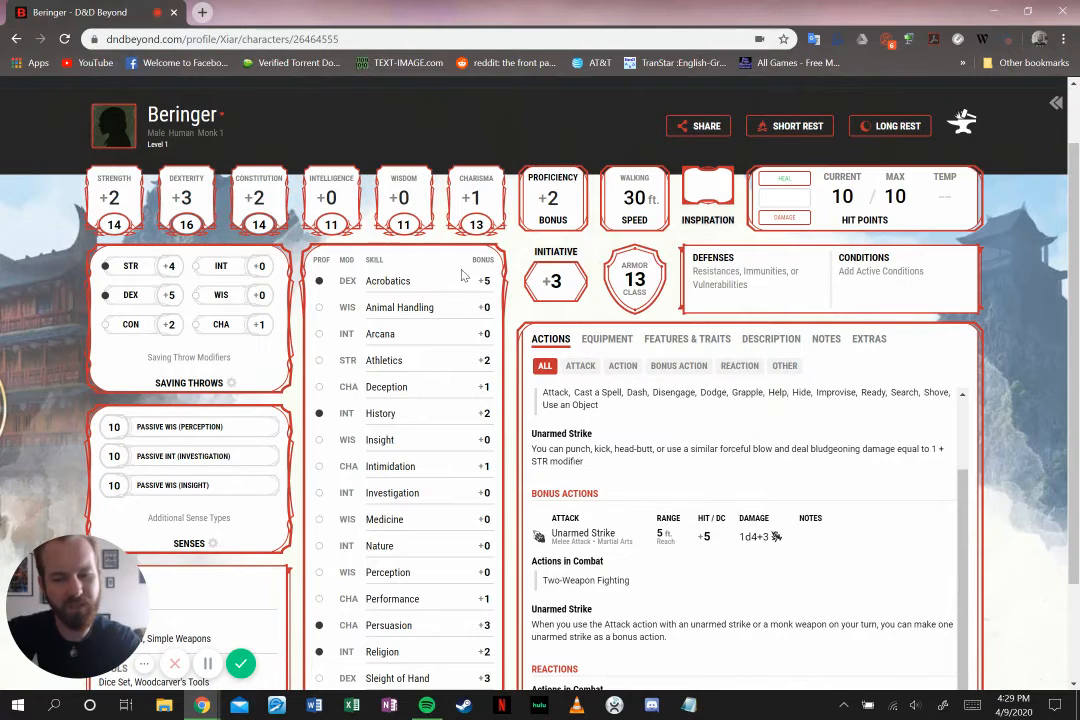
scroll(458, 440, "down", 1)
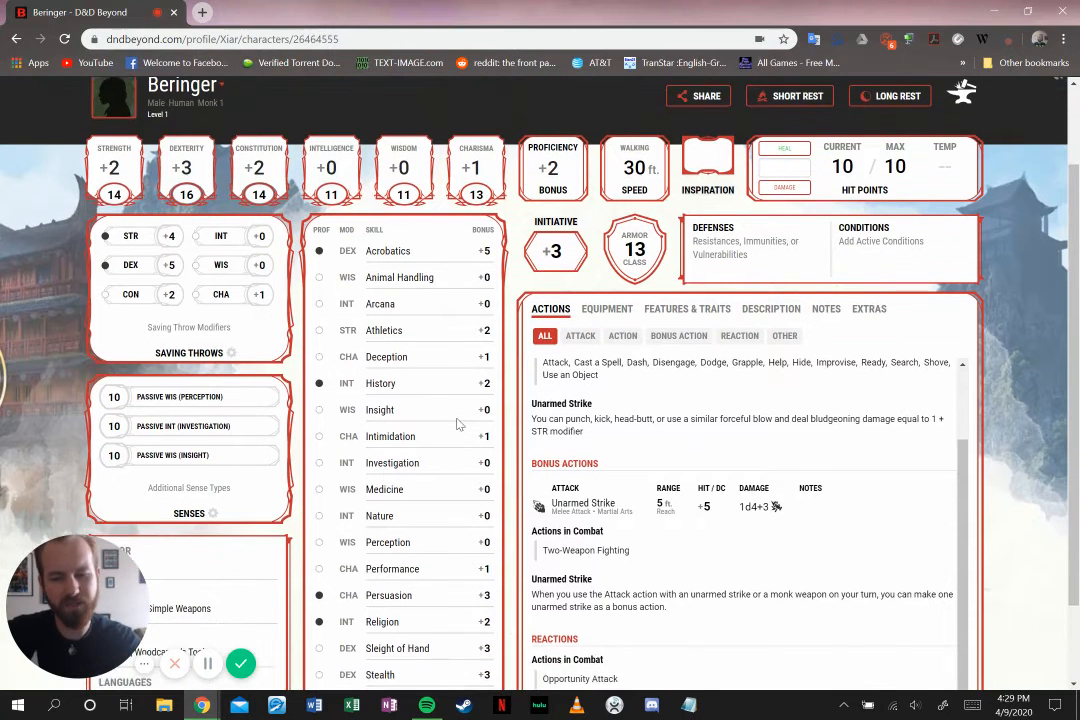
scroll(458, 425, "down", 1)
scroll(366, 494, "down", 1)
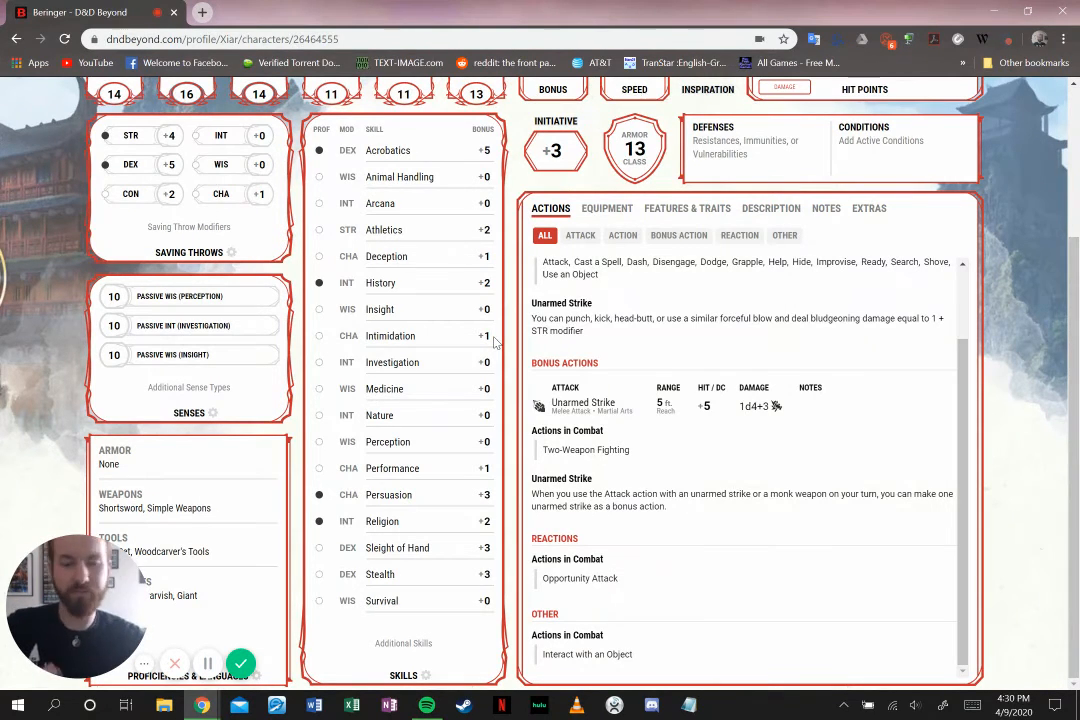
scroll(817, 330, "up", 1)
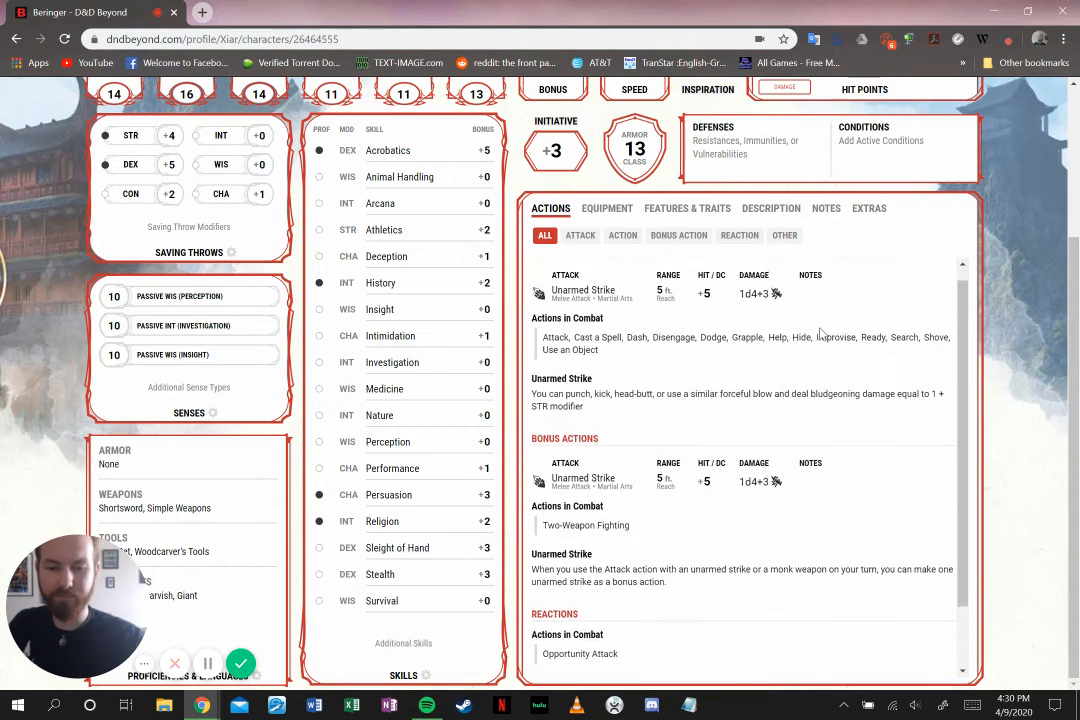
scroll(820, 333, "up", 1)
scroll(840, 246, "up", 1)
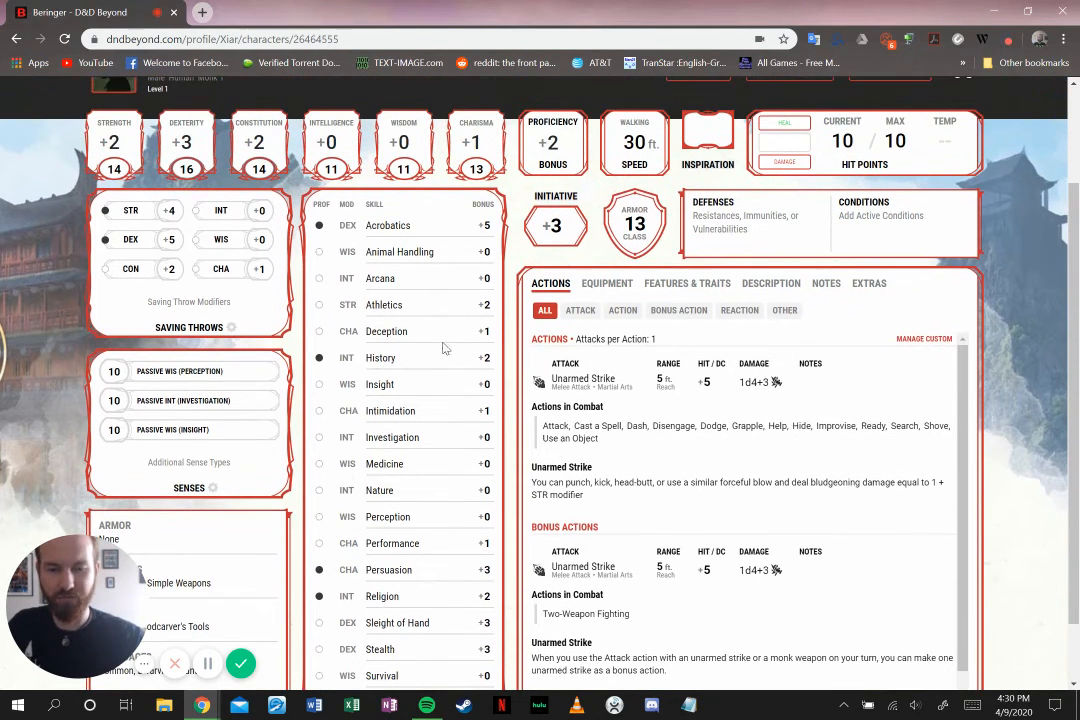
scroll(445, 348, "up", 2)
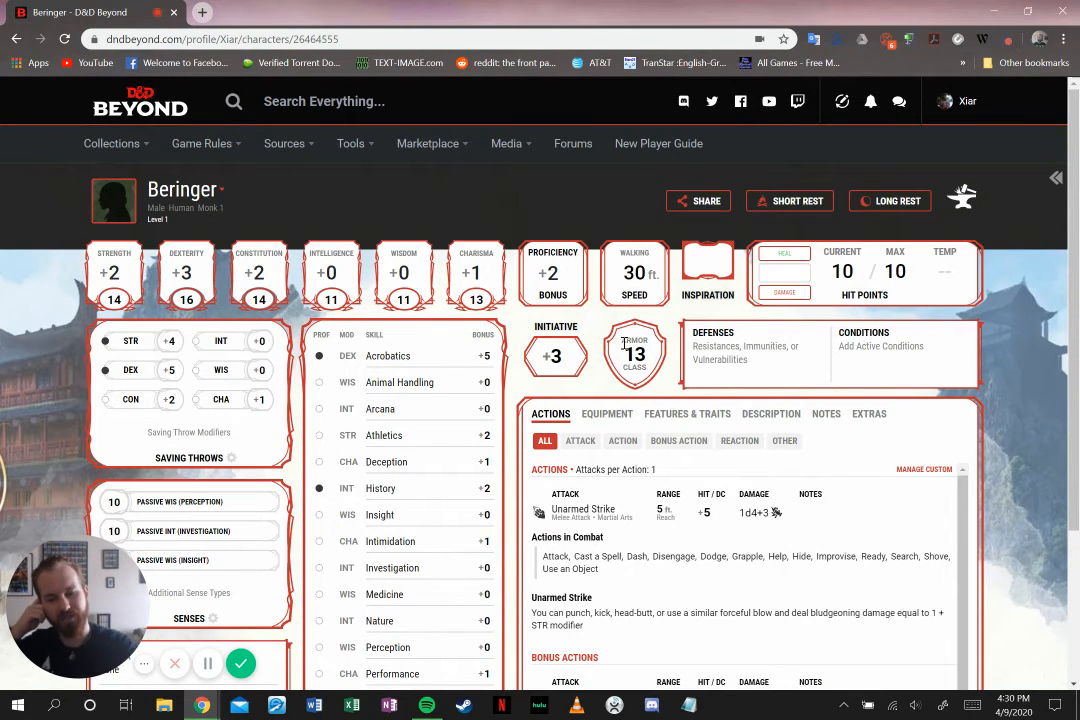
View the Armor Class breakdown and the Initiative rules, and return to the Armor Class details
left_click(634, 352)
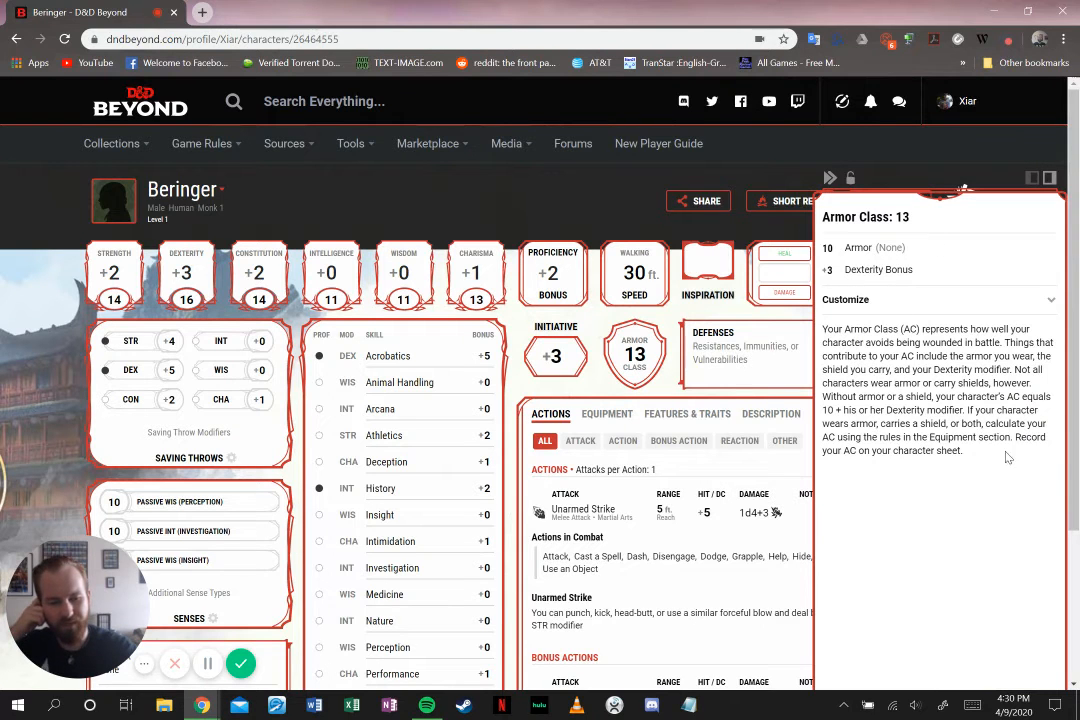
left_click(558, 356)
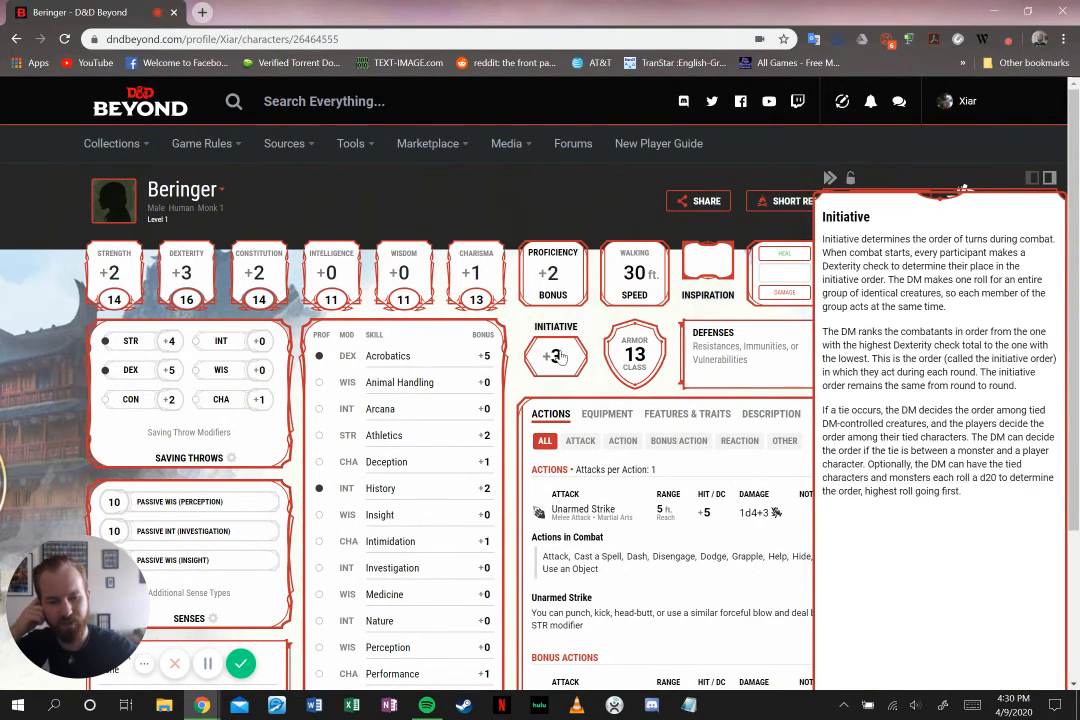
left_click(638, 354)
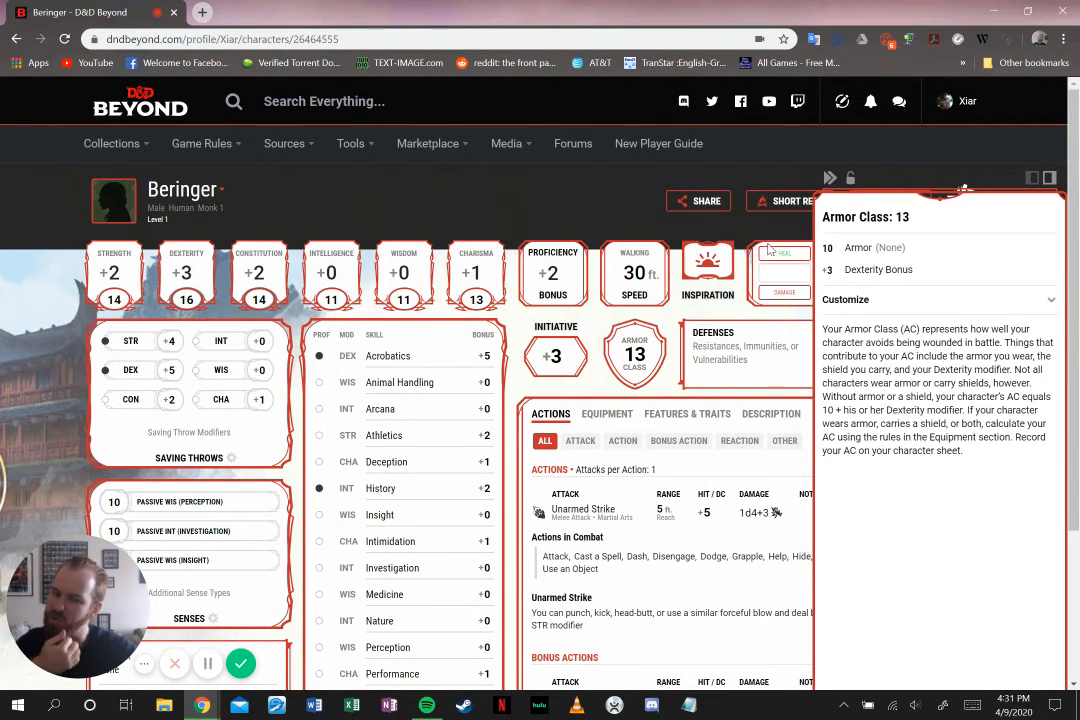
Try out the Inspiration marker by switching it on and off, and close the Armor Class details
left_click(708, 271)
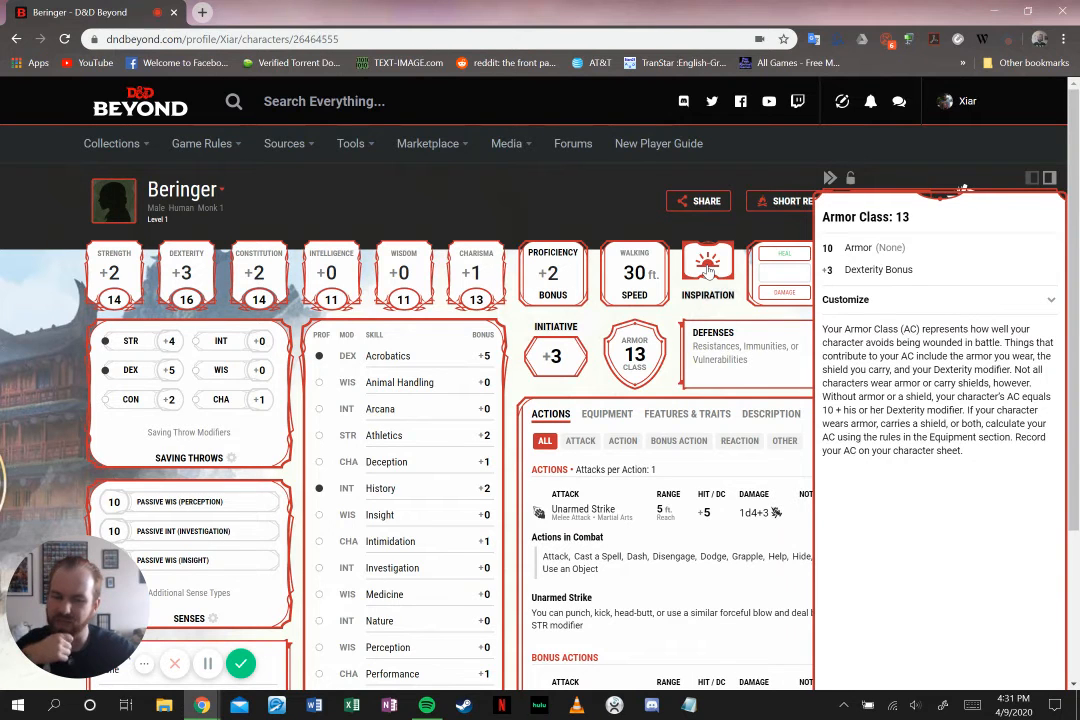
left_click(708, 271)
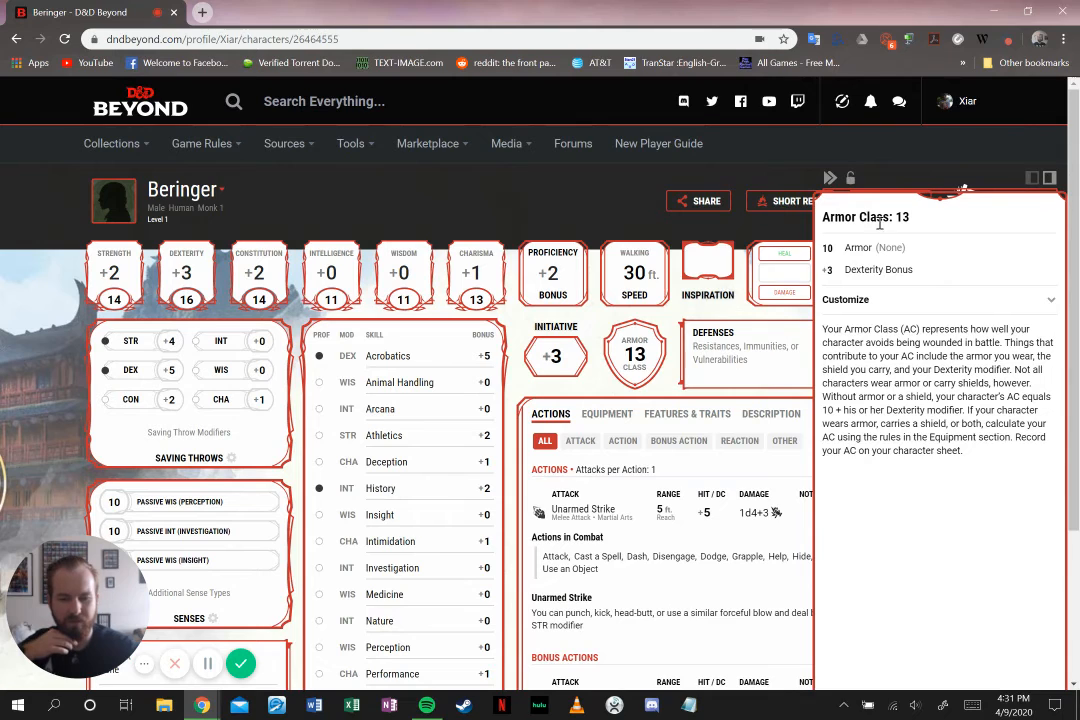
left_click(468, 211)
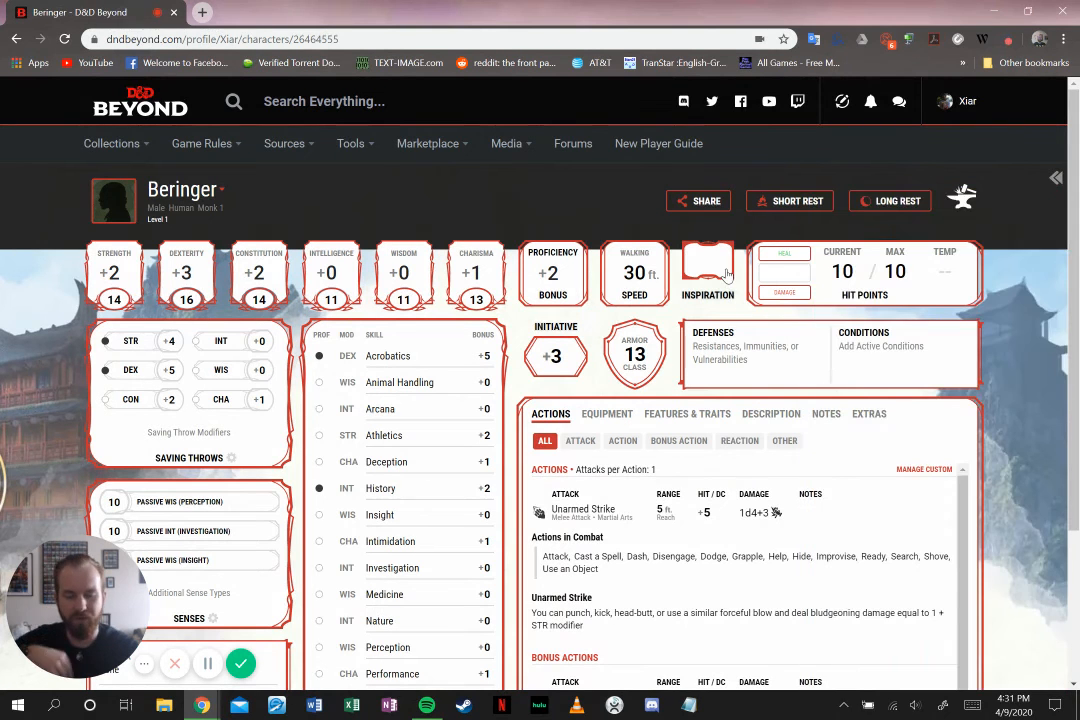
left_click(724, 270)
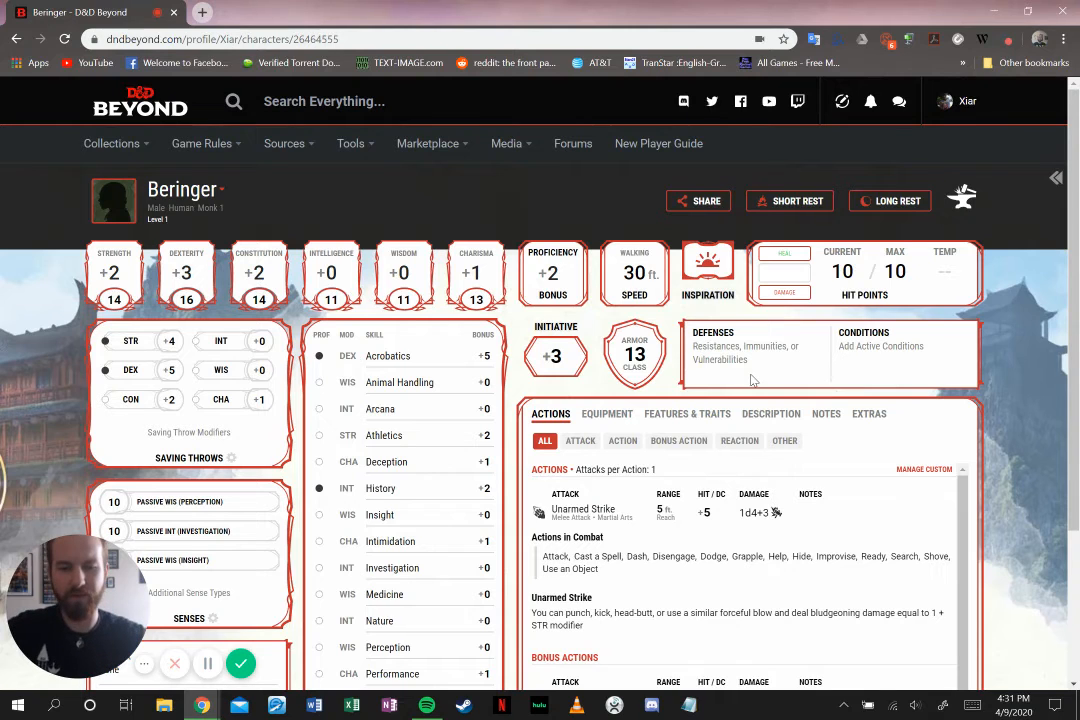
left_click(707, 267)
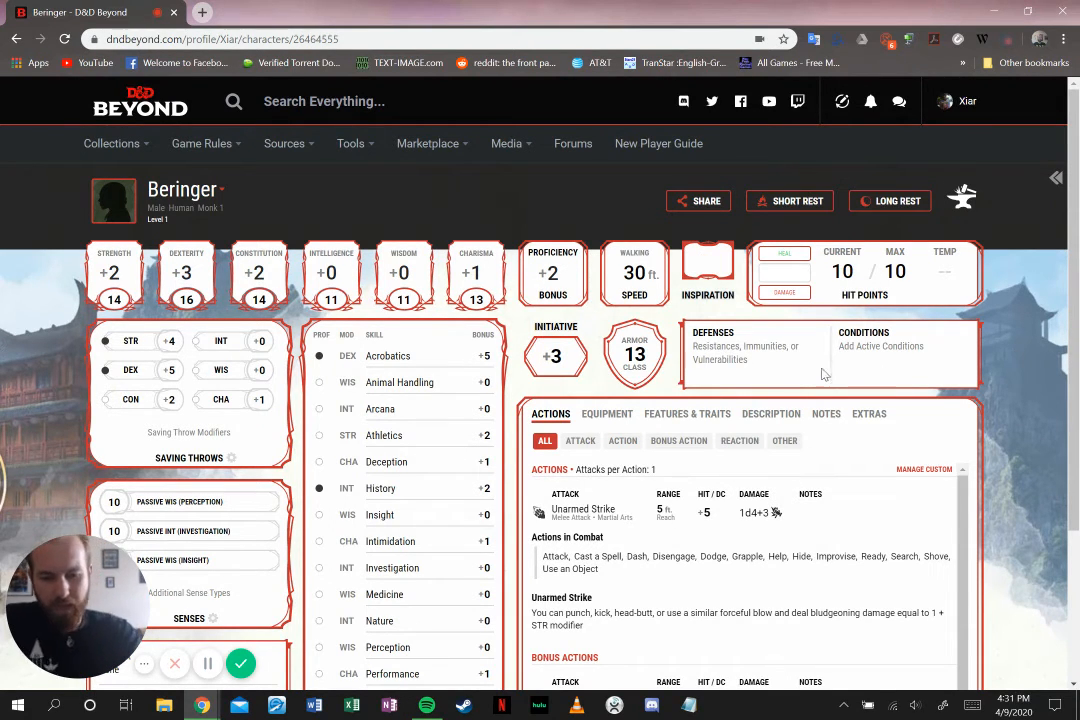
Check the Defenses details for resistances, immunities and vulnerabilities, and close them
left_click(733, 352)
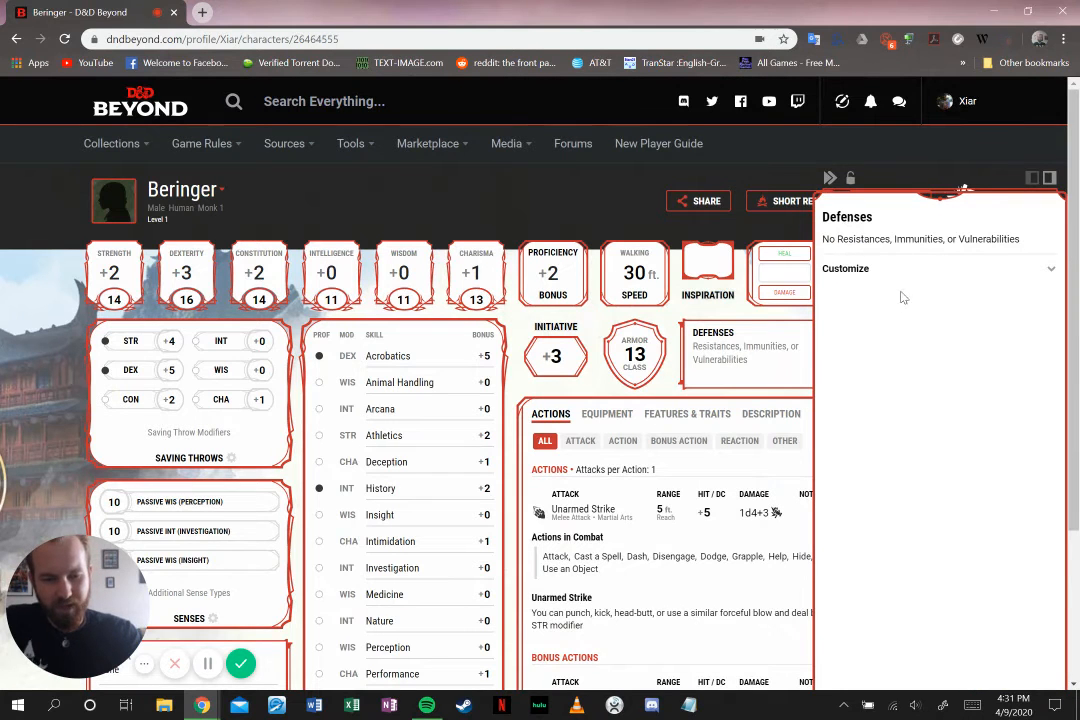
left_click(675, 226)
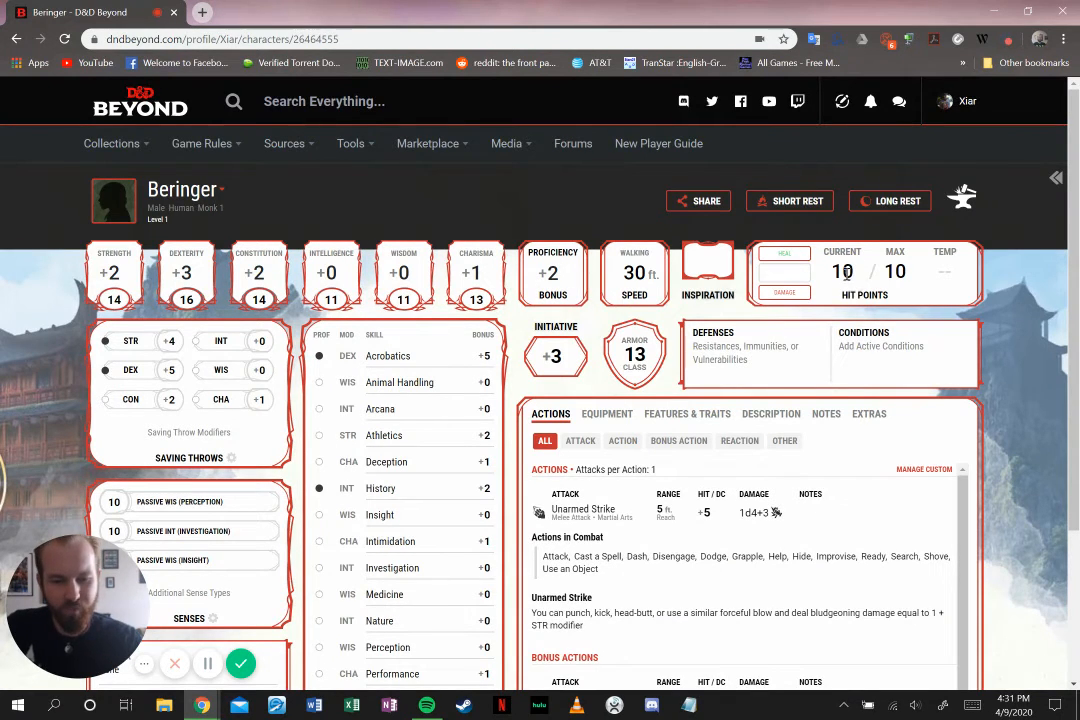
Set the character's temporary hit points to 3
left_click(950, 271)
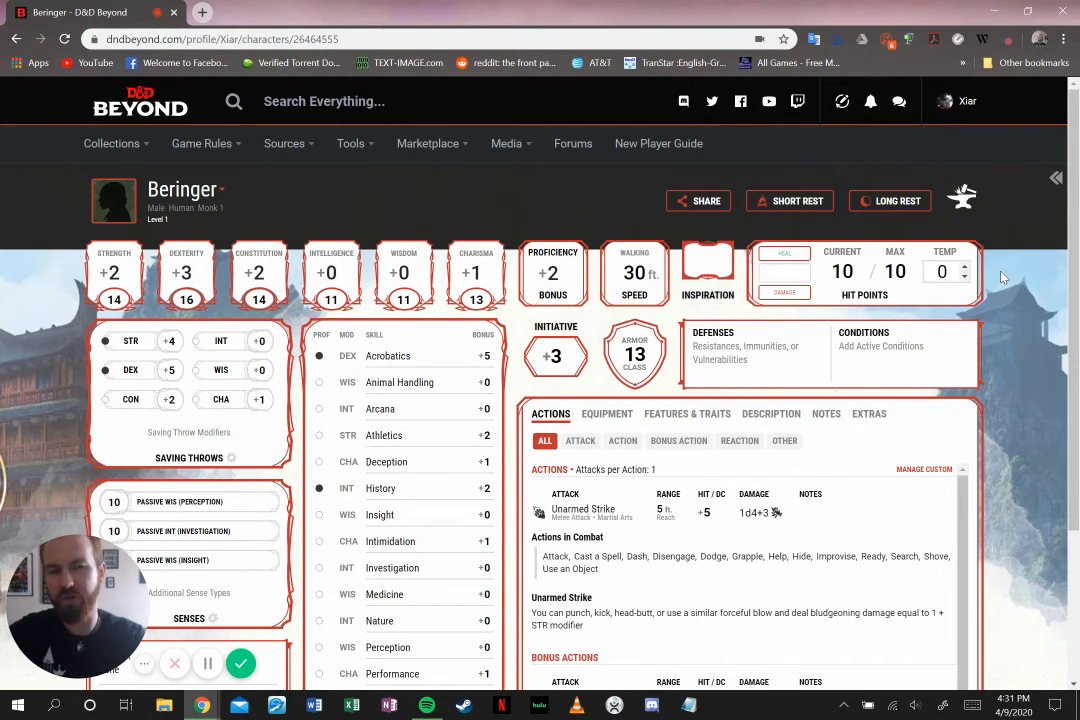
left_click(964, 267)
left_click(964, 267)
left_click(964, 267)
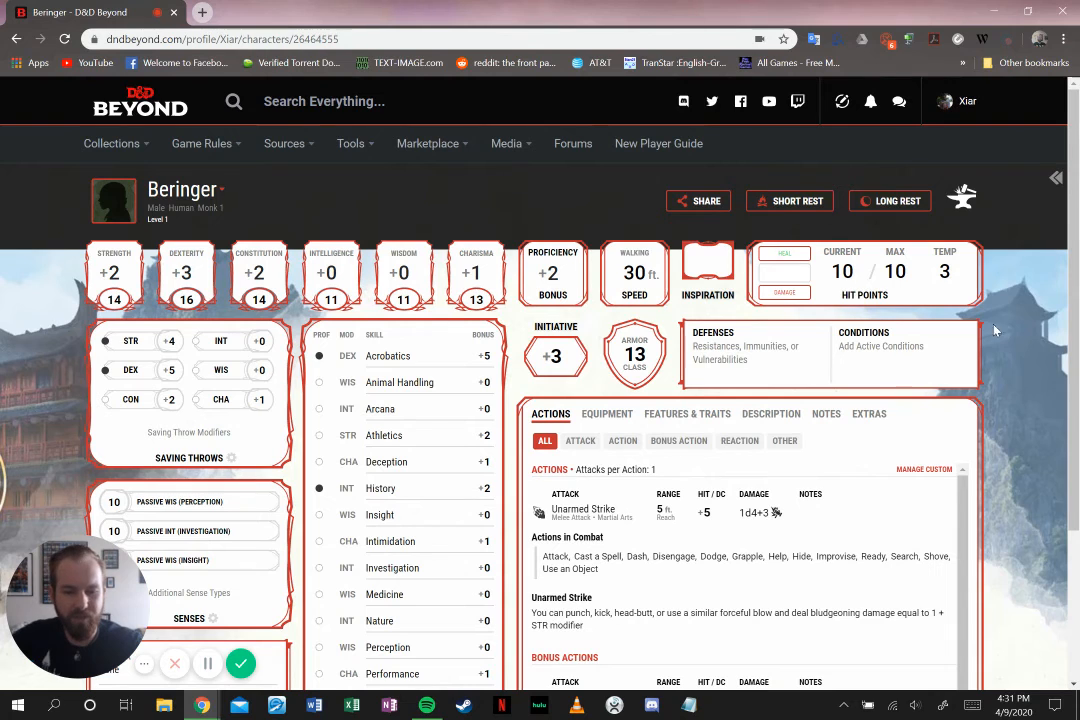
left_click(950, 274)
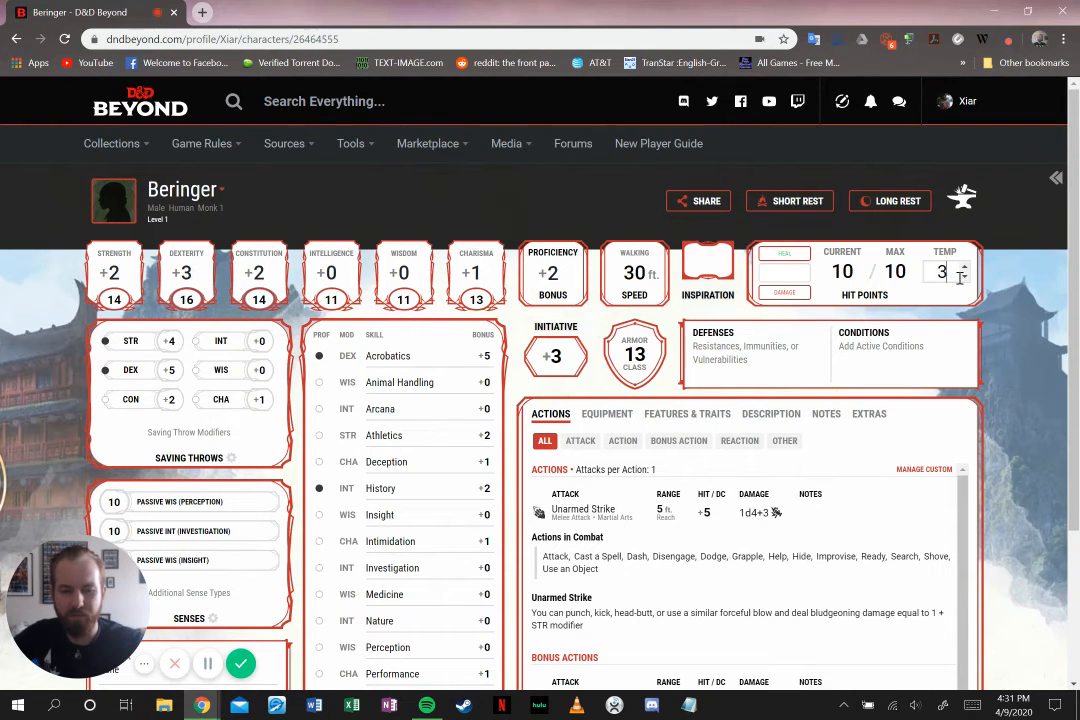
Enter -3 as the hit point adjustment, and open and close the HP Management details without applying it
left_click(801, 277)
left_click(801, 277)
left_click(801, 277)
left_click(870, 299)
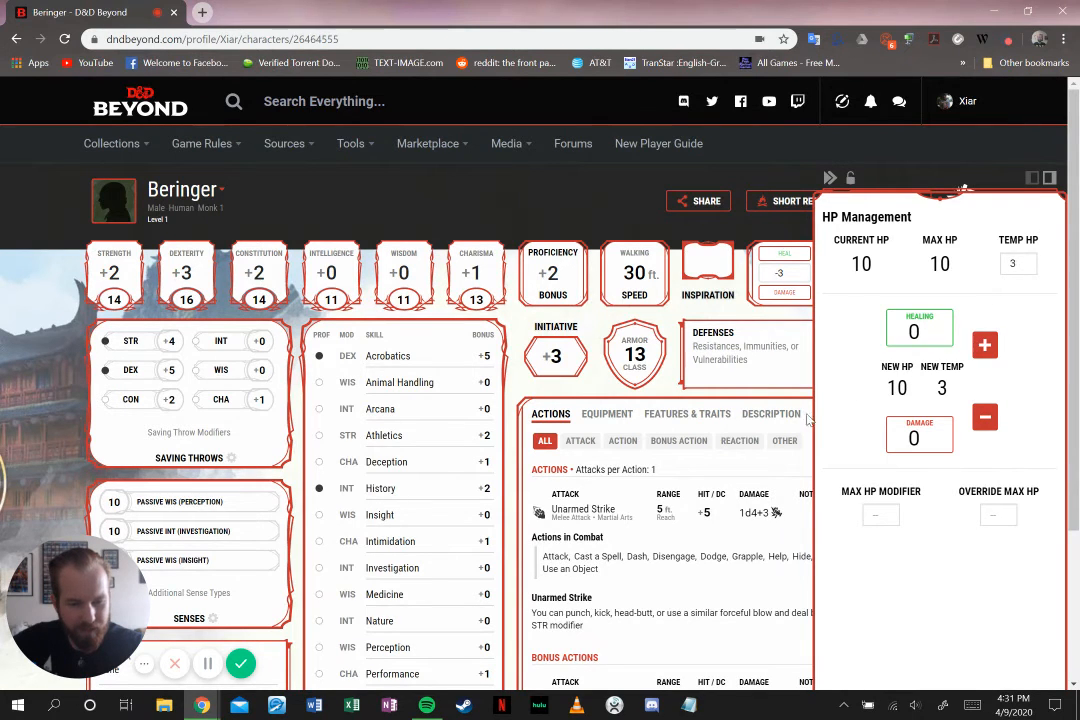
left_click(790, 381)
left_click(477, 180)
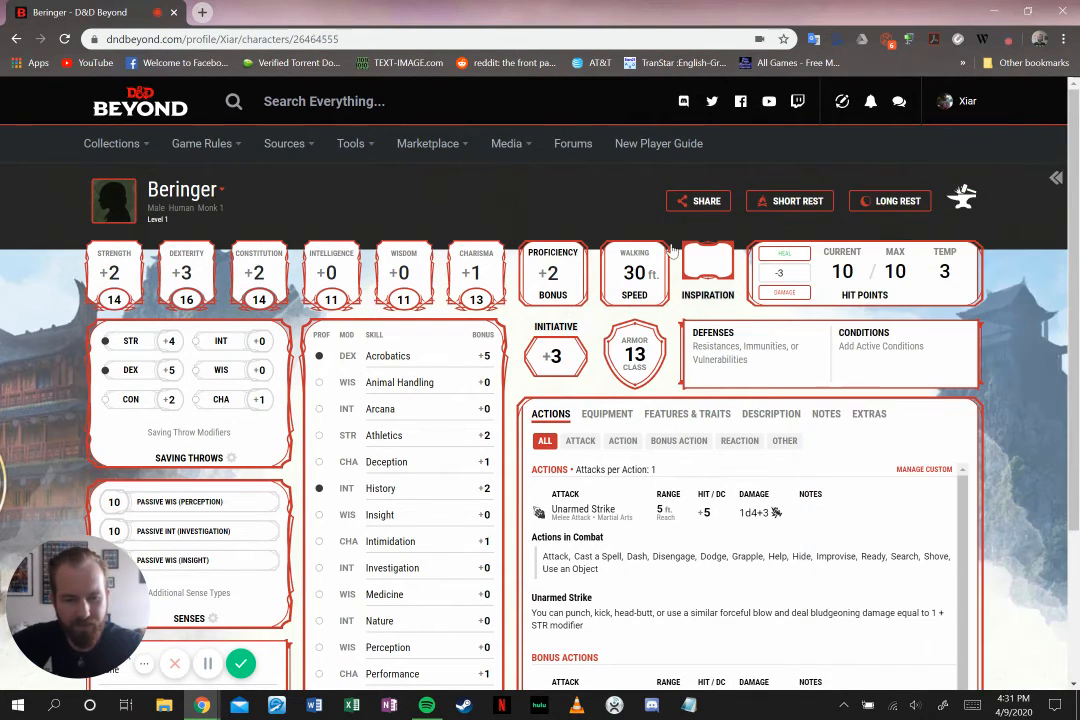
Reset the temporary hit points to 0, raise the hit point adjustment above zero and apply it as healing
left_click(946, 274)
triple_click(964, 277)
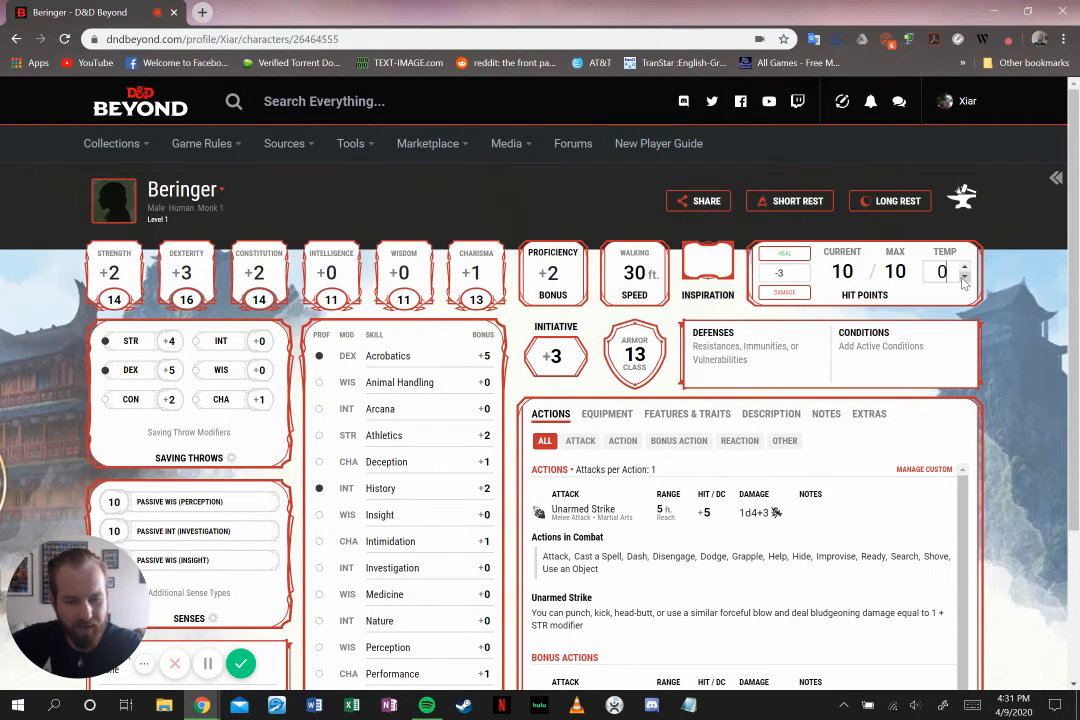
left_click(785, 273)
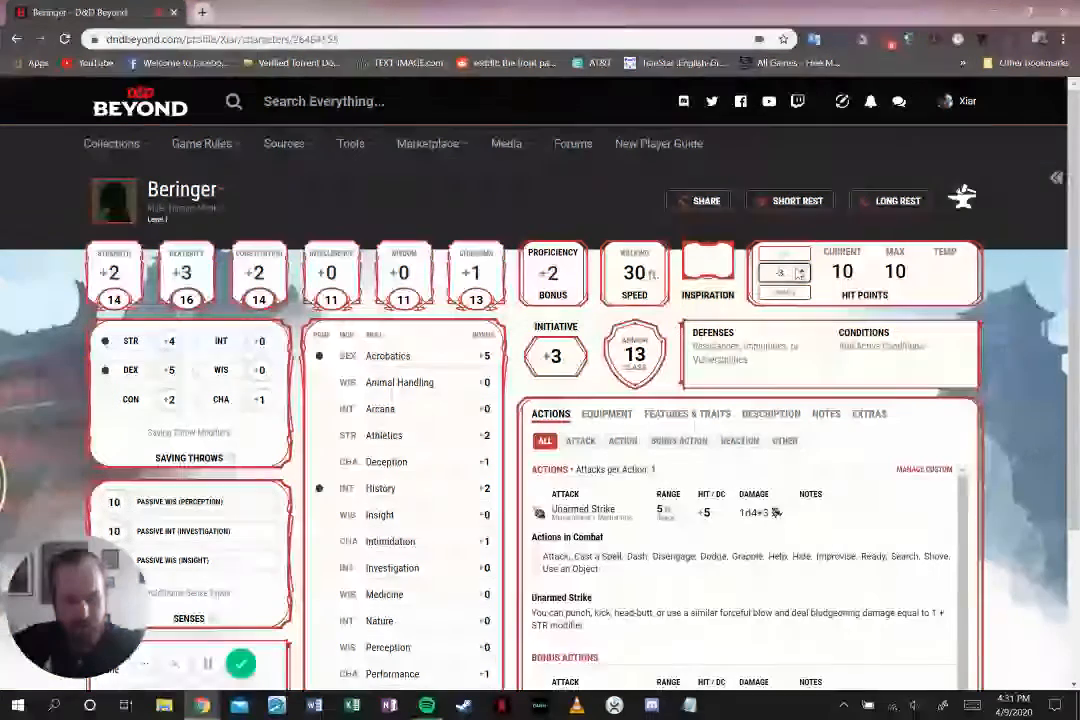
left_click(802, 270)
left_click(802, 270)
left_click(802, 270)
left_click(802, 270)
left_click(786, 257)
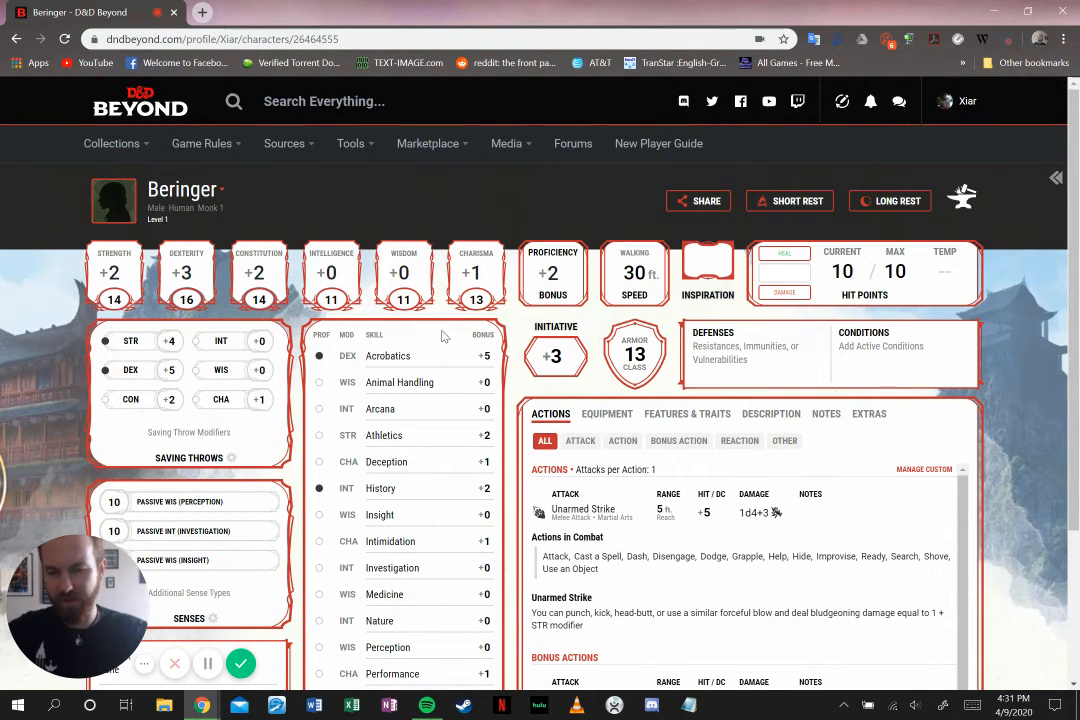
Read through the available combat actions and the Unarmed Strike descriptions for actions and bonus actions
scroll(842, 316, "down", 2)
scroll(1058, 387, "up", 1)
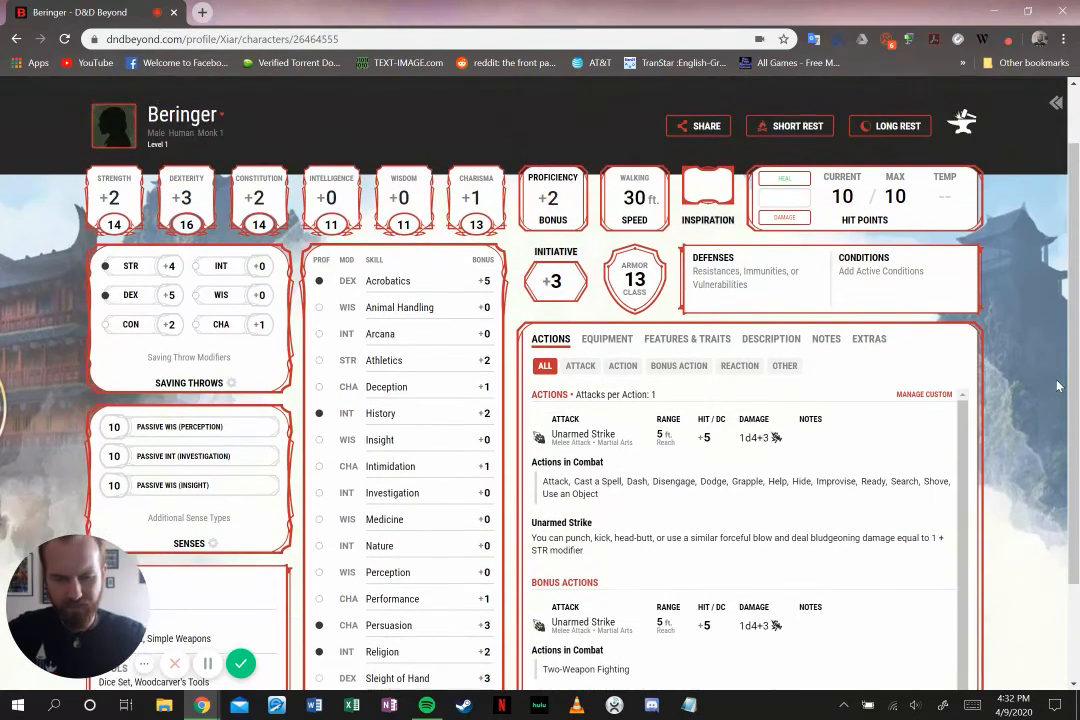
scroll(1058, 387, "down", 1)
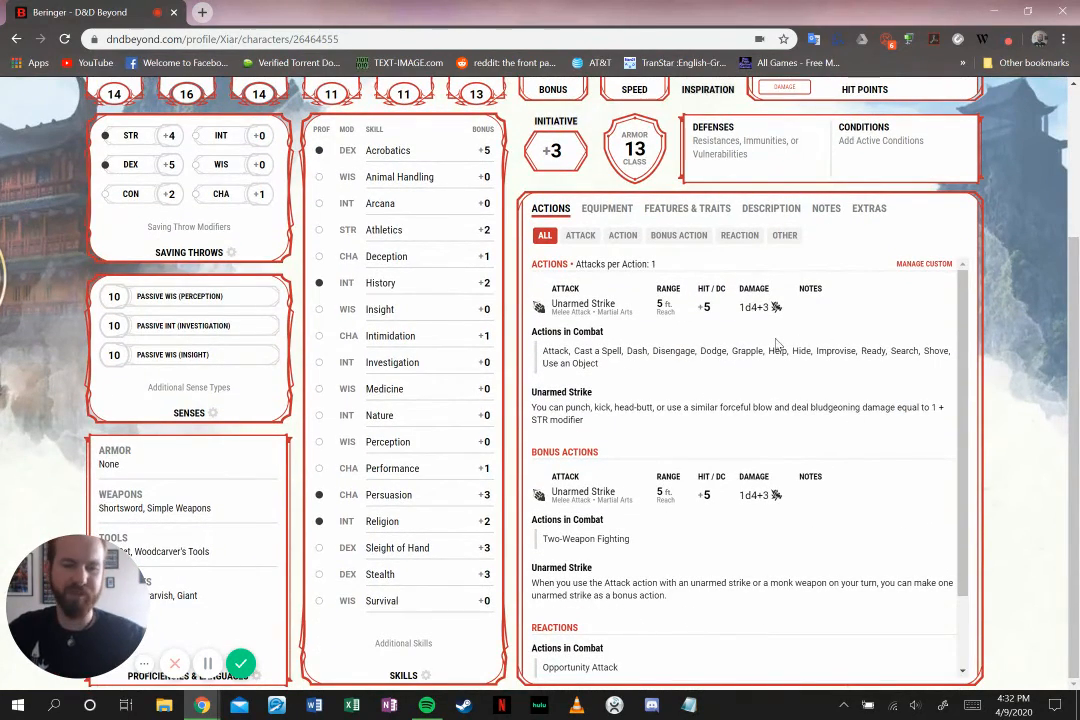
scroll(731, 420, "up", 1)
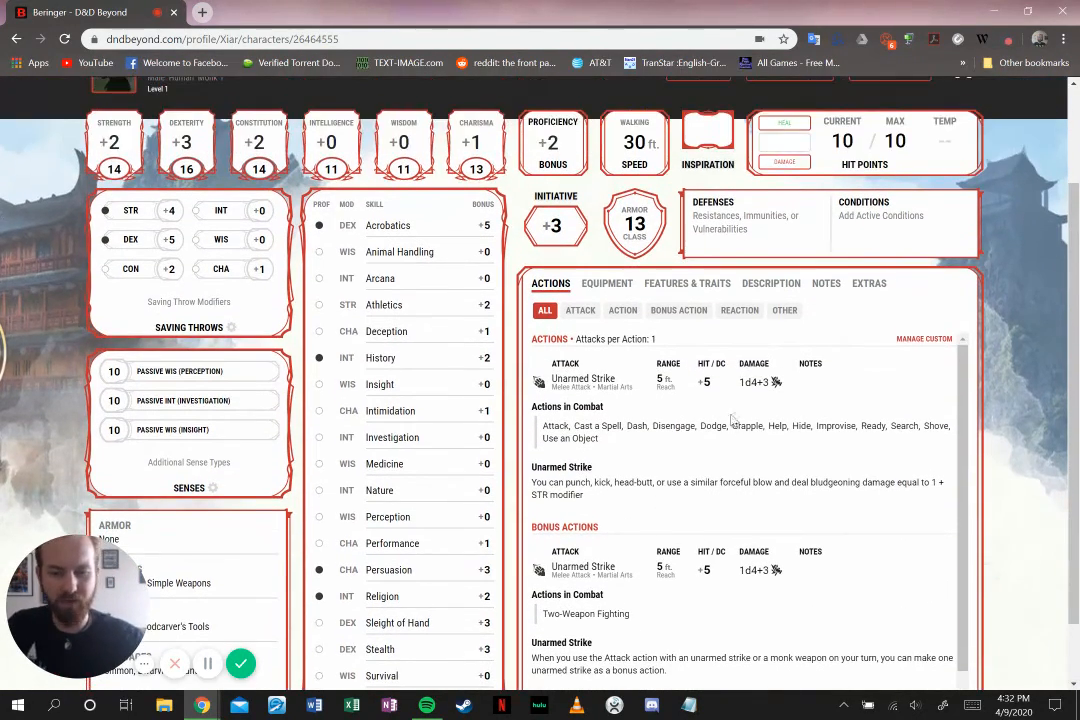
scroll(776, 374, "down", 1)
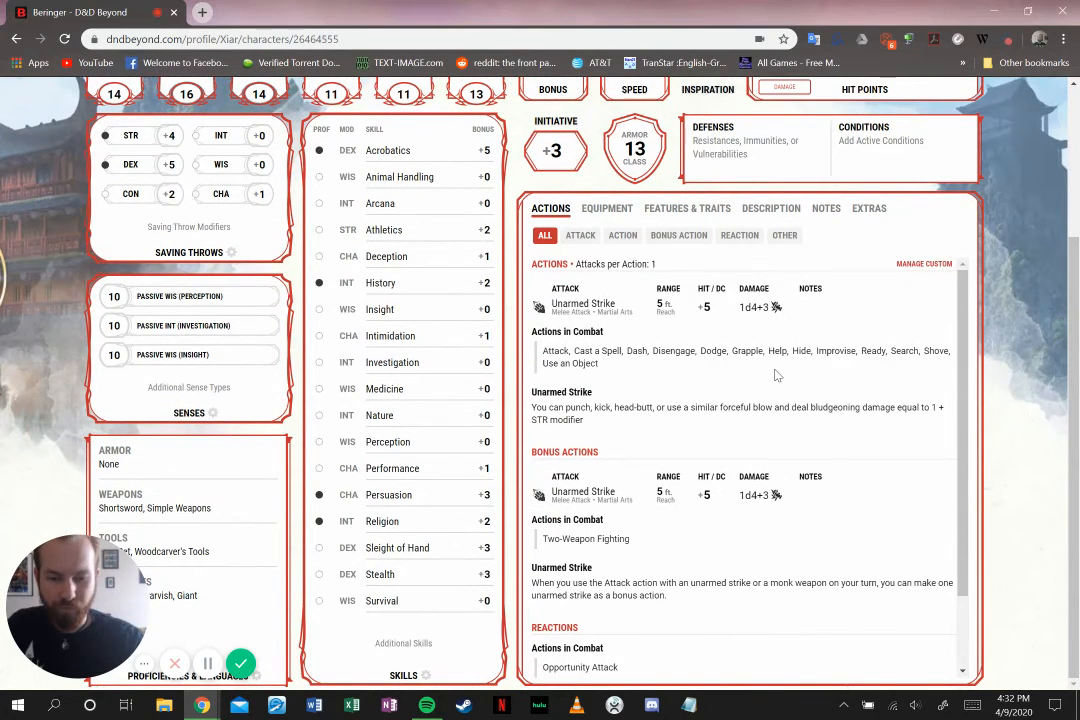
scroll(776, 374, "down", 1)
scroll(776, 374, "up", 1)
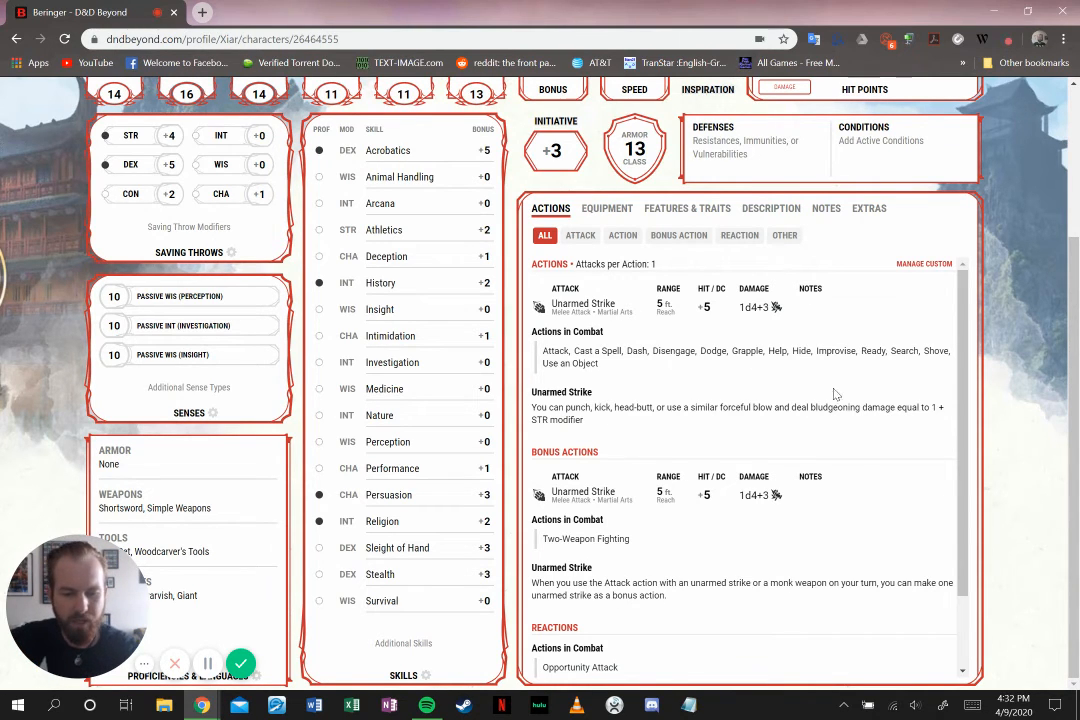
scroll(765, 440, "up", 1)
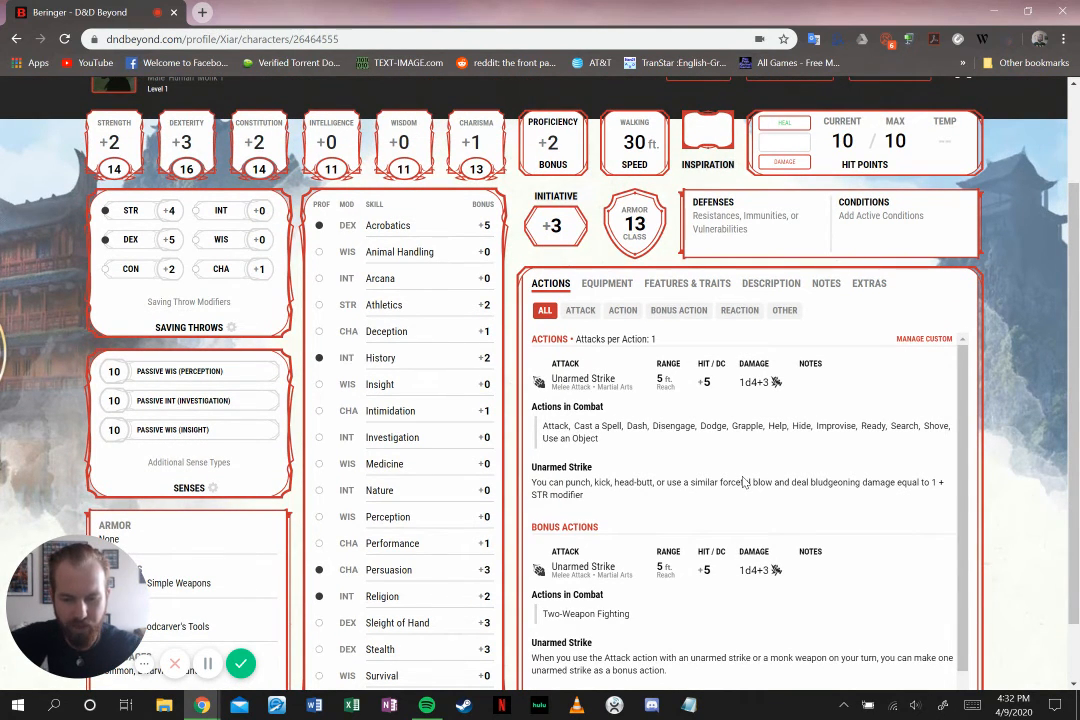
Open the Unarmed Strike action's details, read its damage and rules text, close them and look over the remaining actions
scroll(743, 482, "down", 1)
scroll(743, 482, "up", 1)
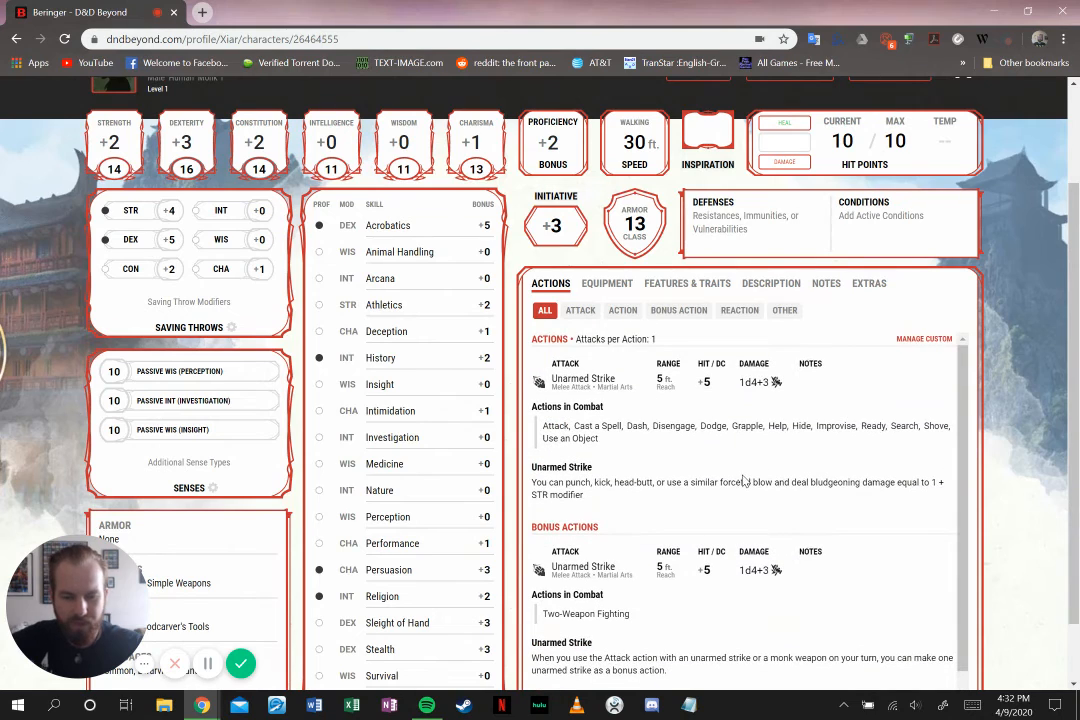
left_click(776, 385)
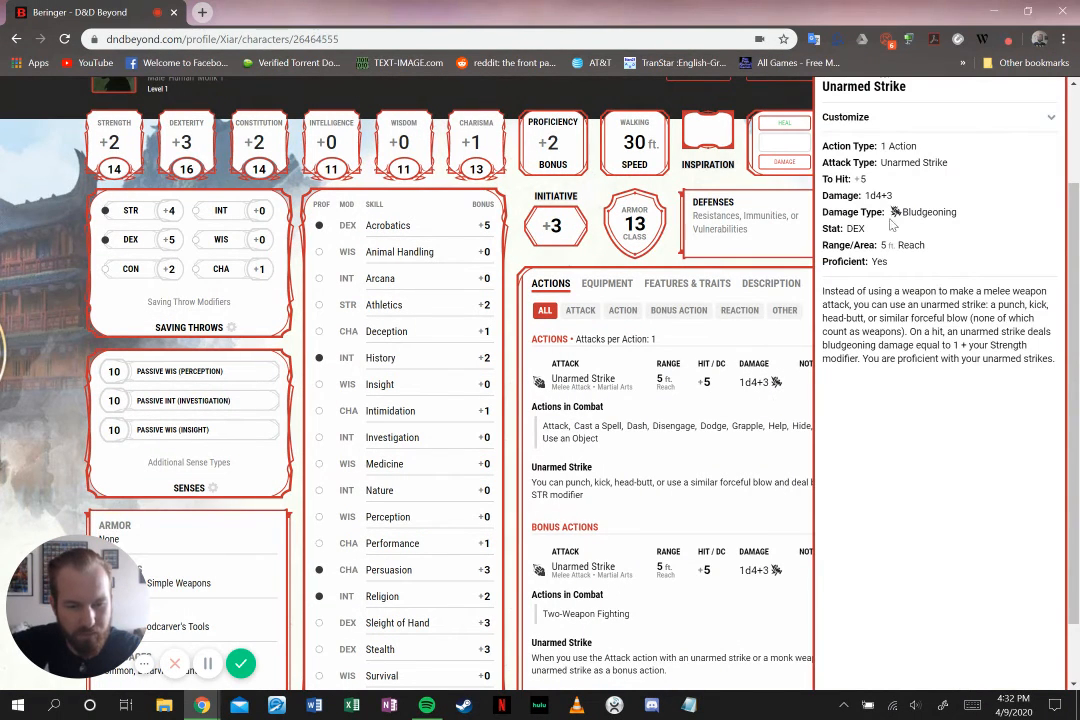
left_click(728, 418)
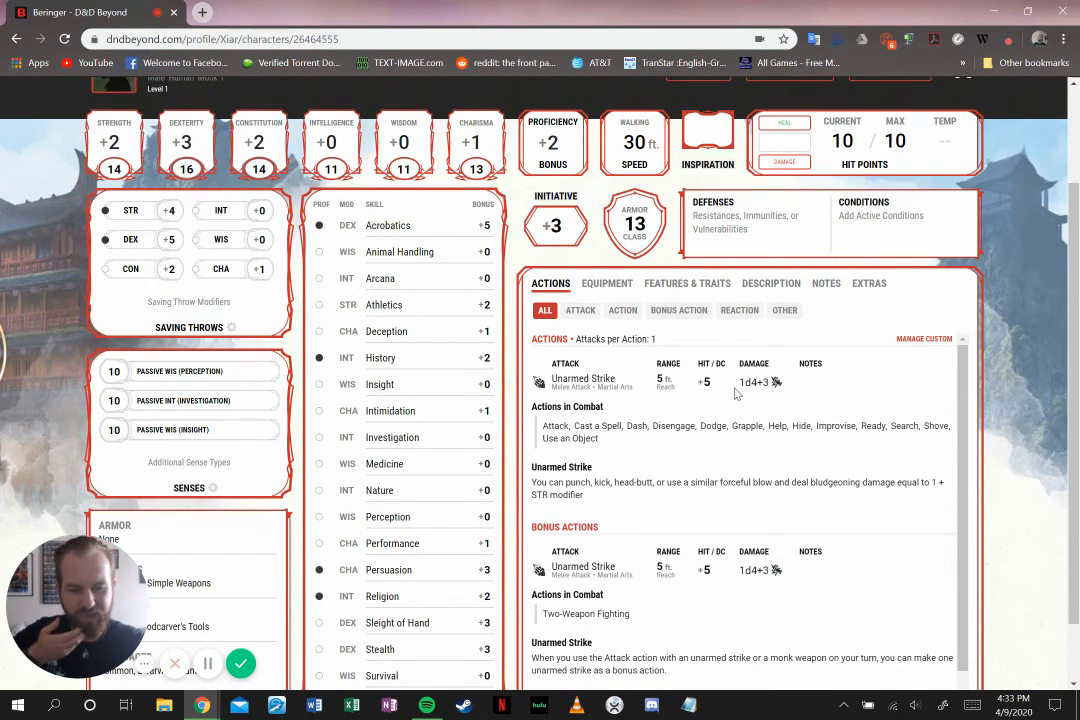
scroll(785, 395, "down", 2)
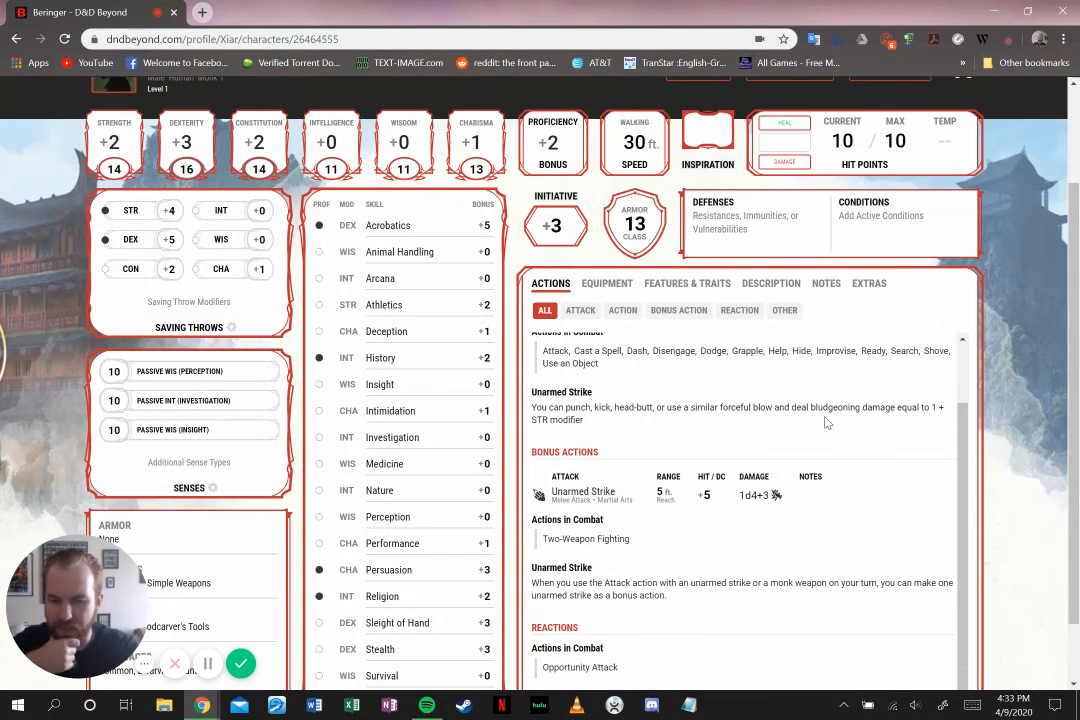
scroll(790, 400, "up", 3)
Review the actions by attack, action, bonus action, reaction and other, reading the Opportunity Attack description, and return to the full list
left_click(580, 310)
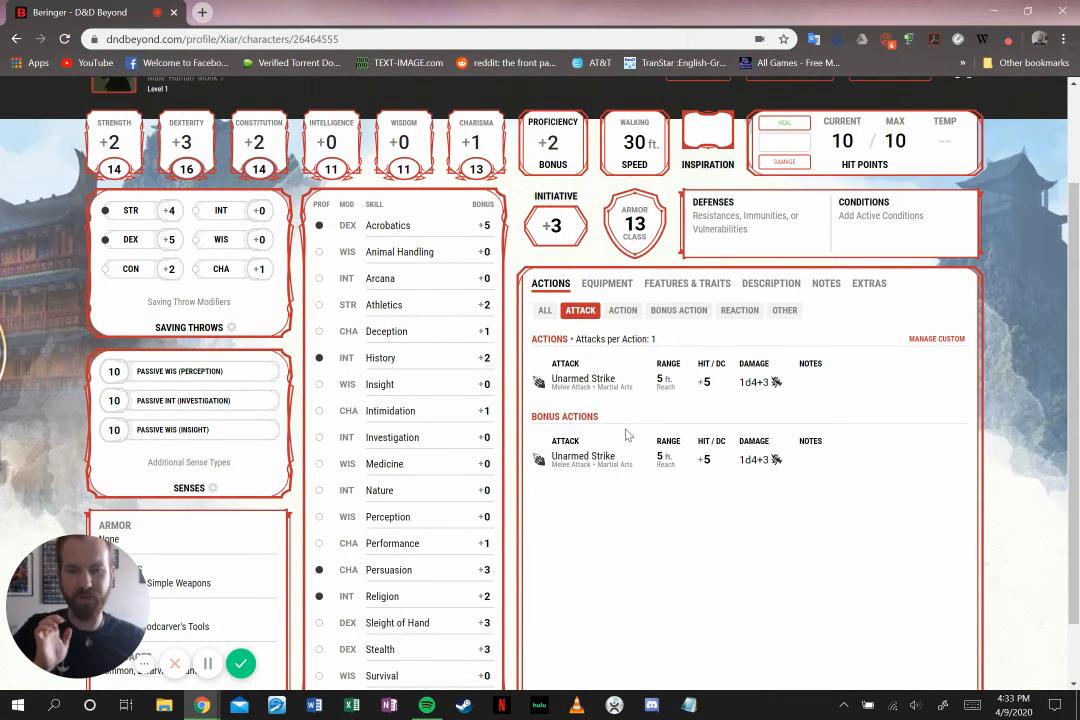
left_click(622, 310)
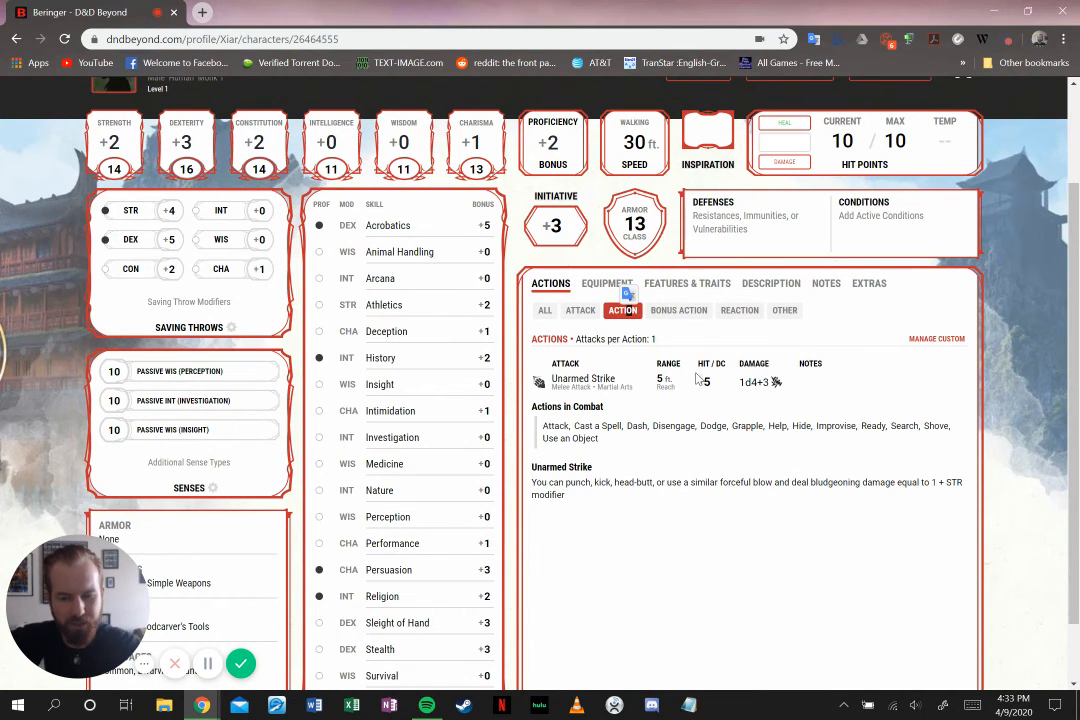
left_click(678, 310)
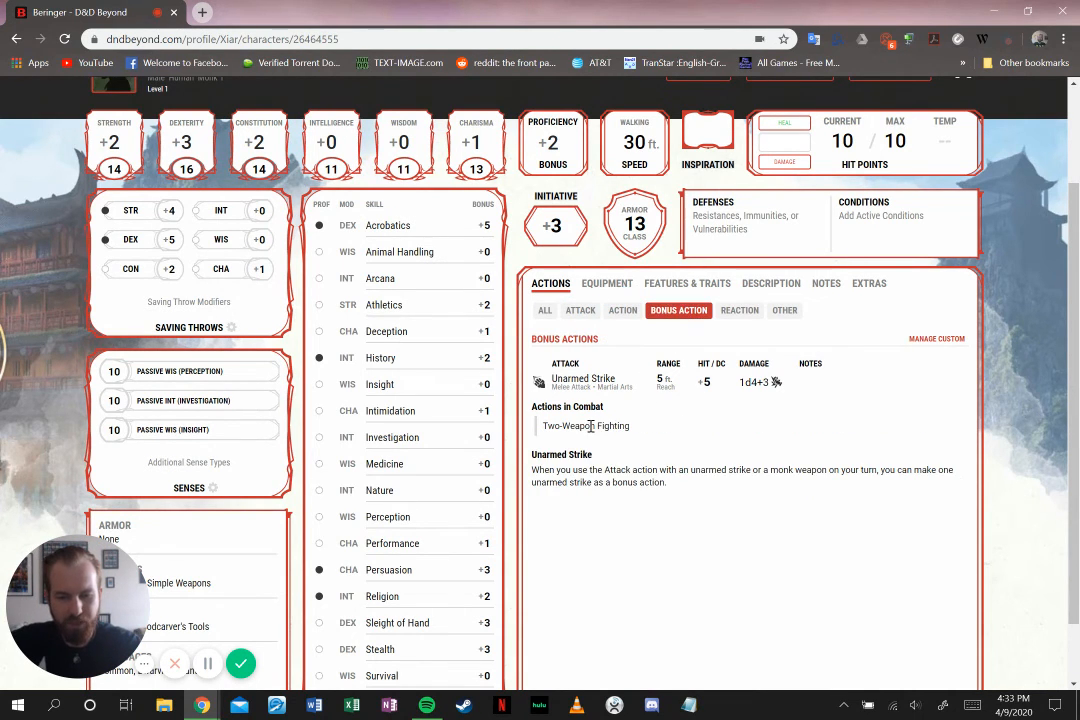
left_click(739, 310)
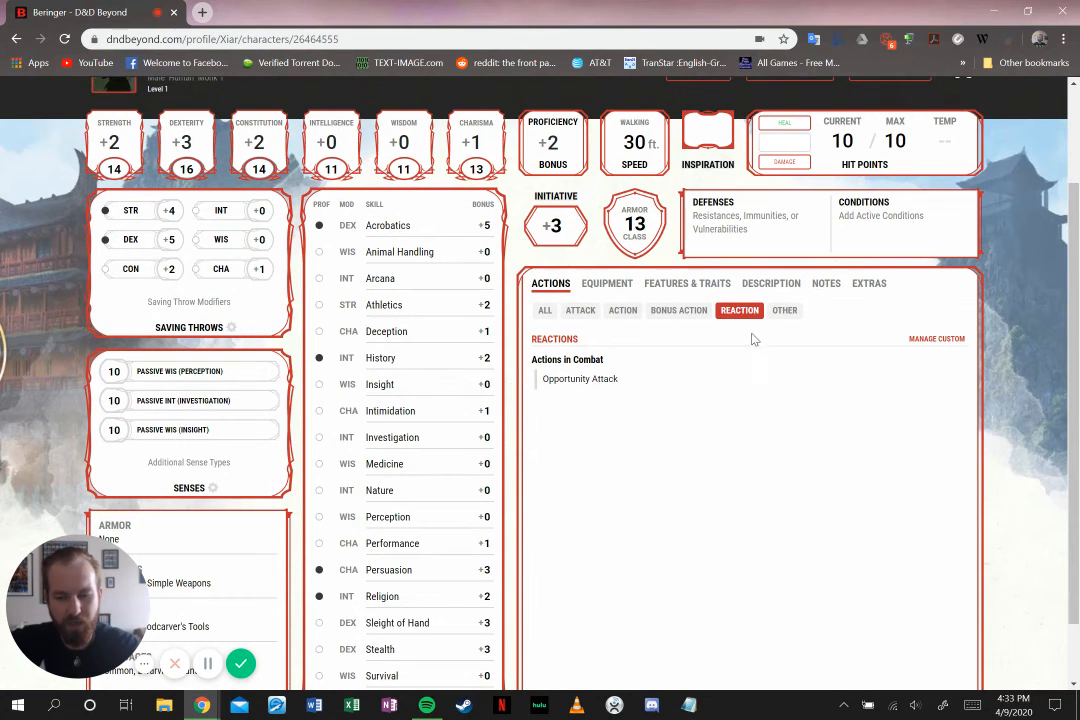
left_click(606, 379)
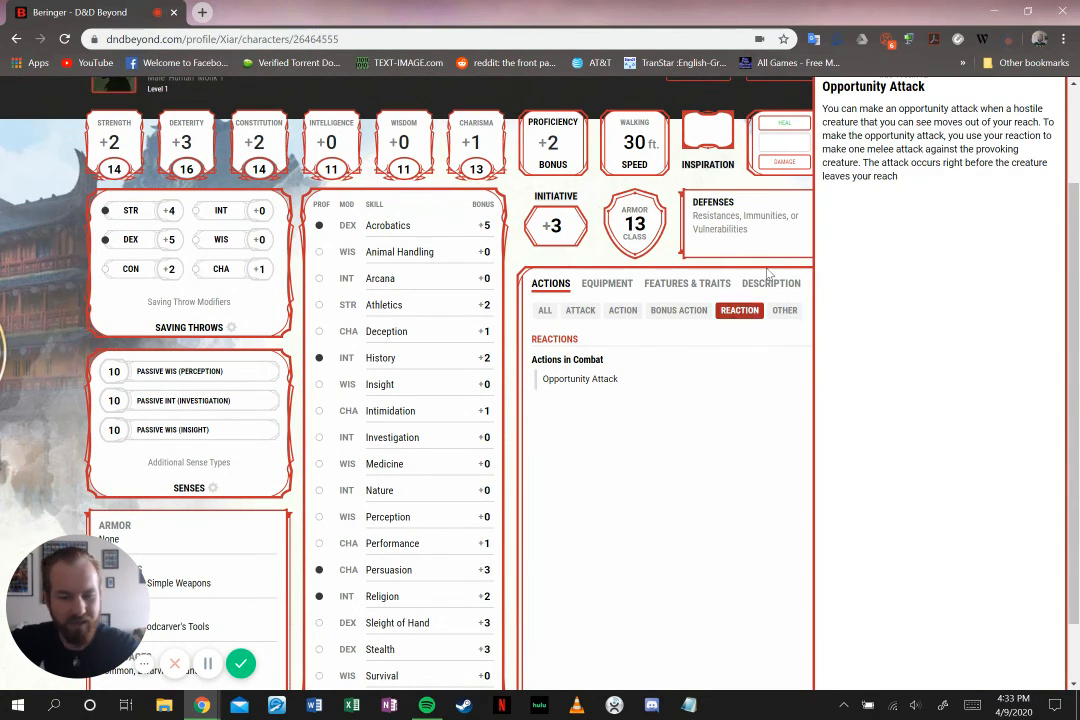
left_click(713, 398)
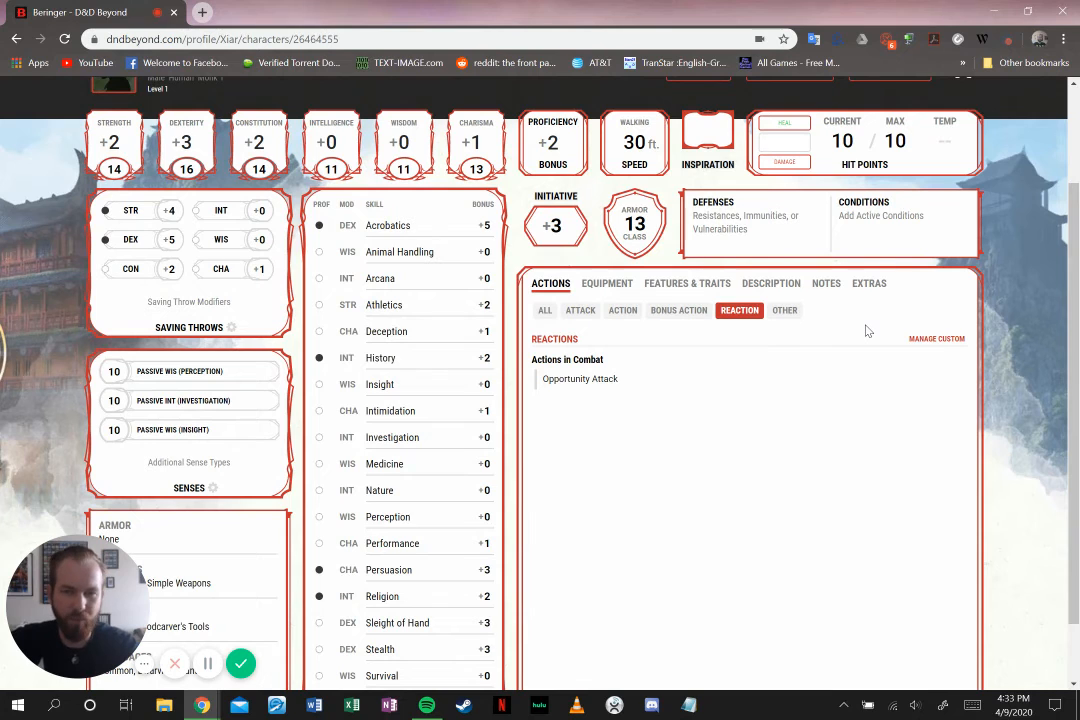
left_click(785, 312)
left_click(545, 310)
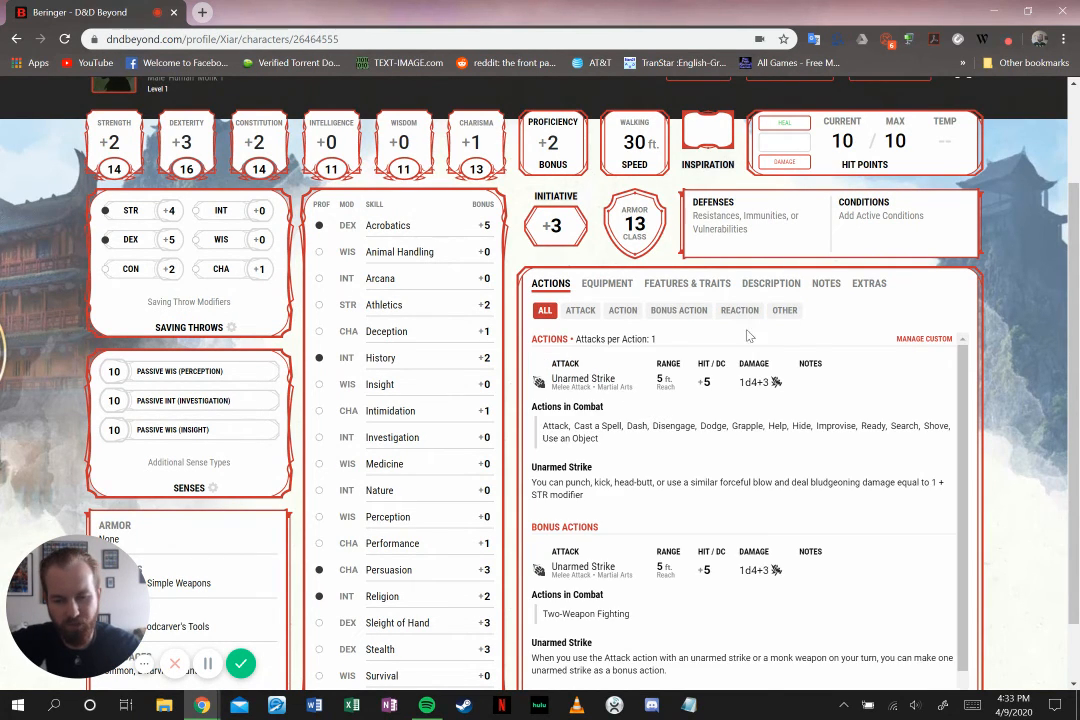
Open the starting equipment choices for the character's empty inventory, using the equipment option rather than gold
left_click(600, 284)
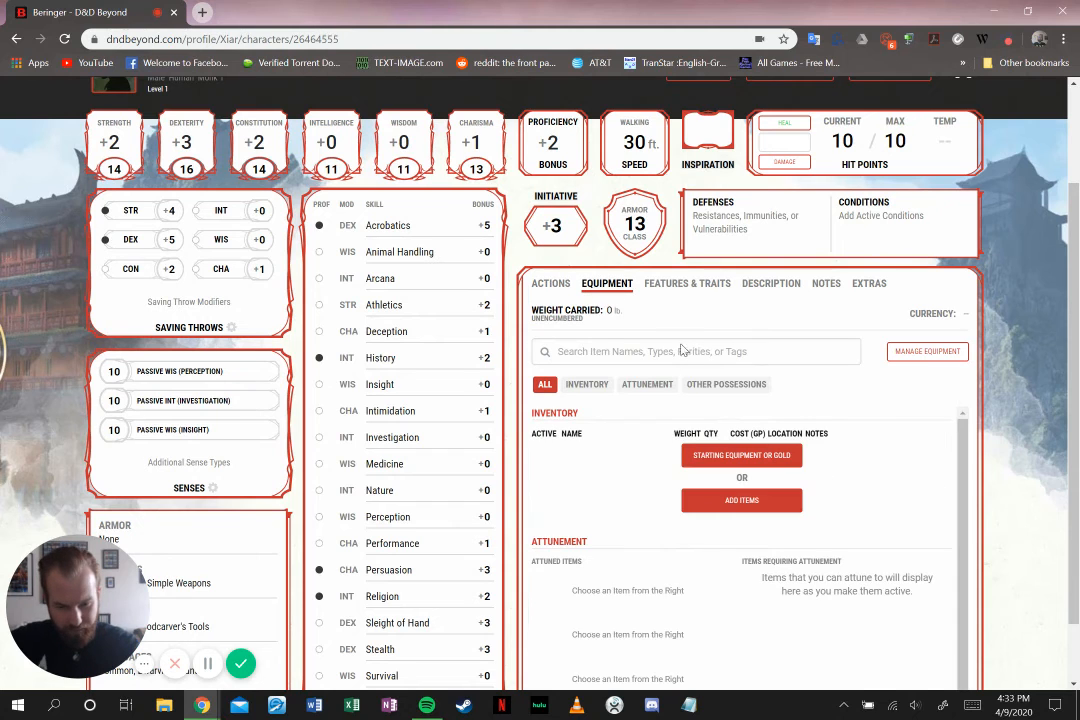
scroll(876, 458, "up", 1)
scroll(878, 450, "down", 1)
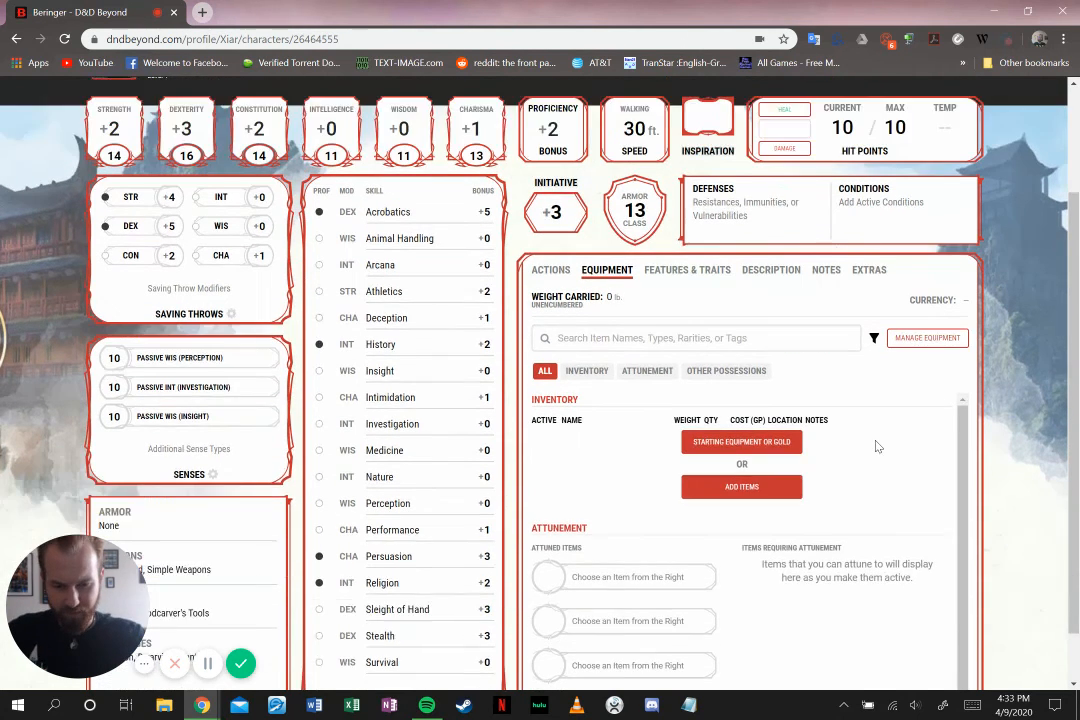
scroll(876, 446, "down", 1)
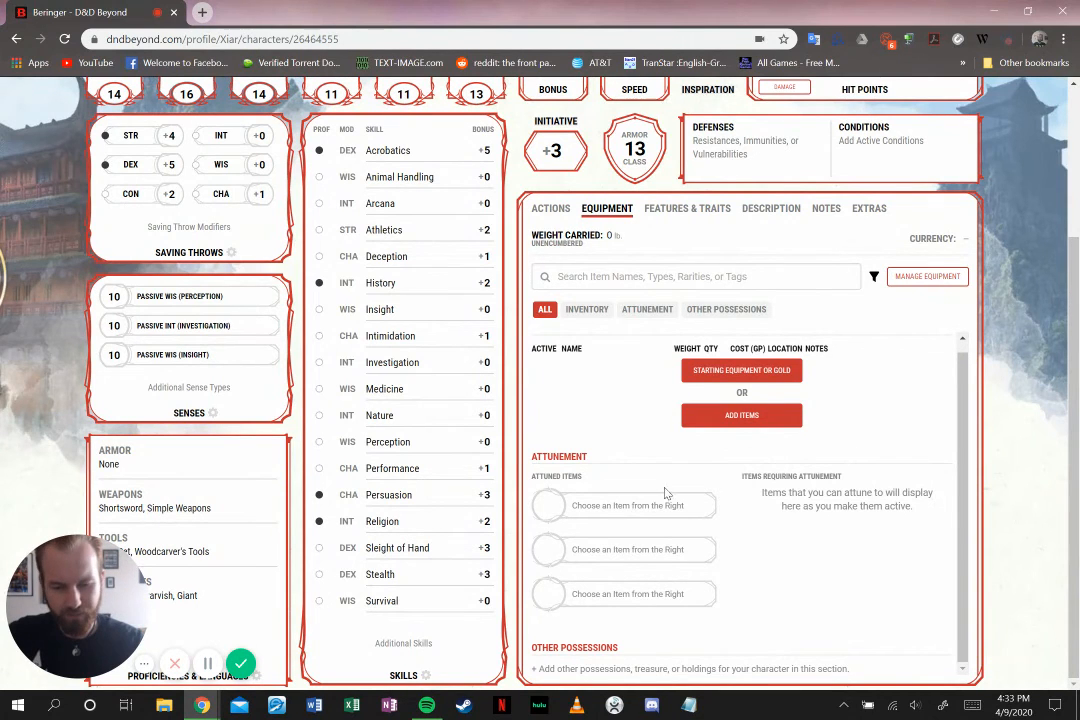
left_click(770, 374)
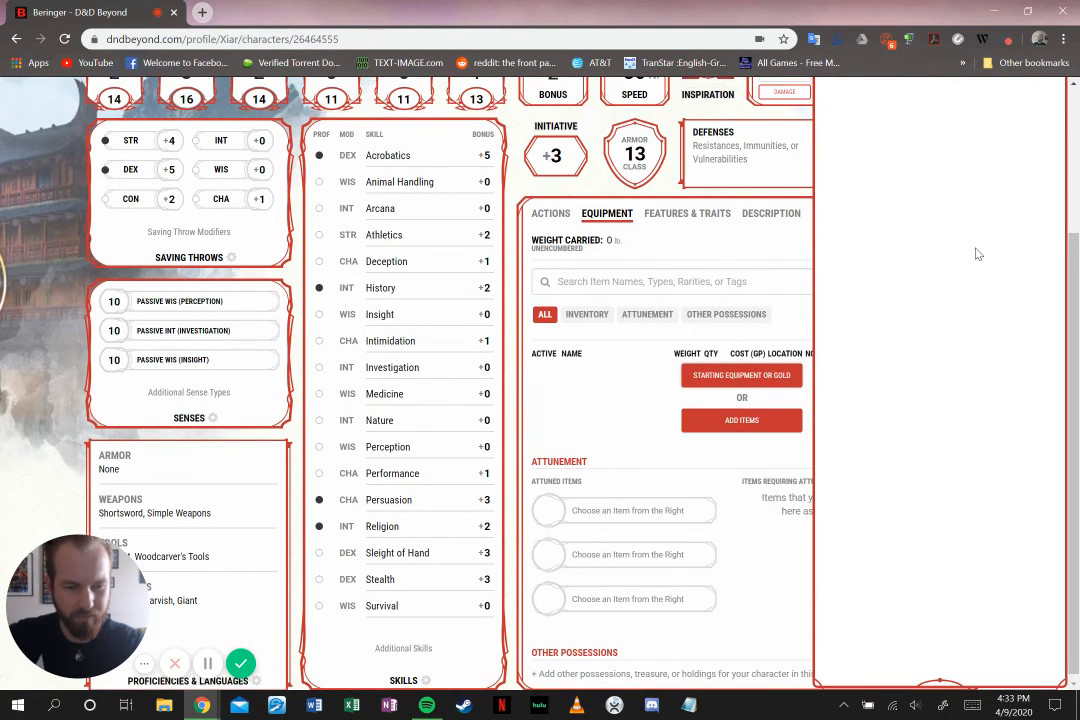
scroll(978, 254, "up", 3)
left_click(931, 235)
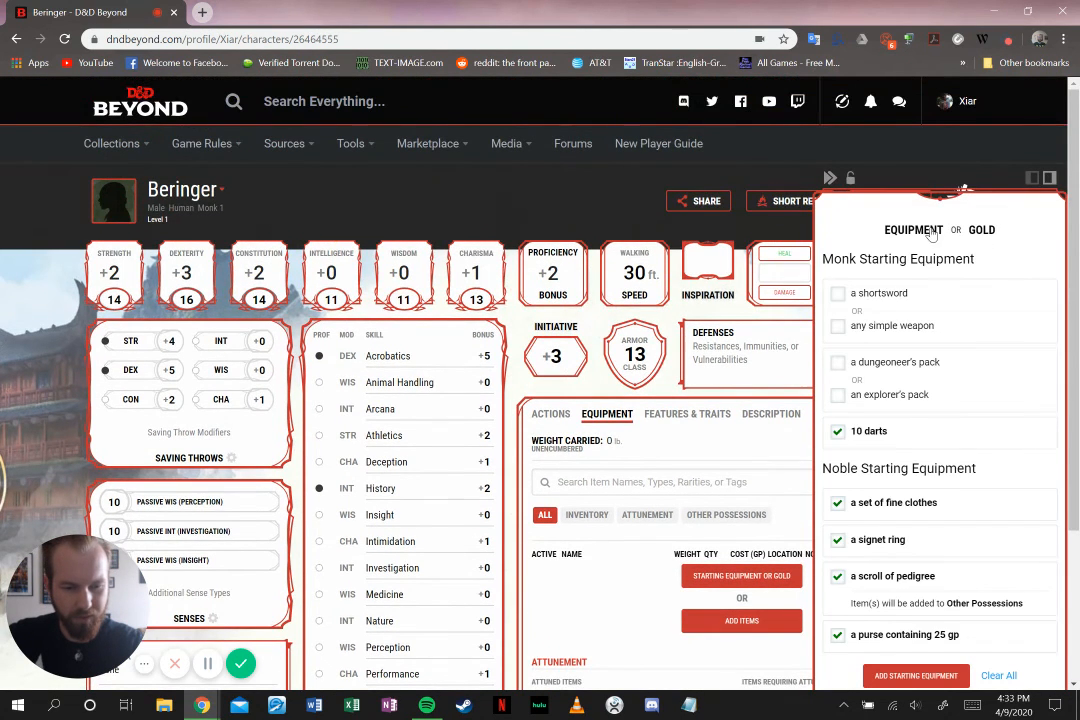
Choose a Yklwa as the simple weapon and an explorer's pack, and add the starting equipment to the inventory
left_click(984, 329)
scroll(984, 329, "down", 2)
left_click(900, 201)
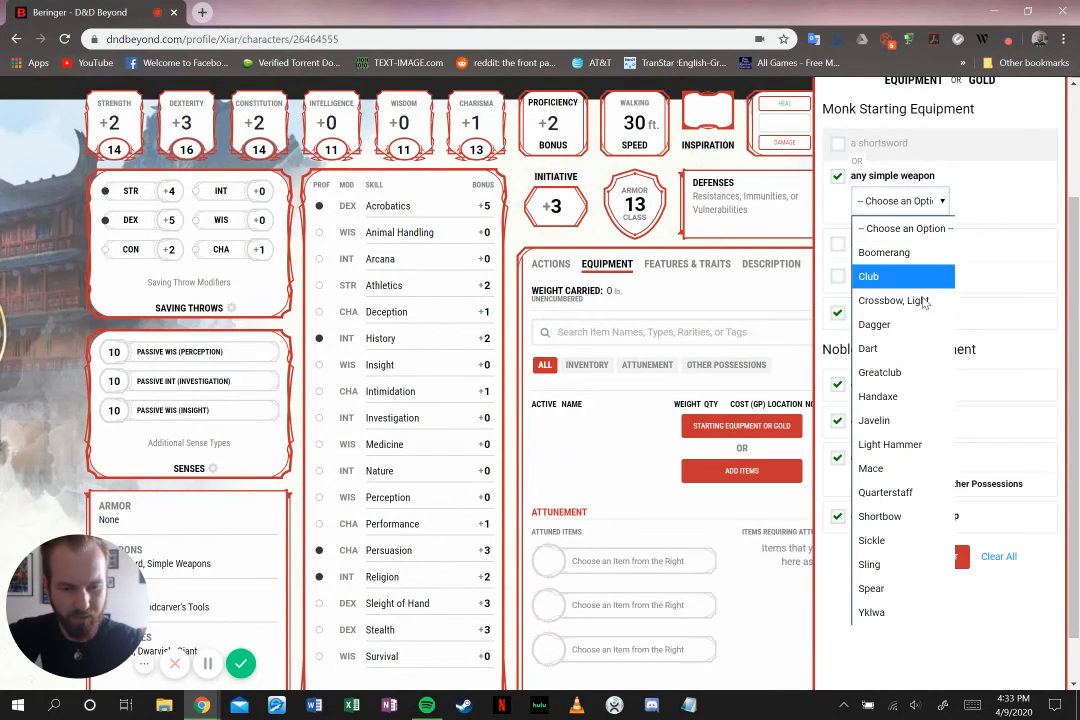
left_click(912, 618)
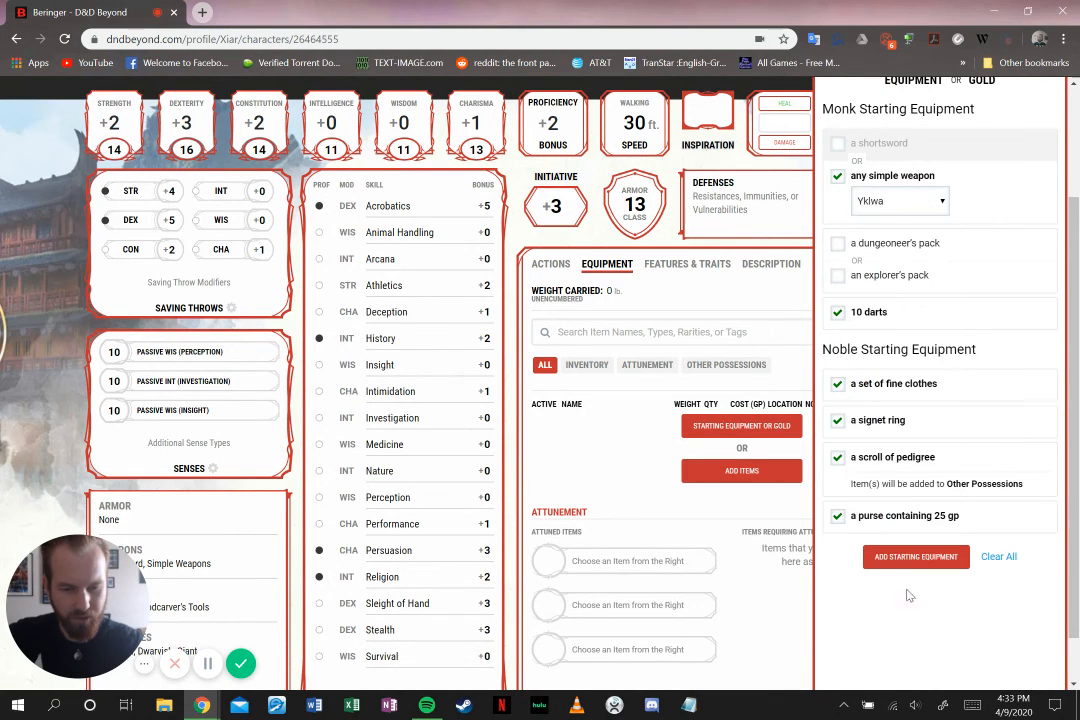
left_click(840, 275)
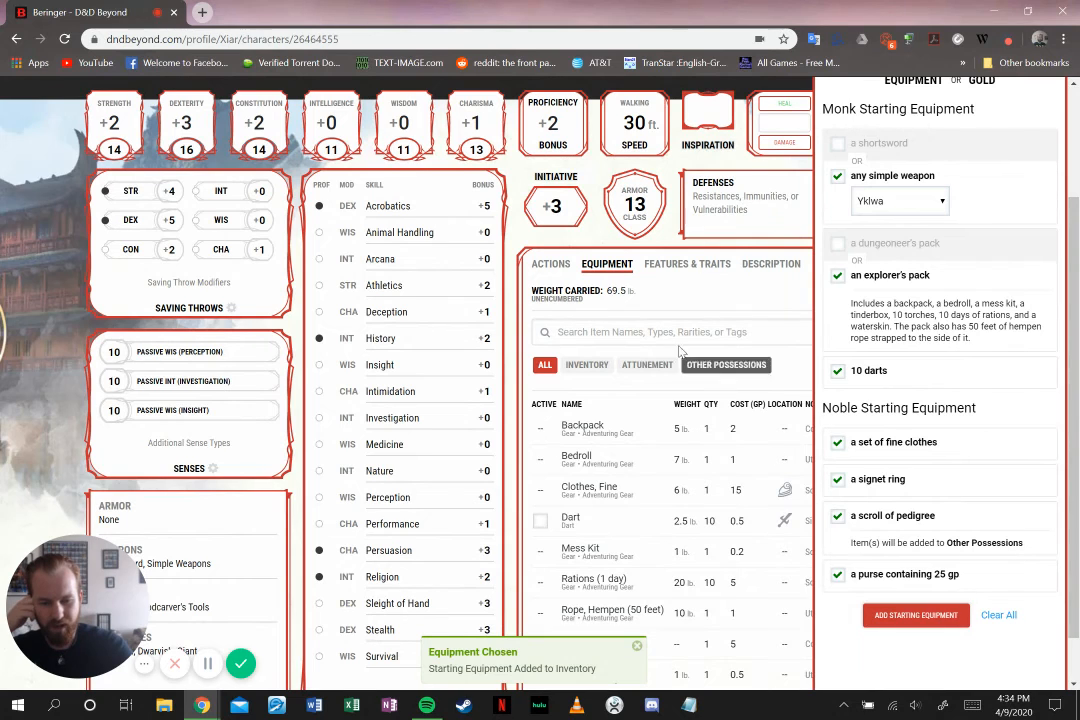
left_click(700, 311)
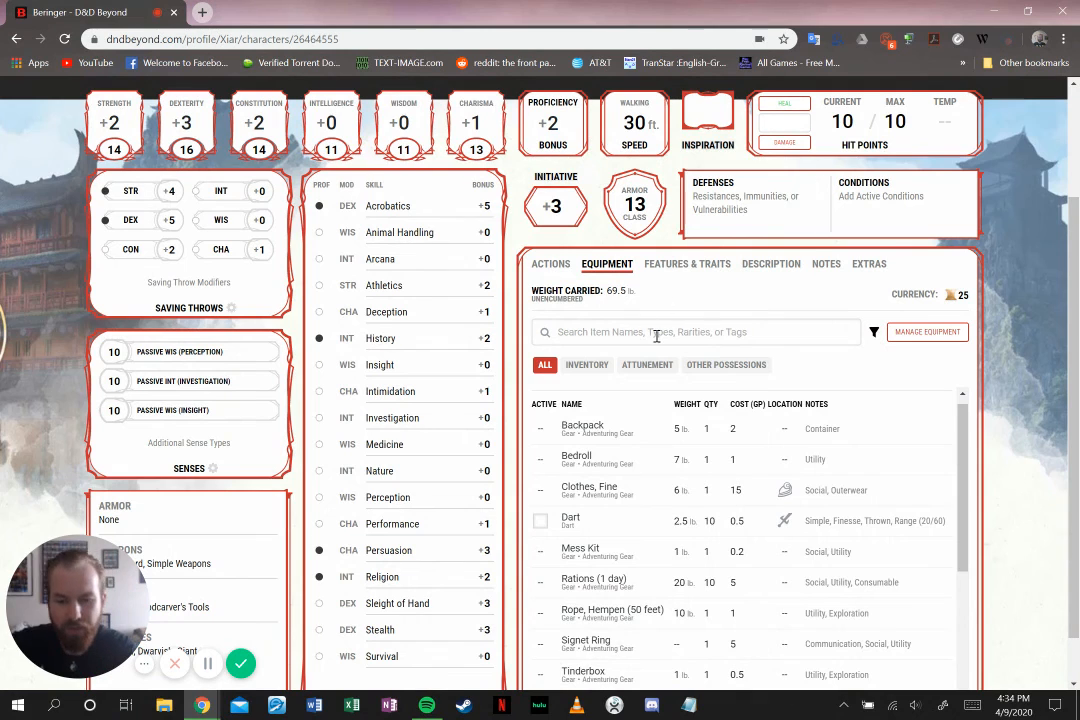
Mark the Yklwa as active in the inventory
scroll(800, 450, "down", 2)
scroll(755, 475, "up", 2)
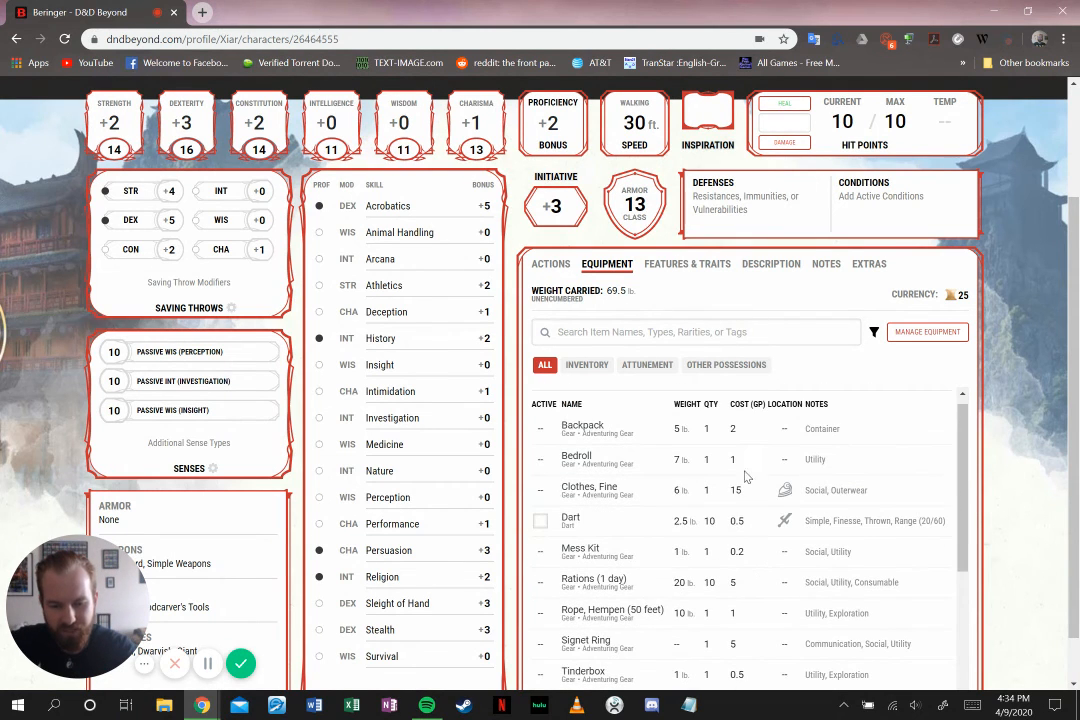
scroll(587, 520, "down", 5)
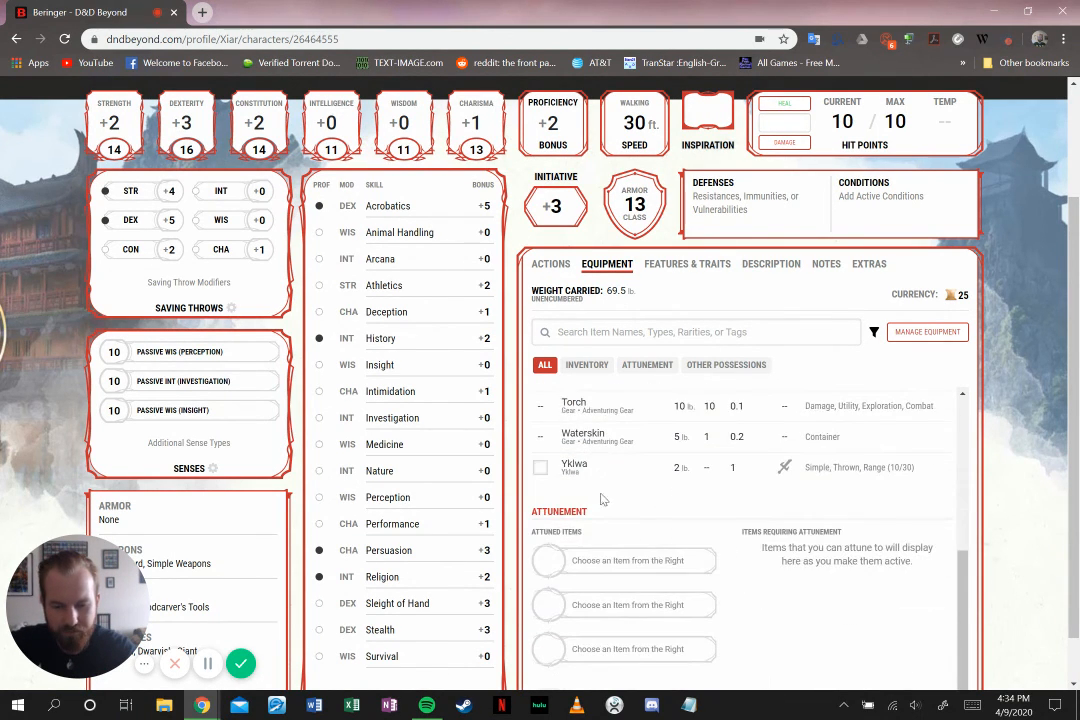
left_click(539, 471)
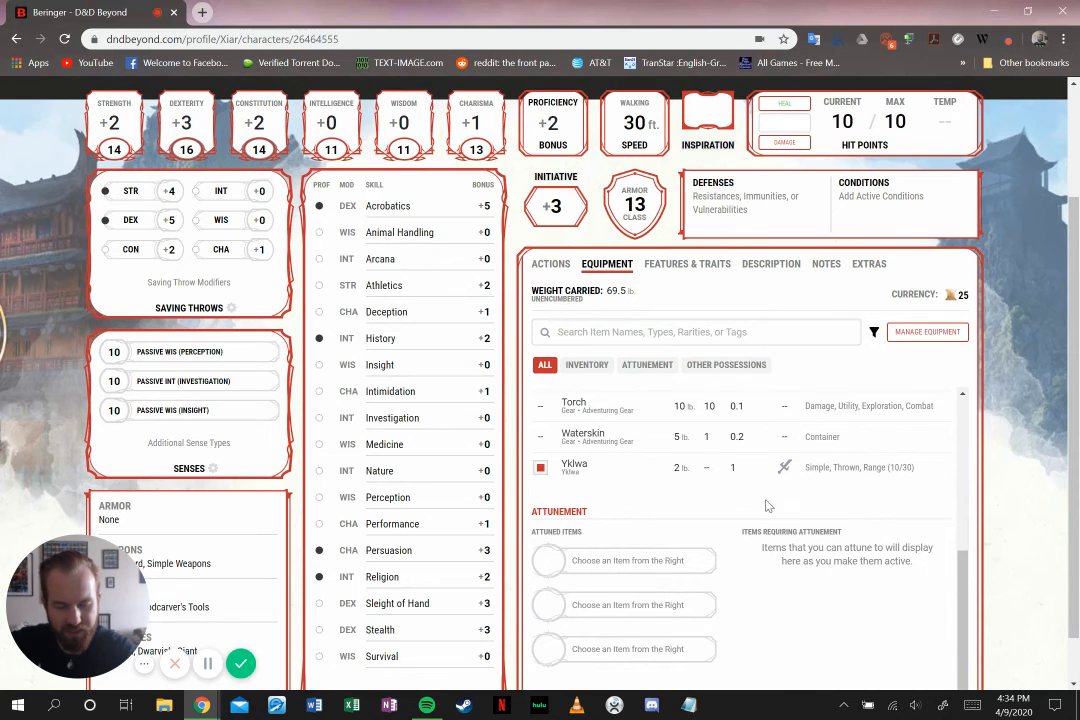
Check the Yklwa's entry in the full action list and among the attacks only
left_click(551, 264)
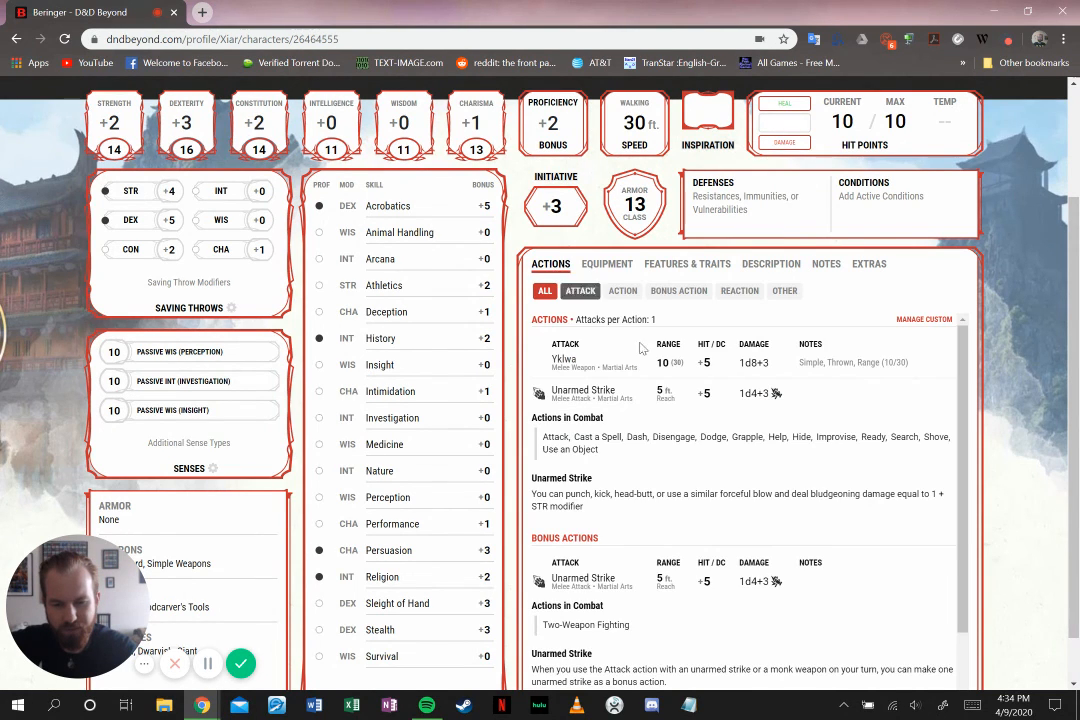
scroll(768, 493, "down", 1)
scroll(768, 490, "down", 1)
scroll(770, 485, "up", 2)
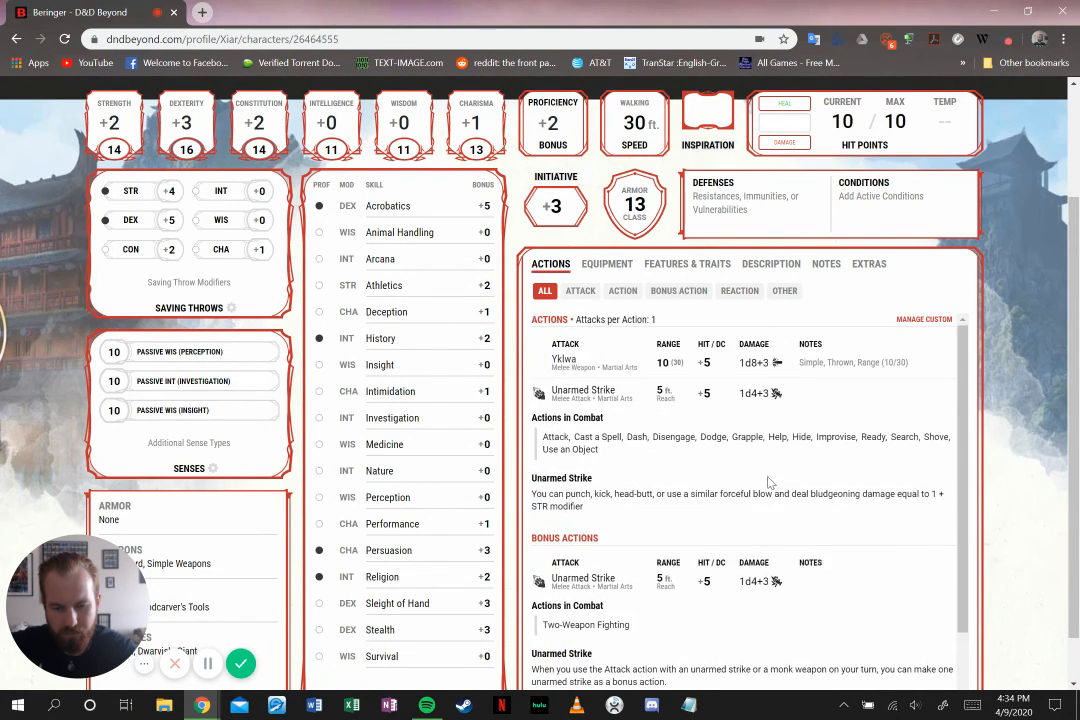
left_click(581, 291)
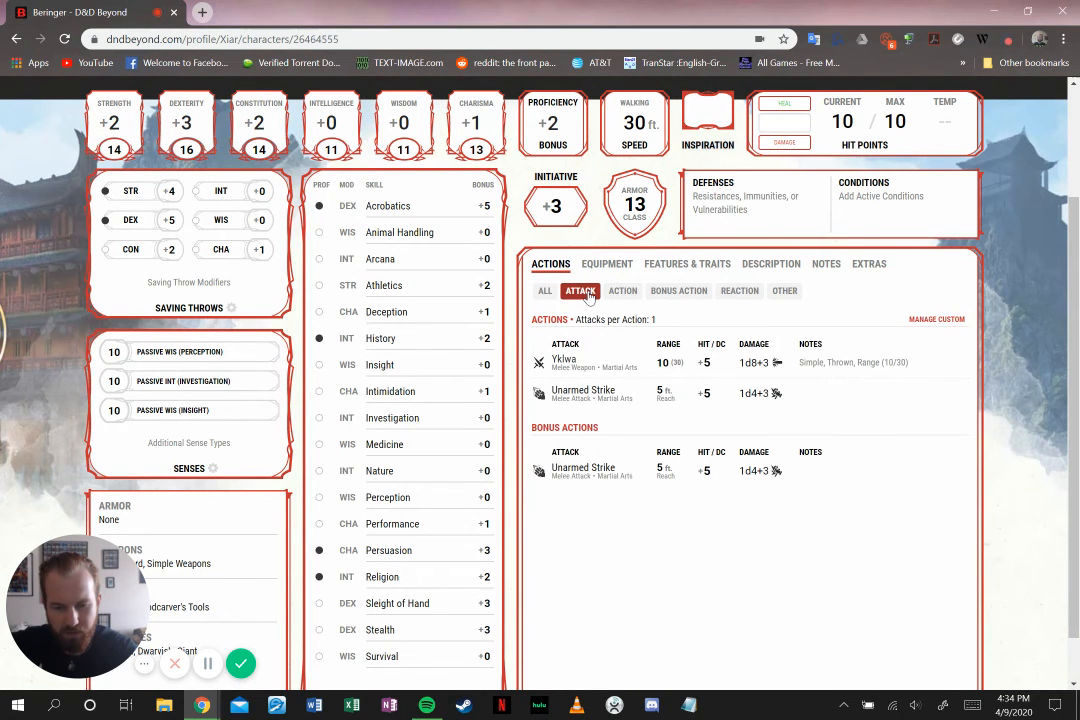
Look over the Yklwa in the inventory again and read its range, hit bonus, damage and notes among the attacks
left_click(607, 264)
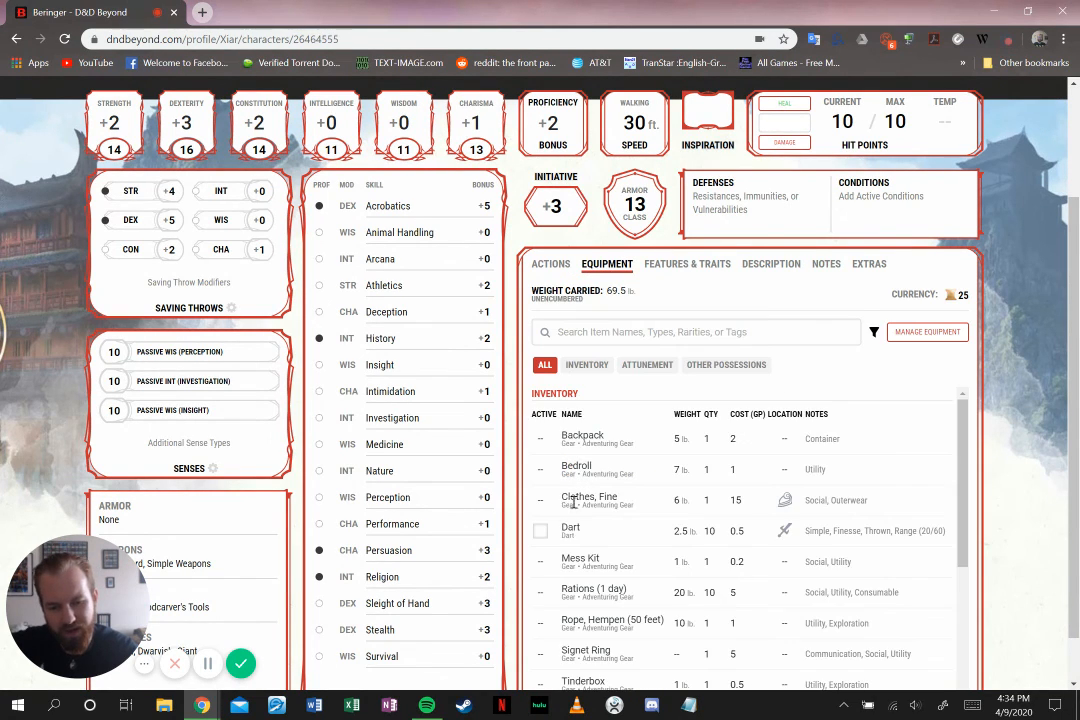
scroll(565, 520, "down", 3)
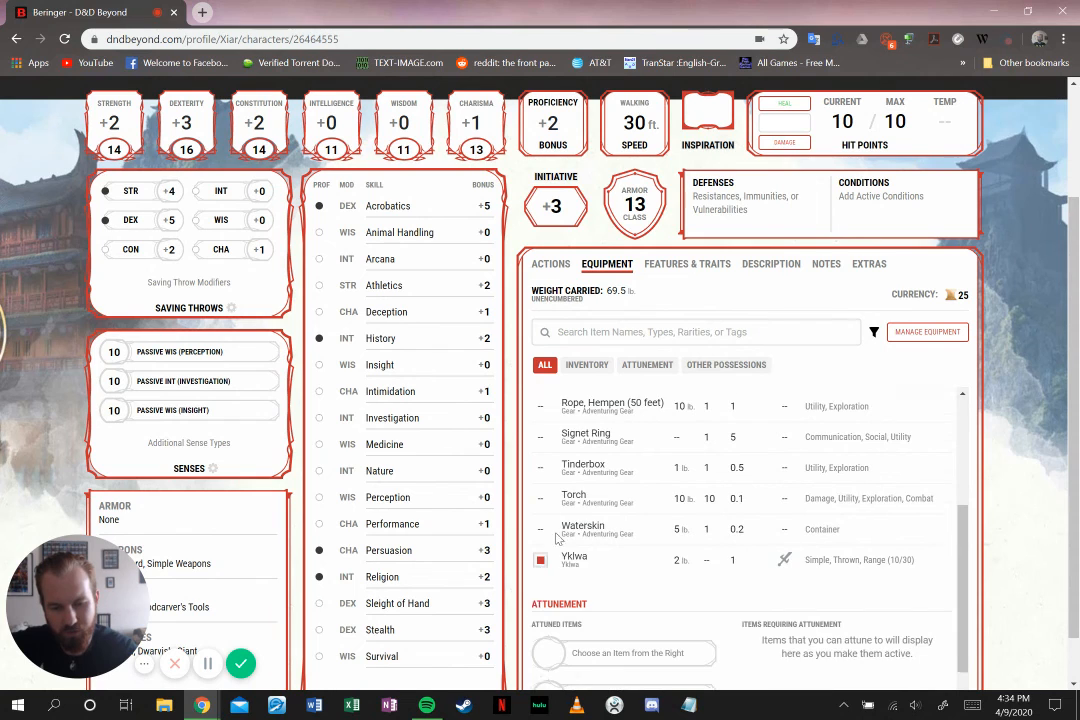
scroll(560, 530, "up", 2)
scroll(565, 423, "down", 1)
left_click(552, 210)
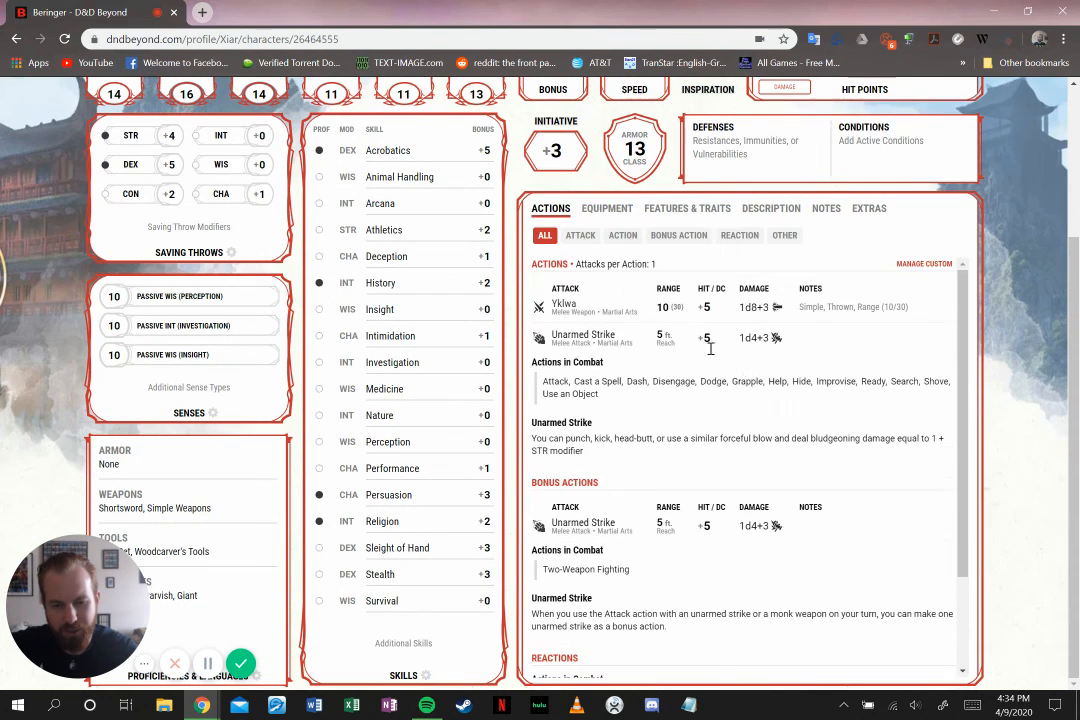
scroll(757, 440, "up", 2)
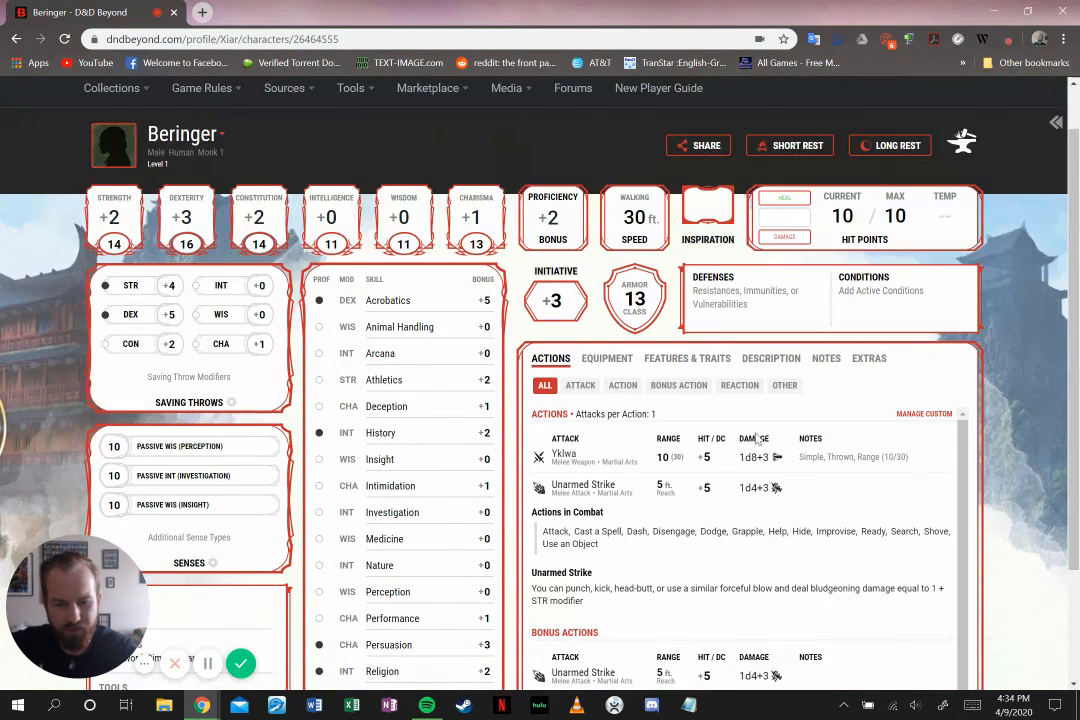
left_click(579, 387)
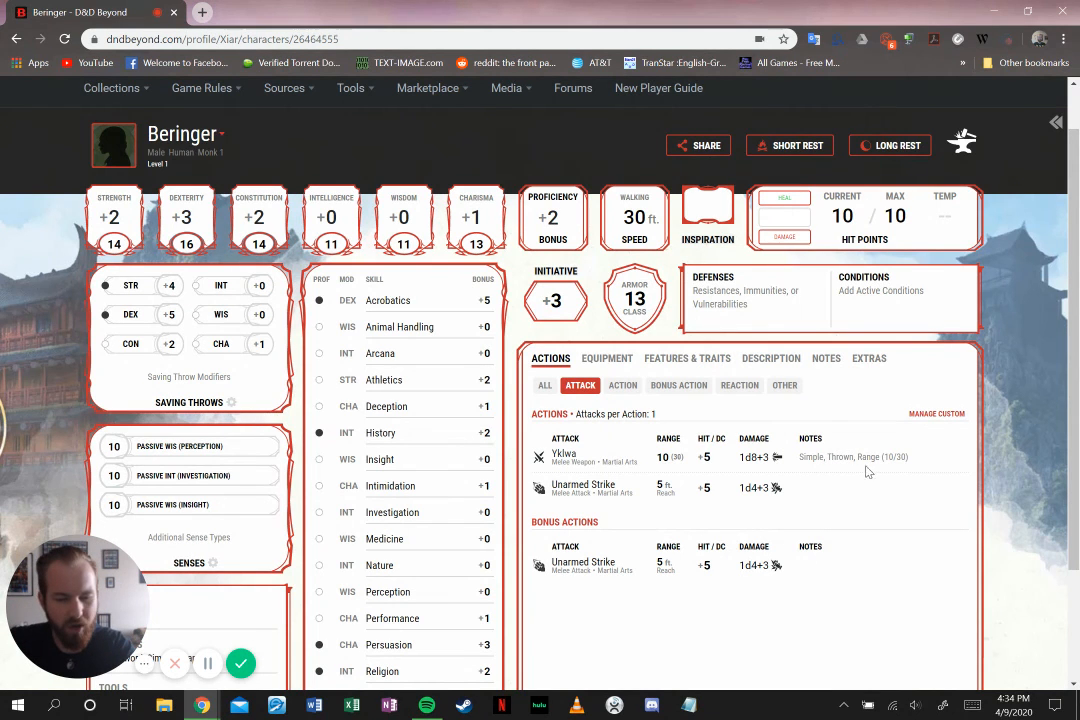
Read through the whole equipment list, including the attunement slots and other possessions
left_click(603, 362)
scroll(600, 330, "down", 2)
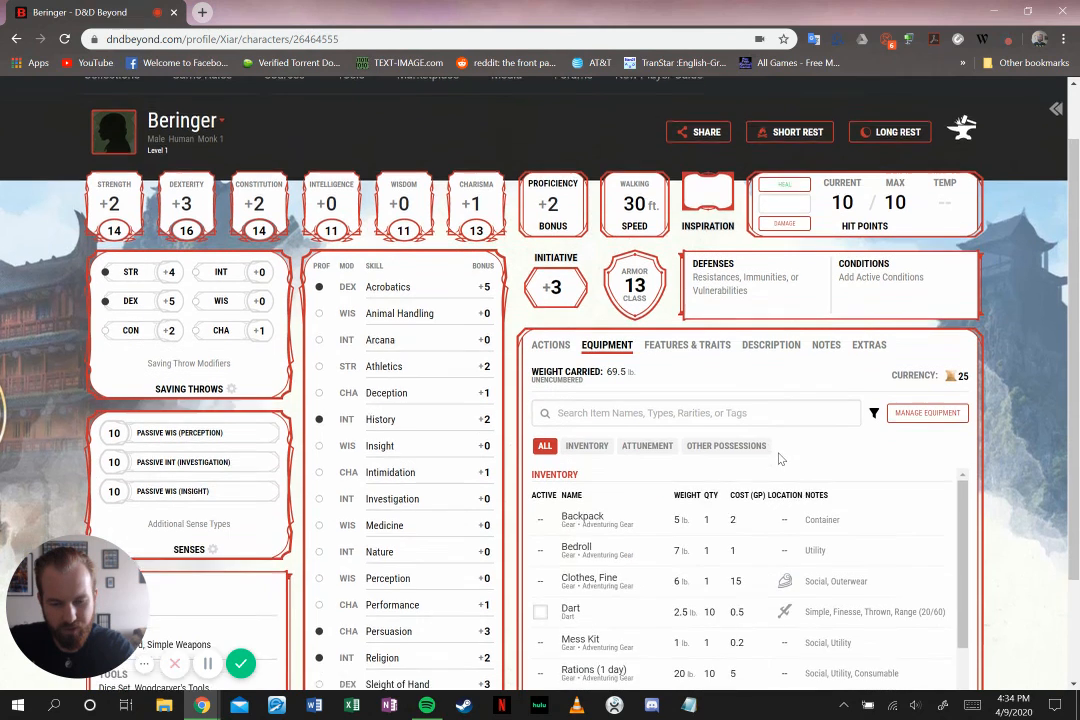
scroll(602, 360, "down", 5)
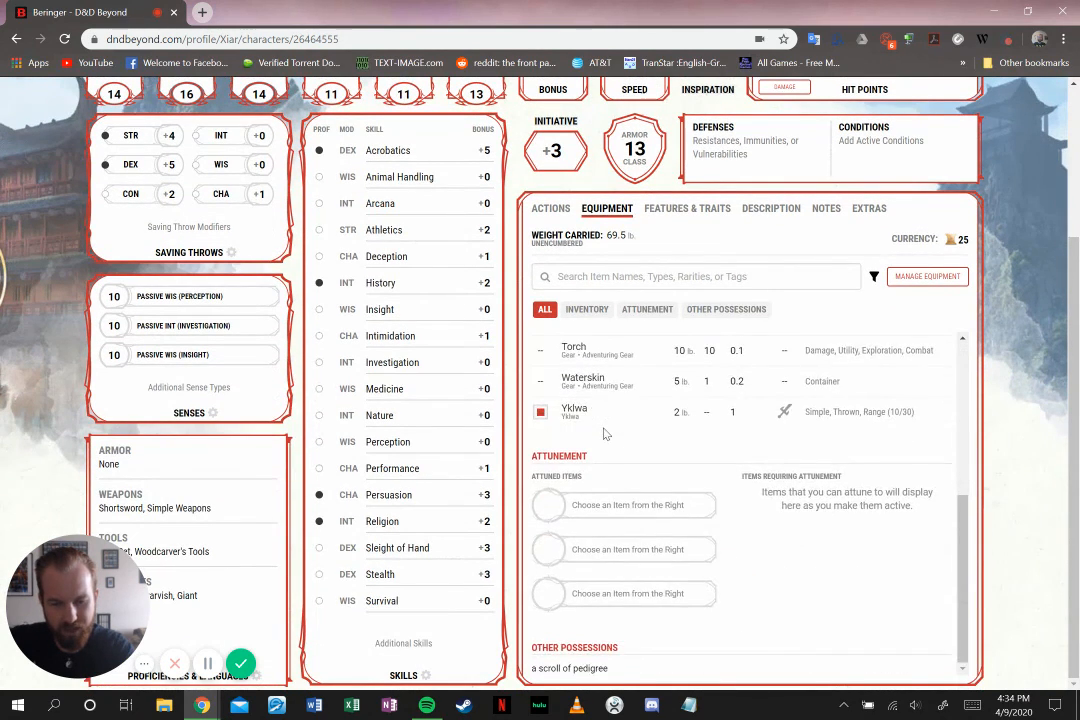
scroll(607, 430, "up", 5)
scroll(610, 420, "up", 1)
scroll(612, 404, "up", 3)
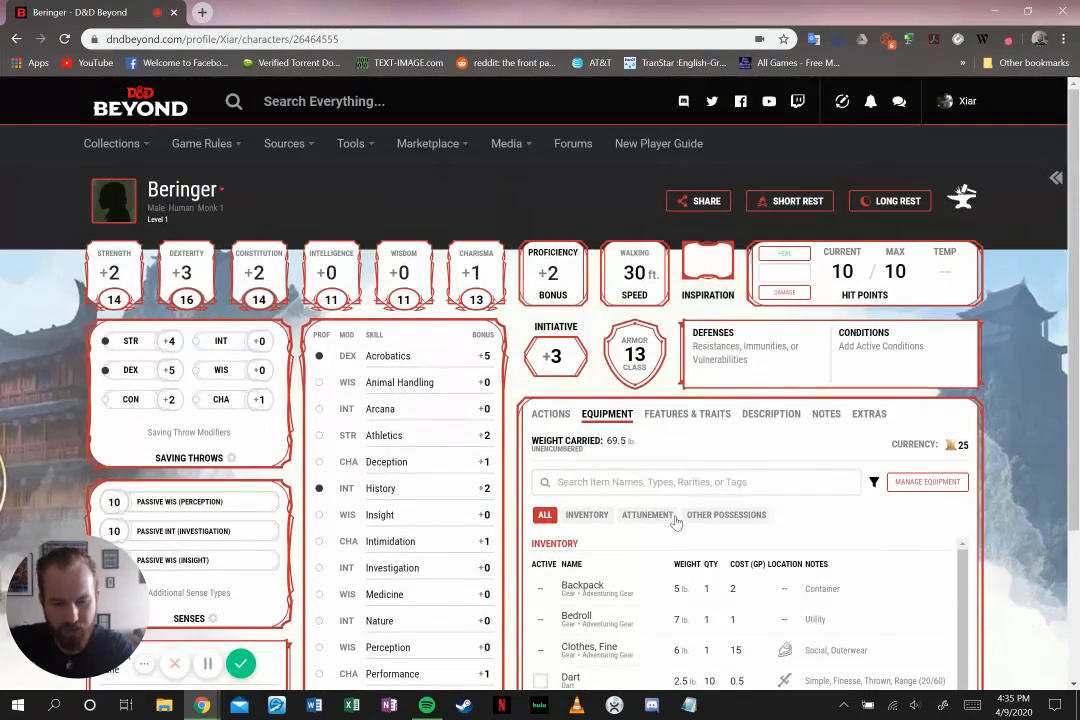
Read through all of the character's features and traits, covering the Monk class features, racial traits and feats
scroll(660, 290, "down", 2)
left_click(668, 268)
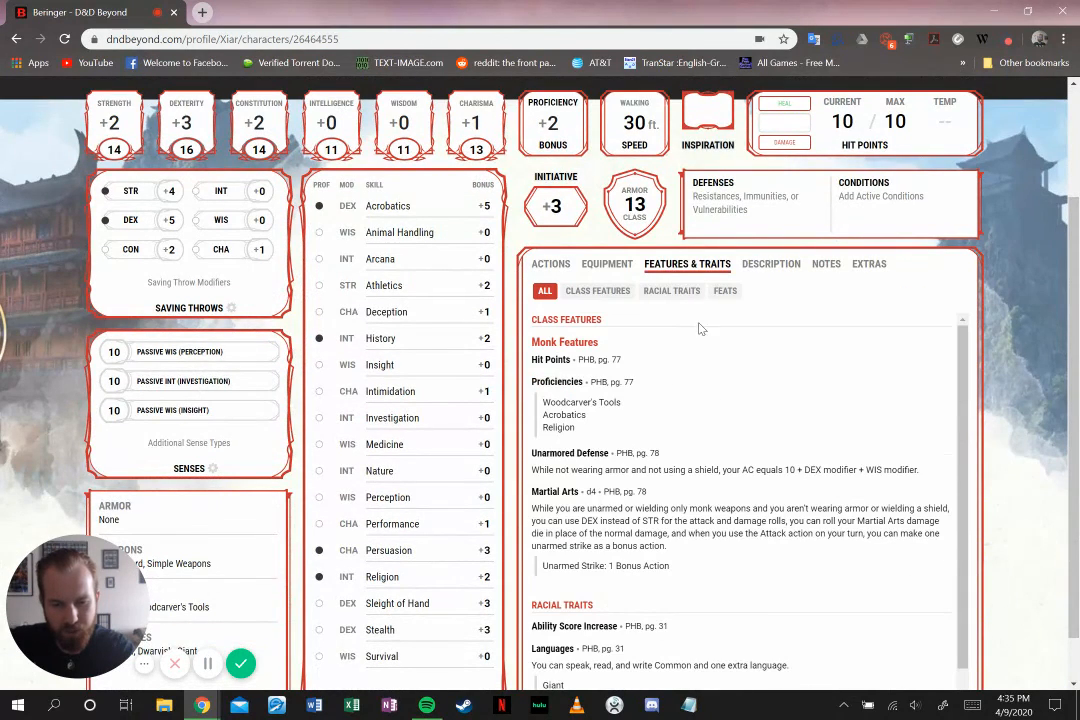
scroll(758, 430, "up", 1)
scroll(755, 438, "down", 1)
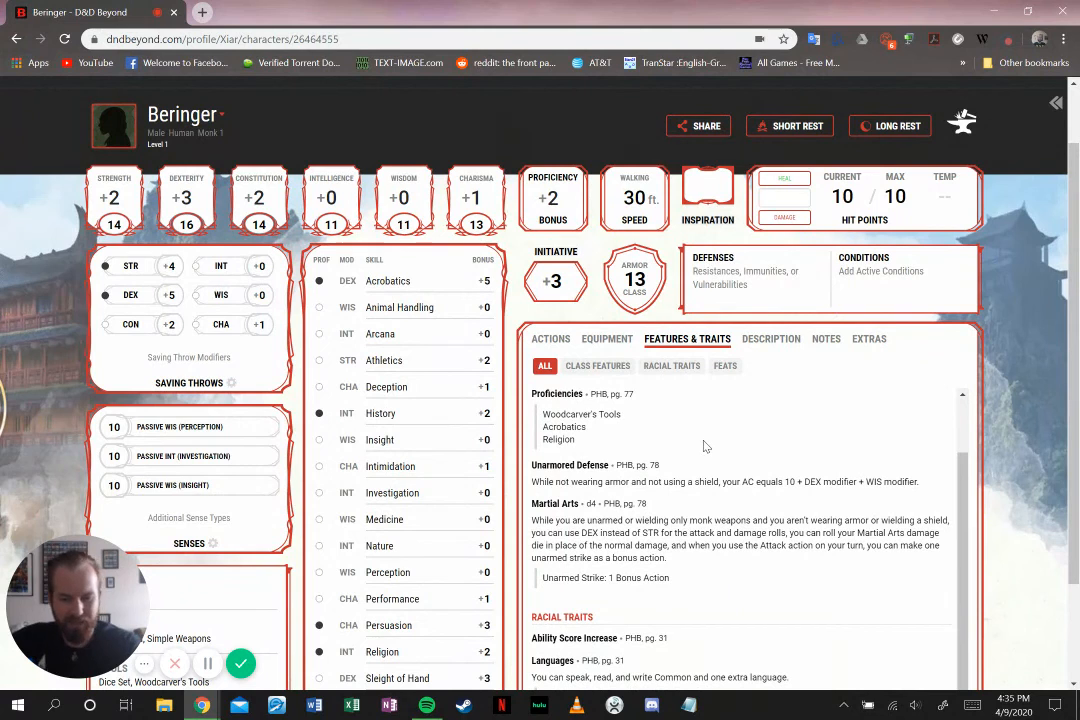
scroll(1038, 493, "down", 2)
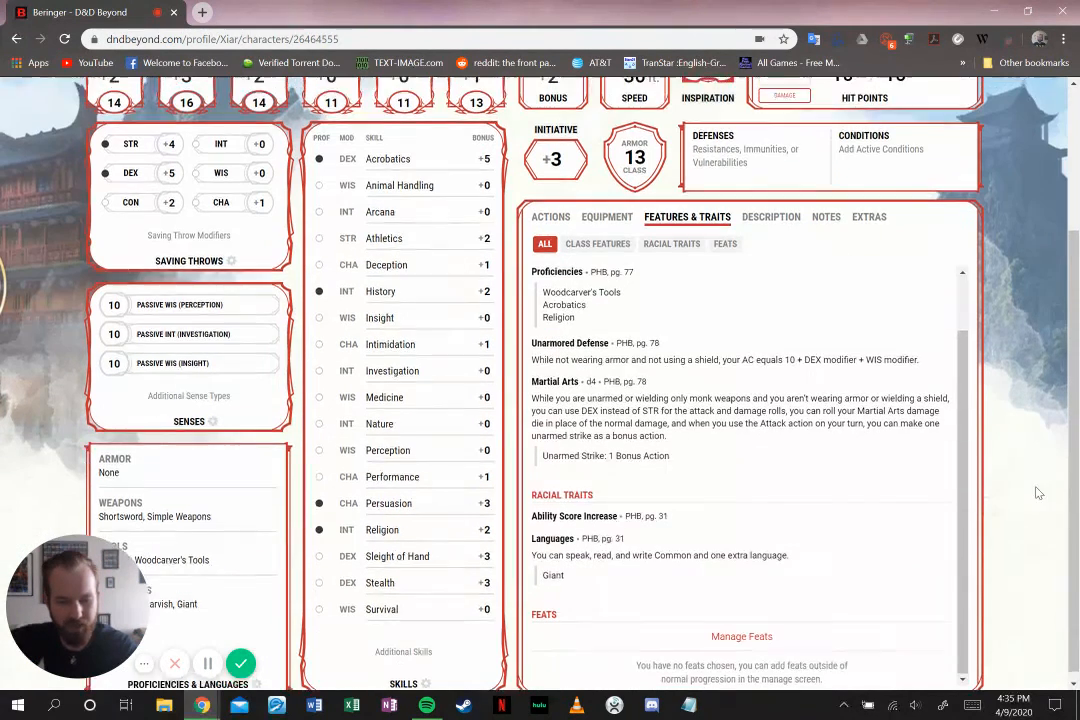
scroll(704, 470, "up", 2)
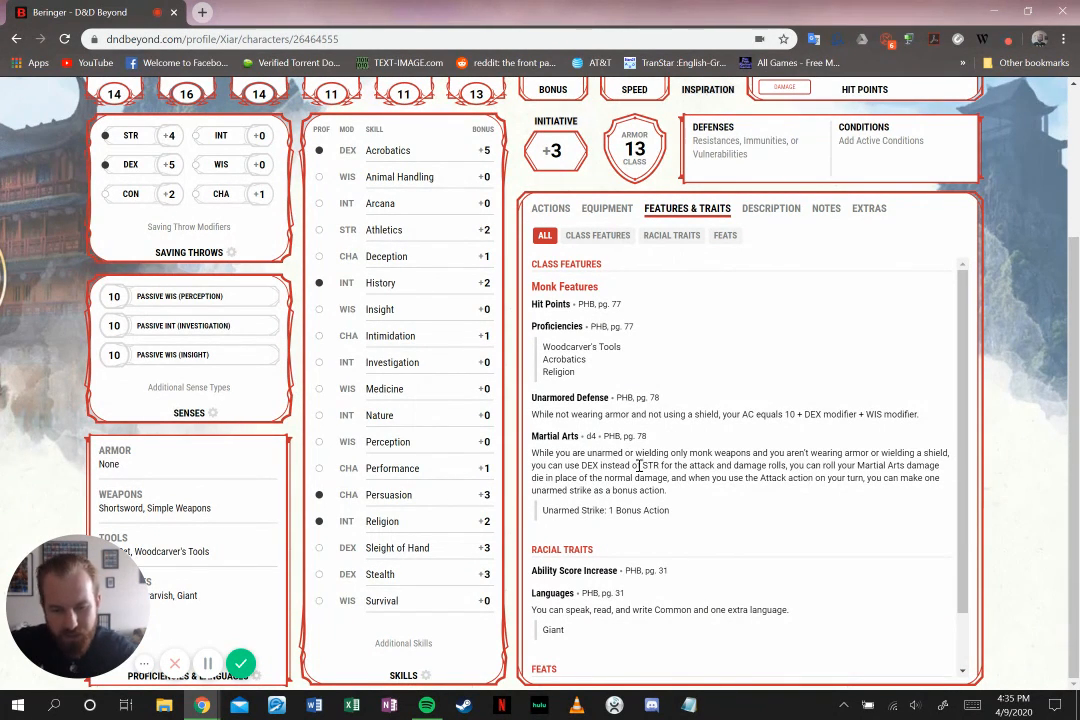
Open the full Martial Arts feature description to look it over, and close it again
left_click_drag(668, 491, 604, 466)
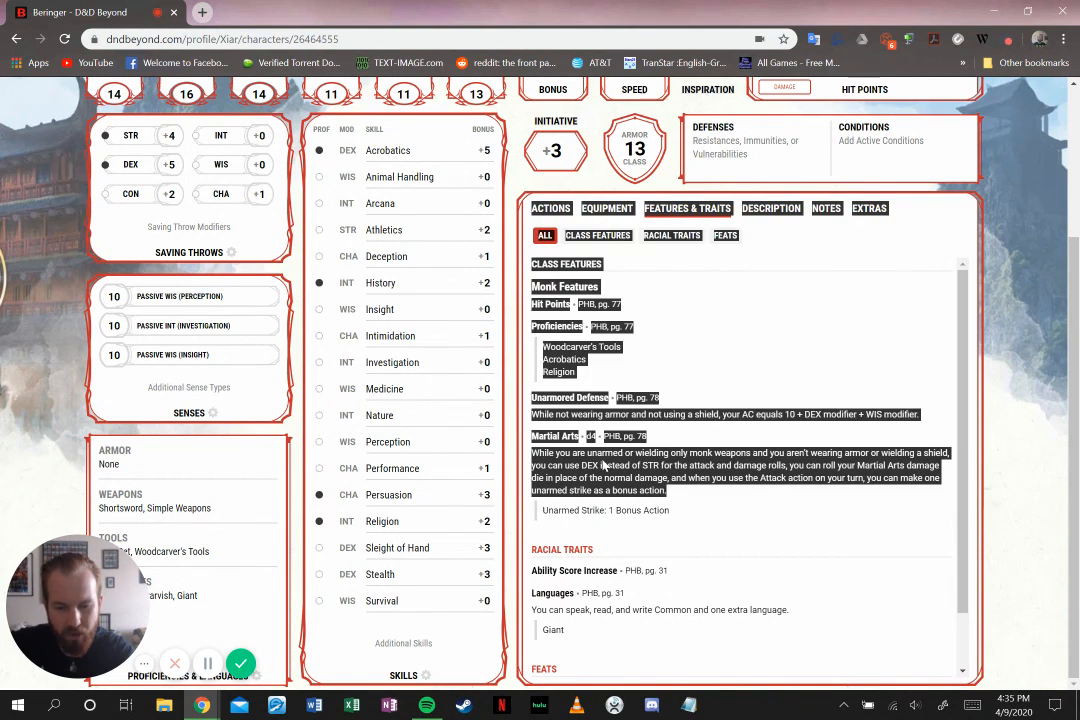
left_click(604, 466)
scroll(617, 335, "up", 3)
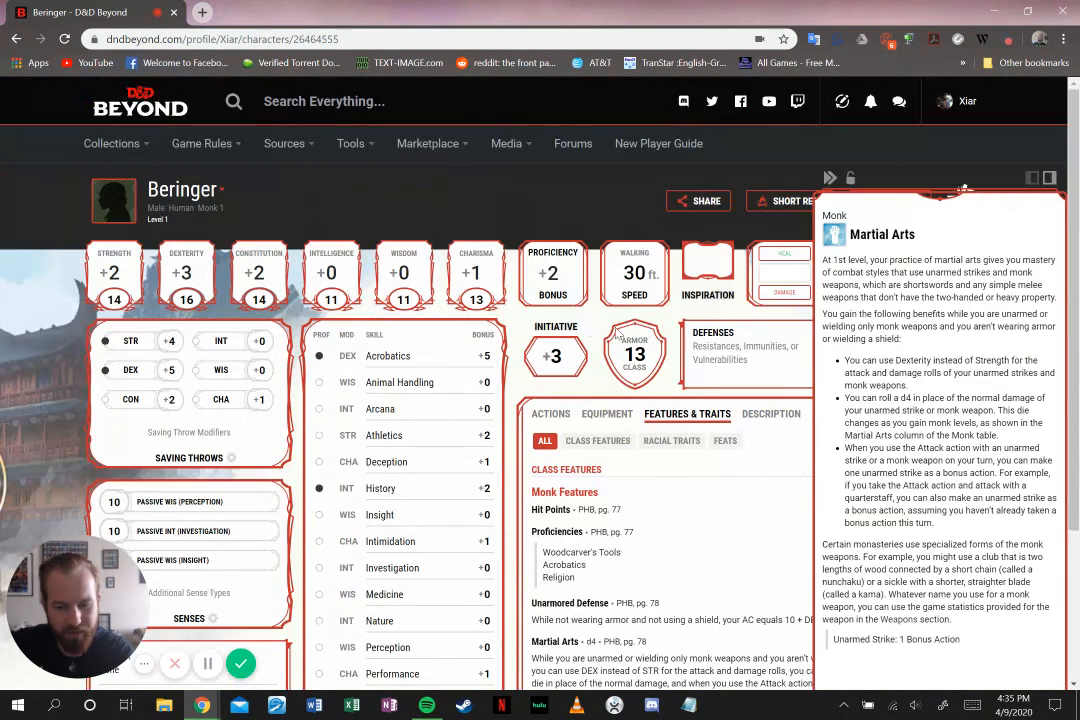
left_click(565, 212)
Read the character's description, including the Noble background, physical characteristics, personality traits, ideals, bonds and flaws
left_click(762, 415)
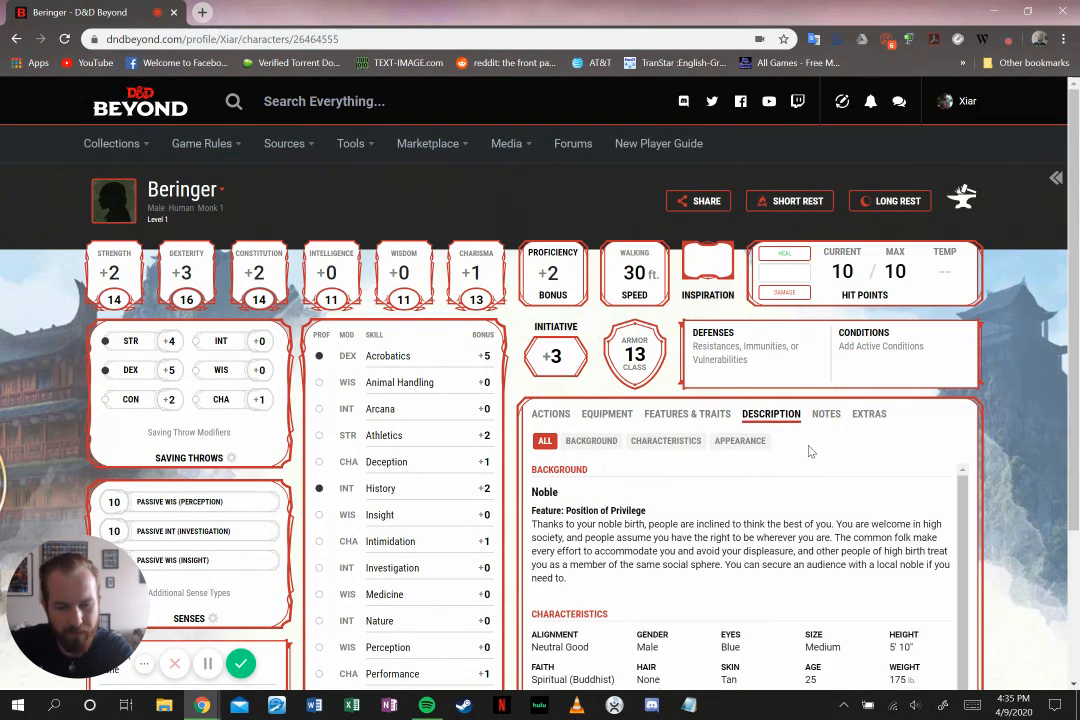
scroll(817, 490, "down", 1)
scroll(600, 400, "down", 2)
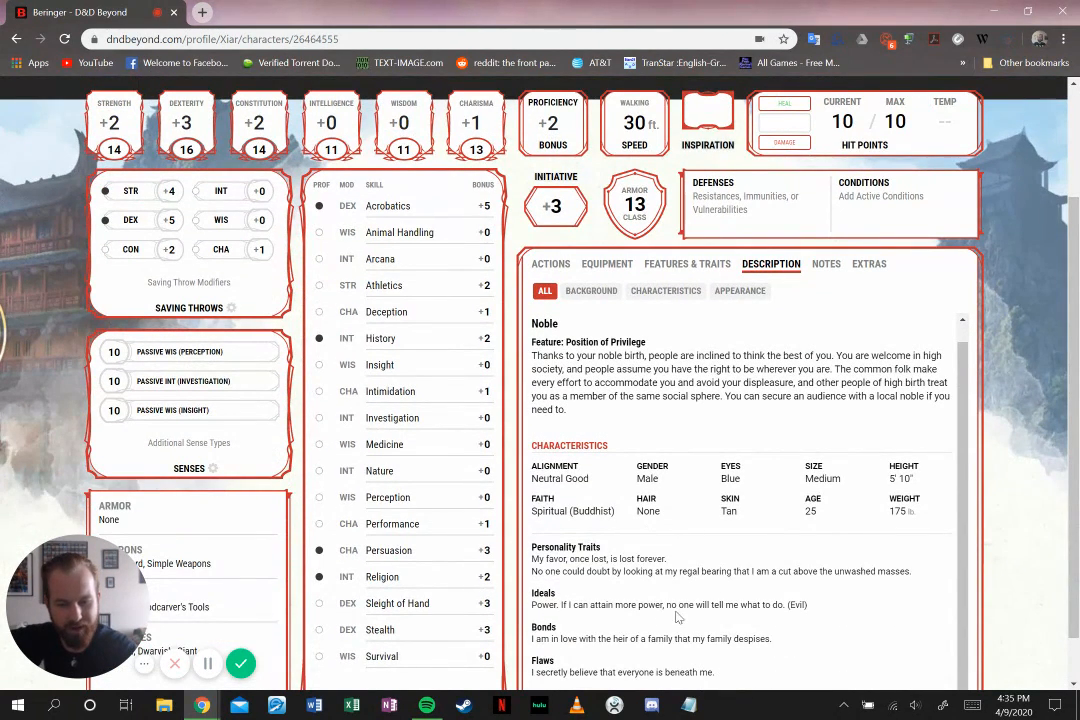
scroll(580, 530, "down", 1)
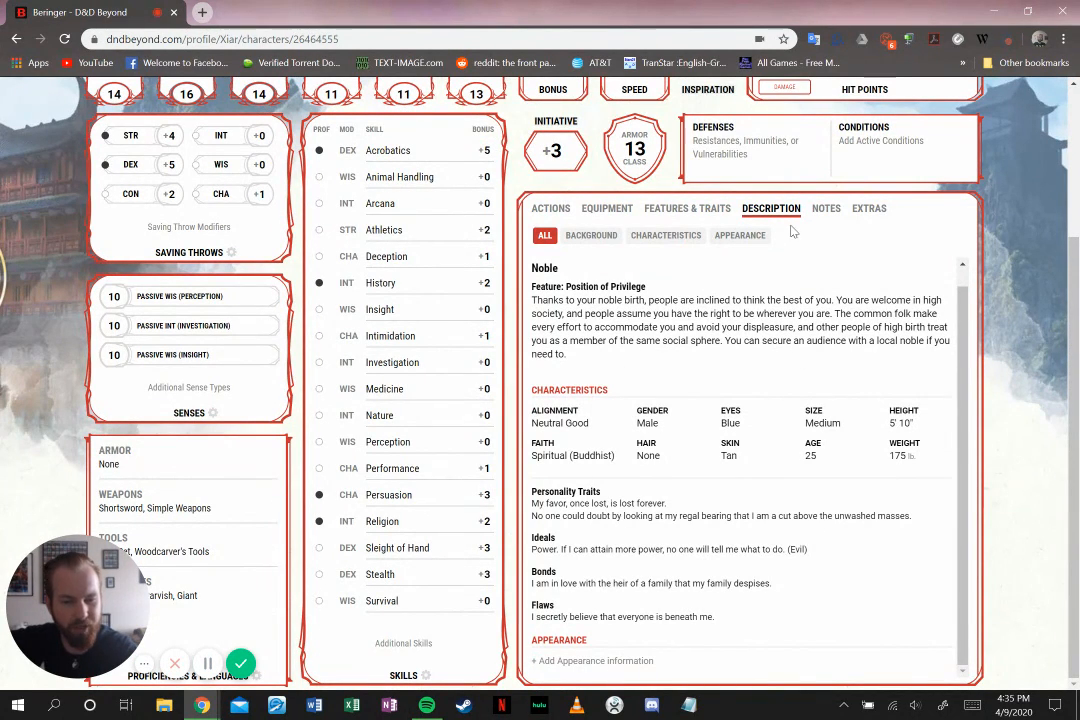
Look over the note sections and the categories of extras that can be added, leaving without adding one
left_click(826, 208)
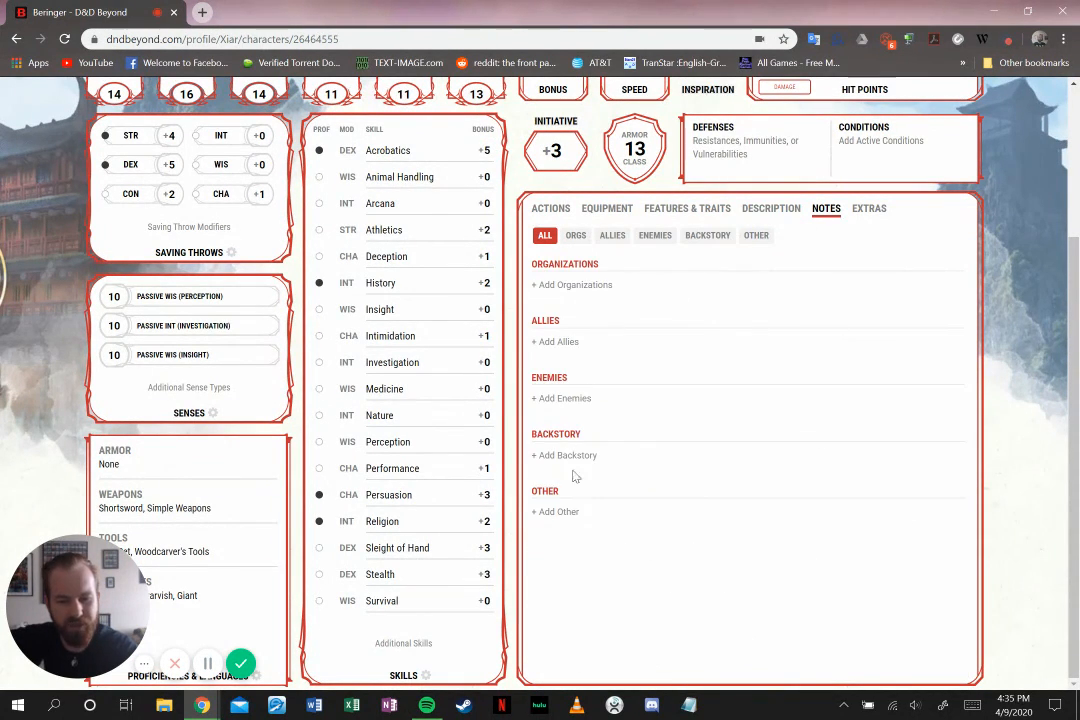
left_click(866, 210)
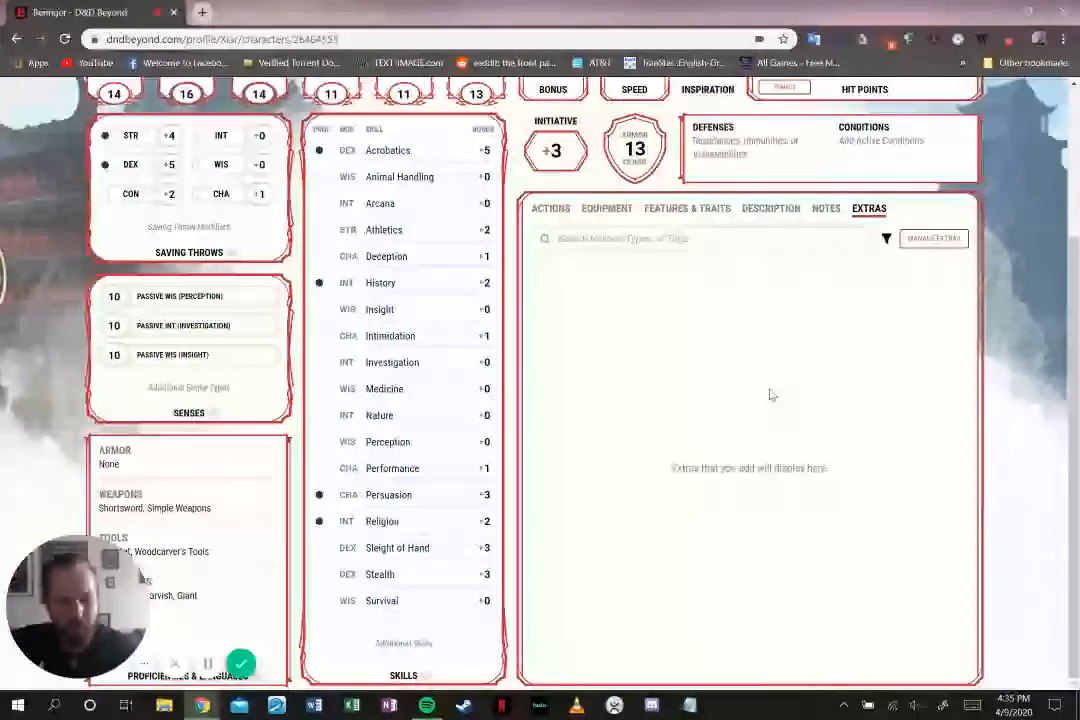
left_click(952, 239)
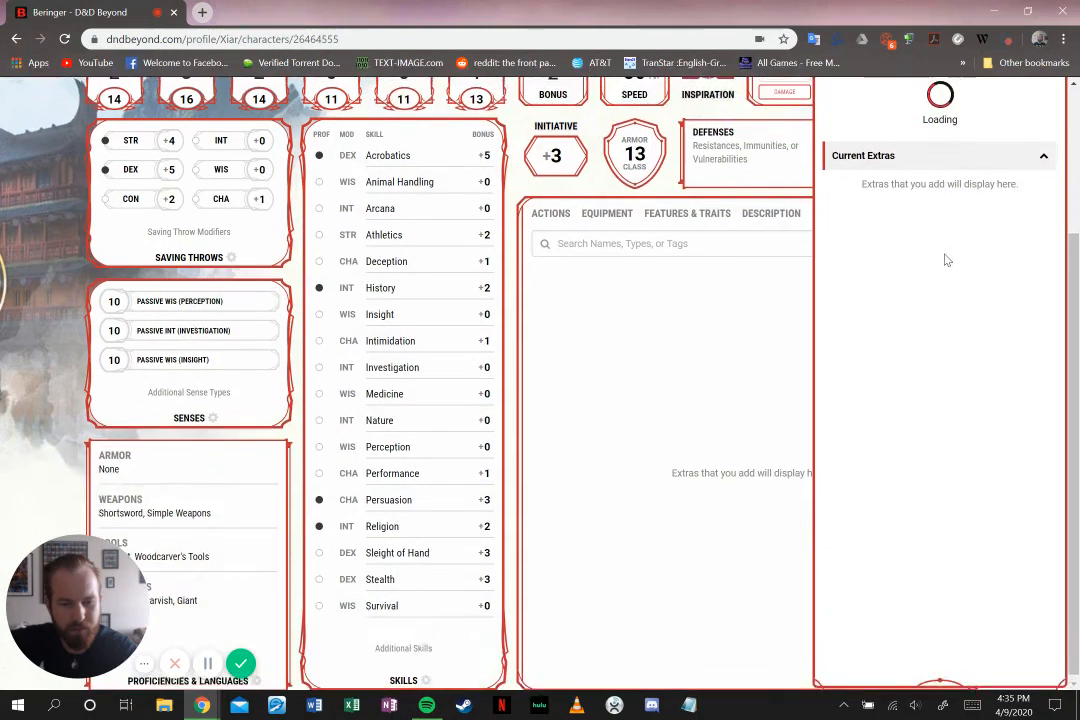
left_click(928, 155)
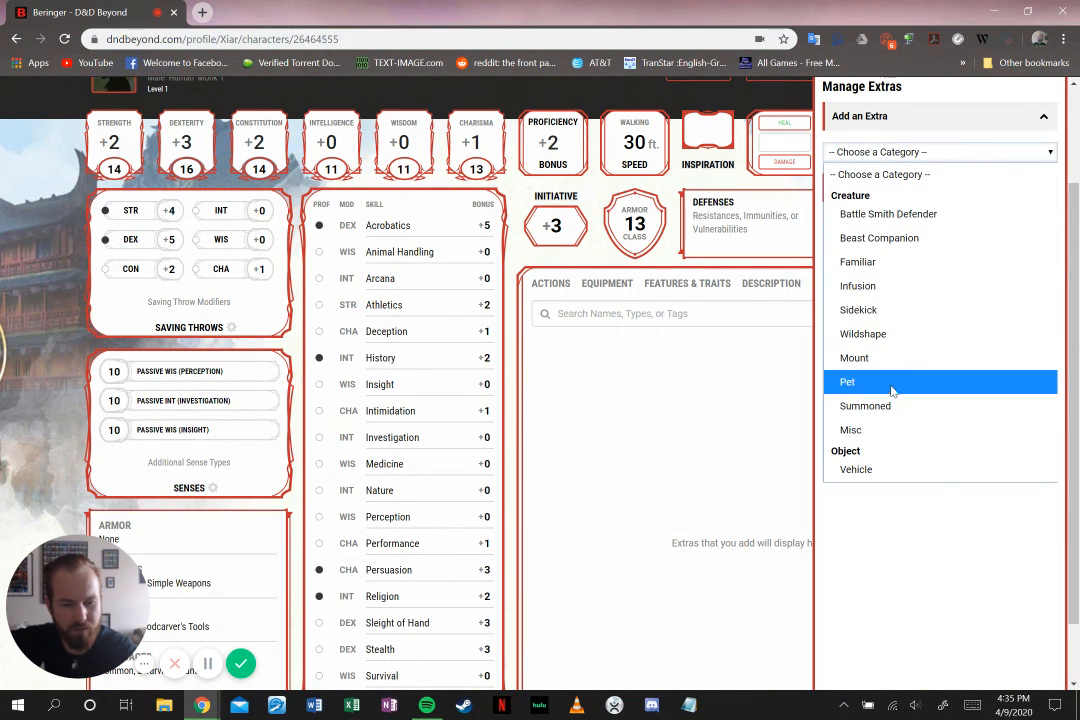
left_click(673, 405)
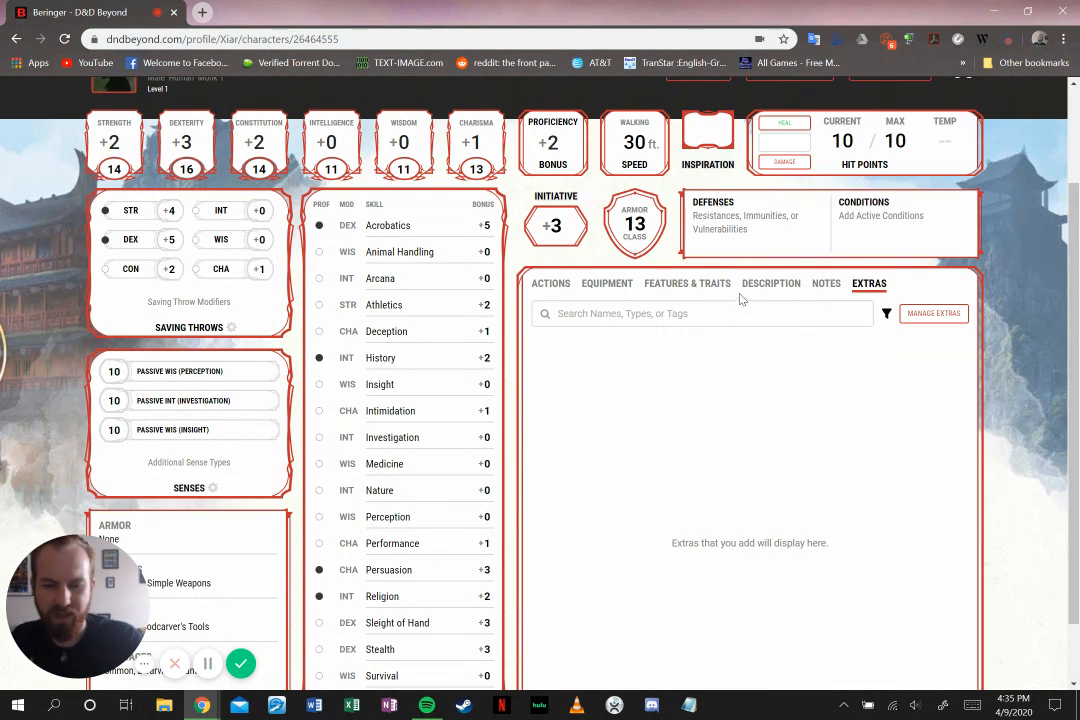
scroll(863, 381, "up", 2)
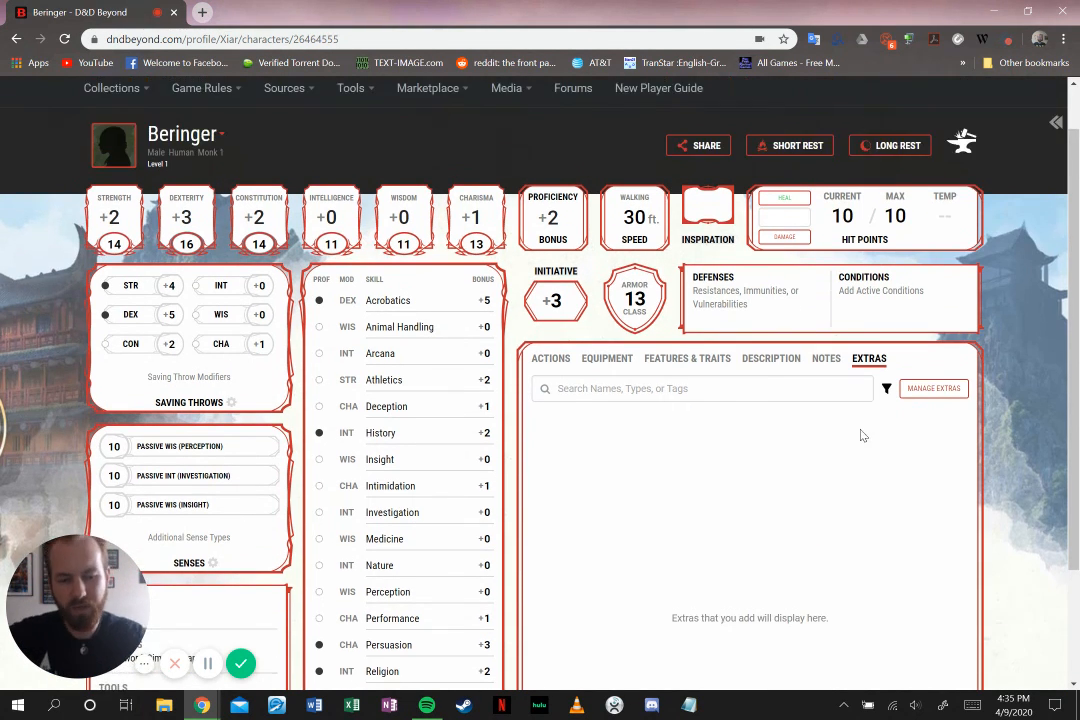
Return to the full action list and view the character's management options, closing them without choosing one
left_click(563, 363)
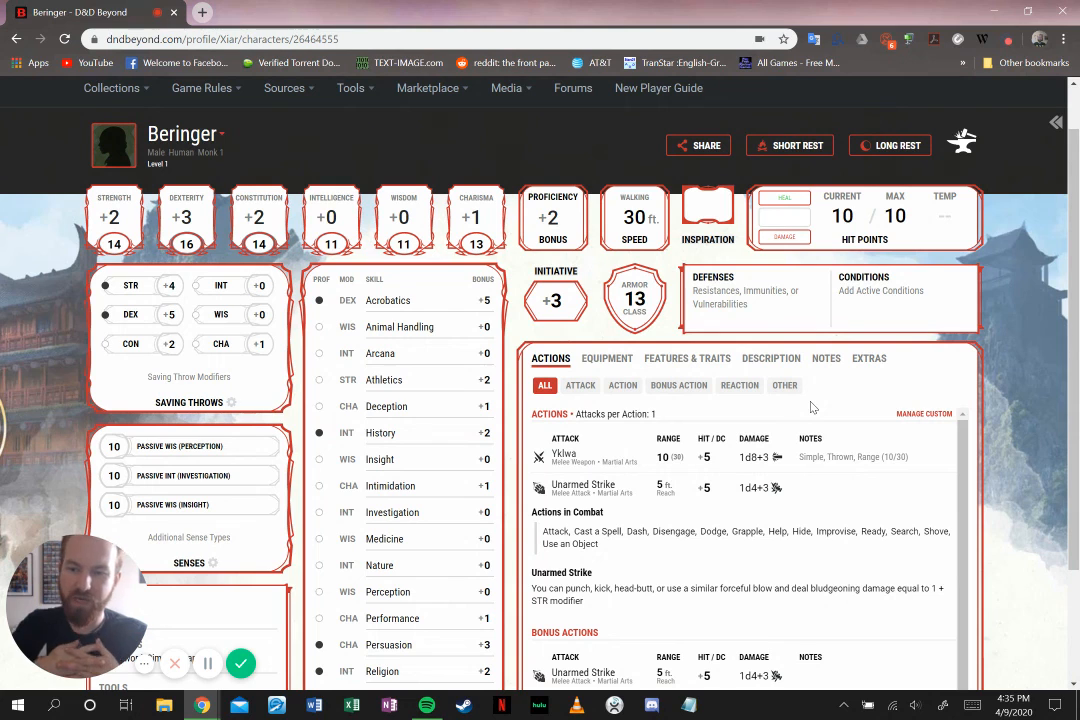
left_click(108, 127)
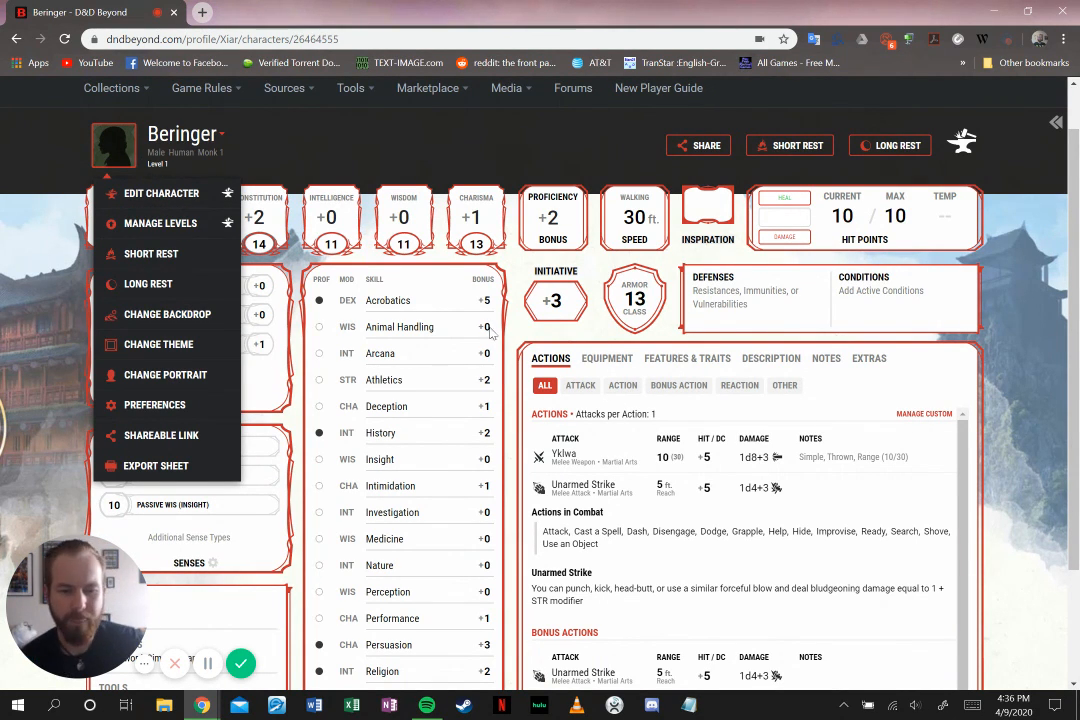
left_click(1035, 267)
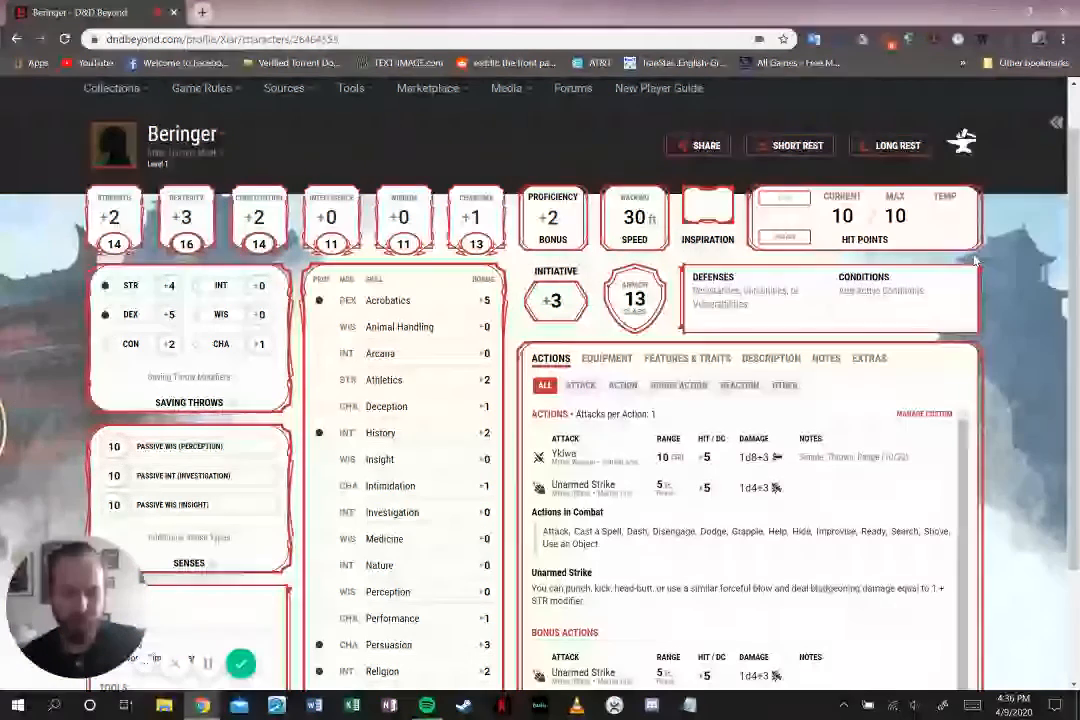